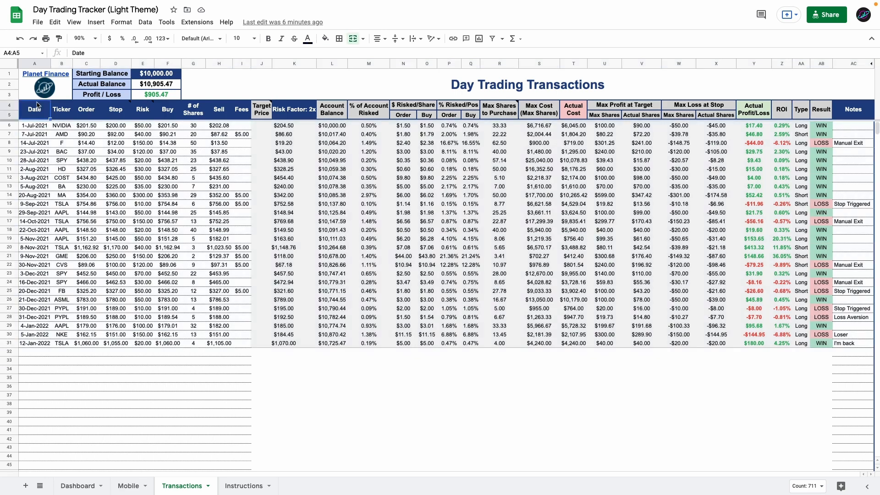
Review the calculated column headings in the transactions table, from Risk Factor through % Risked/Pos
{"action": "left_click", "coordinate": [286, 114]}
{"action": "left_click", "coordinate": [361, 113]}
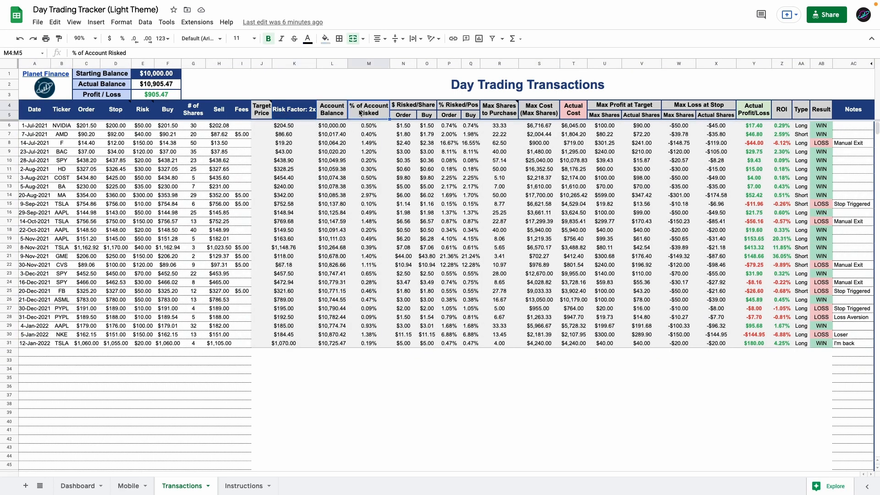
{"action": "left_click", "coordinate": [427, 107]}
{"action": "left_click", "coordinate": [458, 106]}
Start a new trade in row 32 dated 1-Feb-2022 with the ticker AAPL
{"action": "double_click", "coordinate": [31, 340]}
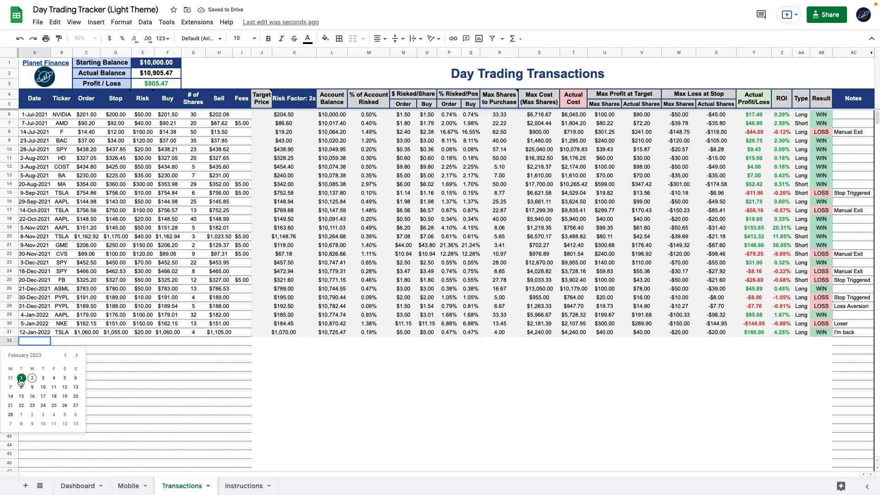
{"action": "left_click", "coordinate": [21, 378]}
{"action": "left_click", "coordinate": [60, 343]}
{"action": "type", "text": "AAPL"}
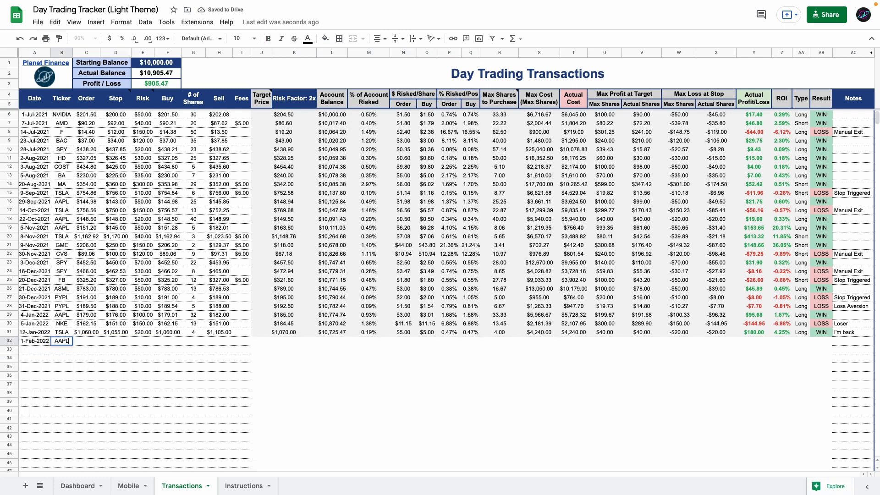
Give the new AAPL trade an order price of 173.20, a stop of 171 and a risk of 100
{"action": "key", "text": "Tab"}
{"action": "type", "text": "173.20"}
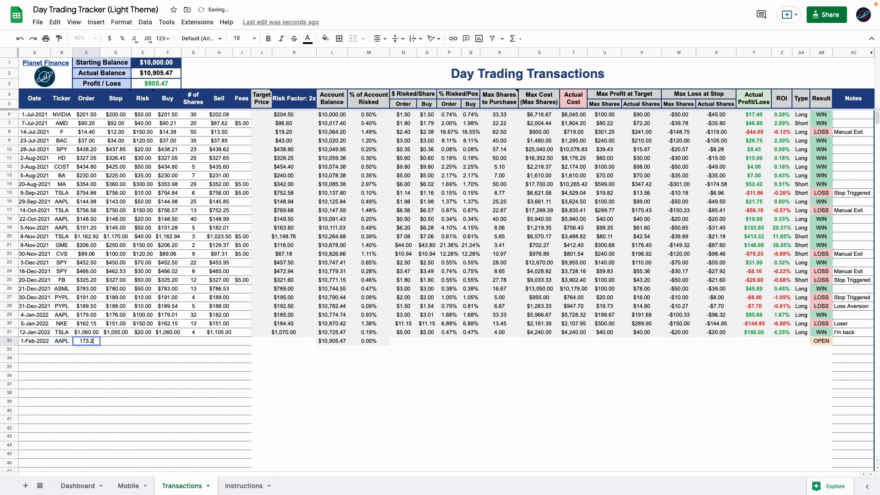
{"action": "key", "text": "Tab"}
{"action": "type", "text": "171"}
{"action": "key", "text": "Tab"}
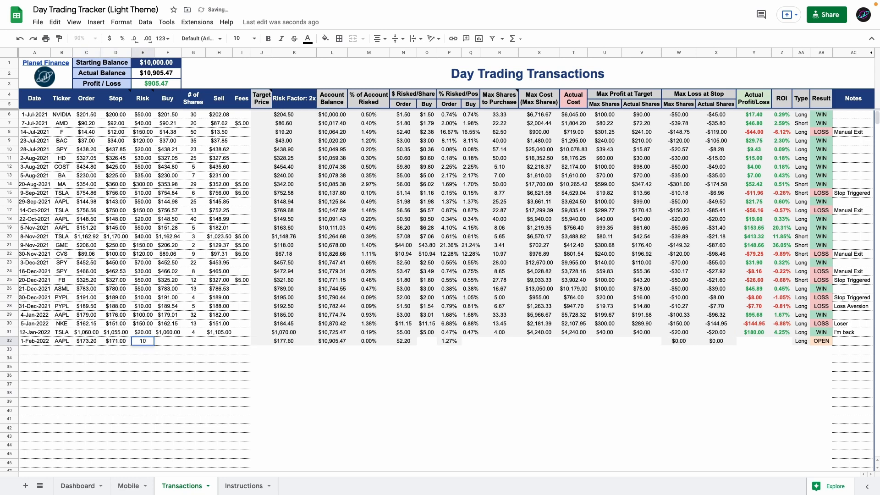
{"action": "type", "text": "100"}
{"action": "key", "text": "Return"}
Check the AAPL row's calculated target price, account risk percentage, risk per share and position, and maximum shares to purchase
{"action": "left_click", "coordinate": [296, 341]}
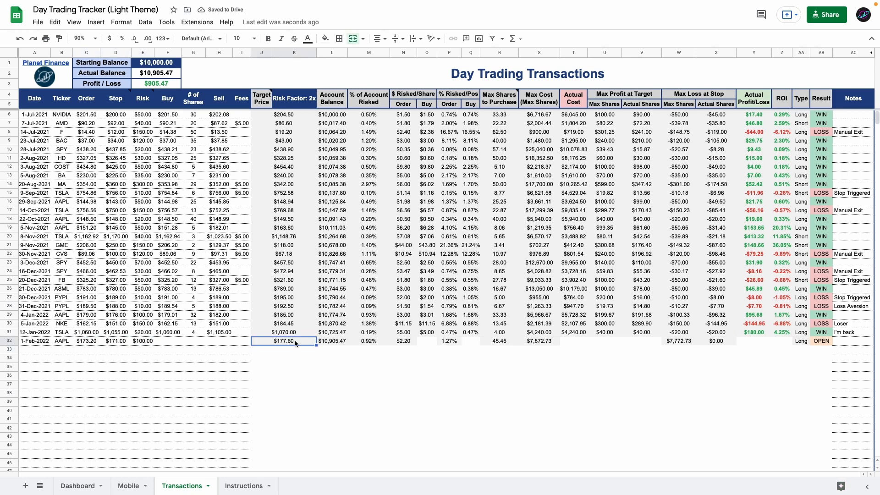
{"action": "left_click", "coordinate": [377, 343]}
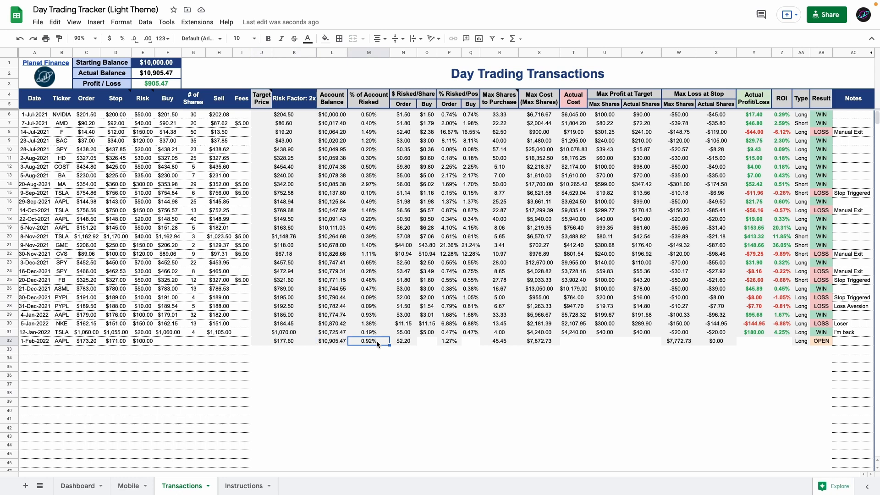
{"action": "left_click", "coordinate": [412, 346]}
{"action": "left_click", "coordinate": [454, 344]}
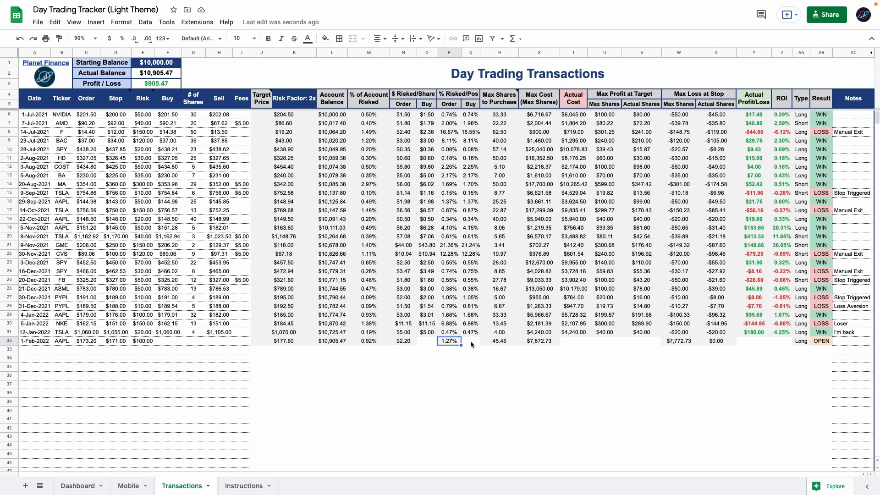
{"action": "left_click", "coordinate": [505, 343]}
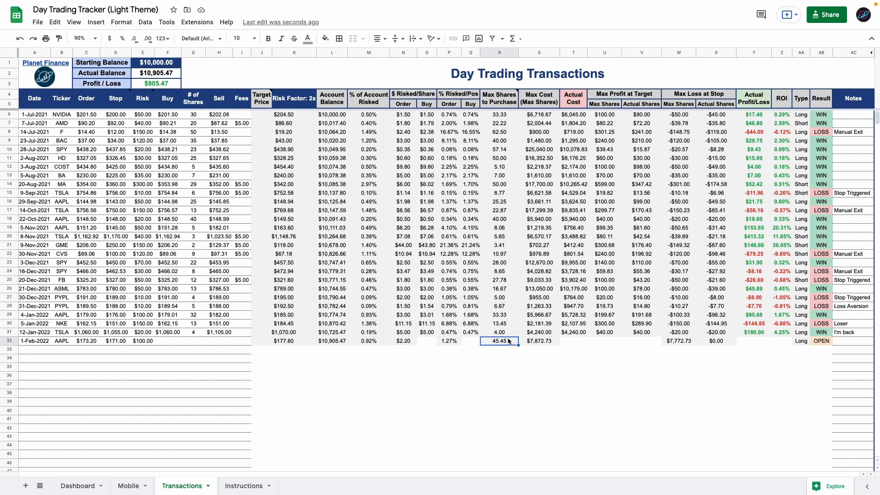
Complete the AAPL trade in row 32 with a buy price of 173.20, 40 shares and a sell price of 174.50
{"action": "left_click", "coordinate": [168, 341]}
{"action": "type", "text": "17"}
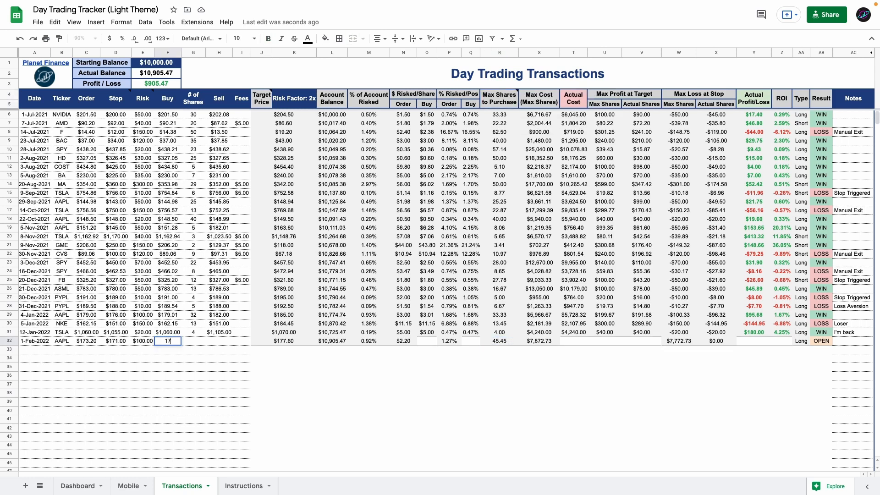
{"action": "type", "text": "3.20"}
{"action": "key", "text": "Tab"}
{"action": "type", "text": "40"}
{"action": "key", "text": "Tab"}
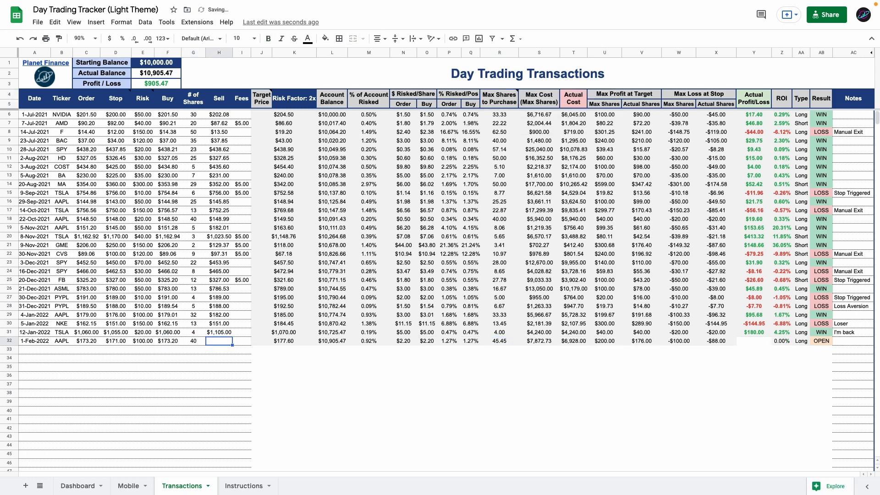
{"action": "type", "text": "174.50"}
{"action": "key", "text": "Return"}
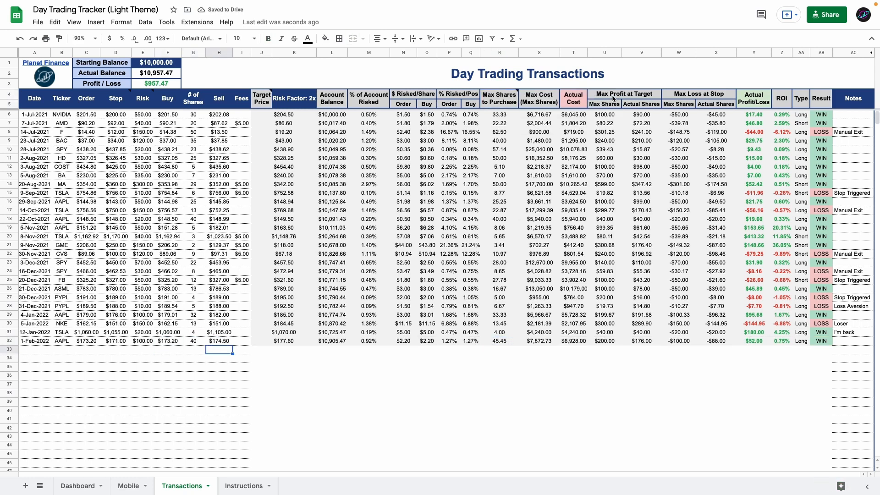
Review the Max Profit at Target and Max Loss at Stop columns and the AAPL trade's profit, ROI, type and result
{"action": "left_click_drag", "start_coordinate": [612, 97], "coordinate": [637, 380]}
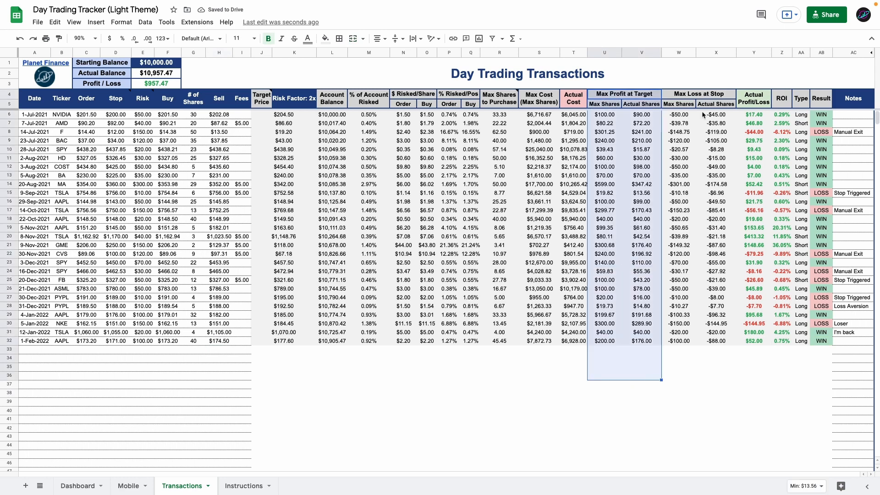
{"action": "left_click_drag", "start_coordinate": [699, 98], "coordinate": [691, 386]}
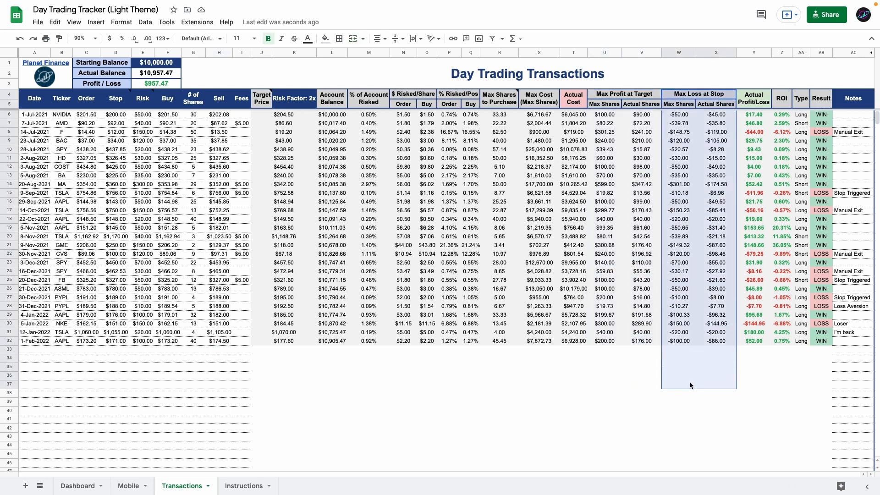
{"action": "left_click", "coordinate": [755, 342]}
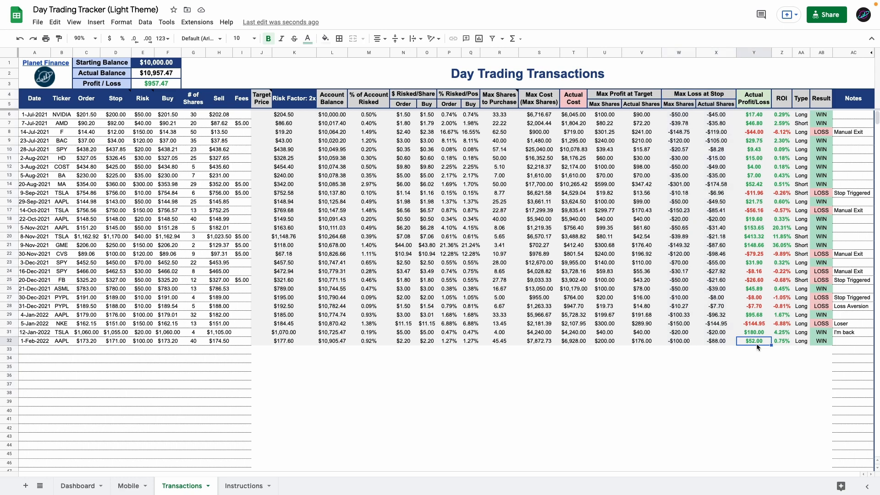
{"action": "left_click", "coordinate": [784, 341]}
{"action": "left_click", "coordinate": [801, 342]}
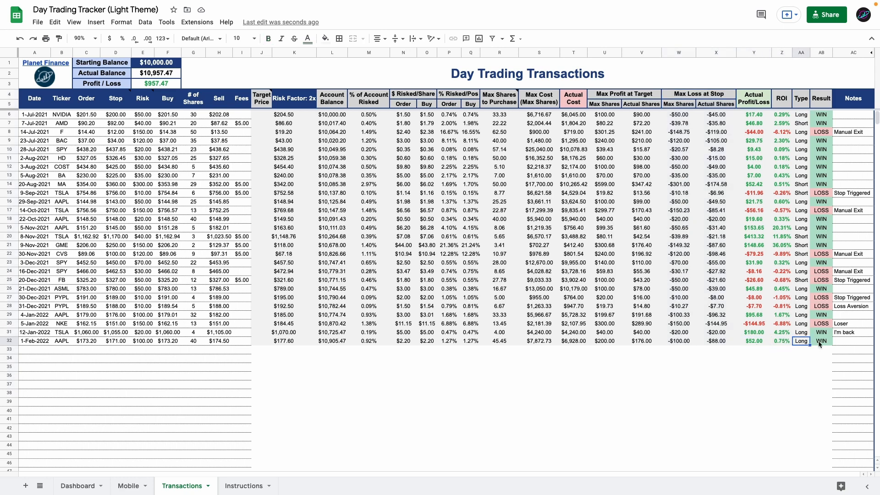
{"action": "left_click", "coordinate": [820, 342]}
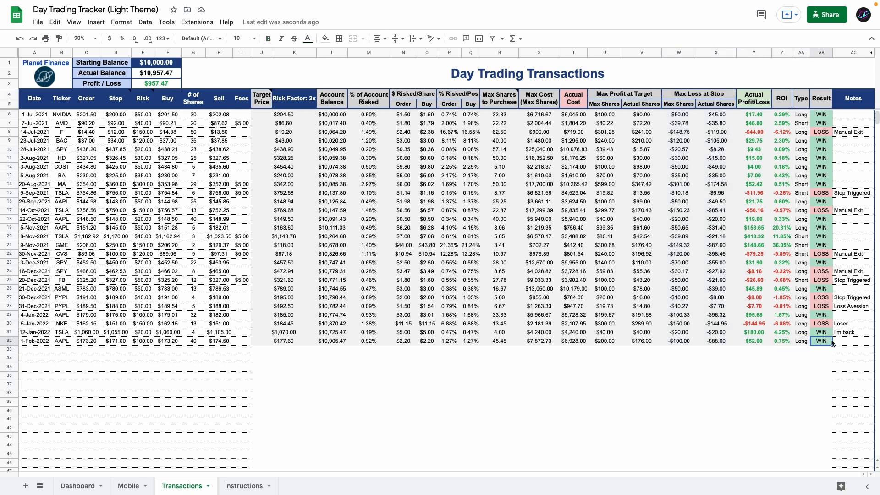
Open the Dashboard sheet and examine its win/loss summary, top tickers by cost and monthly charts
{"action": "left_click", "coordinate": [82, 487]}
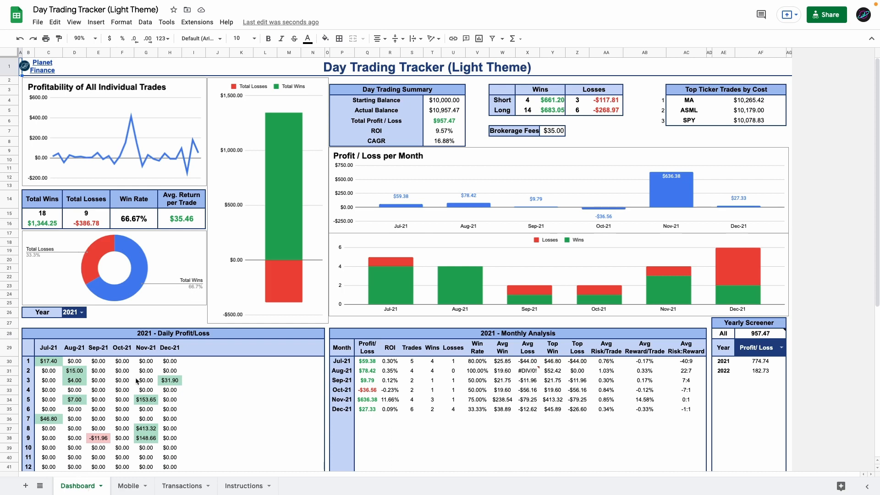
{"action": "left_click_drag", "start_coordinate": [63, 206], "coordinate": [168, 224]}
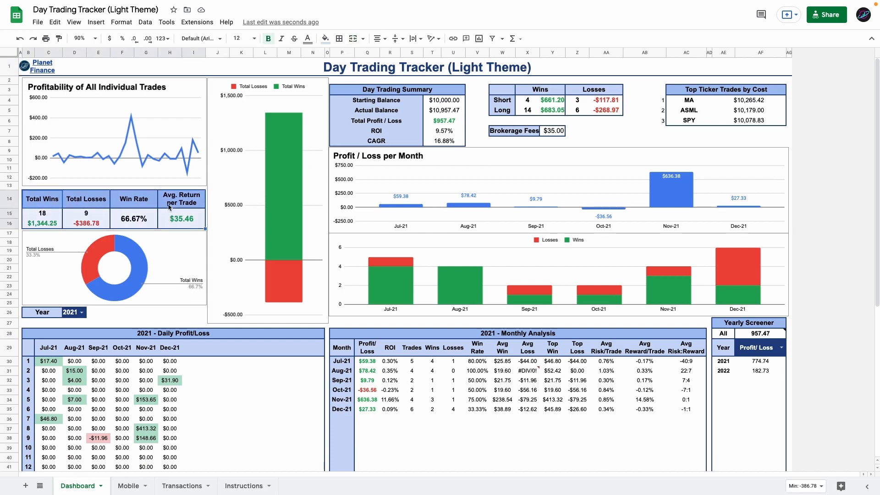
{"action": "left_click", "coordinate": [166, 223]}
{"action": "left_click_drag", "start_coordinate": [712, 88], "coordinate": [674, 125]}
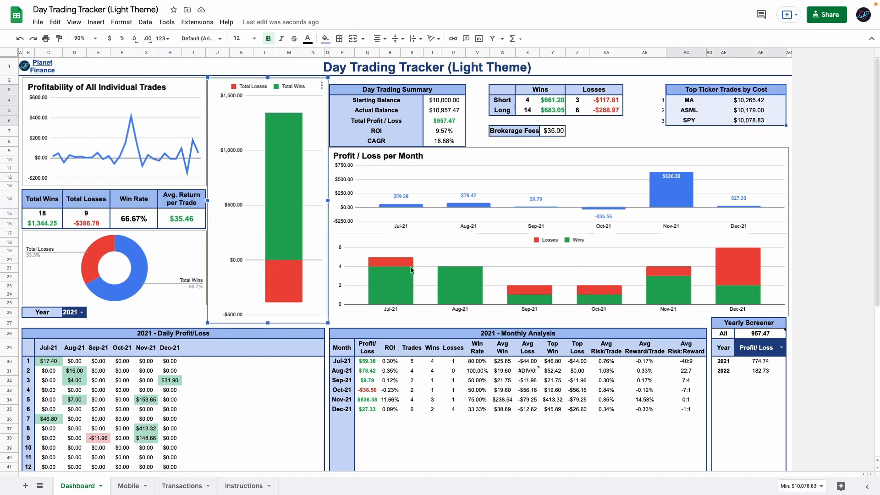
{"action": "left_click", "coordinate": [408, 205]}
{"action": "left_click", "coordinate": [384, 266]}
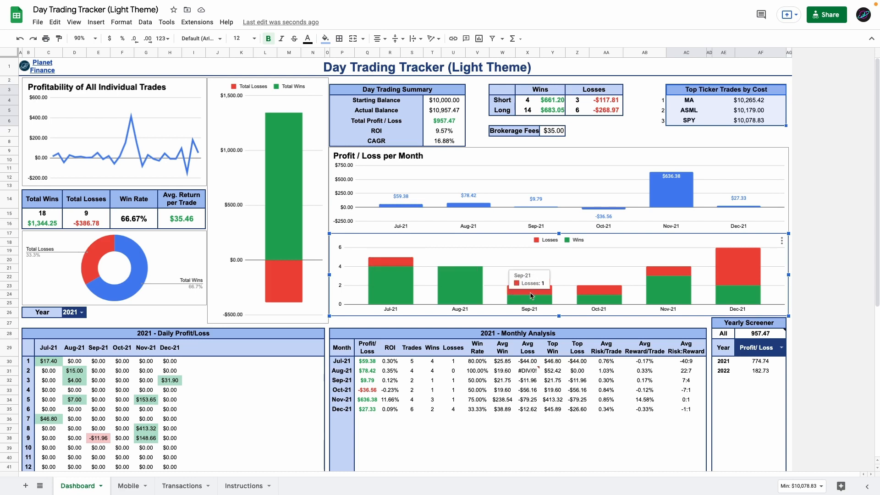
Examine the 2021 Daily Profit/Loss table, going through the Jul-21 and Aug-21 columns
{"action": "left_click", "coordinate": [281, 333]}
{"action": "scroll", "coordinate": [279, 329], "scroll_direction": "down", "scroll_amount": 5}
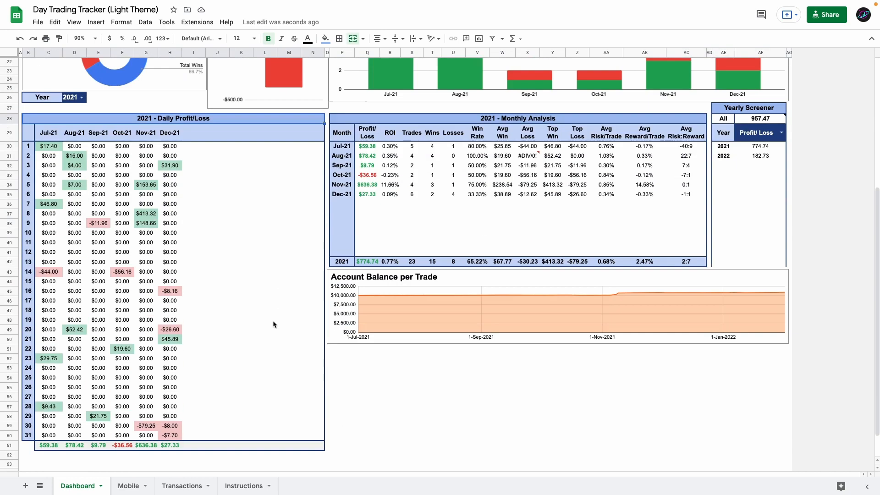
{"action": "left_click_drag", "start_coordinate": [48, 132], "coordinate": [49, 435]}
{"action": "left_click_drag", "start_coordinate": [81, 134], "coordinate": [68, 440]}
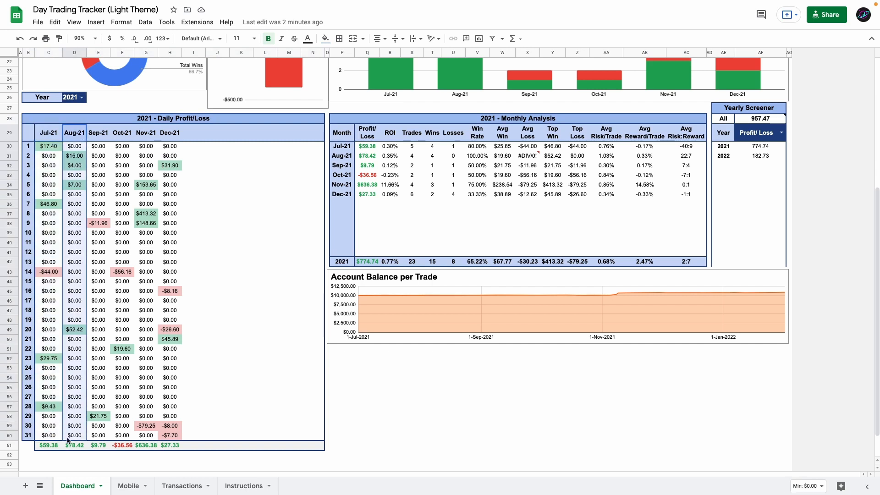
{"action": "left_click", "coordinate": [223, 126]}
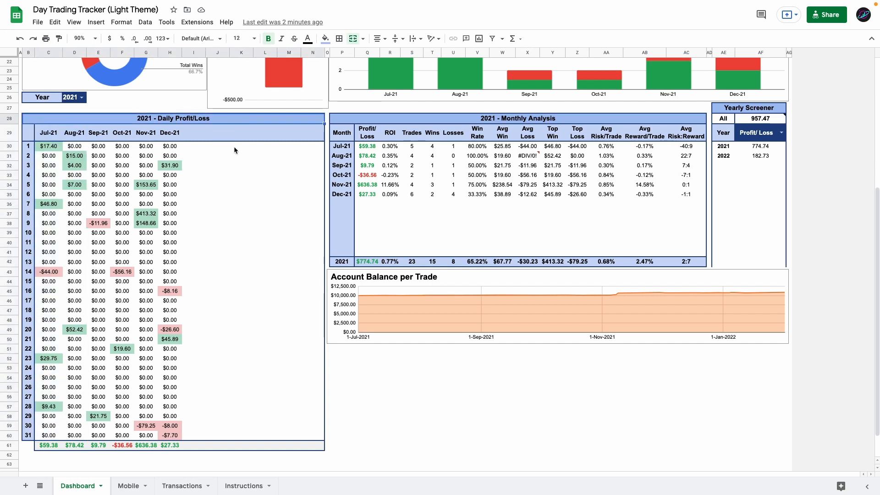
Examine the 2021 Monthly Analysis table's profit, wins and losses, average and top results, and risk/reward columns
{"action": "left_click", "coordinate": [367, 133]}
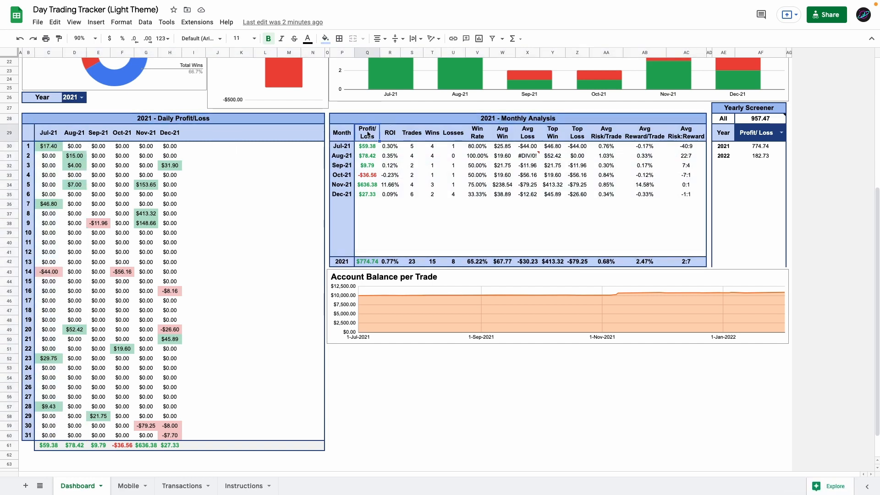
{"action": "left_click_drag", "start_coordinate": [432, 133], "coordinate": [488, 186]}
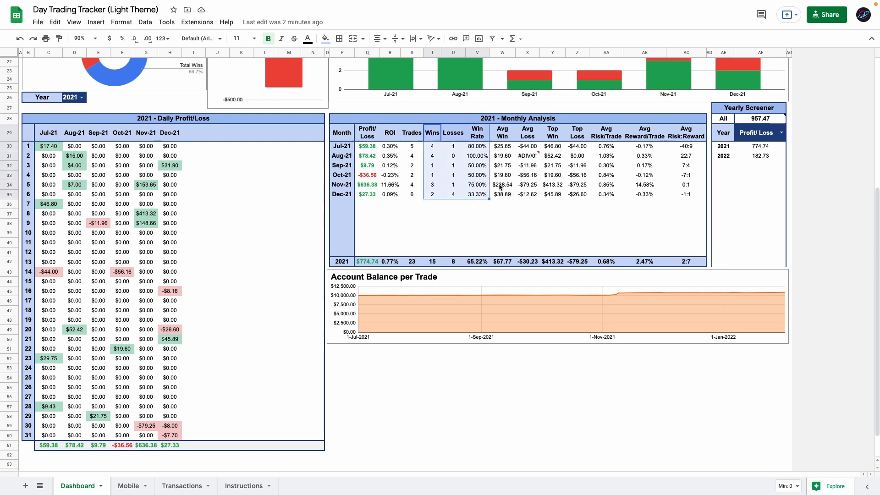
{"action": "left_click_drag", "start_coordinate": [505, 137], "coordinate": [570, 197]}
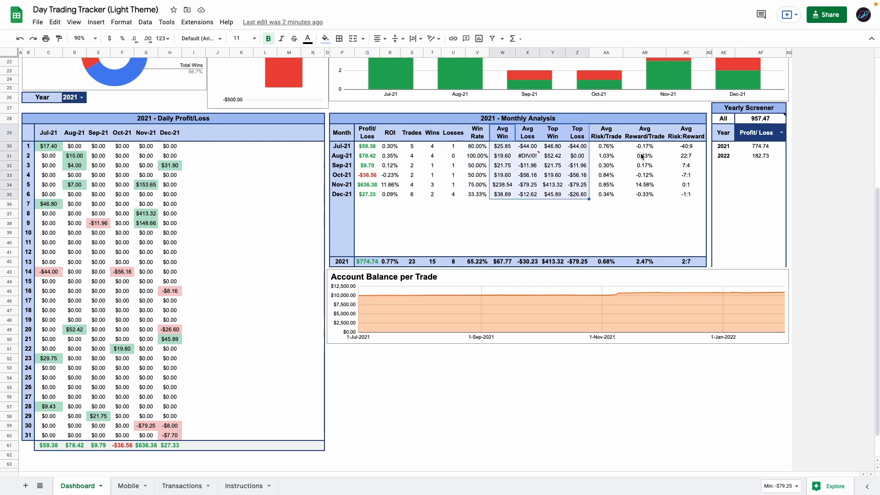
{"action": "left_click_drag", "start_coordinate": [617, 136], "coordinate": [685, 197]}
{"action": "left_click", "coordinate": [563, 120]}
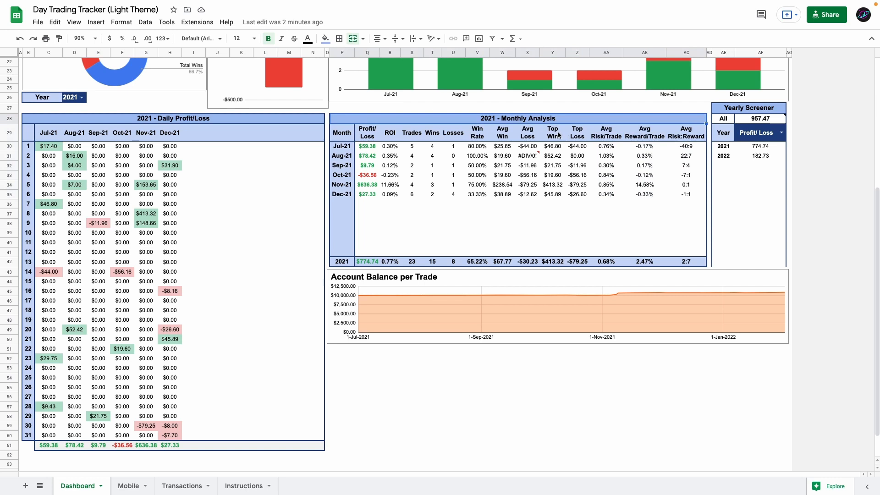
Switch the dashboard year to 2022, back to 2021, and to 2022 again
{"action": "left_click", "coordinate": [82, 98]}
{"action": "left_click", "coordinate": [74, 122]}
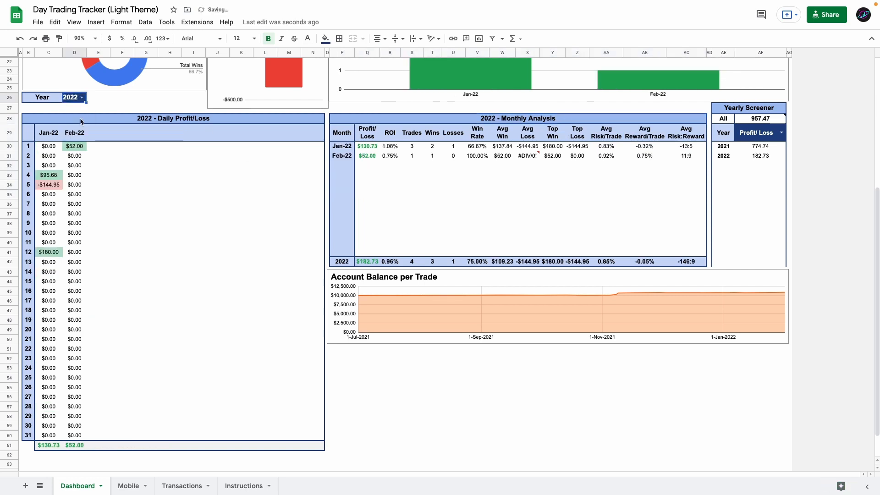
{"action": "left_click", "coordinate": [82, 97]}
{"action": "left_click", "coordinate": [75, 110]}
{"action": "left_click", "coordinate": [81, 97]}
{"action": "left_click", "coordinate": [75, 121]}
Look over the 2022 monthly charts and daily table, and undo the last year change
{"action": "scroll", "coordinate": [455, 196], "scroll_direction": "up", "scroll_amount": 5}
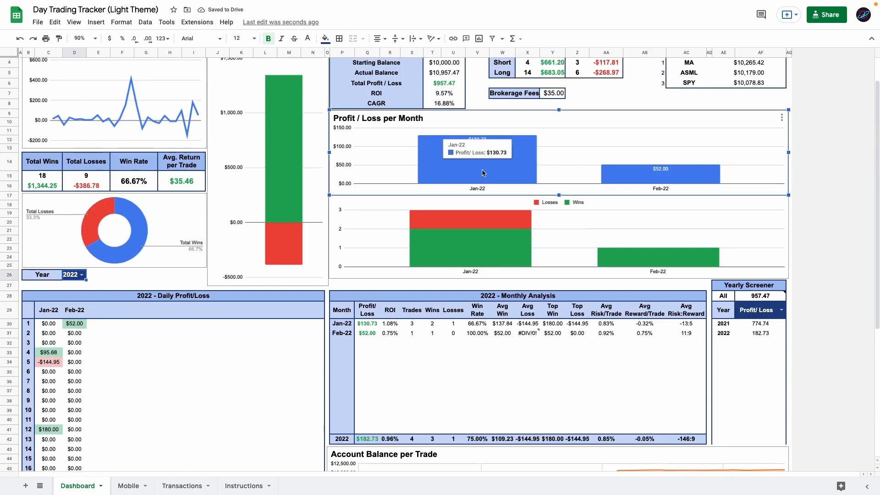
{"action": "left_click", "coordinate": [460, 236]}
{"action": "scroll", "coordinate": [217, 281], "scroll_direction": "down", "scroll_amount": 4}
{"action": "left_click", "coordinate": [216, 118]}
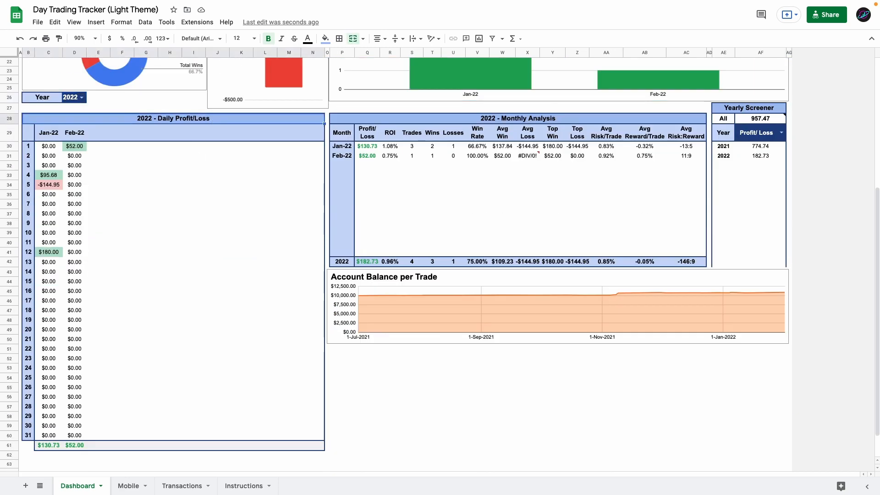
{"action": "key", "text": "ctrl+z"}
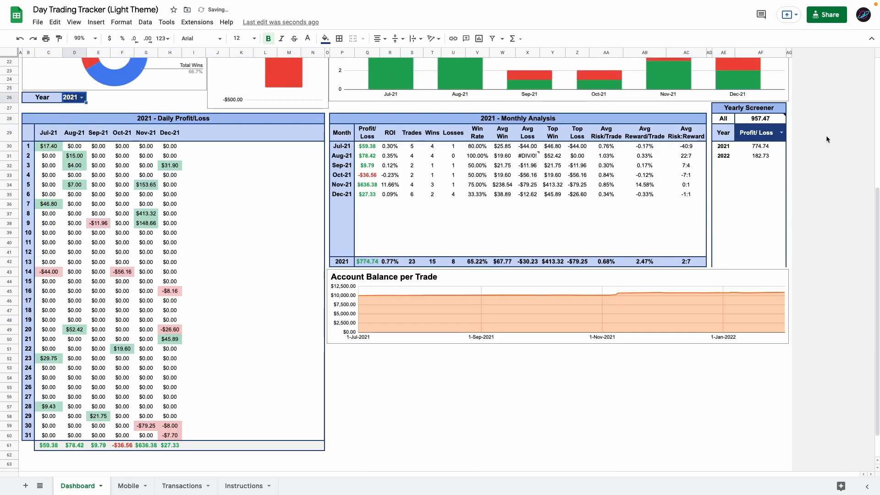
Switch the Yearly Screener metric to ROI, Trades and Wins in turn to compare the years
{"action": "left_click", "coordinate": [782, 133]}
{"action": "left_click", "coordinate": [772, 157]}
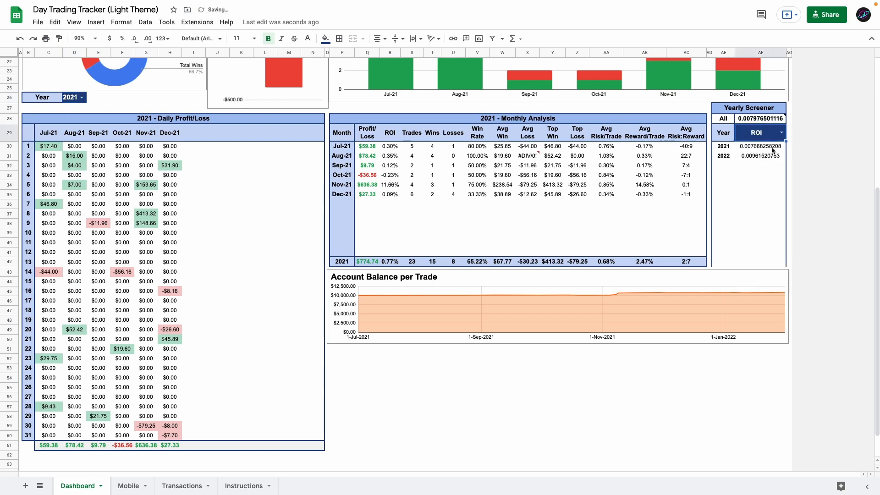
{"action": "left_click", "coordinate": [781, 133]}
{"action": "left_click", "coordinate": [759, 171]}
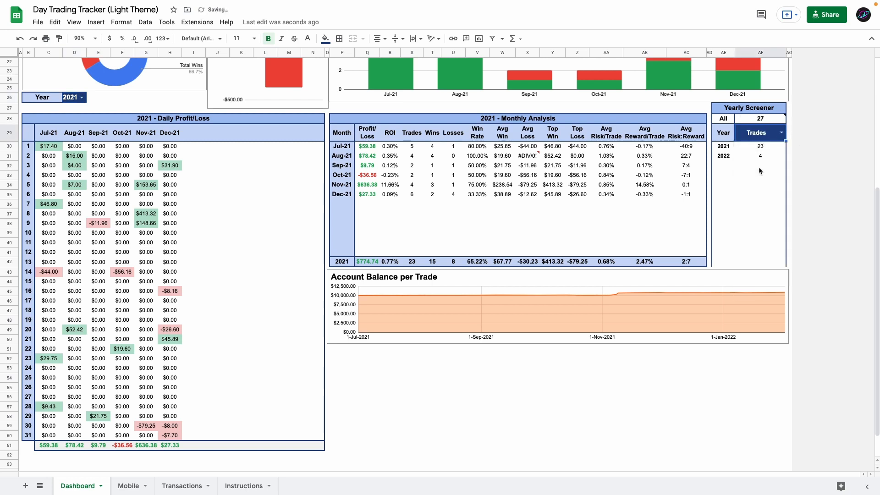
{"action": "left_click", "coordinate": [781, 133]}
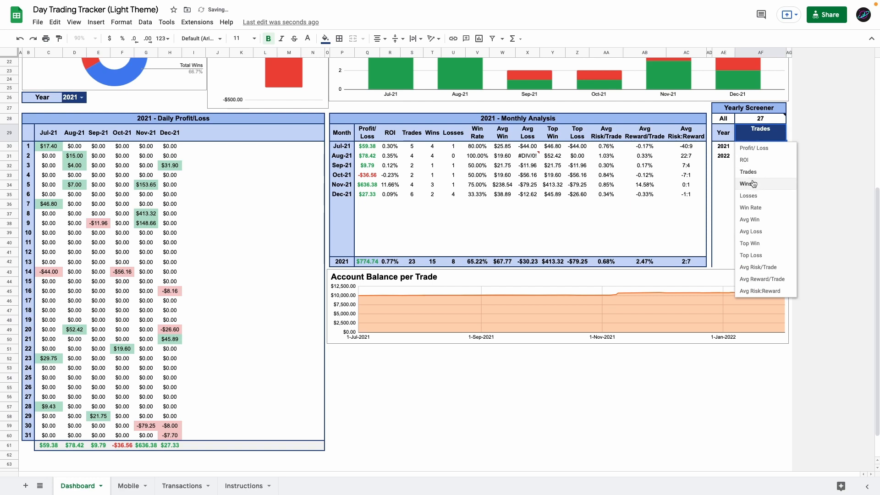
{"action": "left_click", "coordinate": [752, 183]}
Cycle the Yearly Screener through Losses, Win Rate and Top Loss, and return it to Profit/ Loss
{"action": "left_click", "coordinate": [781, 133]}
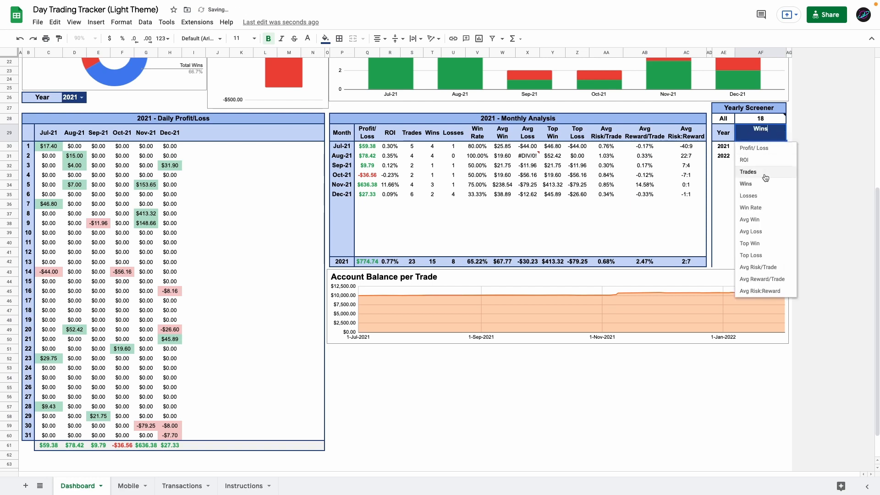
{"action": "left_click", "coordinate": [754, 193]}
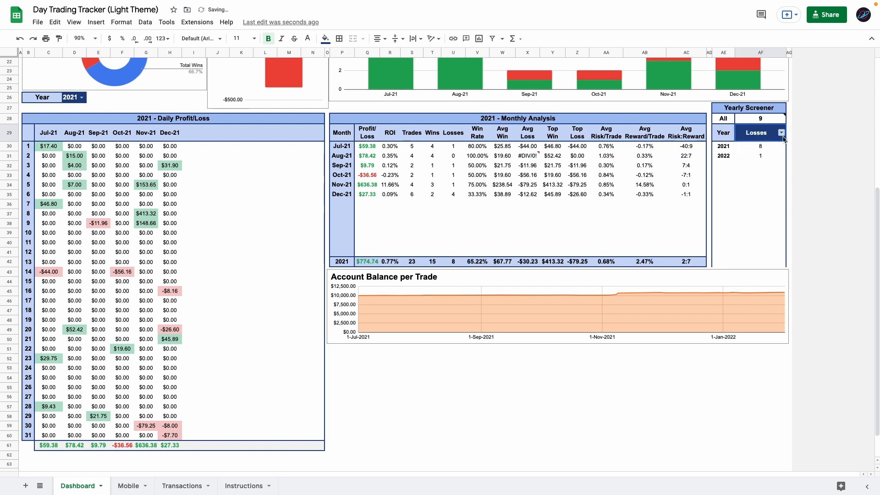
{"action": "left_click", "coordinate": [781, 133]}
{"action": "left_click", "coordinate": [759, 205]}
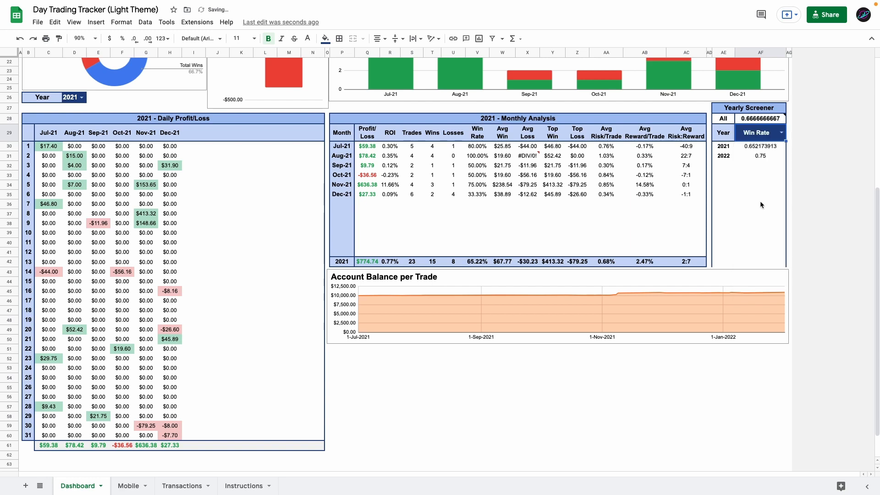
{"action": "left_click", "coordinate": [781, 132]}
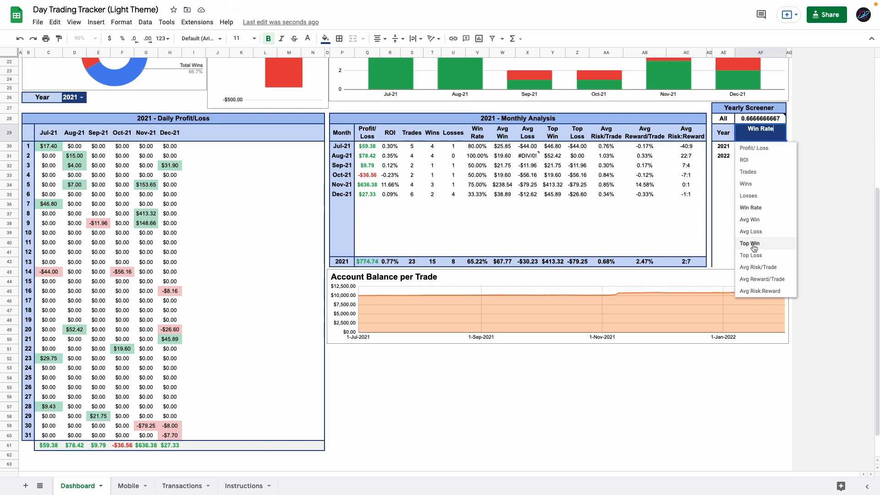
{"action": "left_click", "coordinate": [752, 255]}
{"action": "left_click", "coordinate": [781, 134]}
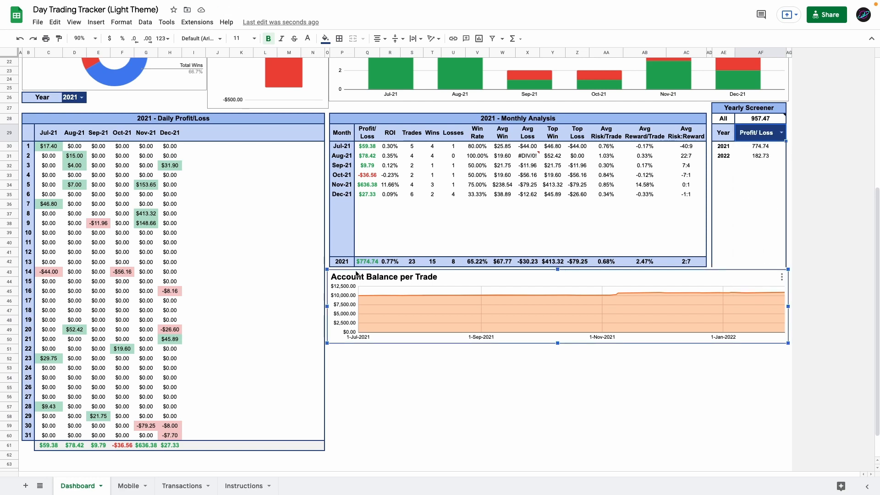
{"action": "scroll", "coordinate": [355, 273], "scroll_direction": "up", "scroll_amount": 5}
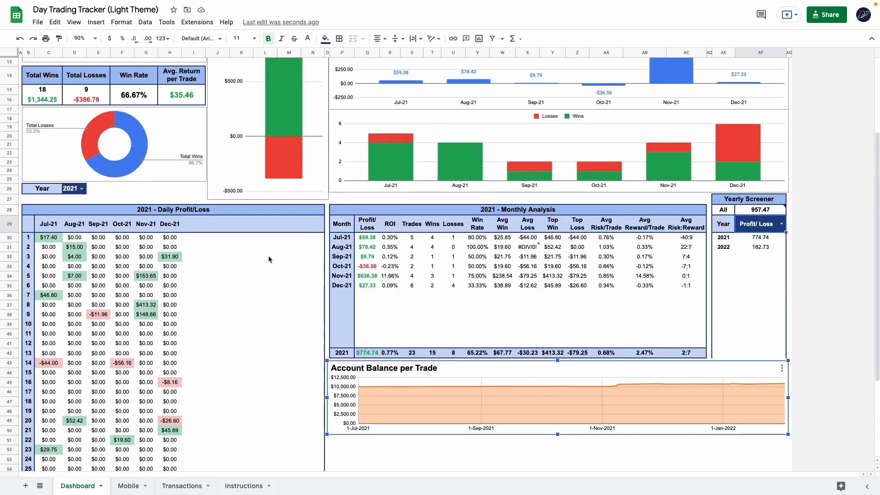
{"action": "left_click", "coordinate": [123, 160]}
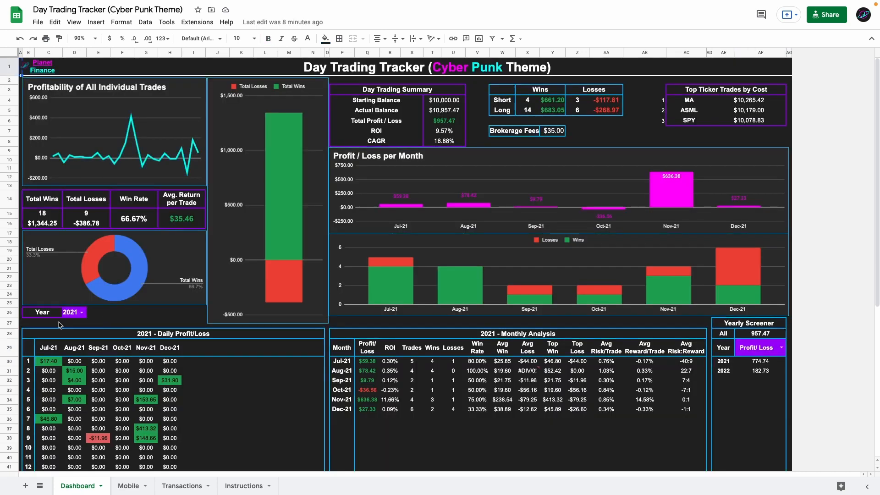
In the Cyber Punk Theme tracker, switch the dashboard year to 2022 and back to 2021
{"action": "left_click", "coordinate": [82, 312]}
{"action": "left_click", "coordinate": [72, 338]}
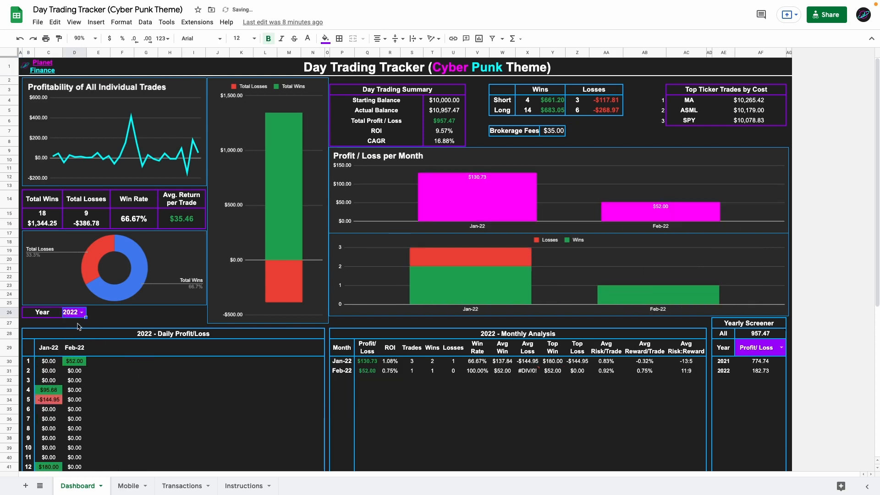
{"action": "left_click", "coordinate": [82, 312]}
{"action": "left_click", "coordinate": [78, 324]}
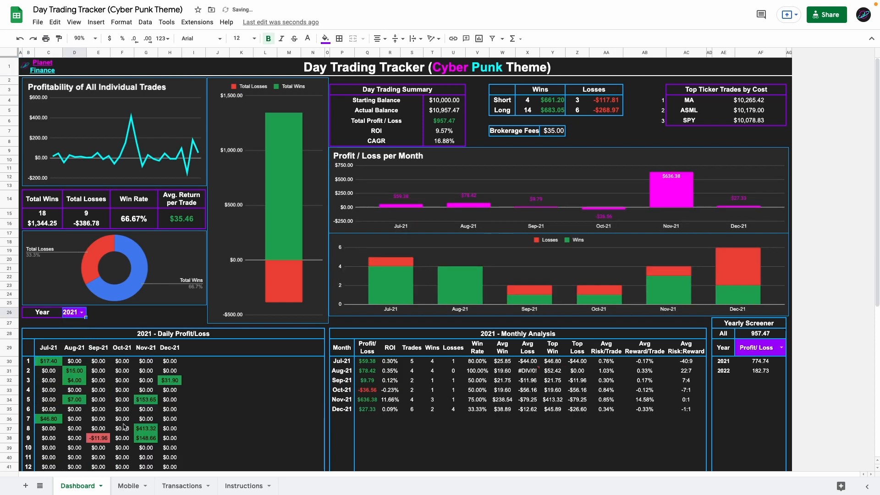
Look through the Mobile sheet's summary, charts, 2021 Monthly Analysis and Daily Profit/Loss table
{"action": "left_click", "coordinate": [129, 486]}
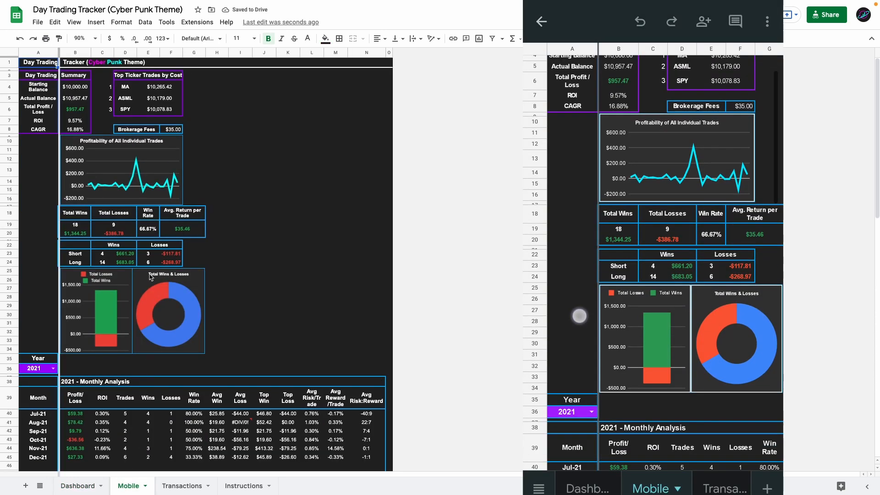
{"action": "scroll", "coordinate": [110, 306], "scroll_direction": "down", "scroll_amount": 4}
{"action": "scroll", "coordinate": [110, 306], "scroll_direction": "down", "scroll_amount": 10}
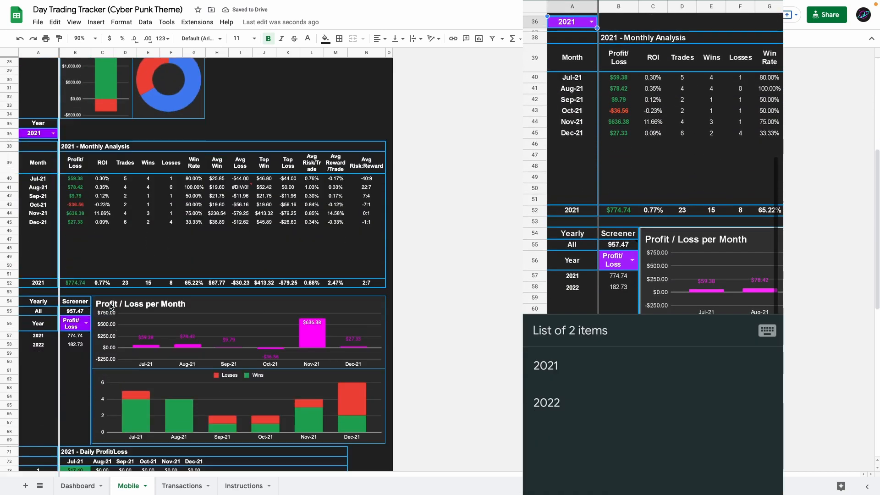
{"action": "scroll", "coordinate": [111, 306], "scroll_direction": "down", "scroll_amount": 3}
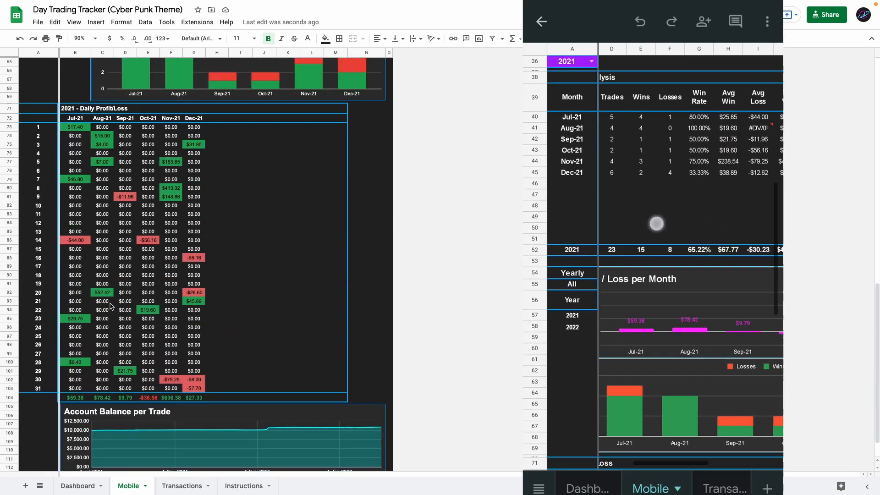
{"action": "scroll", "coordinate": [110, 306], "scroll_direction": "up", "scroll_amount": 13}
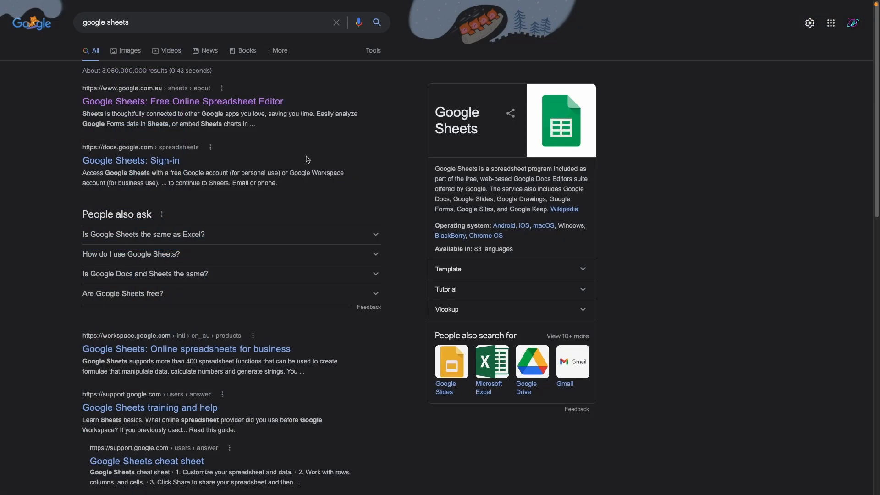
Open Google Sheets from the search results and create a blank spreadsheet titled "Planet Finance Day Trading Tracker - TUTORIAL"
{"action": "left_click", "coordinate": [219, 105]}
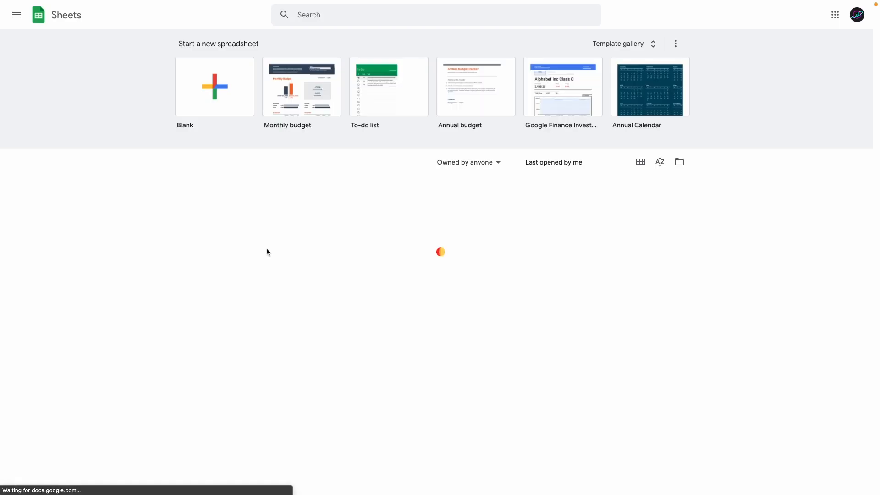
{"action": "left_click", "coordinate": [197, 106]}
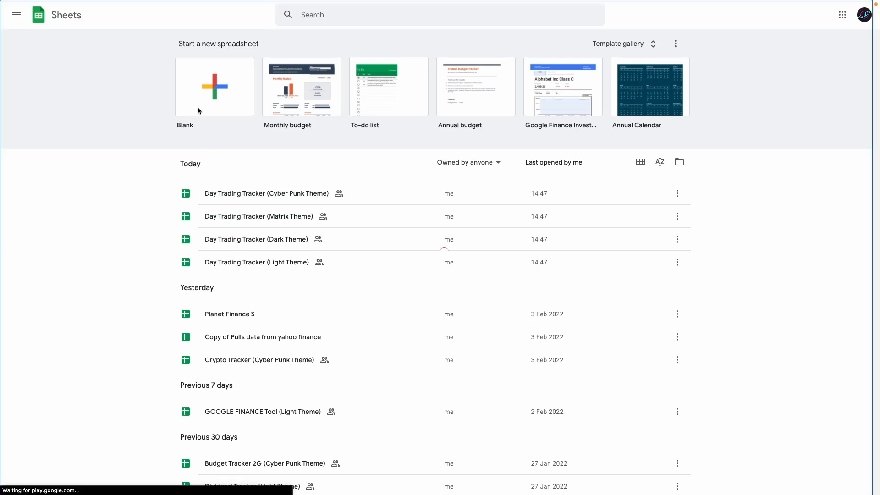
{"action": "type", "text": "Planet Finance Day Trading Tracker - TUTORIAL"}
{"action": "key", "text": "Return"}
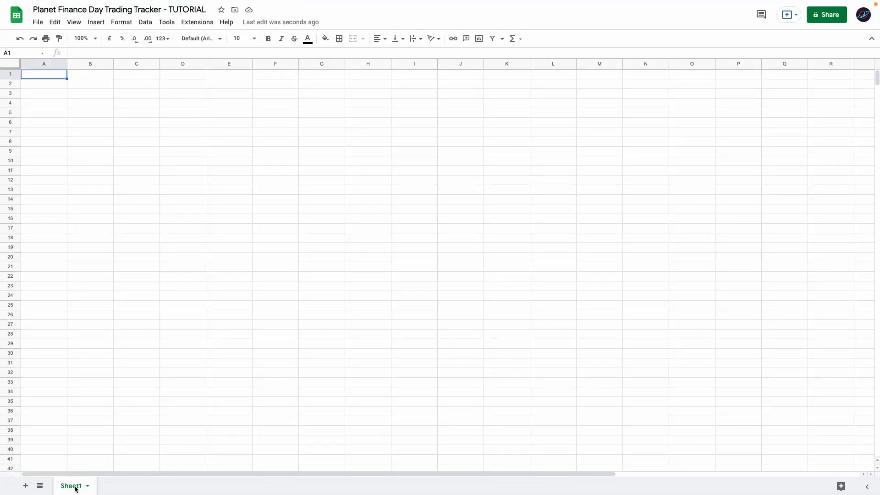
Rename Sheet1 as "Transactions"
{"action": "double_click", "coordinate": [72, 485]}
{"action": "type", "text": "Transactions"}
{"action": "key", "text": "Return"}
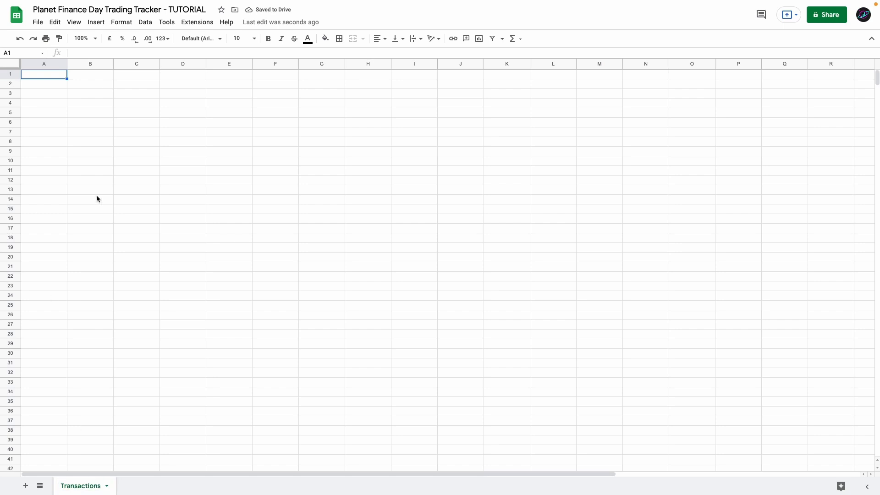
Enter the headers Date, Ticker, Order and Stop in cells A4:D4
{"action": "left_click", "coordinate": [50, 107]}
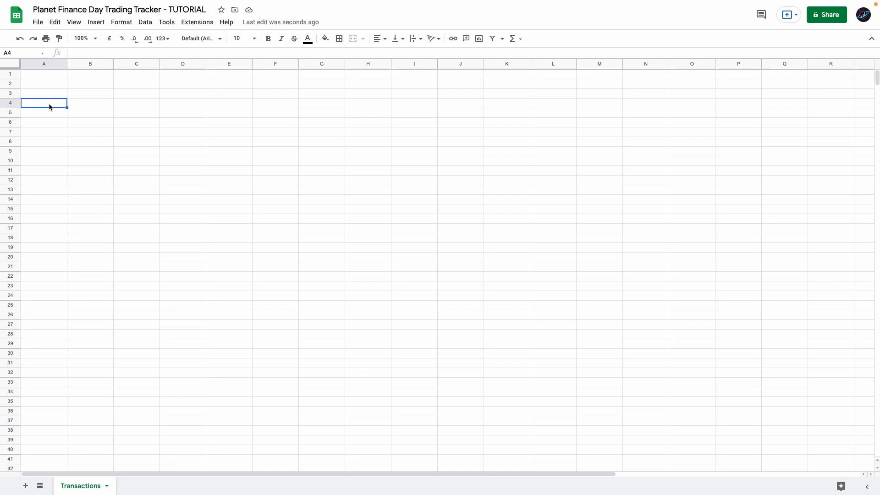
{"action": "type", "text": "Date"}
{"action": "key", "text": "Tab"}
{"action": "type", "text": "Ticker"}
{"action": "key", "text": "Tab"}
{"action": "type", "text": "Order"}
{"action": "key", "text": "Tab"}
{"action": "type", "text": "Stop"}
{"action": "key", "text": "Tab"}
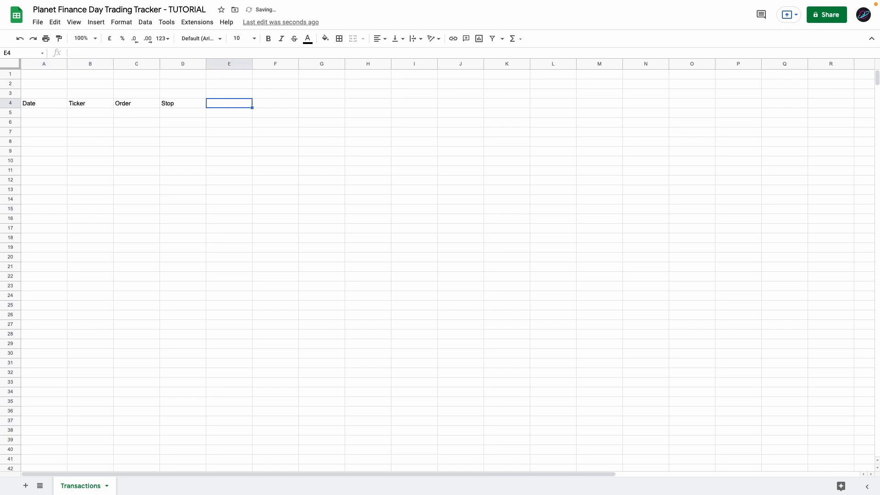
Fill in the row 4 headers from Risk in E4 to Max Profit at Target in U4, with Order and Buy subheaders under both risk headings
{"action": "type", "text": "Max Cost (Max Shares)"}
{"action": "key", "text": "Tab"}
{"action": "type", "text": "Actual Cost"}
{"action": "key", "text": "Tab"}
{"action": "type", "text": "Max Profit at Target"}
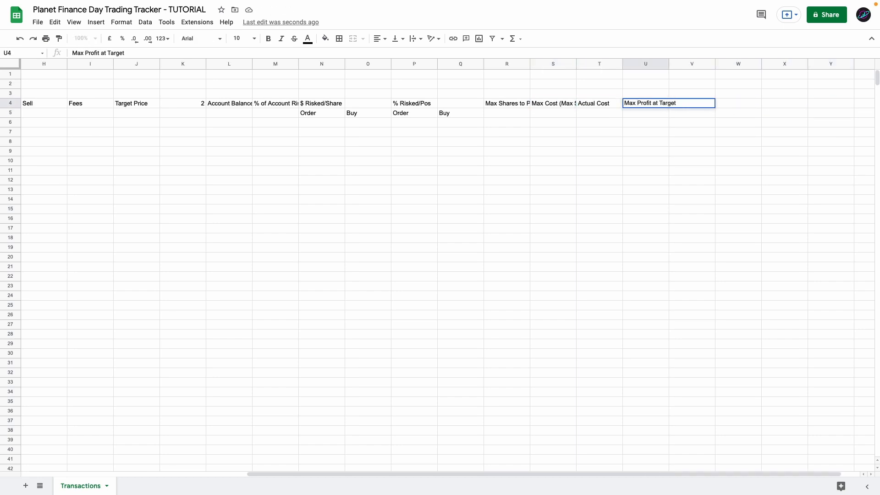
Add Max Shares and Actual Shares subheaders in U5:X5 and the remaining headers from Max Loss at Stop to All in W4:AG4
{"action": "key", "text": "Down"}
{"action": "type", "text": "Max Shares"}
{"action": "key", "text": "Tab"}
{"action": "type", "text": "Day"}
{"action": "key", "text": "Tab"}
{"action": "type", "text": "Month"}
{"action": "key", "text": "Tab"}
{"action": "type", "text": "Year"}
{"action": "key", "text": "Tab"}
{"action": "type", "text": "All"}
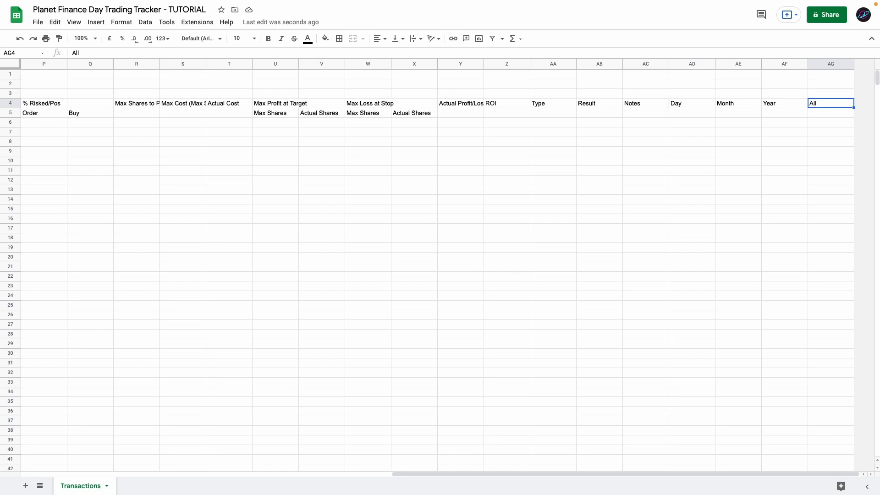
Wrap the text in the whole header range A4:AG5
{"action": "key", "text": "Left"}
{"action": "key", "text": "Left"}
{"action": "key", "text": "Left"}
{"action": "key", "text": "Left"}
{"action": "key", "text": "Left"}
{"action": "key", "text": "Left"}
{"action": "key", "text": "Left"}
{"action": "key", "text": "Left"}
{"action": "key", "text": "Left"}
{"action": "key", "text": "Left"}
{"action": "key", "text": "Left"}
{"action": "key", "text": "Left"}
{"action": "key", "text": "Left"}
{"action": "key", "text": "Left"}
{"action": "key", "text": "Left"}
{"action": "key", "text": "Left"}
{"action": "key", "text": "Left"}
{"action": "key", "text": "Left"}
{"action": "key", "text": "Left"}
{"action": "key", "text": "Left"}
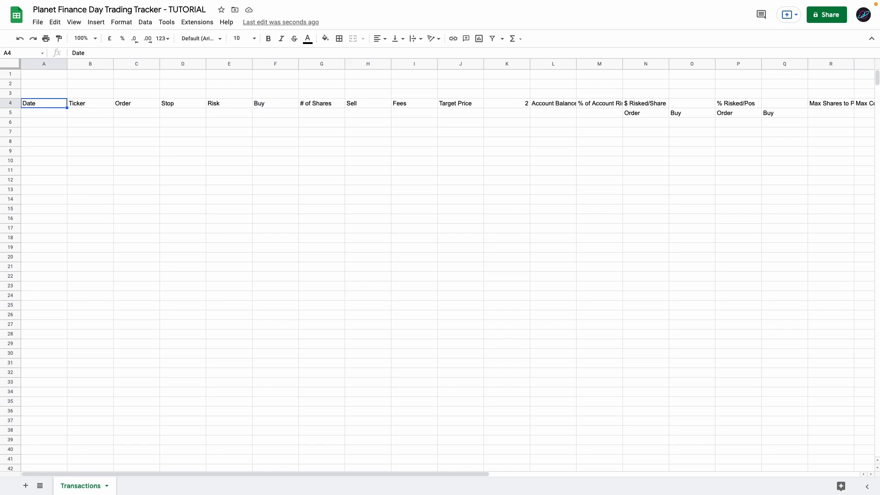
{"action": "key", "text": "shift+Right"}
{"action": "key", "text": "shift+Right"}
{"action": "key", "text": "shift+Right"}
{"action": "key", "text": "shift+Right"}
{"action": "key", "text": "shift+Right"}
{"action": "key", "text": "shift+Right"}
{"action": "key", "text": "shift+Right"}
{"action": "key", "text": "shift+Right"}
{"action": "key", "text": "shift+Right"}
{"action": "key", "text": "shift+Right"}
{"action": "key", "text": "shift+Right"}
{"action": "key", "text": "shift+Right"}
{"action": "key", "text": "shift+Right"}
{"action": "key", "text": "shift+Right"}
{"action": "key", "text": "shift+Right"}
{"action": "key", "text": "shift+Right"}
{"action": "key", "text": "shift+Right"}
{"action": "key", "text": "shift+Right"}
{"action": "key", "text": "shift+Right"}
{"action": "key", "text": "shift+Right"}
{"action": "key", "text": "shift+Down"}
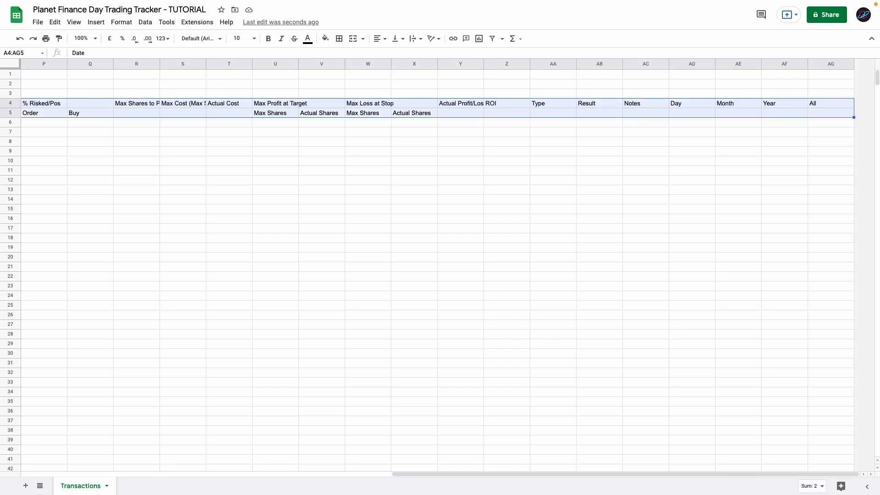
{"action": "left_click", "coordinate": [416, 40]}
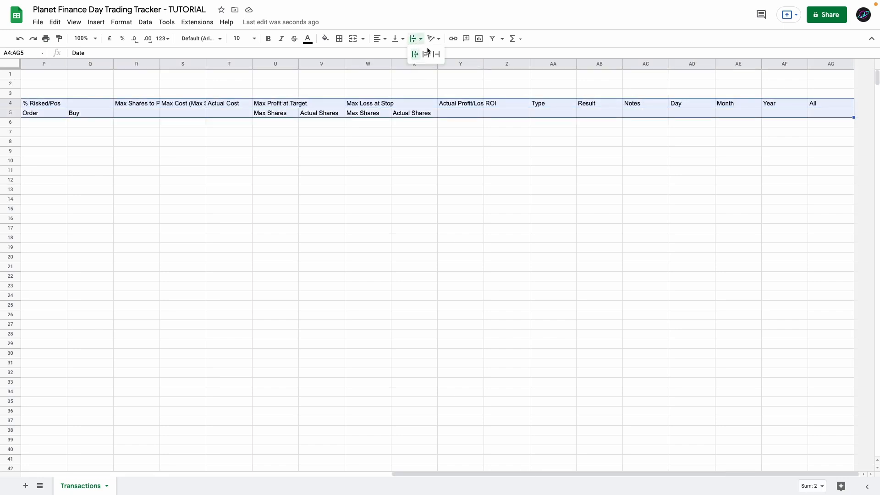
{"action": "left_click", "coordinate": [428, 57]}
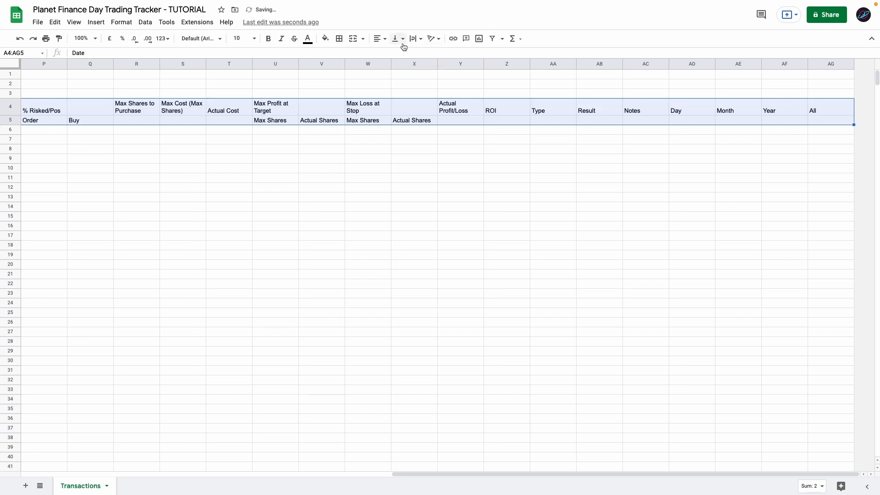
Align the headers in A4:AG5 to the middle vertically and to the centre horizontally
{"action": "left_click", "coordinate": [399, 40]}
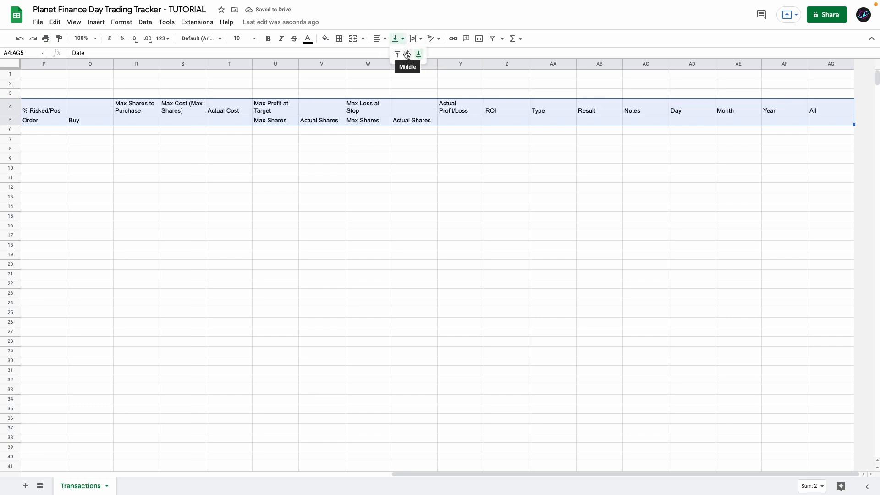
{"action": "left_click", "coordinate": [408, 54]}
{"action": "left_click", "coordinate": [385, 41]}
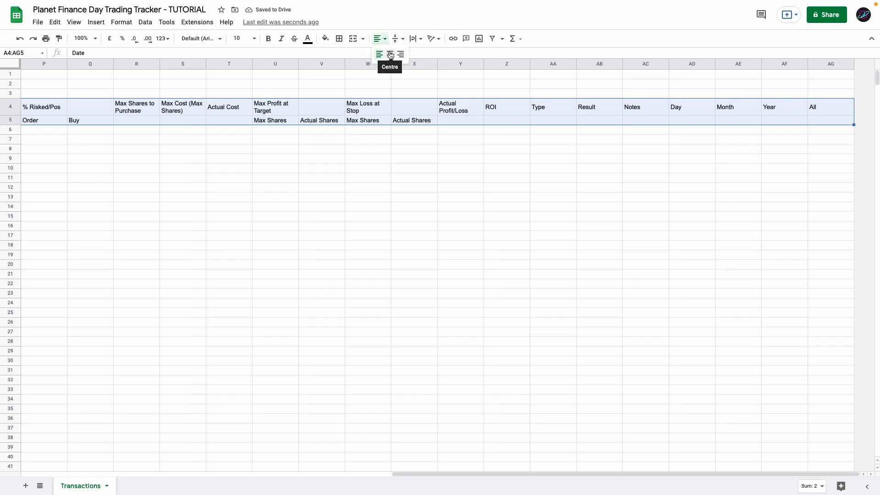
{"action": "left_click", "coordinate": [390, 55]}
Merge the Date header across cells A4:A5
{"action": "left_click", "coordinate": [416, 112]}
{"action": "key", "text": "Home"}
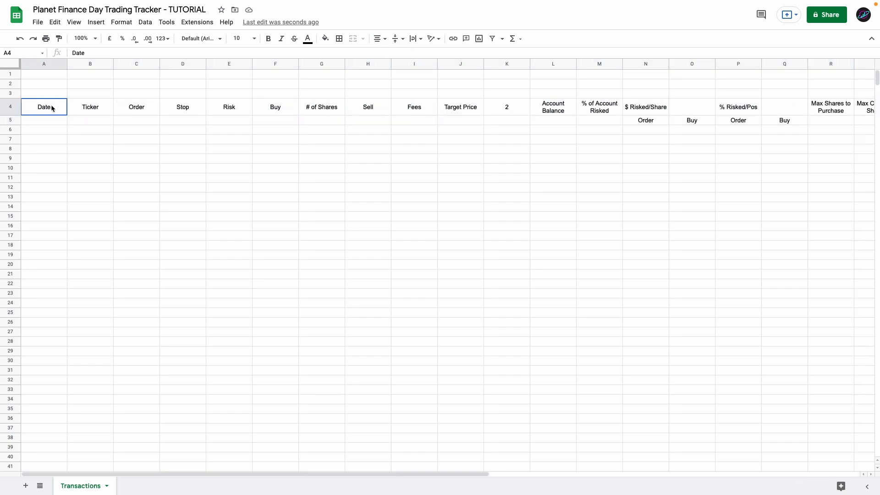
{"action": "left_click_drag", "start_coordinate": [50, 117], "coordinate": [52, 122]}
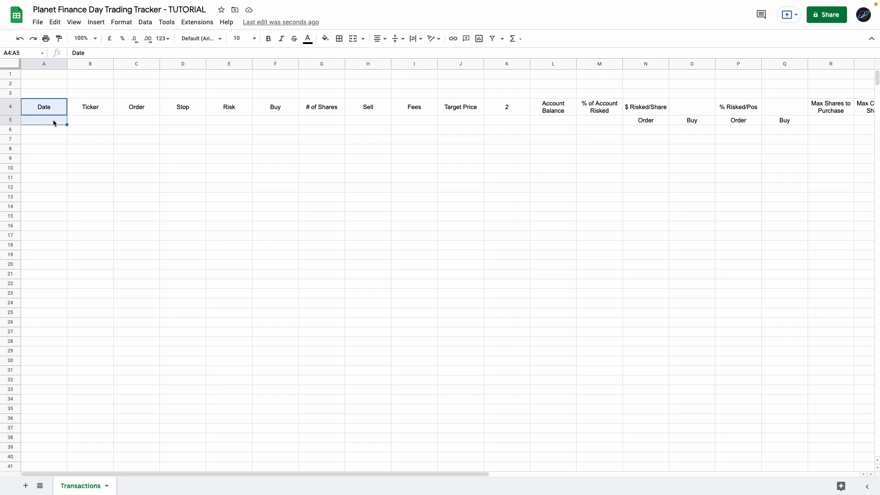
{"action": "left_click", "coordinate": [353, 38]}
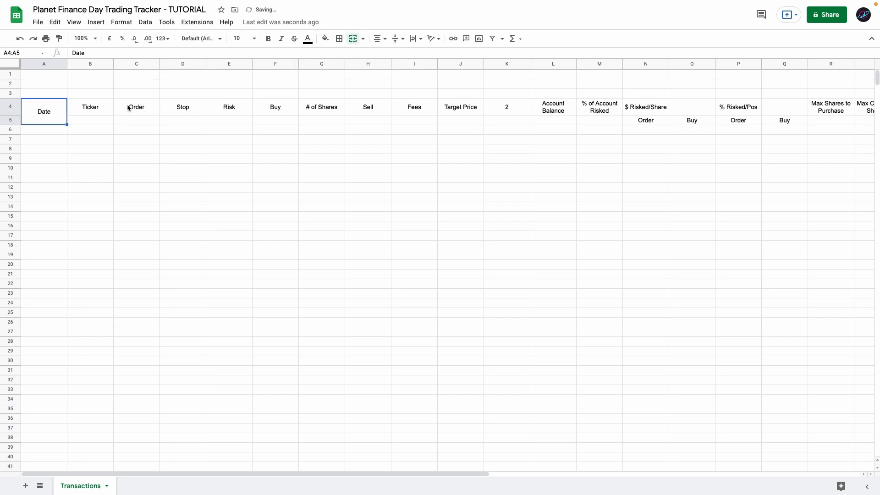
Copy the merged Date cell's format to the headers in B4:M5, from Ticker to % of Account Risked
{"action": "left_click", "coordinate": [60, 38]}
{"action": "left_click_drag", "start_coordinate": [81, 111], "coordinate": [600, 120]}
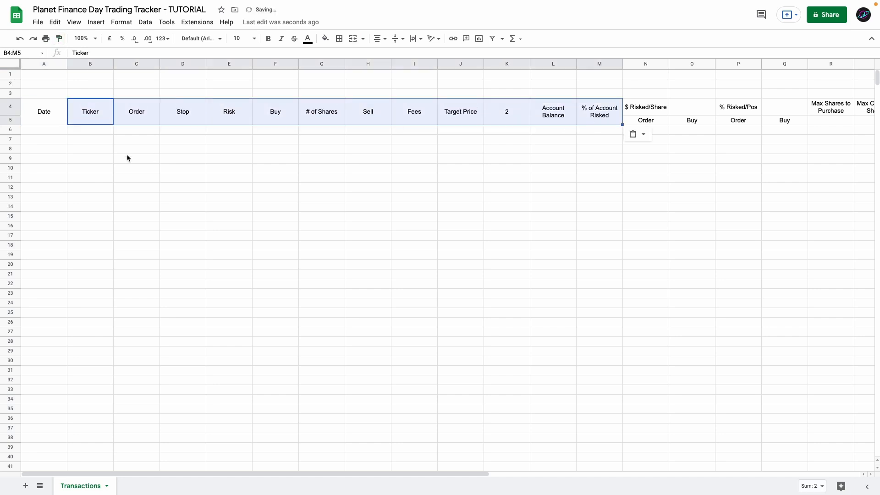
{"action": "left_click", "coordinate": [76, 114]}
{"action": "key", "text": "Right"}
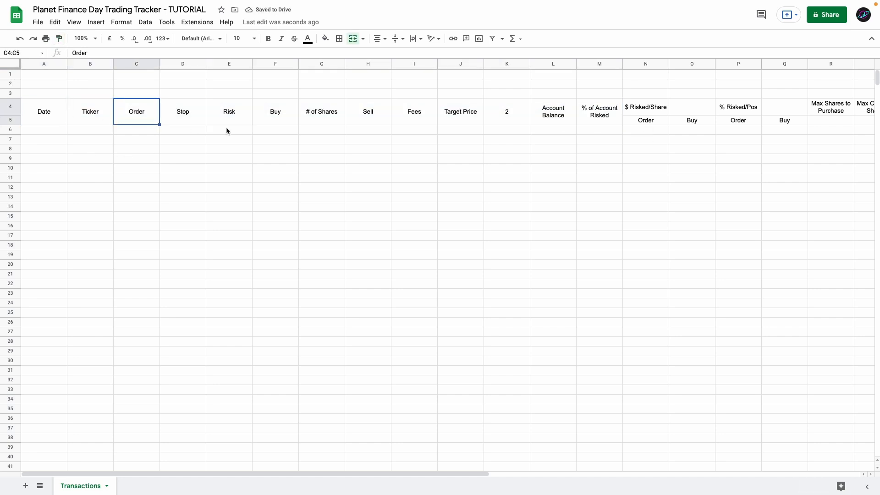
Merge the $ Risked/Share header across N4:O4 and the % Risked/Pos header across P4:Q4
{"action": "key", "text": "Right"}
{"action": "key", "text": "Right"}
{"action": "key", "text": "Right"}
{"action": "key", "text": "Right"}
{"action": "scroll", "coordinate": [242, 151], "scroll_direction": "right", "scroll_amount": 5}
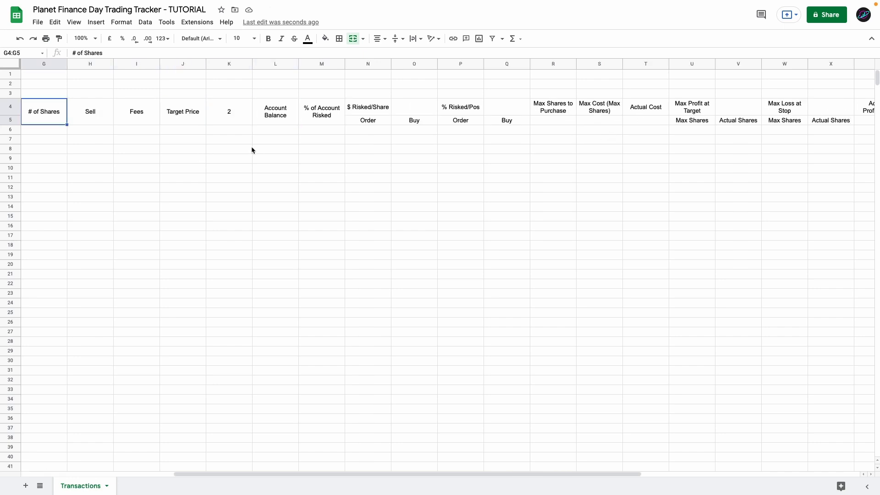
{"action": "left_click", "coordinate": [322, 116]}
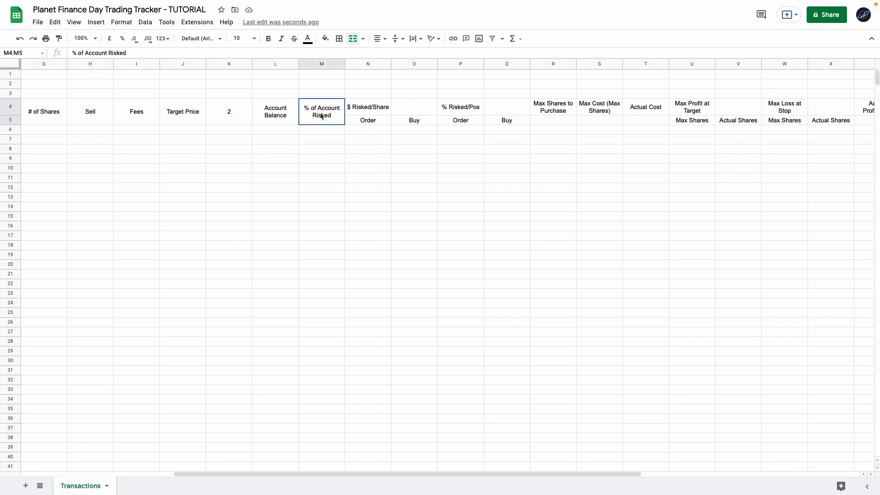
{"action": "left_click", "coordinate": [359, 106]}
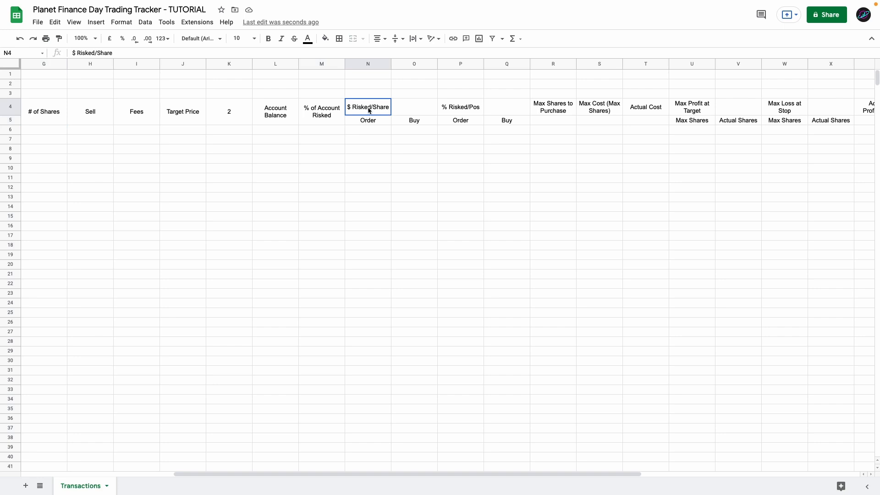
{"action": "left_click_drag", "start_coordinate": [369, 110], "coordinate": [405, 108]}
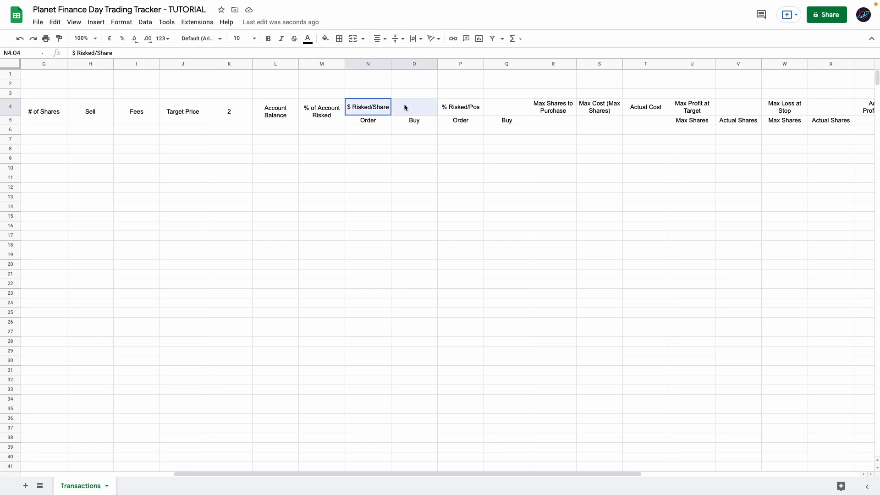
{"action": "left_click", "coordinate": [353, 39]}
{"action": "mouse_move", "coordinate": [466, 111]}
{"action": "left_mouse_down"}
{"action": "mouse_move", "coordinate": [501, 110]}
{"action": "mouse_move", "coordinate": [471, 120]}
{"action": "left_mouse_up"}
{"action": "left_click", "coordinate": [352, 39]}
Merge the Max Shares to Purchase header across R4:R5 and copy its format to the Max Cost (Max Shares) and Actual Cost headers
{"action": "scroll", "coordinate": [680, 130], "scroll_direction": "right", "scroll_amount": 2}
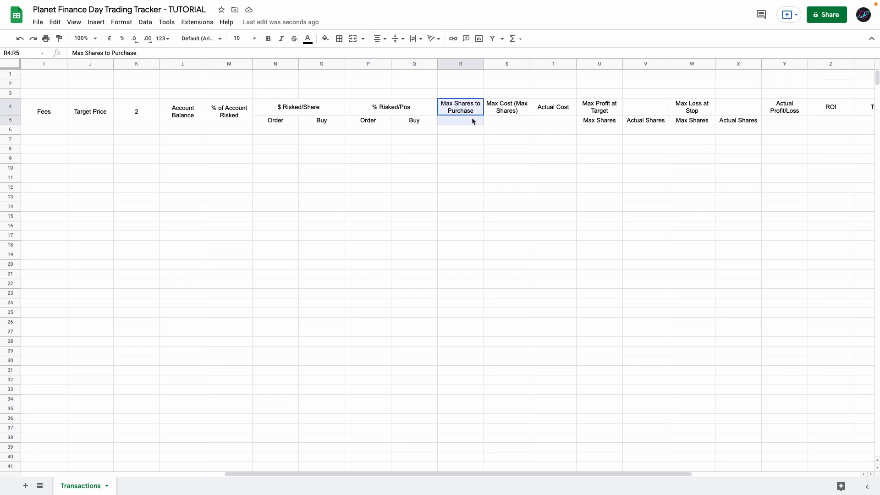
{"action": "left_click", "coordinate": [355, 40]}
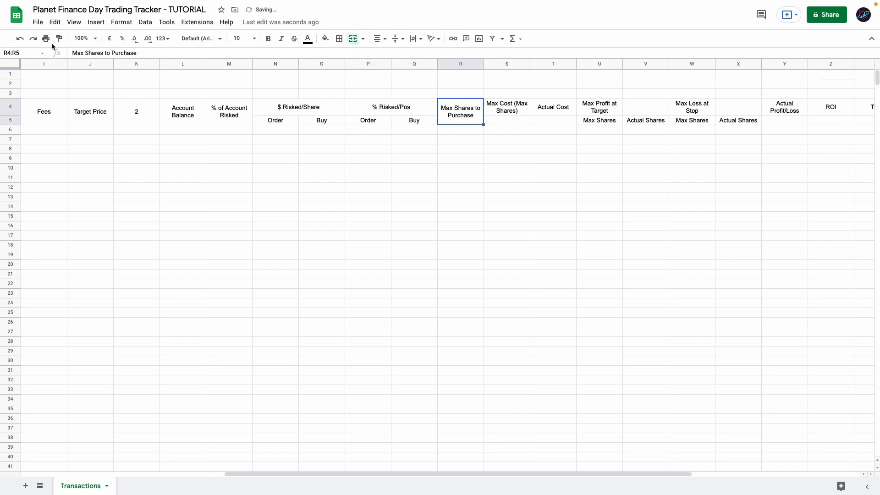
{"action": "left_click", "coordinate": [59, 39]}
{"action": "left_click", "coordinate": [507, 108]}
{"action": "left_click", "coordinate": [58, 38]}
{"action": "left_click", "coordinate": [553, 108]}
Merge the Max Profit at Target header across U4:V4 and the Max Loss at Stop header across W4:X4
{"action": "left_click_drag", "start_coordinate": [603, 106], "coordinate": [733, 108]}
{"action": "left_click", "coordinate": [353, 39]}
{"action": "left_click", "coordinate": [696, 112]}
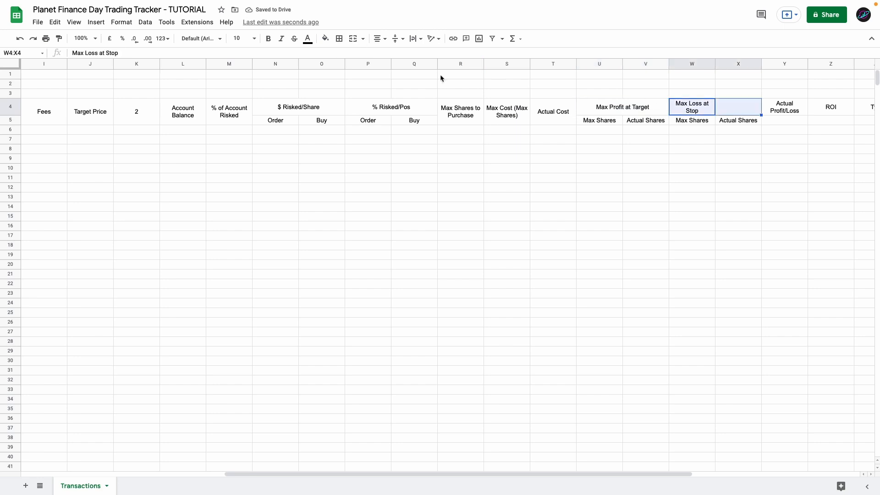
{"action": "left_click", "coordinate": [353, 38]}
Merge the Actual Profit/Loss header across Y4:Y5 and copy its format to the remaining headers from ROI to All
{"action": "scroll", "coordinate": [710, 146], "scroll_direction": "right", "scroll_amount": 7}
{"action": "mouse_move", "coordinate": [462, 110]}
{"action": "left_mouse_down"}
{"action": "mouse_move", "coordinate": [462, 119]}
{"action": "mouse_move", "coordinate": [833, 113]}
{"action": "left_mouse_up"}
{"action": "left_click", "coordinate": [353, 39]}
{"action": "left_click", "coordinate": [59, 39]}
{"action": "key", "text": "Right"}
{"action": "key", "text": "Right"}
{"action": "key", "text": "Right"}
{"action": "key", "text": "Right"}
{"action": "key", "text": "Right"}
{"action": "key", "text": "Right"}
{"action": "key", "text": "Right"}
Enter the labels Starting Balance, Actual Balance and Profit/Loss in cells C1, C2 and C3
{"action": "key", "text": "Left"}
{"action": "key", "text": "Left"}
{"action": "key", "text": "Left"}
{"action": "key", "text": "Left"}
{"action": "key", "text": "Left"}
{"action": "key", "text": "Left"}
{"action": "key", "text": "Left"}
{"action": "key", "text": "Left"}
{"action": "key", "text": "Left"}
{"action": "key", "text": "Left"}
{"action": "key", "text": "Left"}
{"action": "key", "text": "Left"}
{"action": "key", "text": "Left"}
{"action": "key", "text": "Left"}
{"action": "key", "text": "Left"}
{"action": "key", "text": "Left"}
{"action": "key", "text": "Left"}
{"action": "key", "text": "Left"}
{"action": "key", "text": "Left"}
{"action": "key", "text": "Left"}
{"action": "key", "text": "Left"}
{"action": "key", "text": "Left"}
{"action": "key", "text": "Left"}
{"action": "key", "text": "Left"}
{"action": "key", "text": "Left"}
{"action": "key", "text": "Left"}
{"action": "key", "text": "Left"}
{"action": "key", "text": "Left"}
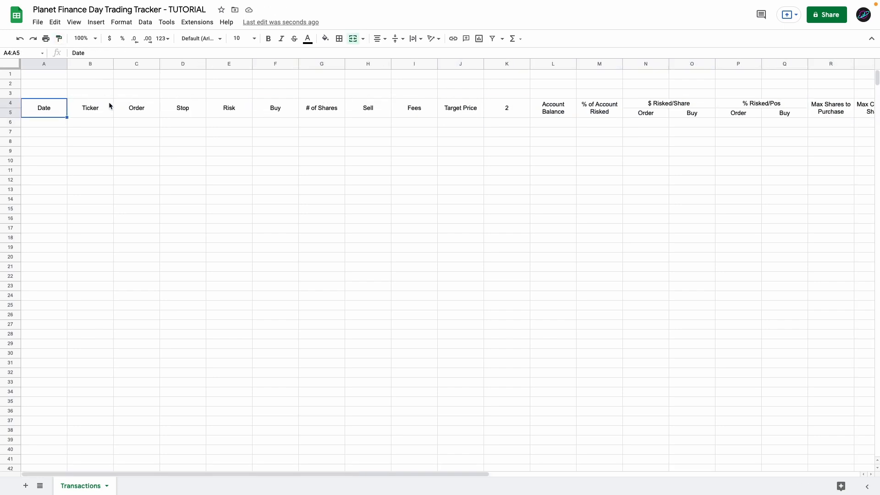
{"action": "left_click", "coordinate": [136, 77]}
{"action": "type", "text": "Sta"}
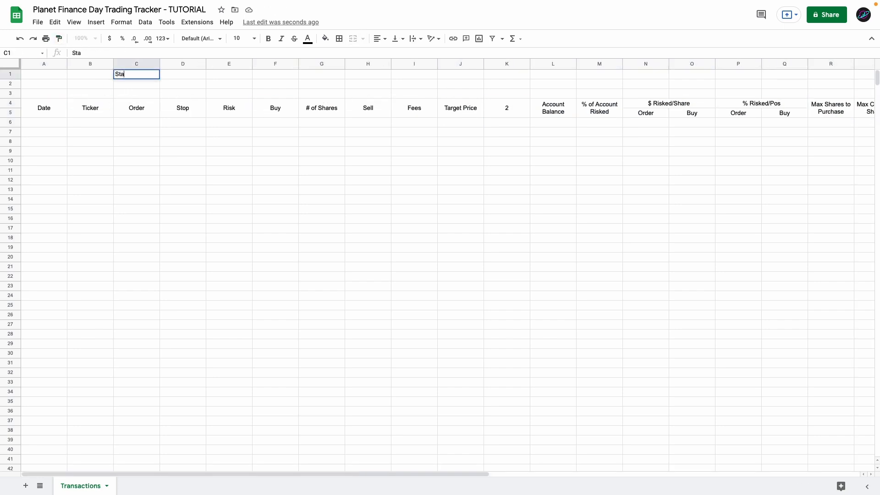
{"action": "type", "text": "rting Balance"}
{"action": "key", "text": "Return"}
{"action": "type", "text": "A"}
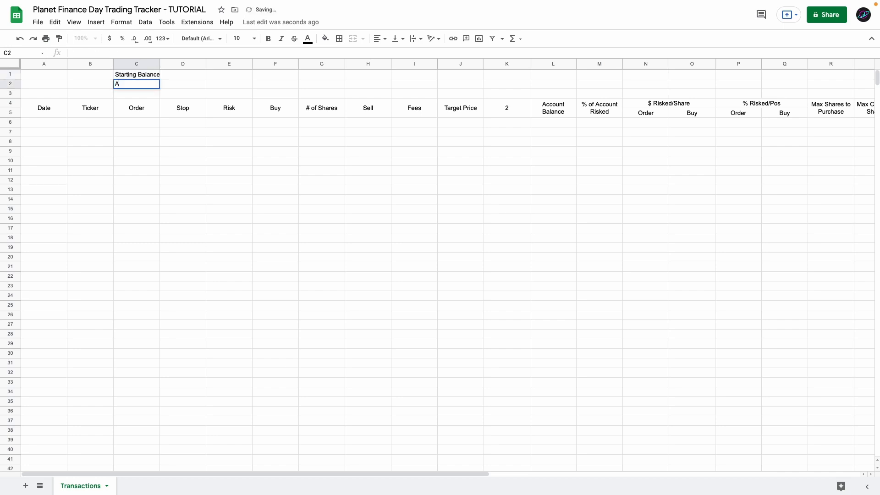
{"action": "type", "text": "ctu"}
{"action": "type", "text": "or"}
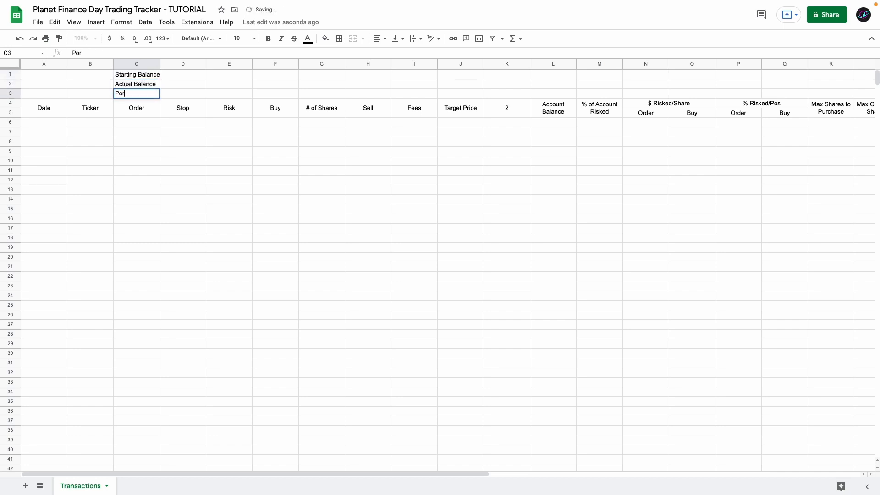
{"action": "type", "text": "i"}
{"action": "key", "text": "BackSpace"}
{"action": "key", "text": "BackSpace"}
{"action": "key", "text": "BackSpace"}
{"action": "type", "text": "rofit/Loss"}
Merge each of the three labels across columns C and D in rows 1 to 3 and centre them horizontally
{"action": "left_click_drag", "start_coordinate": [154, 74], "coordinate": [176, 94]}
{"action": "left_click", "coordinate": [352, 39]}
{"action": "left_click", "coordinate": [353, 39]}
{"action": "left_click", "coordinate": [352, 39]}
{"action": "left_click_drag", "start_coordinate": [158, 75], "coordinate": [160, 94]}
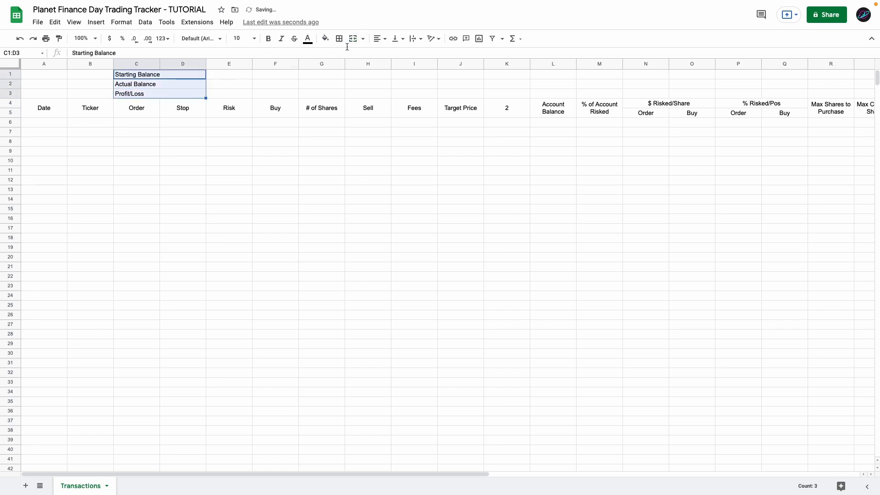
{"action": "left_click", "coordinate": [380, 39]}
{"action": "left_click", "coordinate": [391, 54]}
Merge the value cells beside the labels row by row, as E1:F1, E2:F2 and E3:F3
{"action": "left_click_drag", "start_coordinate": [229, 74], "coordinate": [288, 73]}
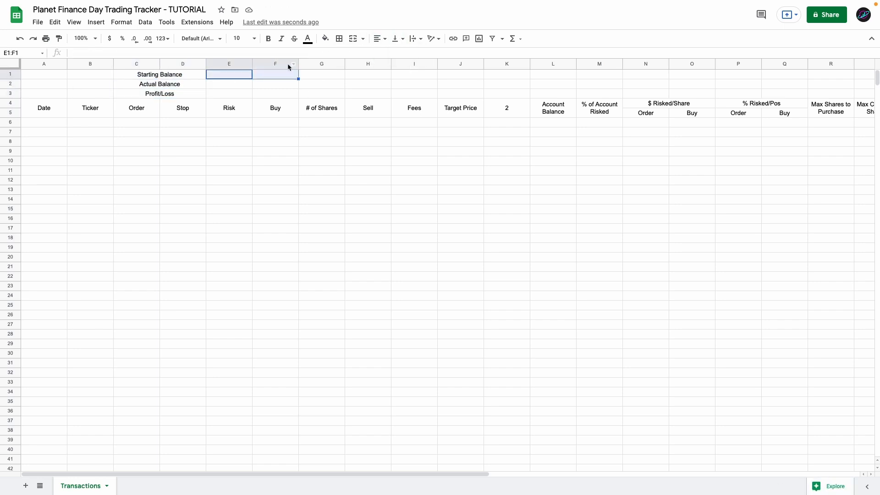
{"action": "left_click", "coordinate": [353, 39]}
{"action": "left_click_drag", "start_coordinate": [230, 84], "coordinate": [288, 84]}
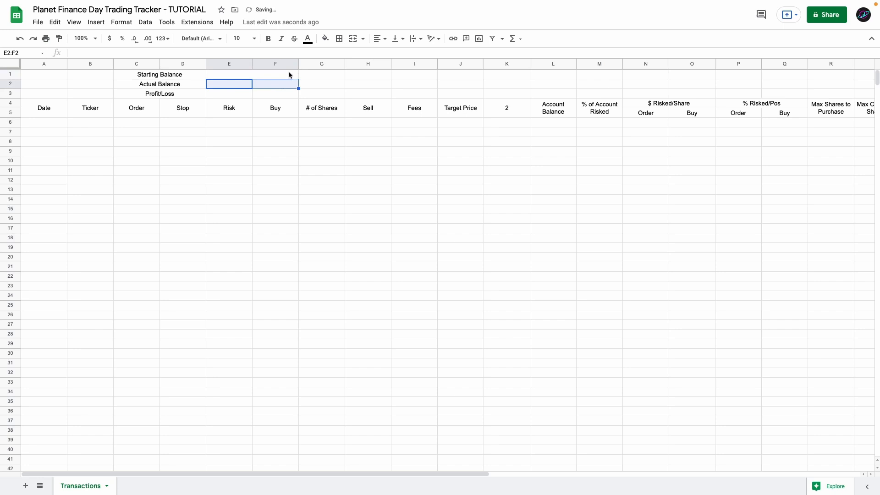
{"action": "left_click", "coordinate": [353, 39]}
{"action": "left_click_drag", "start_coordinate": [232, 93], "coordinate": [287, 94]}
{"action": "left_click", "coordinate": [353, 40]}
Merge G1:AG3 into one cell and enter the title Day Trading Transactions in it
{"action": "left_click", "coordinate": [326, 75]}
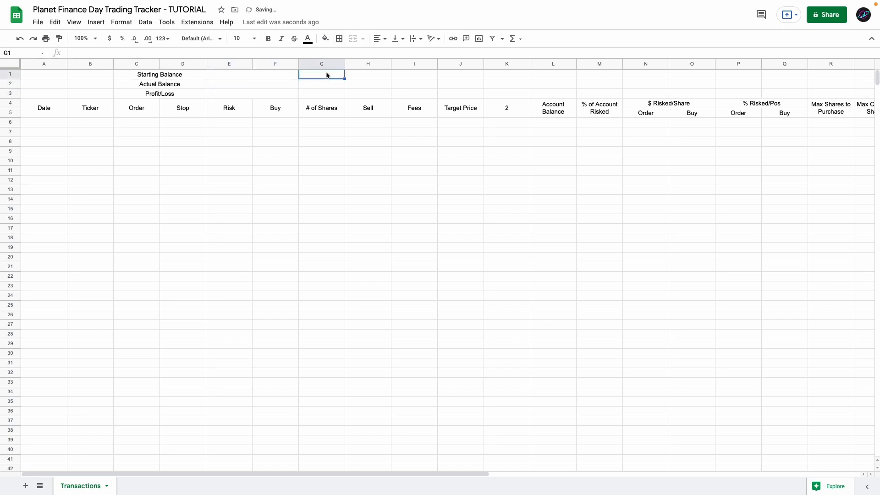
{"action": "key", "text": "super+shift+Right"}
{"action": "key", "text": "shift+Down"}
{"action": "key", "text": "shift+Down"}
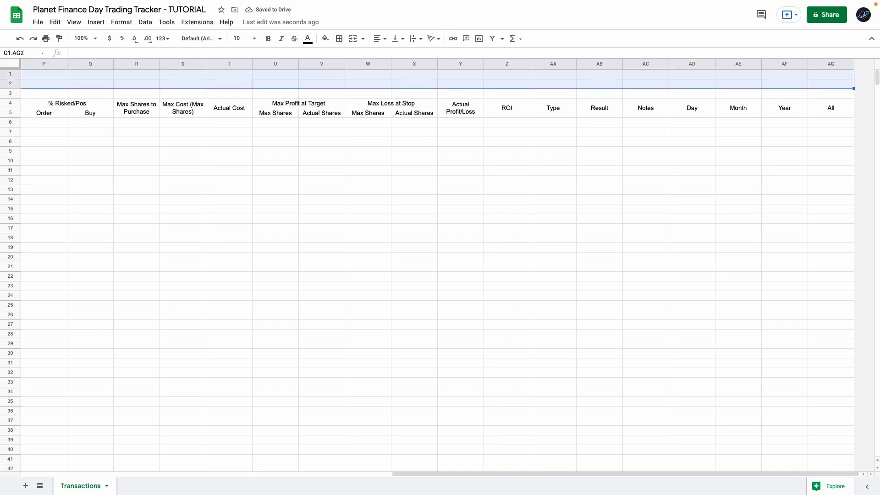
{"action": "left_click", "coordinate": [353, 39]}
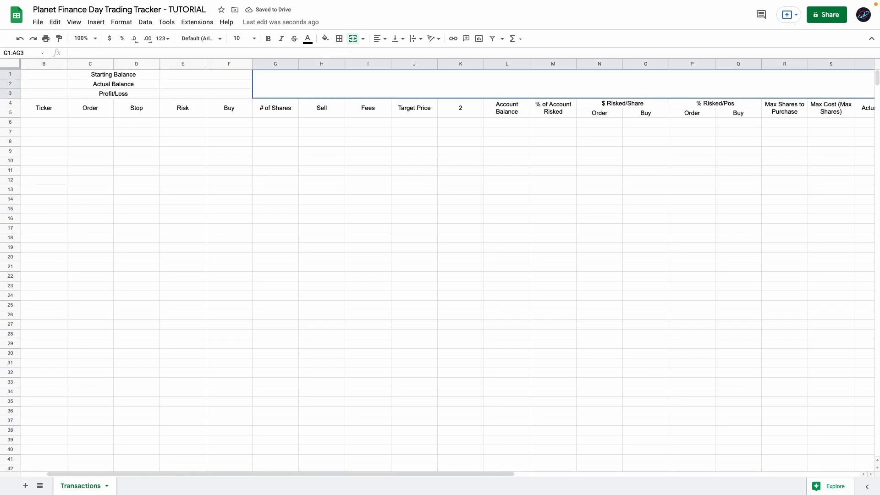
{"action": "type", "text": "Day Trading Transactions"}
{"action": "key", "text": "Return"}
Enlarge the Day Trading Transactions title, centre it horizontally and colour its text dark blue
{"action": "left_click", "coordinate": [254, 39]}
{"action": "left_click", "coordinate": [269, 39]}
{"action": "left_click", "coordinate": [380, 38]}
{"action": "left_click", "coordinate": [390, 53]}
{"action": "left_click", "coordinate": [308, 38]}
{"action": "left_click", "coordinate": [414, 161]}
Fill A6:I31 with the sample trades, from NVIDIA on 1-Jul-2021 to TSLA on 12-Jan-2022
{"action": "left_click", "coordinate": [49, 123]}
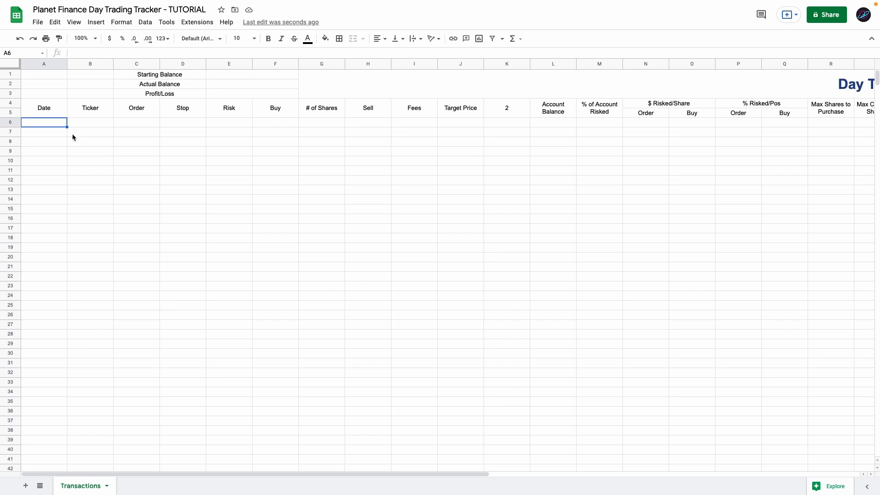
{"action": "left_click_drag", "start_coordinate": [40, 126], "coordinate": [42, 173]}
{"action": "left_click", "coordinate": [40, 123]}
{"action": "type", "text": "1-Jul-2021\tNVIDIA\t$201.50\t$200.00\t$50.00\t$201.50\t30\t$202.08\t 7-Jul-2021\tAMD\t$90.20\t$92.00\t$40.00\t$90.21\t20\t$87.62\t$5.00 14-Jul-2021\tF\t$14.40\t$12.00\t$150.00\t$14.38\t50\t$13.50\t 23-Jul-2021\tBAC\t$37.00\t$34.00\t$120.00\t$37.00\t35\t$37.85\t 28-Jul-2021\tSPY\t$438.20\t$437.85\t$20.00\t$438.21\t23\t$438.62\t 2-Aug-2021\tHD\t$327.05\t$326.45\t$30.00\t$327.05\t25\t$327.65\t 3-Aug-2021\tCOST\t$434.80\t$425.00\t$50.00\t$434.80\t5\t$435.60\t 5-Aug-2021\tBA\t$230.00\t$225.00\t$35.00\t$230.00\t7\t$231.00\t 20-Aug-2021\tMA\t$354.00\t$360.00\t$300.00\t$353.98\t29\t$352.00\t$5.00 9-Sep-2021\tTSLA\t$754.86\t$756.00\t$10.00\t$754.84\t6\t$756.00\t$5.00 29-Sep-2021\tAAPL\t$144.98\t$143.00\t$50.00\t$144.98\t25\t$145.85\t 14-Oct-2021\tTSLA\t$756.56\t$750.00\t$150.00\t$756.57\t13\t$752.25\t 22-Oct-2021\tAAPL\t$148.50\t$148.00\t$20.00\t$148.50\t40\t$148.99\t 5-Nov-2021\tAAPL\t$151.20\t$145.00\t$50.00\t$151.28\t5\t$182.01\t 8-Nov-2021\tTSLA\t$1,162.92\t$1,170.00\t$40.00\t$1,162.94\t3\t$1,023.50\t$5.00 9-Nov-2021\tGME\t$206.00\t$250.00\t$150.00\t$206.20\t2\t$129.37\t$5.00 30-Nov-2021\tCVS\t$89.06\t$100.00\t$120.00\t$89.06\t9\t$97.31\t$5.00 3-Dec-2021\tSPY\t$452.50\t$450.00\t$70.00\t$452.50\t22\t$453.95\t 16-Dec-2021\tSPY\t$466.00\t$462.53\t$30.00\t$466.02\t8\t$465.00\t 20-Dec-2021\tFB\t$325.20\t$327.00\t$50.00\t$325.20\t12\t$327.00\t$5.00 21-Dec-2021\tASML\t$783.00\t$780.00\t$50.00\t$783.00\t13\t$786.53\t 30-Dec-2021\tPYPL\t$191.00\t$189.00\t$10.00\t$191.00\t4\t$189.00\t 31-Dec-2021\tPYPL\t$189.50\t$188.00\t$10.00\t$189.54\t5\t$188.00\t 4-Jan-2022\tAAPL\t$179.00\t$176.00\t$100.00\t$179.01\t32\t$182.00\t 5-Jan-2022\tNKE\t$162.15\t$151.00\t$150.00\t$162.15\t13\t$151.00\t 12-Jan-2022\tTSLA\t$1,060.00\t$1,055.00\t$20.00\t$1,060.00\t4\t$1,105.00"}
{"action": "left_click", "coordinate": [184, 123]}
{"action": "left_click", "coordinate": [368, 161]}
{"action": "left_click", "coordinate": [51, 115]}
{"action": "scroll", "coordinate": [163, 169], "scroll_direction": "down", "scroll_amount": 5}
{"action": "scroll", "coordinate": [163, 169], "scroll_direction": "up", "scroll_amount": 5}
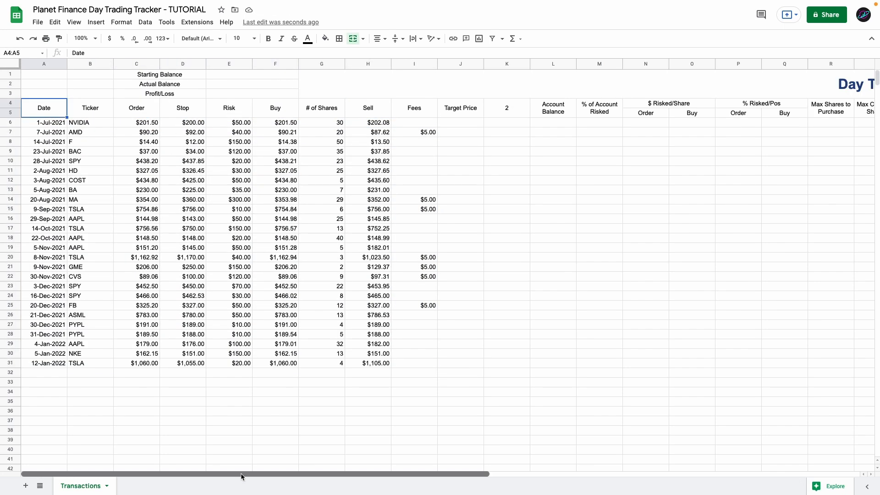
Set the sheet zoom to 90% and narrow the Date and Ticker columns
{"action": "left_click_drag", "start_coordinate": [241, 477], "coordinate": [174, 194]}
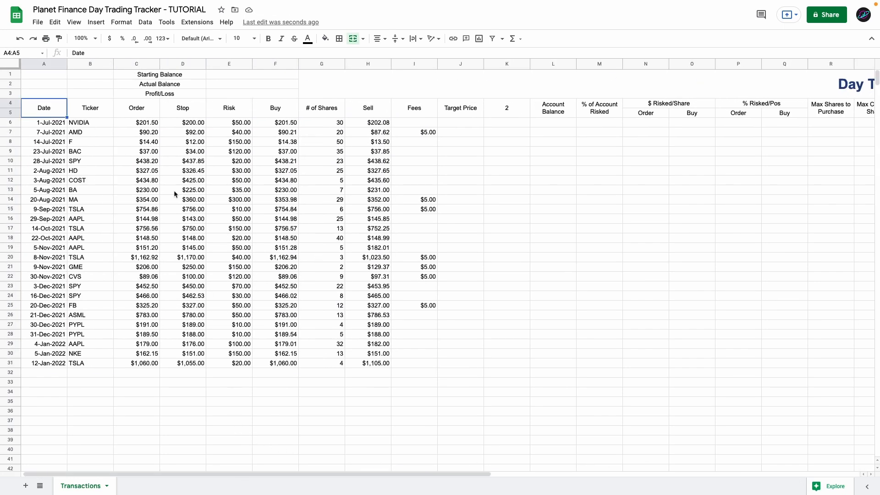
{"action": "left_click", "coordinate": [81, 38]}
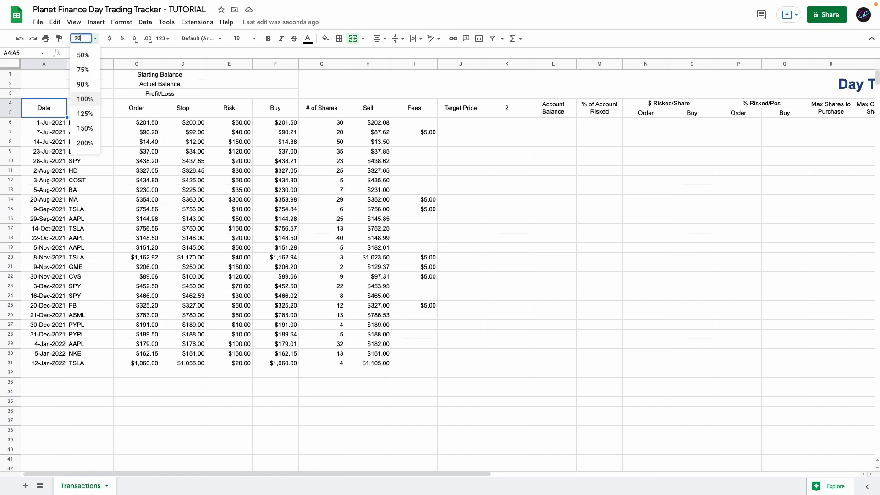
{"action": "left_click", "coordinate": [83, 85]}
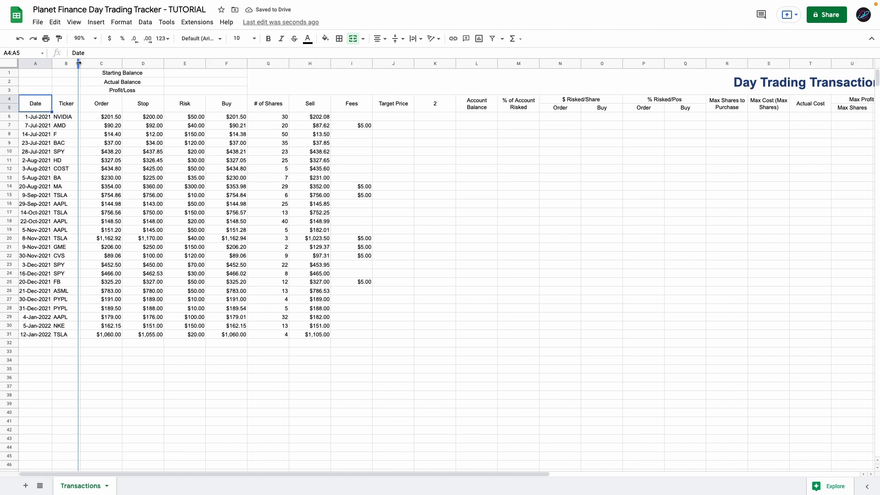
{"action": "left_click_drag", "start_coordinate": [77, 64], "coordinate": [75, 65]}
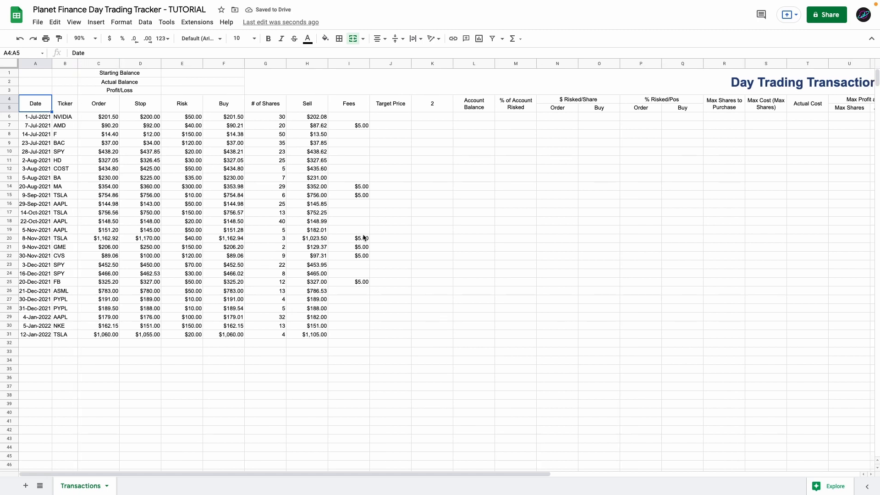
Align all cells in rows 6 to 1000 to the centre horizontally and to the middle vertically
{"action": "scroll", "coordinate": [372, 239], "scroll_direction": "right", "scroll_amount": 10}
{"action": "scroll", "coordinate": [371, 239], "scroll_direction": "left", "scroll_amount": 10}
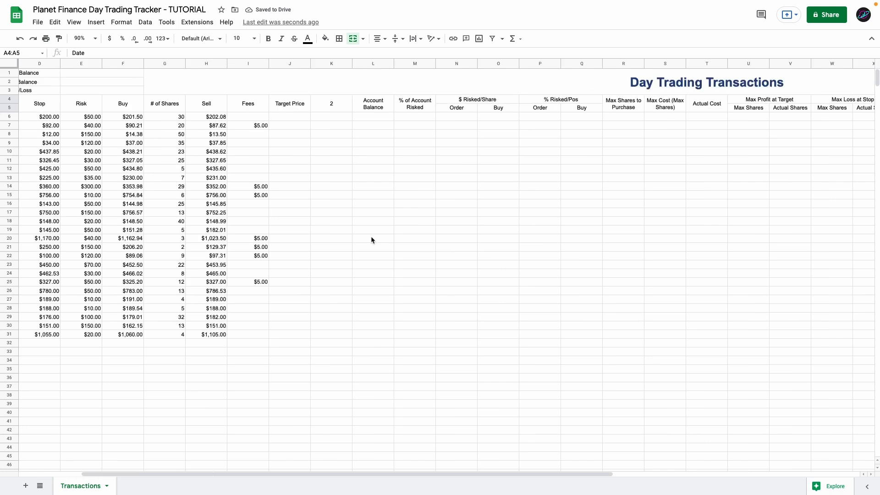
{"action": "left_click", "coordinate": [10, 117]}
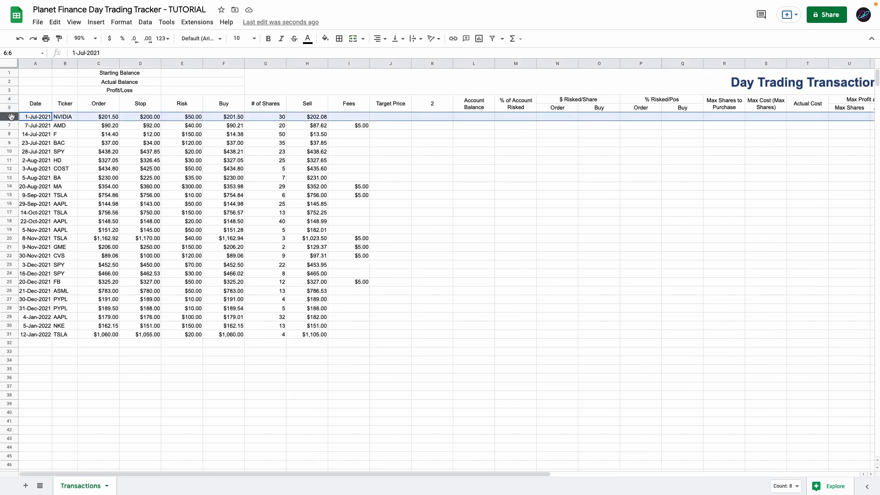
{"action": "key", "text": "ctrl+shift+Down"}
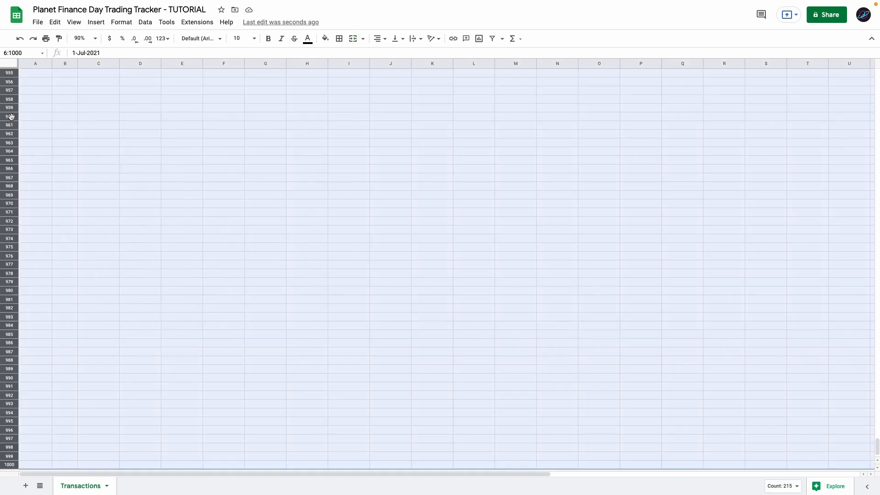
{"action": "left_click", "coordinate": [378, 41]}
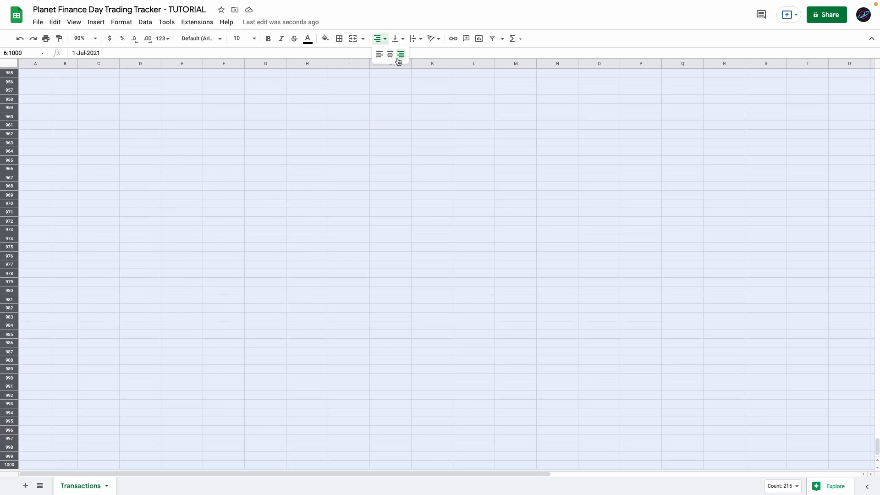
{"action": "left_click", "coordinate": [390, 55]}
{"action": "left_click", "coordinate": [401, 41]}
{"action": "left_click", "coordinate": [408, 54]}
Make the labels in C1:C3 and the headers in rows 4 and 5 bold, with the headers at font size 11
{"action": "key", "text": "ctrl+Home"}
{"action": "left_click_drag", "start_coordinate": [7, 99], "coordinate": [8, 108]}
{"action": "key", "text": "ctrl+b"}
{"action": "left_click", "coordinate": [67, 118]}
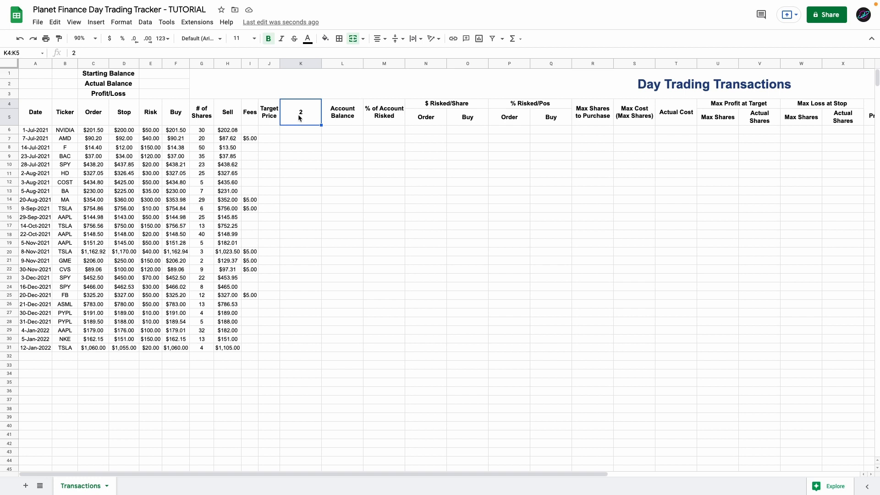
Apply the custom number format "Risk Factor: "#"x" to the merged header K4:K5 and fit column K to its content
{"action": "left_click", "coordinate": [169, 44]}
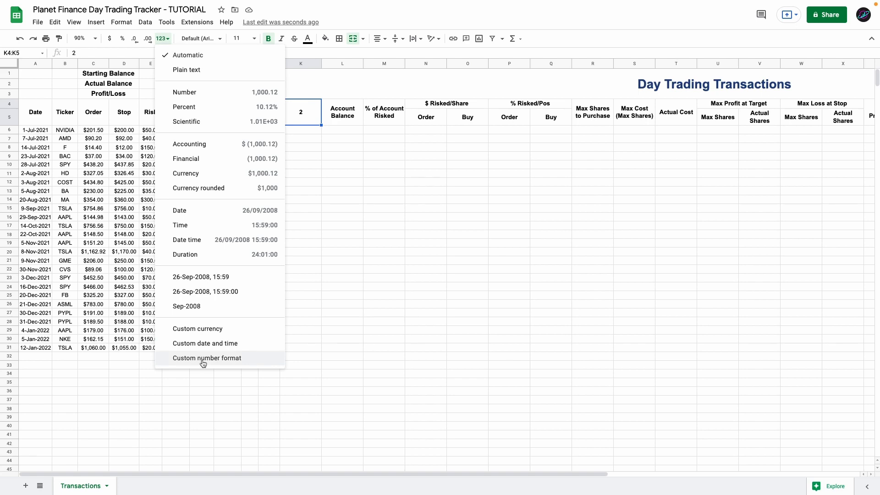
{"action": "left_click", "coordinate": [203, 363]}
{"action": "left_click", "coordinate": [350, 222]}
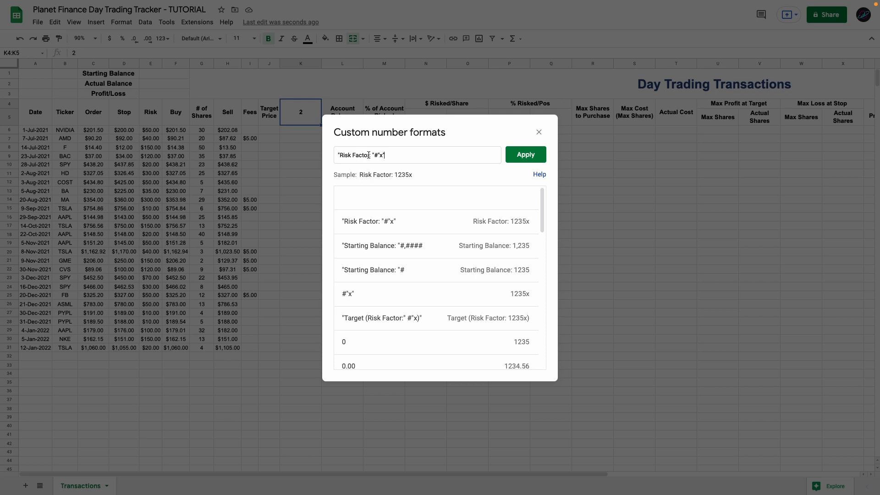
{"action": "left_click_drag", "start_coordinate": [376, 155], "coordinate": [380, 156]}
{"action": "double_click", "coordinate": [381, 155]}
{"action": "right_click", "coordinate": [378, 155]}
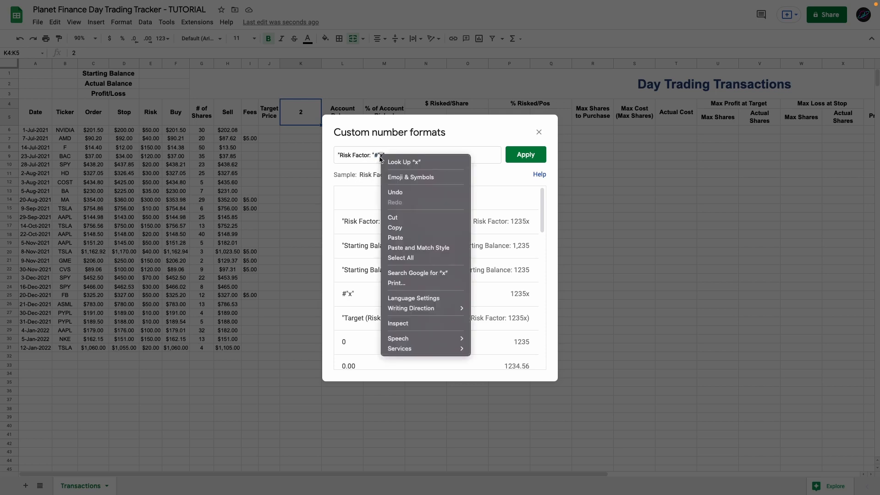
{"action": "key", "text": "Escape"}
{"action": "left_click", "coordinate": [526, 154]}
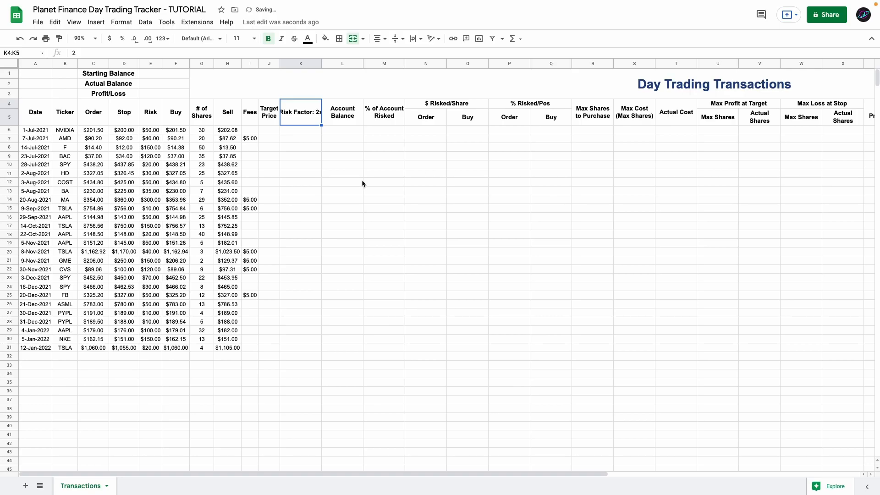
{"action": "double_click", "coordinate": [322, 67]}
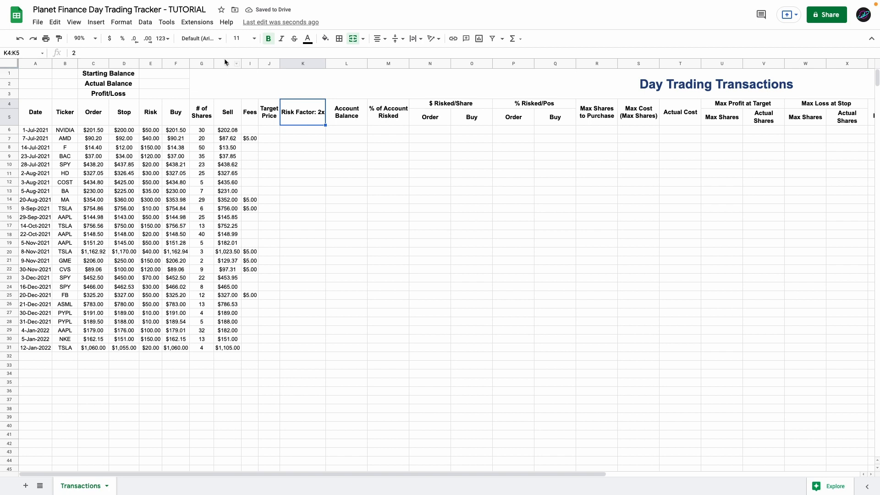
Try a risk factor of 4 in the K4 header and set it back to 2
{"action": "type", "text": "4"}
{"action": "key", "text": "Return"}
{"action": "type", "text": "2"}
{"action": "key", "text": "Return"}
Merge cells J6:K6 below the Target Price and Risk Factor headers and copy that merged format down to row 1000
{"action": "left_click", "coordinate": [313, 121]}
{"action": "left_click", "coordinate": [272, 124]}
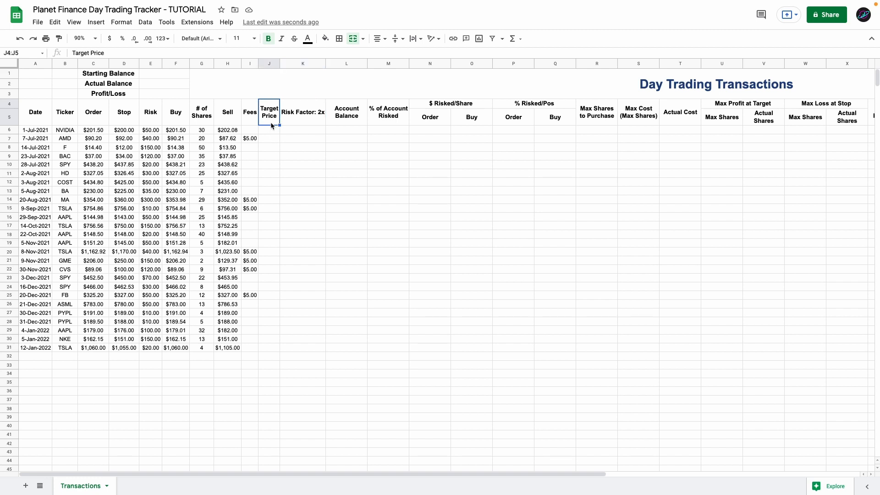
{"action": "left_click", "coordinate": [271, 132]}
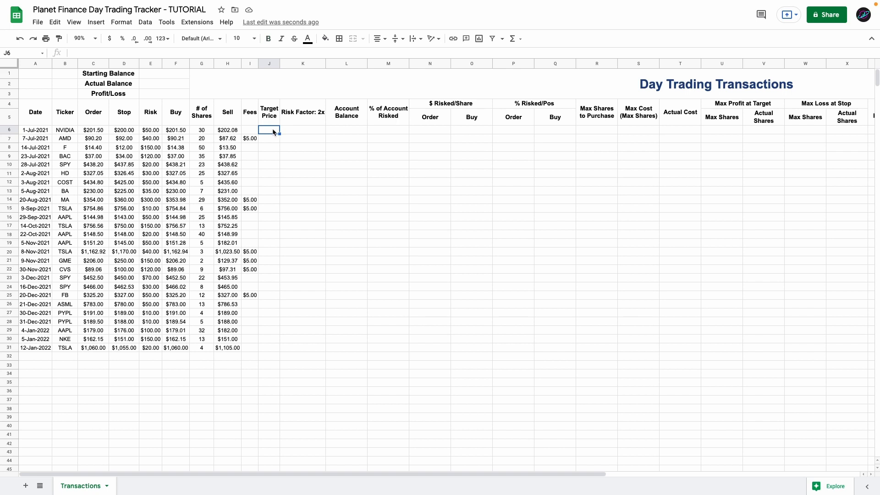
{"action": "left_click_drag", "start_coordinate": [273, 119], "coordinate": [291, 130]}
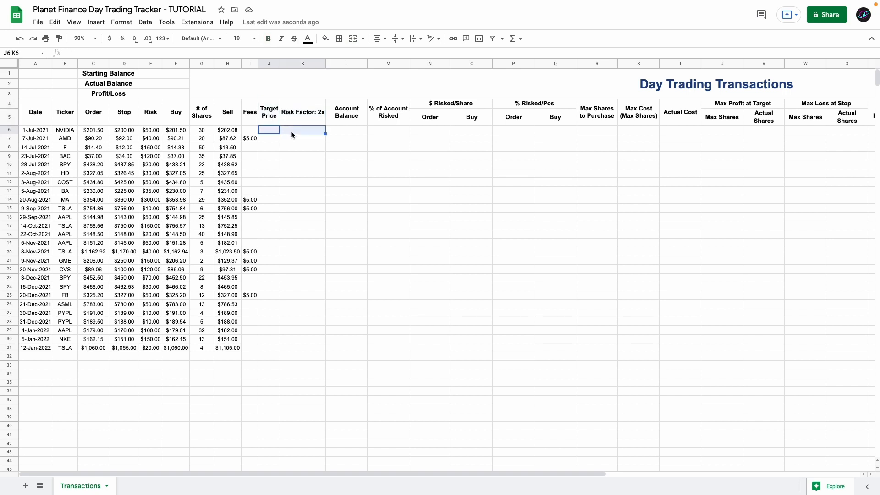
{"action": "left_click", "coordinate": [353, 39]}
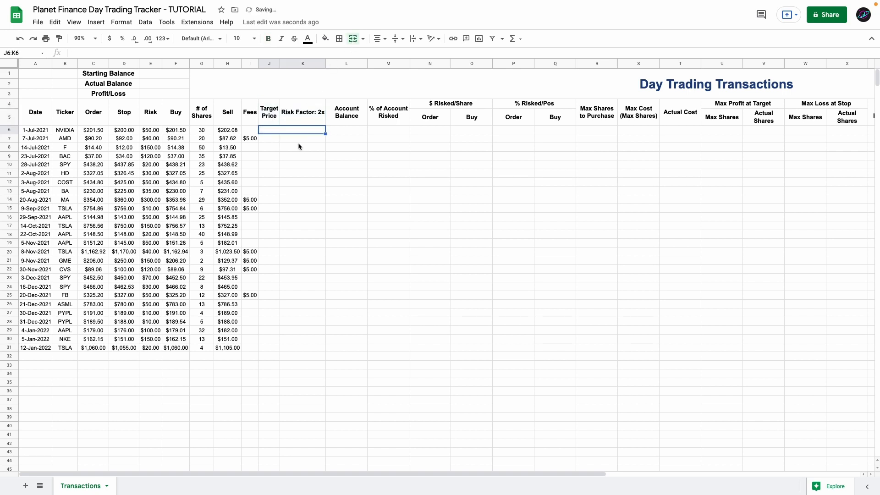
{"action": "left_click", "coordinate": [59, 40]}
{"action": "key", "text": "ctrl+shift+Down"}
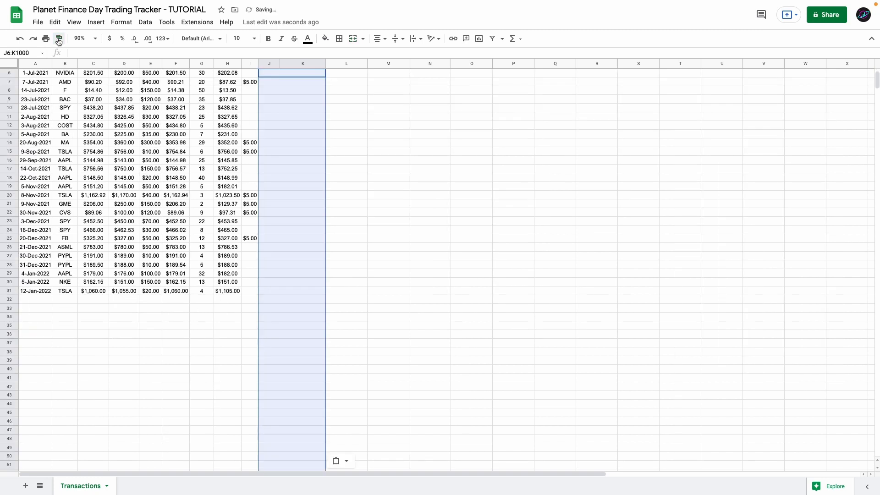
Check the merged cells in columns J and K from the header down to row 1000
{"action": "key", "text": "ctrl+Up"}
{"action": "key", "text": "ctrl+Down"}
{"action": "key", "text": "ctrl+Up"}
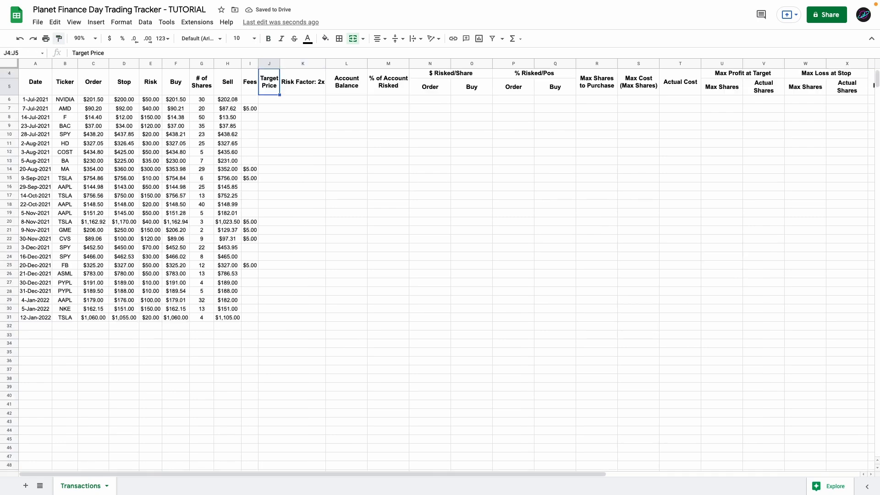
{"action": "key", "text": "ctrl+Up"}
{"action": "key", "text": "Down"}
{"action": "key", "text": "Down"}
{"action": "key", "text": "Down"}
{"action": "key", "text": "Down"}
{"action": "key", "text": "ctrl+Down"}
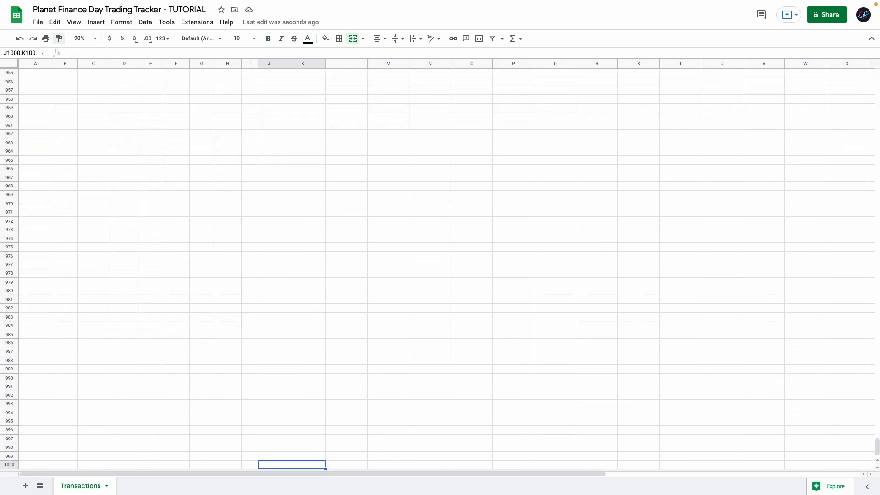
Enter the target price formula =IF(ISBLANK(D6),"",IFERROR((((C6-D6)*$K$4)+C6),"")) in merged cell J6:K6
{"action": "key", "text": "ctrl+Up"}
{"action": "key", "text": "ctrl+Up"}
{"action": "key", "text": "Down"}
{"action": "key", "text": "Down"}
{"action": "double_click", "coordinate": [272, 131]}
{"action": "key", "text": "ctrl+v"}
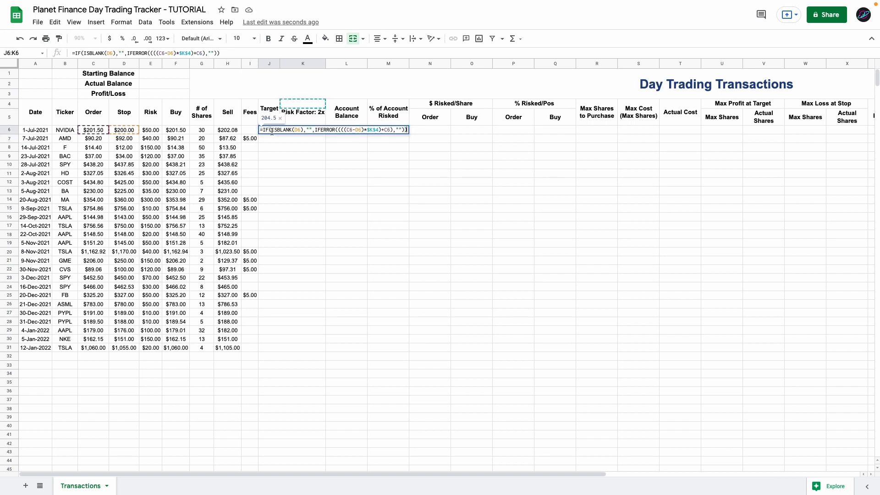
{"action": "key", "text": "Return"}
Examine the parts of the target price formula in J6:K6 and the cells it references
{"action": "double_click", "coordinate": [314, 133]}
{"action": "left_click", "coordinate": [351, 130]}
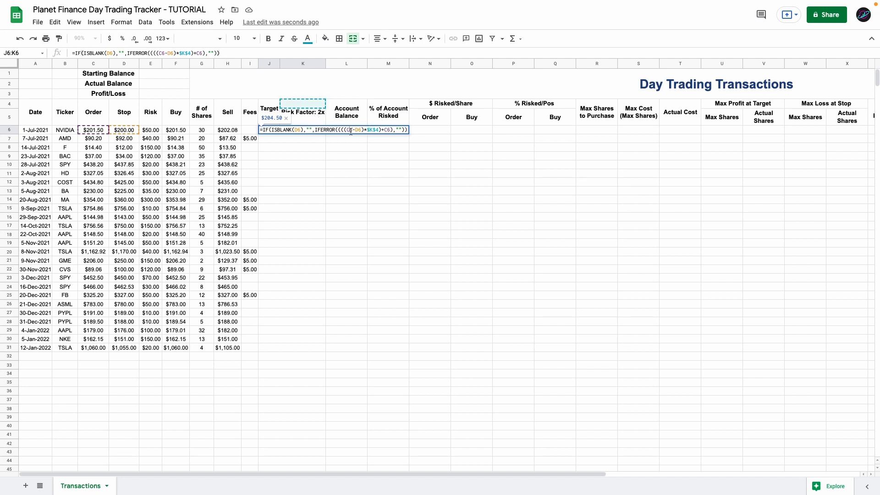
{"action": "left_click", "coordinate": [351, 131]}
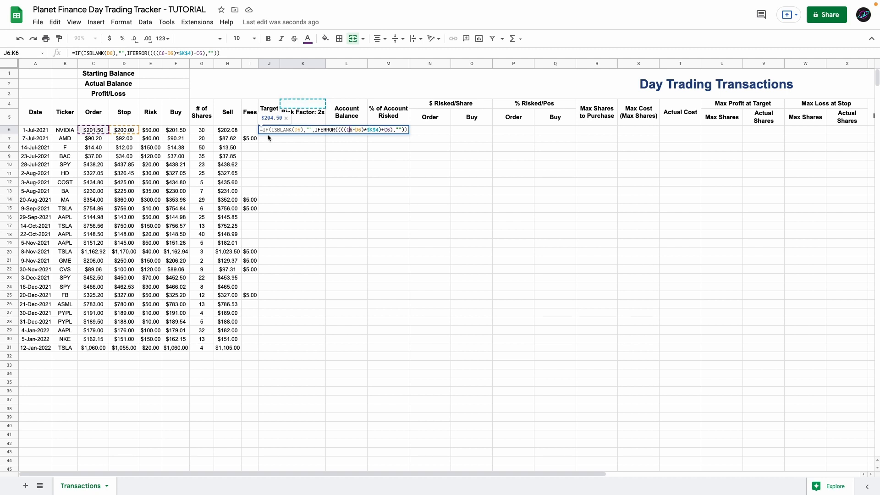
{"action": "left_click", "coordinate": [407, 131]}
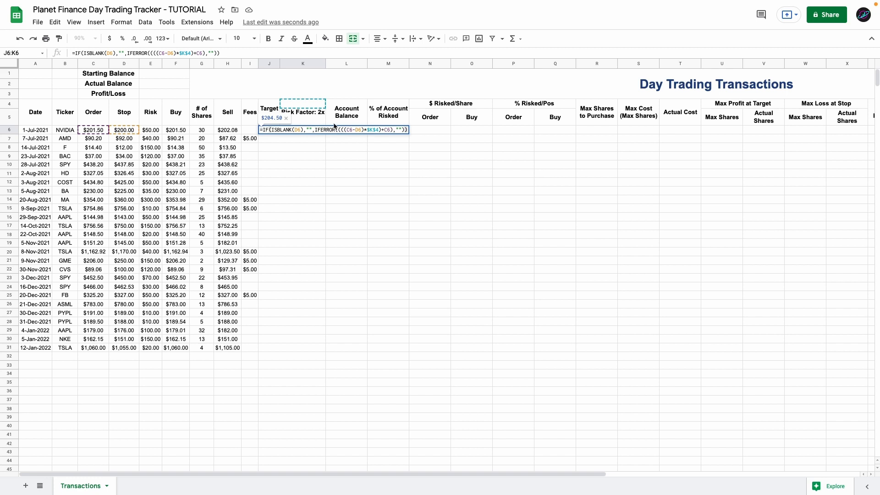
{"action": "left_click", "coordinate": [300, 130]}
{"action": "left_click", "coordinate": [314, 130]}
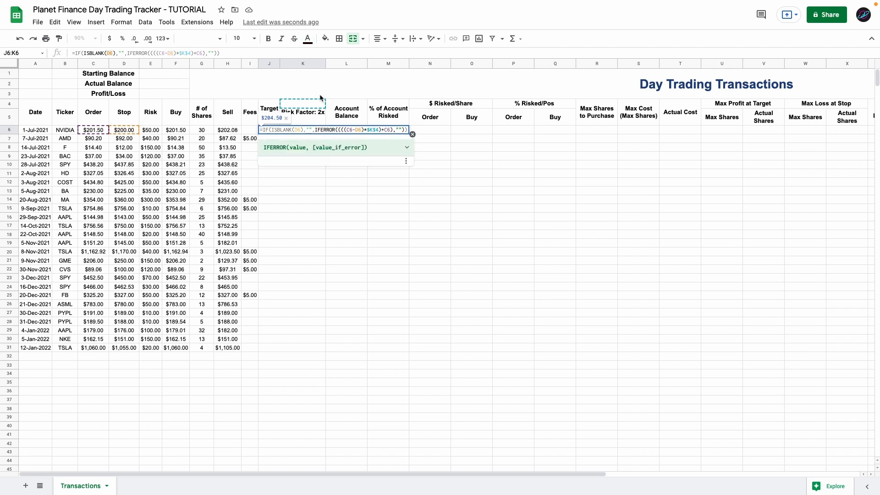
{"action": "left_click", "coordinate": [341, 129]}
{"action": "key", "text": "Escape"}
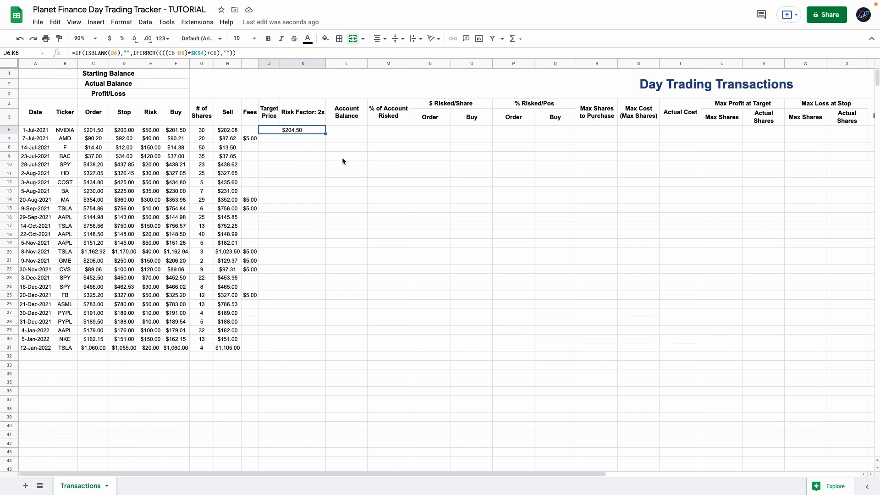
Copy the target price formula from J6:K6 down the merged cells to row 1000
{"action": "key", "text": "ctrl+c"}
{"action": "key", "text": "Left"}
{"action": "key", "text": "Left"}
{"action": "key", "text": "ctrl+Down"}
{"action": "key", "text": "ctrl+Down"}
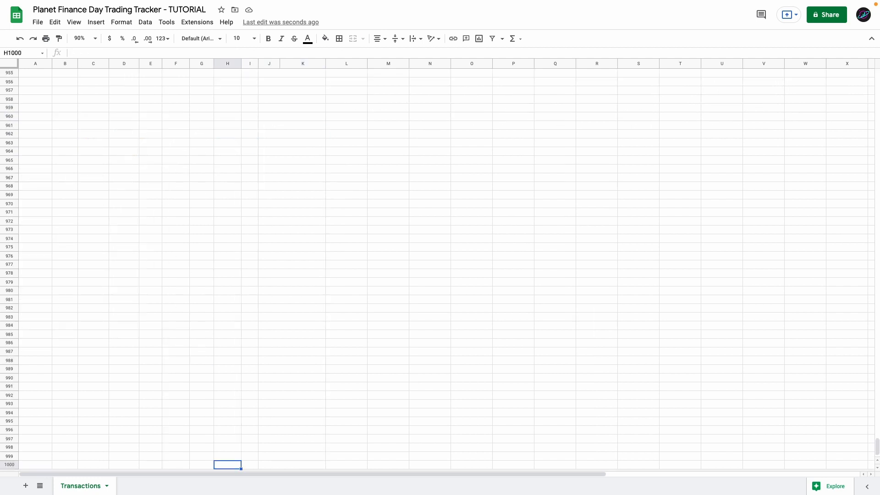
{"action": "key", "text": "Right"}
{"action": "key", "text": "Right"}
{"action": "key", "text": "ctrl+shift+Up"}
{"action": "key", "text": "ctrl+v"}
{"action": "key", "text": "ctrl+Up"}
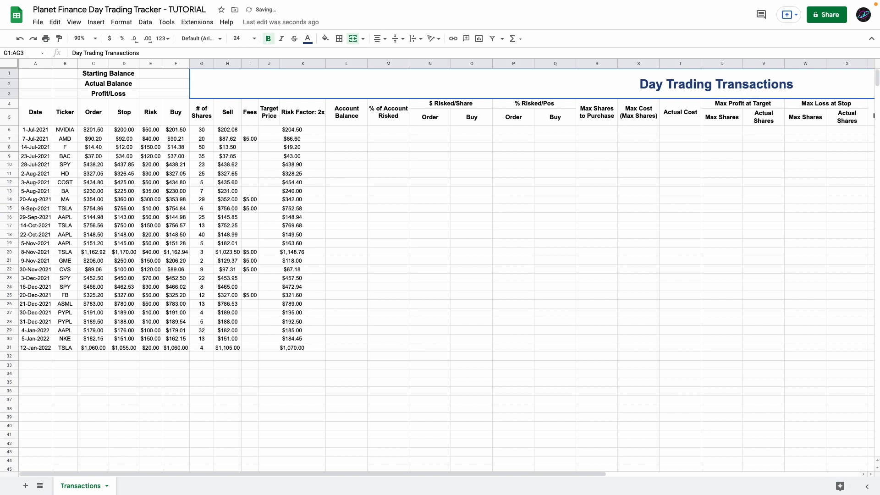
Link the first Account Balance cell, L6, to the starting balance with =E1
{"action": "left_click", "coordinate": [333, 133]}
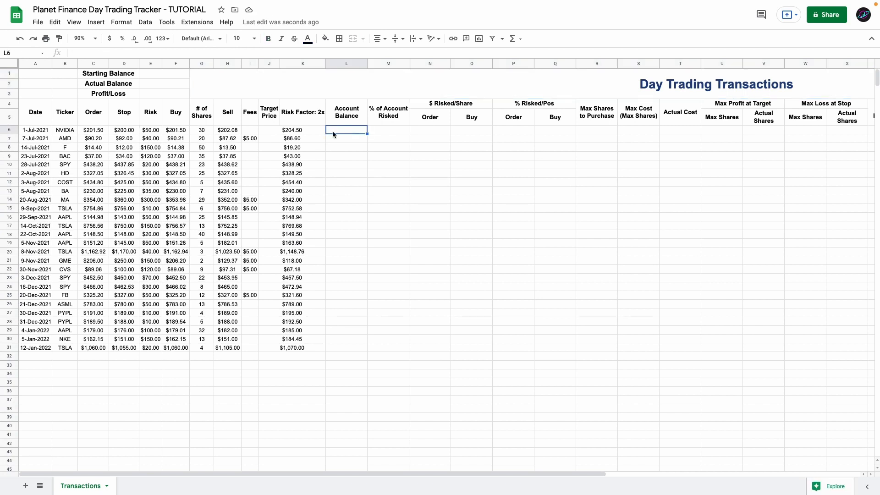
{"action": "type", "text": "="}
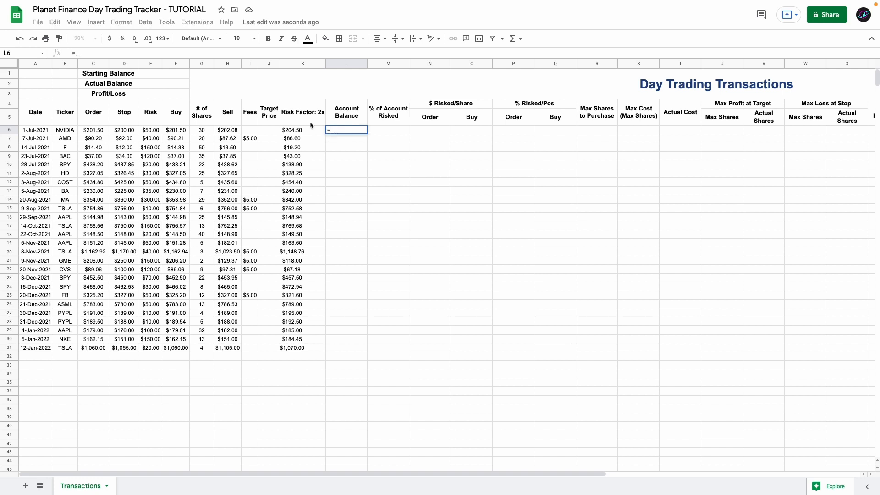
{"action": "left_click", "coordinate": [159, 76]}
{"action": "key", "text": "Return"}
{"action": "type", "text": "."}
{"action": "key", "text": "Escape"}
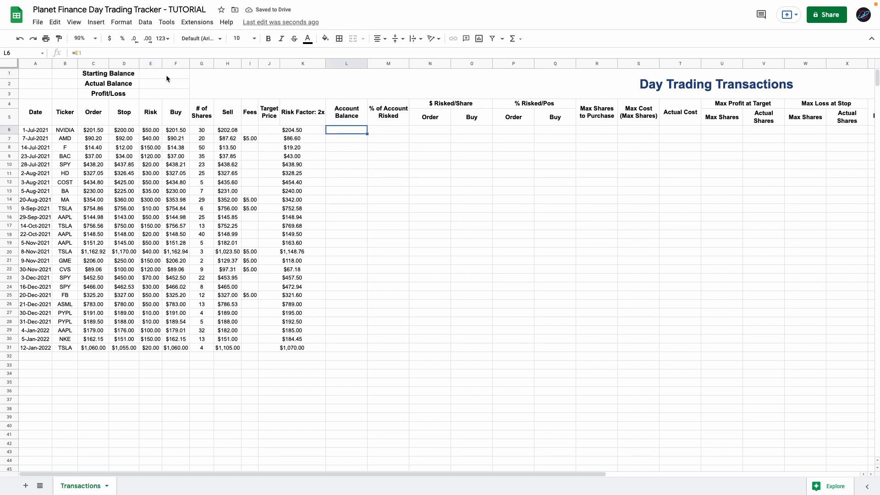
Enter 10000 as the Starting Balance in E1:F1
{"action": "left_click", "coordinate": [166, 76]}
{"action": "type", "text": "10000"}
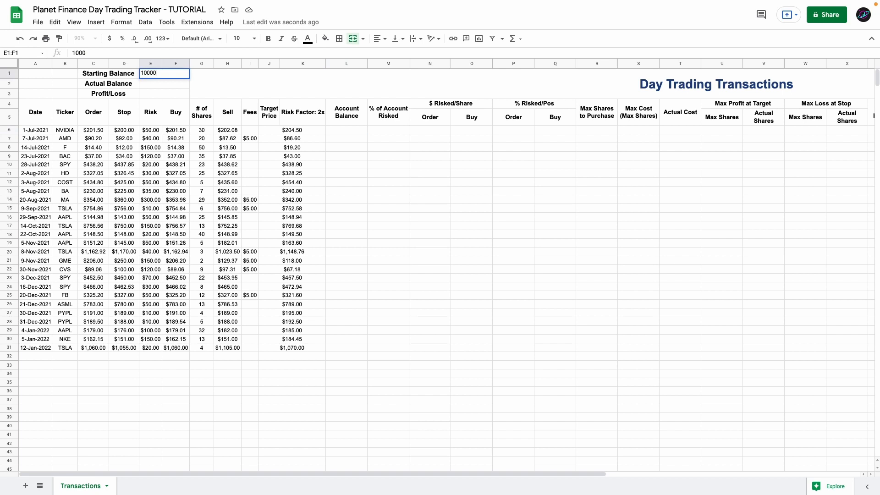
{"action": "key", "text": "Return"}
Enter =IF(ISBLANK(B7),"",L6+Y6) in Account Balance cell L7, review it and copy it down to L1000
{"action": "double_click", "coordinate": [335, 139]}
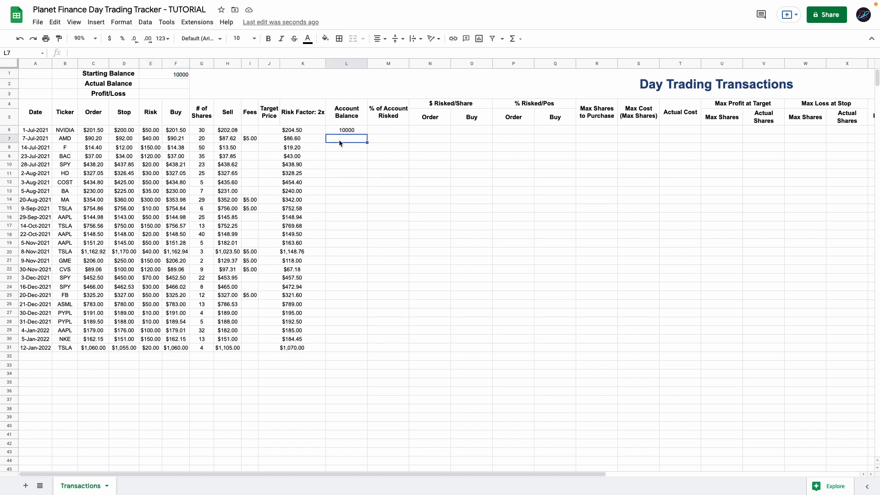
{"action": "key", "text": "ctrl+v"}
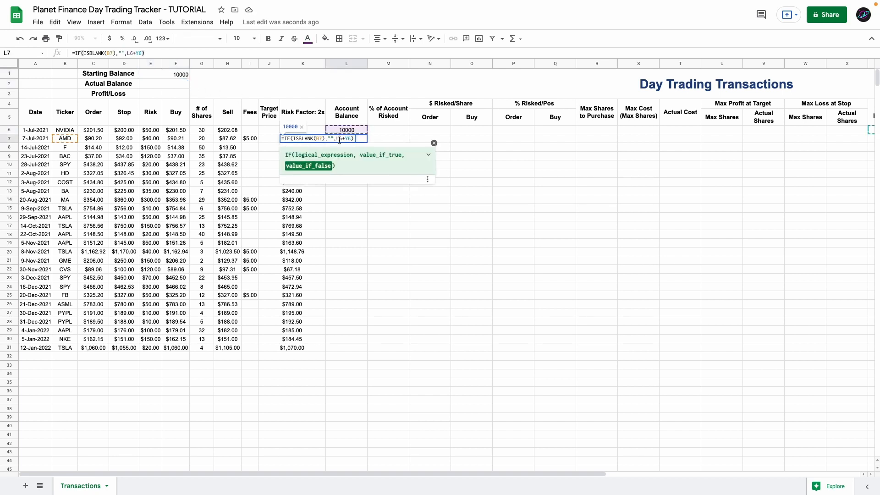
{"action": "key", "text": "Return"}
{"action": "double_click", "coordinate": [343, 140]}
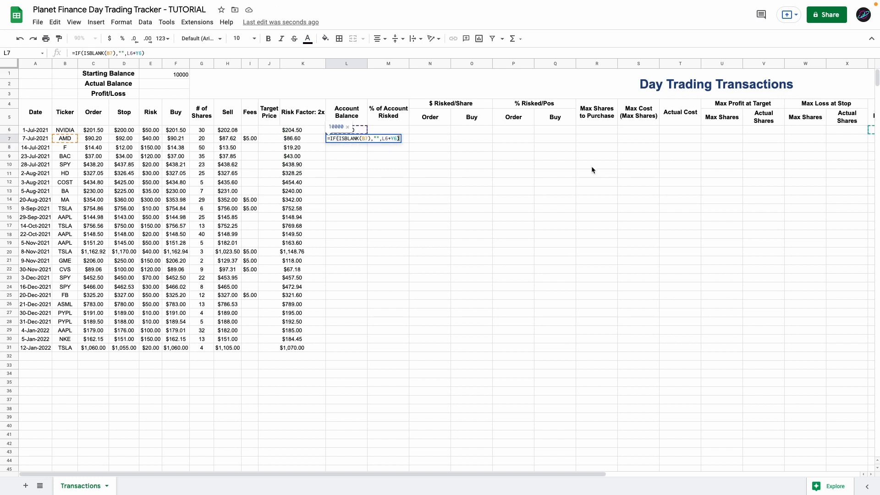
{"action": "scroll", "coordinate": [591, 167], "scroll_direction": "right", "scroll_amount": 4}
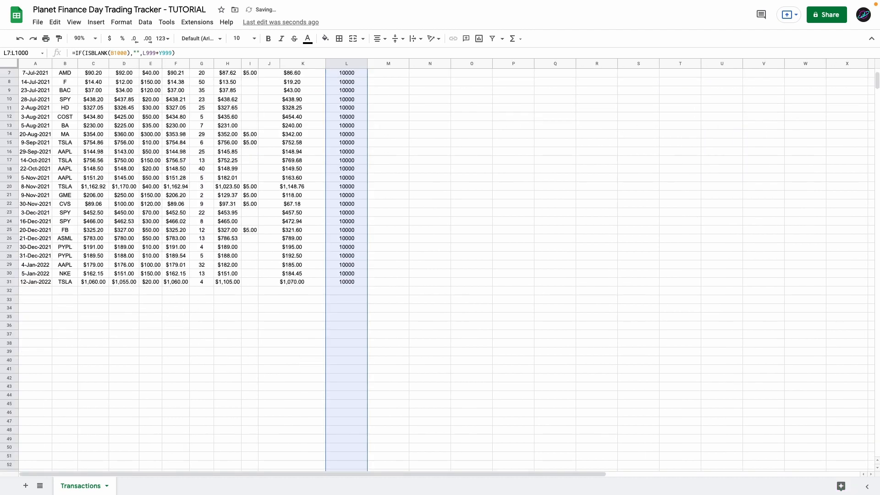
Enter =IF(ISBLANK(L6),"",IFERROR(E6/L6,"")) in M6 under % of Account Risked and format the cell as a percentage
{"action": "type", "text": "=IF(ISBLANK(L6),\"\",IFERROR(E6/L6,\"\"))"}
{"action": "key", "text": "Return"}
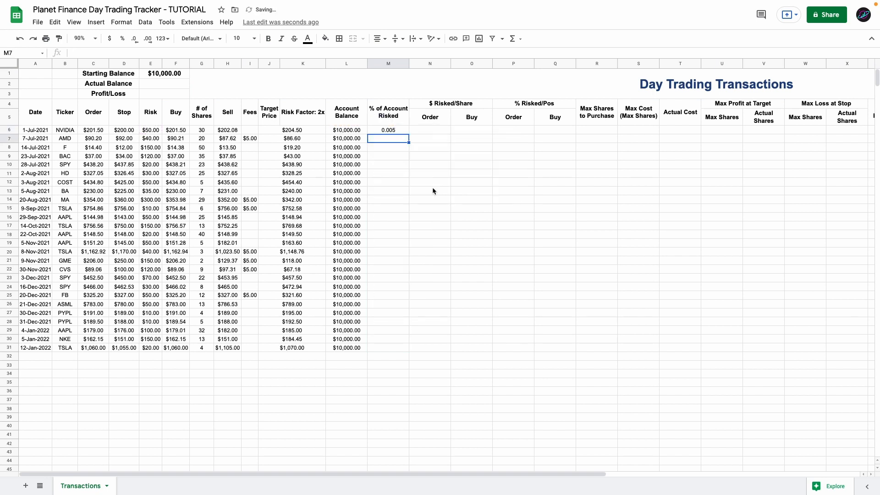
{"action": "left_click", "coordinate": [388, 131]}
{"action": "left_click", "coordinate": [122, 39]}
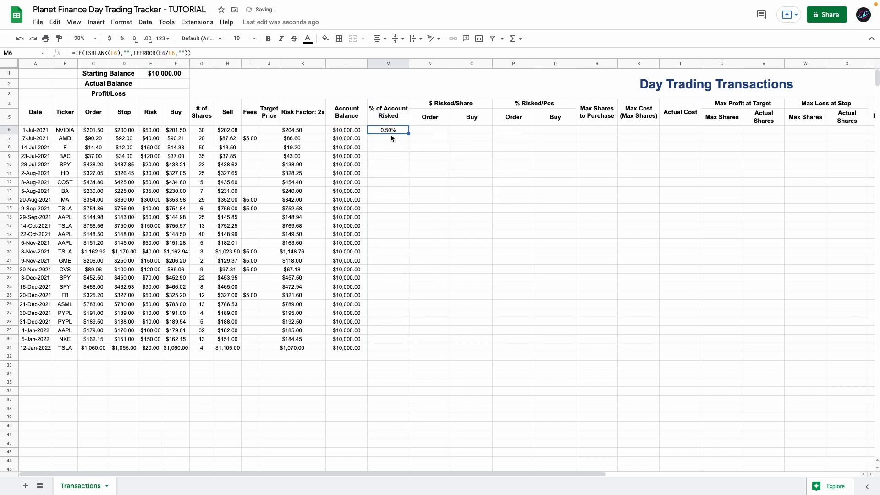
{"action": "double_click", "coordinate": [390, 133]}
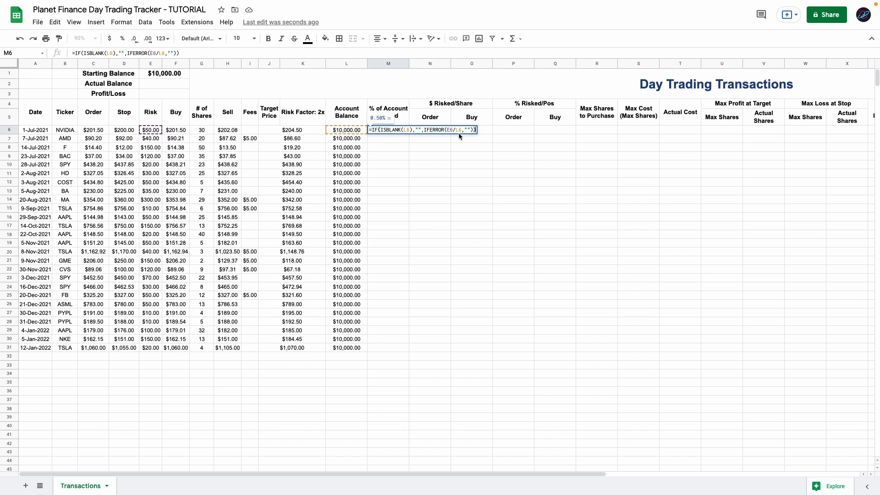
{"action": "key", "text": "Return"}
{"action": "left_click", "coordinate": [388, 133]}
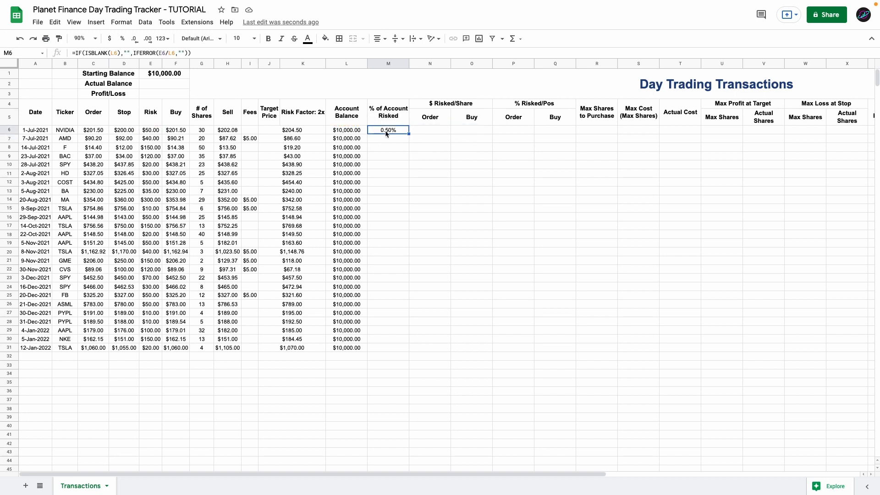
Fill column M and the $ Risked/Share and % Risked/Pos columns N to Q with their formulas, using =IF(ISBLANK(D6),"",IFERROR(N6/C6,"")) in P6
{"action": "left_click", "coordinate": [147, 131]}
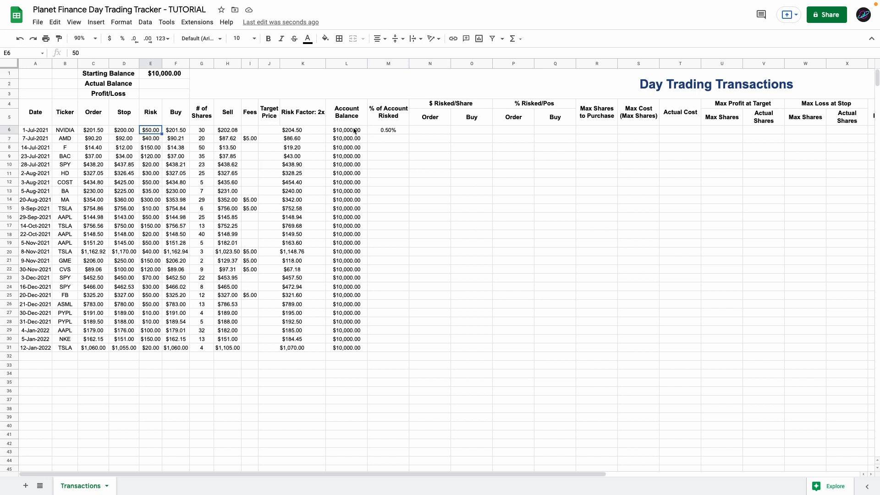
{"action": "left_click", "coordinate": [354, 132]}
{"action": "left_click", "coordinate": [397, 136]}
{"action": "key", "text": "ctrl+Down"}
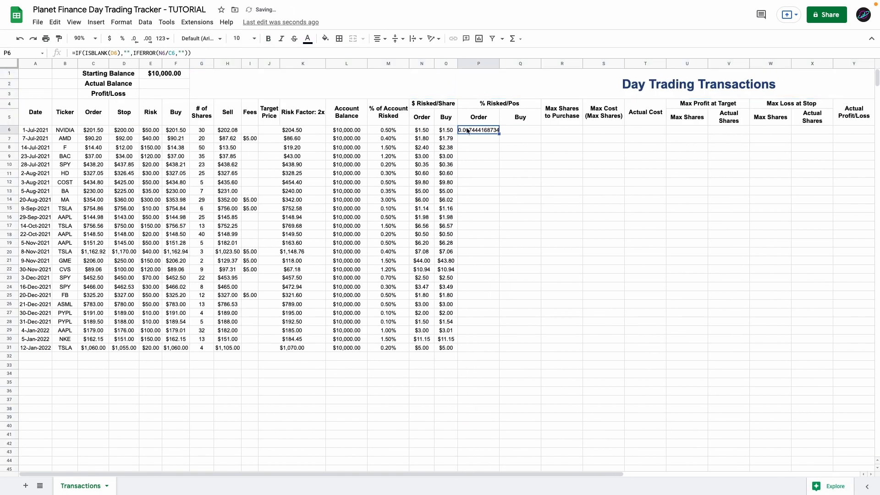
{"action": "key", "text": "Tab"}
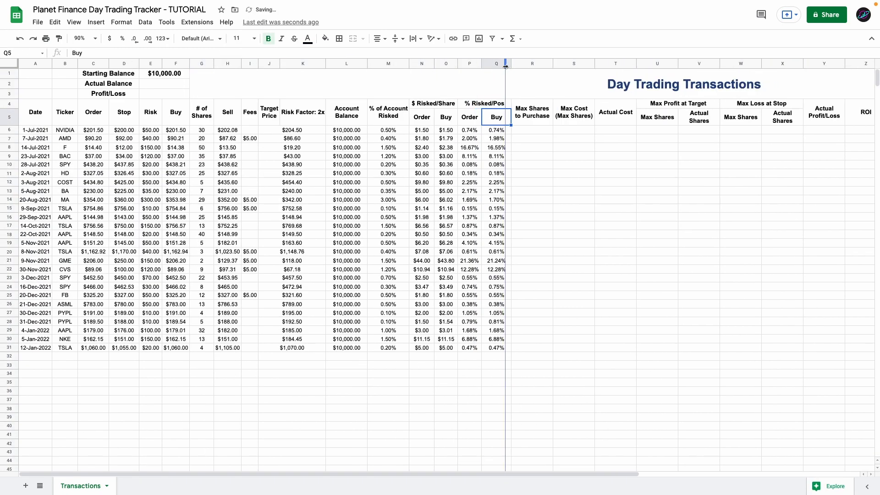
Review the % of Account Risked, $ Risked/Share and % Risked/Pos columns, comparing the Order and Buy values in N5:O12
{"action": "left_click_drag", "start_coordinate": [388, 111], "coordinate": [403, 123]}
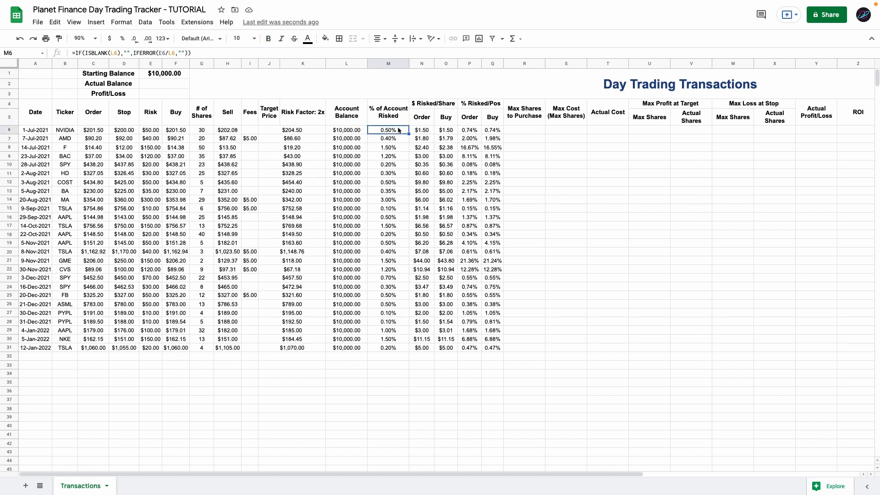
{"action": "left_click", "coordinate": [429, 107]}
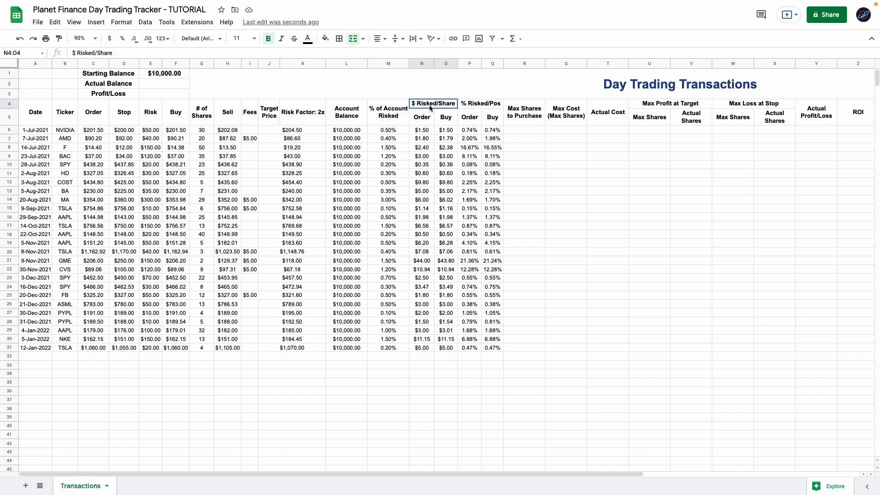
{"action": "left_click", "coordinate": [478, 108]}
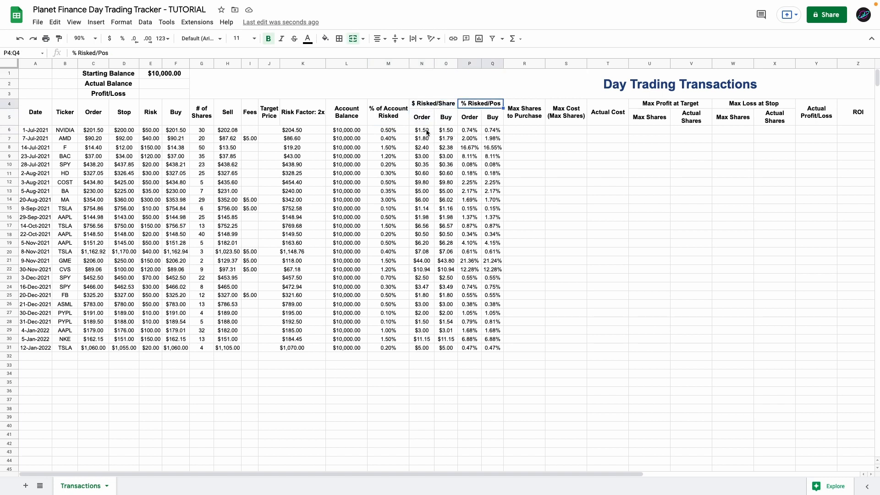
{"action": "left_click_drag", "start_coordinate": [422, 119], "coordinate": [420, 176]}
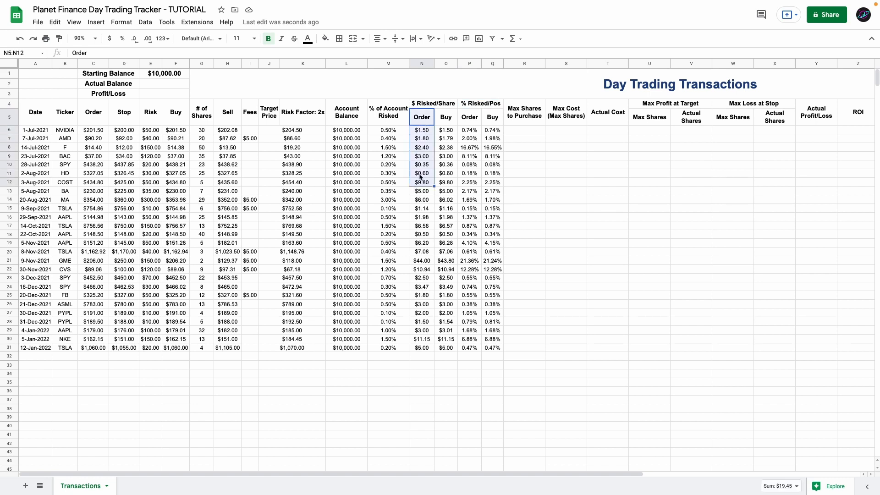
{"action": "left_click_drag", "start_coordinate": [445, 118], "coordinate": [445, 184]}
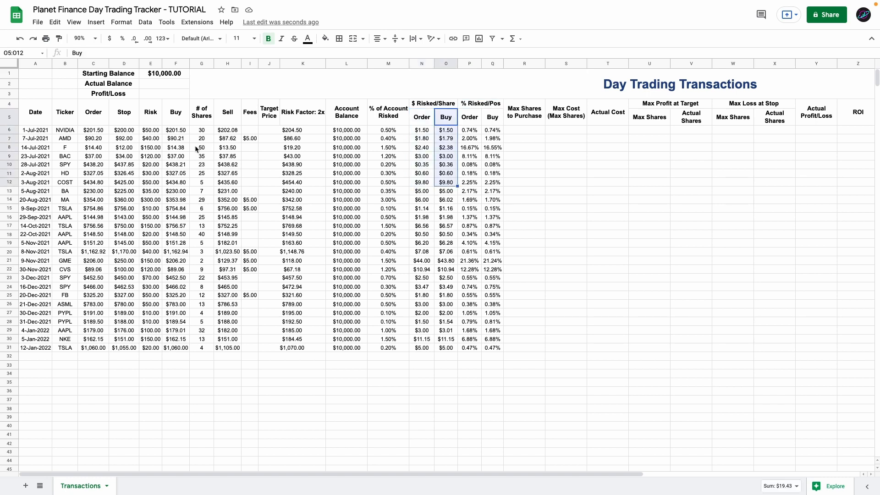
Compare AMD's Order and Buy prices in row 7 with the $ Risked/Share values in columns N and O
{"action": "left_click", "coordinate": [96, 142]}
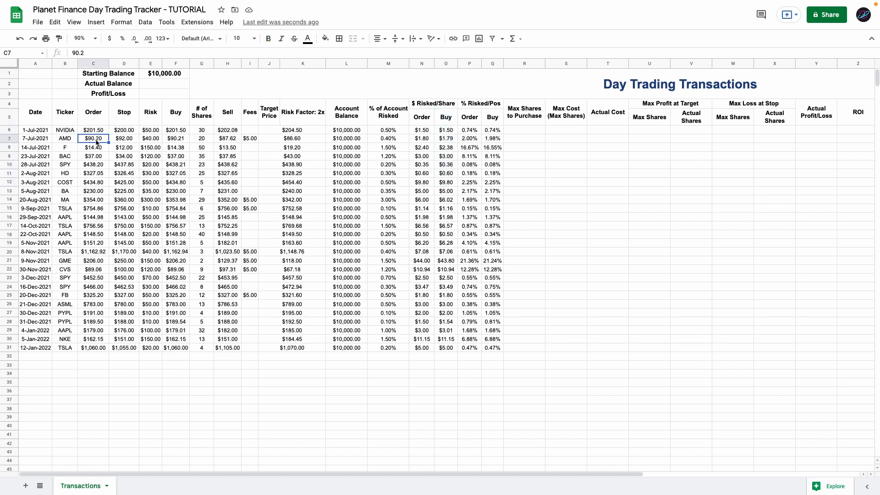
{"action": "left_click", "coordinate": [183, 139]}
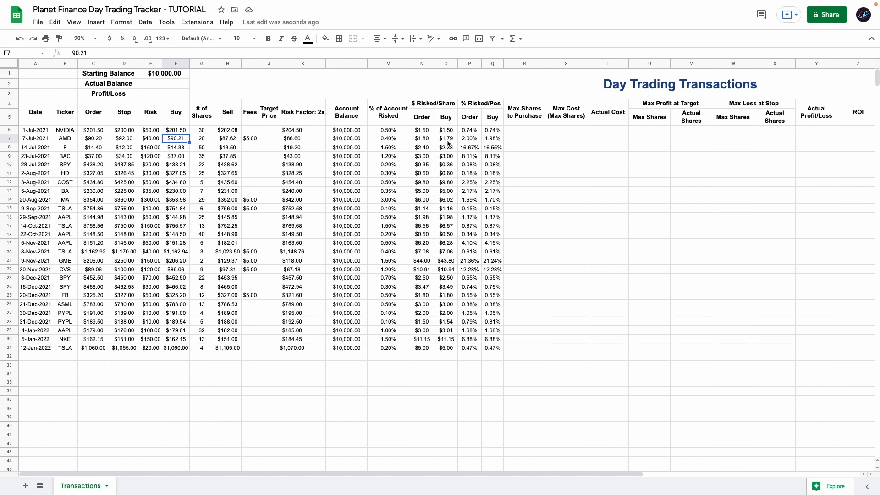
{"action": "left_click_drag", "start_coordinate": [447, 139], "coordinate": [423, 148]}
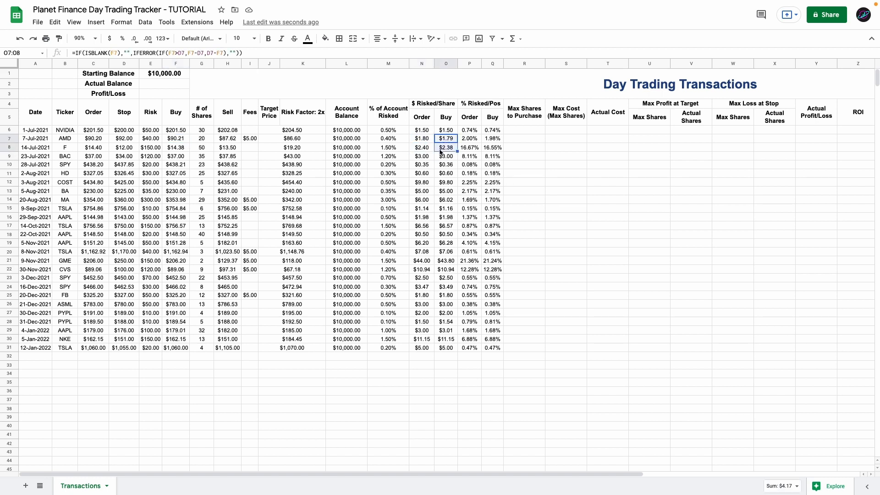
{"action": "left_click", "coordinate": [424, 131]}
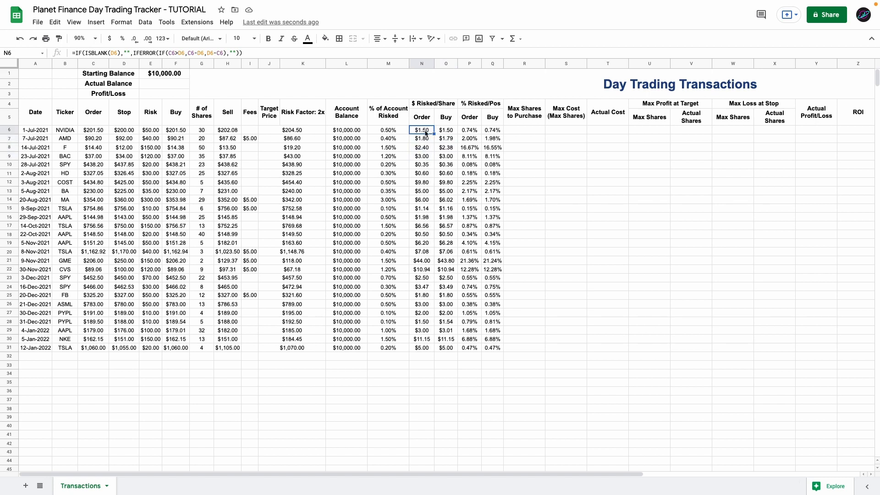
Fill Max Shares to Purchase from R6 with =IF(ISBLANK(E6),"",IFERROR(IF(C6>D6,E6/(C6-D6),E6/(D6-C6)),"")) and Max Cost from S6 with =IF(ISBLANK(E6),"",IFERROR(C6*R6,""))
{"action": "left_click", "coordinate": [515, 132]}
{"action": "key", "text": "super+Down"}
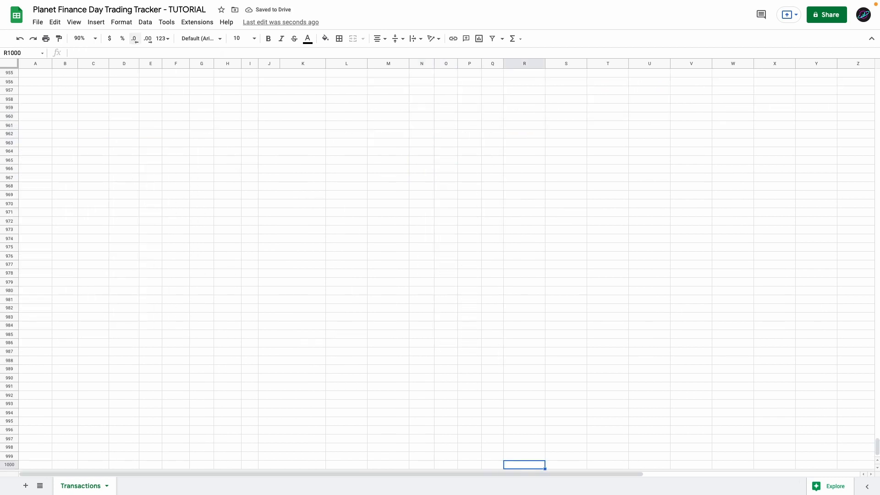
{"action": "key", "text": "super+Up"}
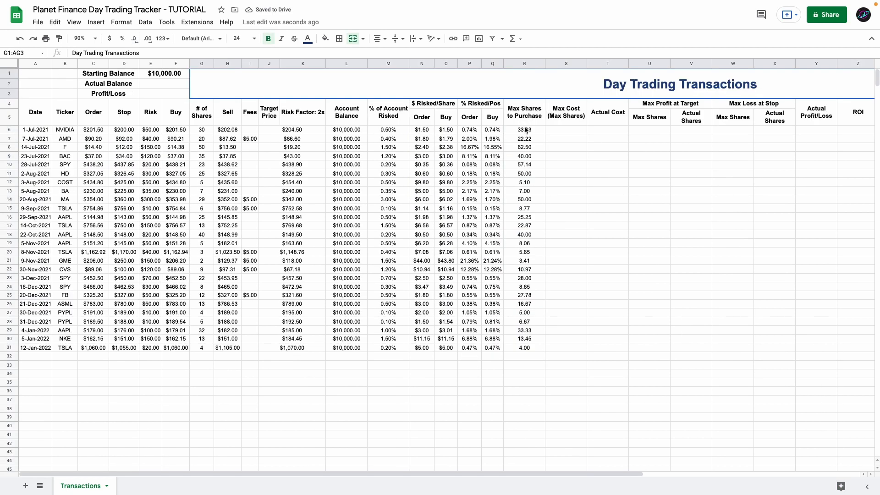
{"action": "left_click", "coordinate": [526, 131]}
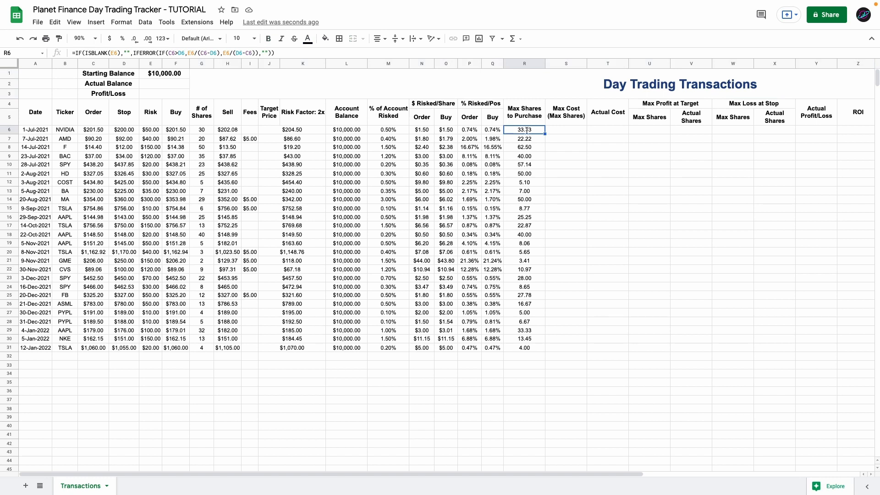
{"action": "double_click", "coordinate": [527, 130]}
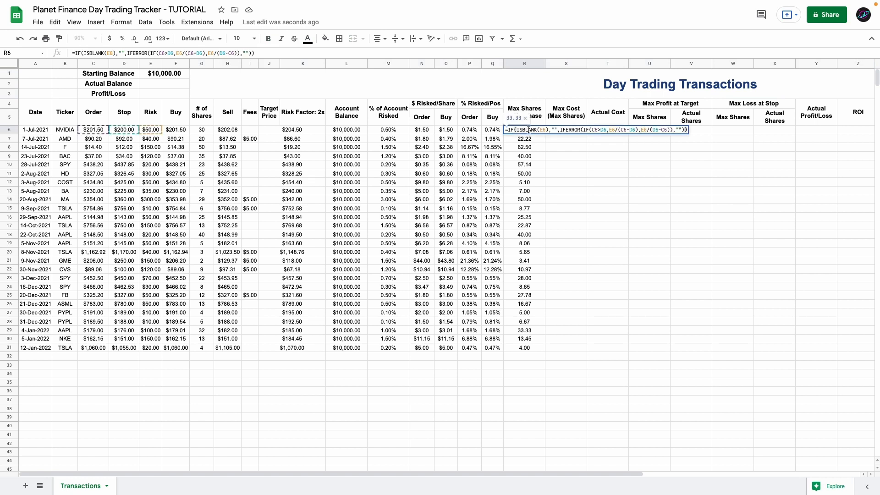
{"action": "left_click", "coordinate": [601, 130]}
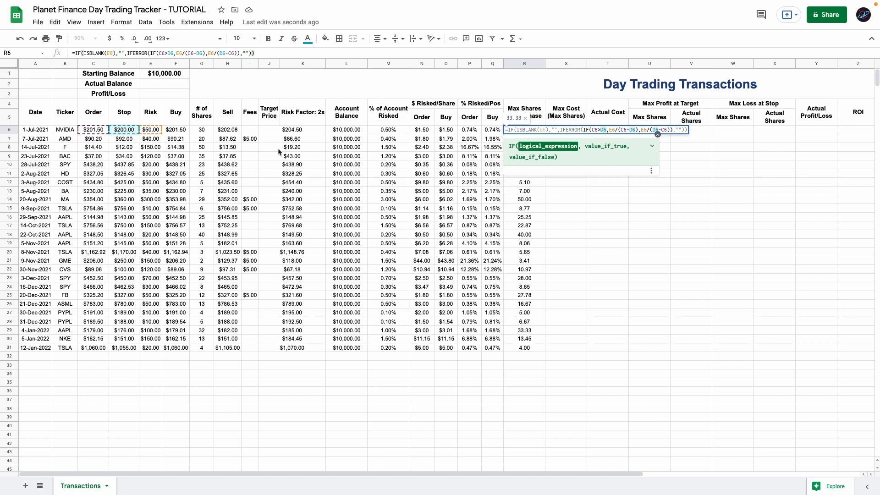
{"action": "key", "text": "Return"}
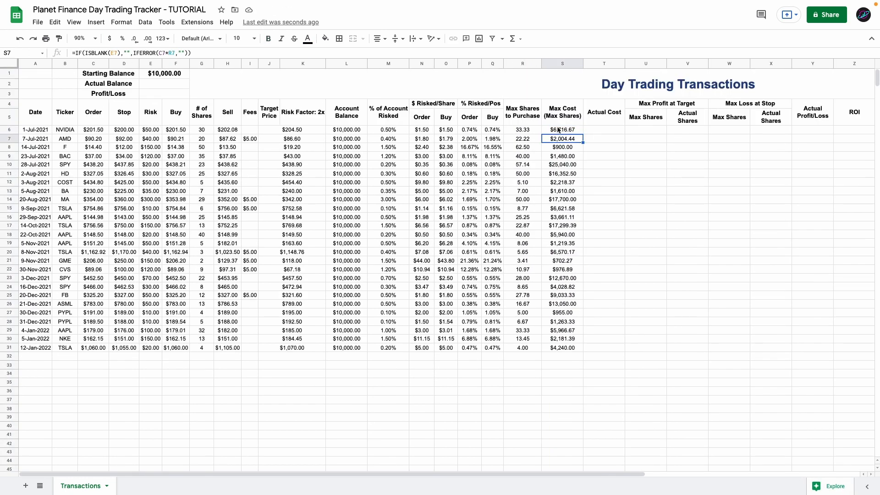
Review the Max Shares to Purchase and Max Cost columns, including the formula in S6 and the values down to the last trade
{"action": "left_click", "coordinate": [531, 130]}
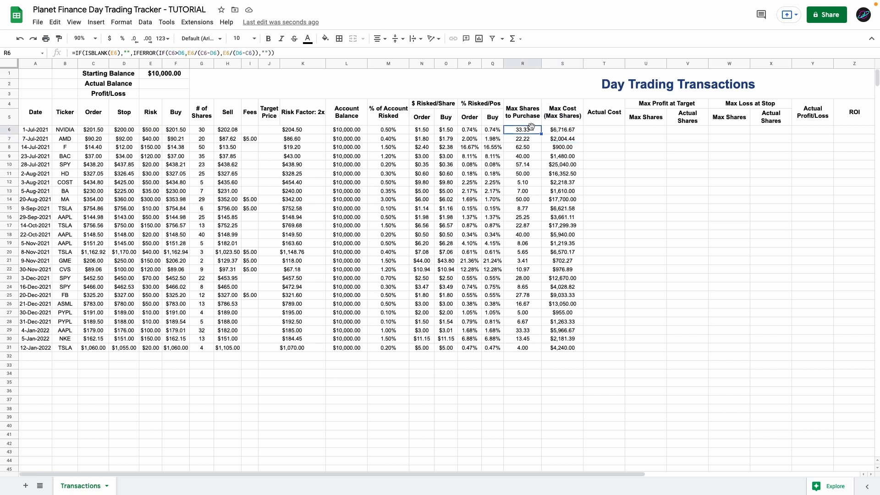
{"action": "left_click", "coordinate": [564, 131]}
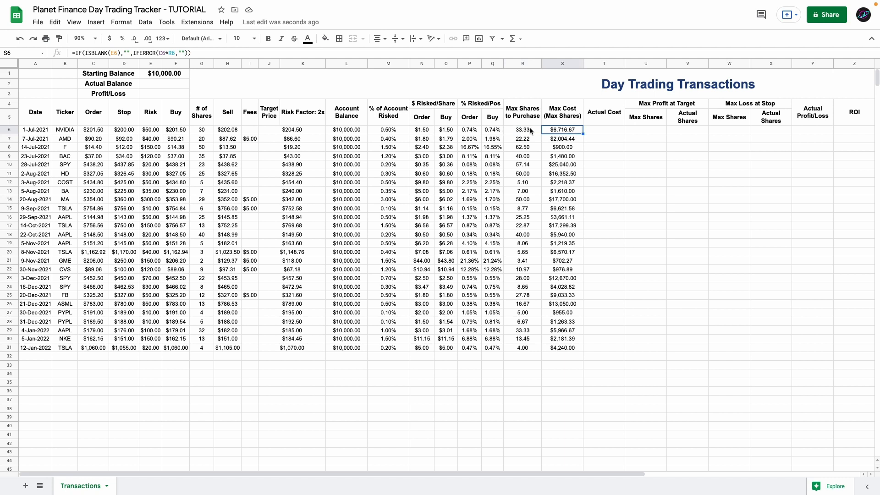
{"action": "double_click", "coordinate": [554, 131]}
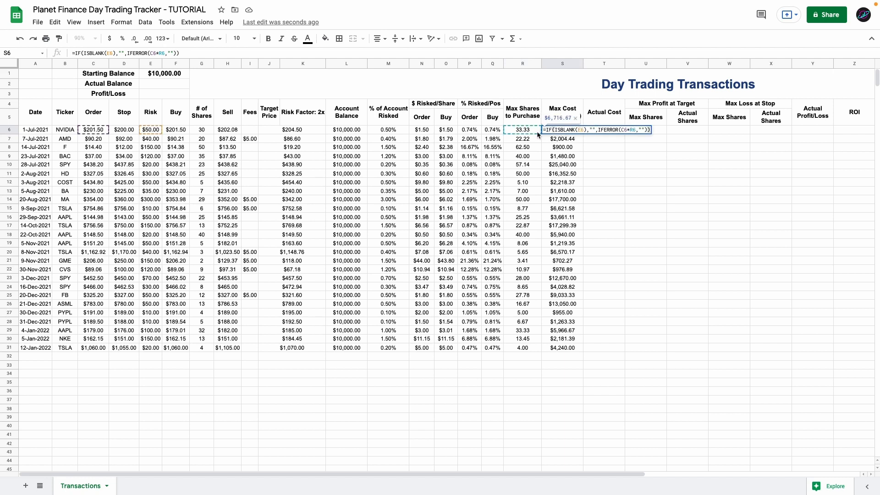
{"action": "left_click_drag", "start_coordinate": [525, 120], "coordinate": [567, 118]}
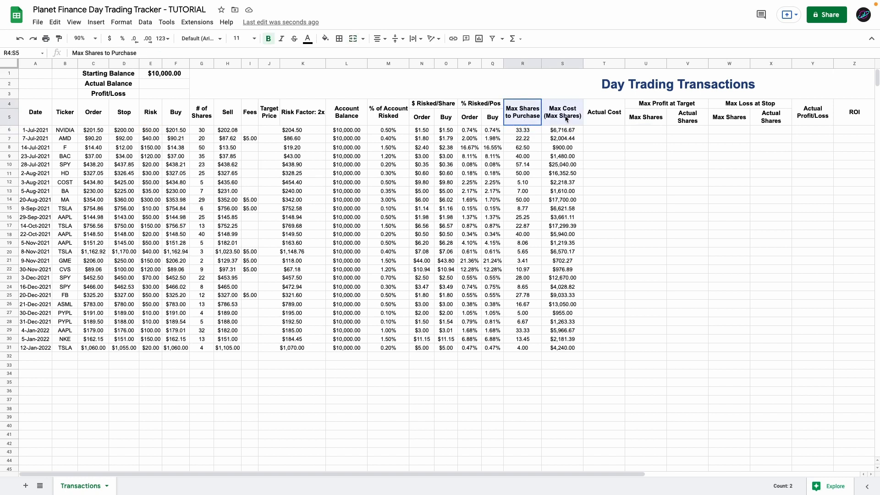
{"action": "left_click", "coordinate": [524, 120]}
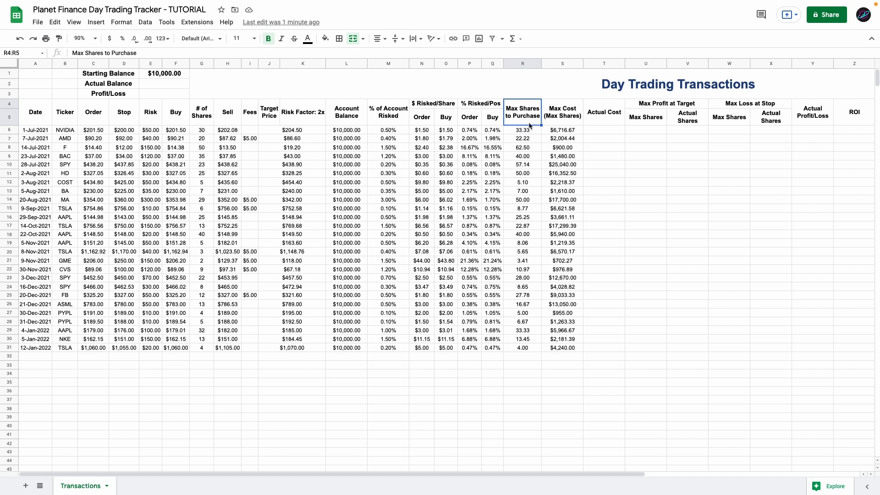
{"action": "left_click", "coordinate": [524, 131]}
{"action": "left_click_drag", "start_coordinate": [525, 131], "coordinate": [527, 347]}
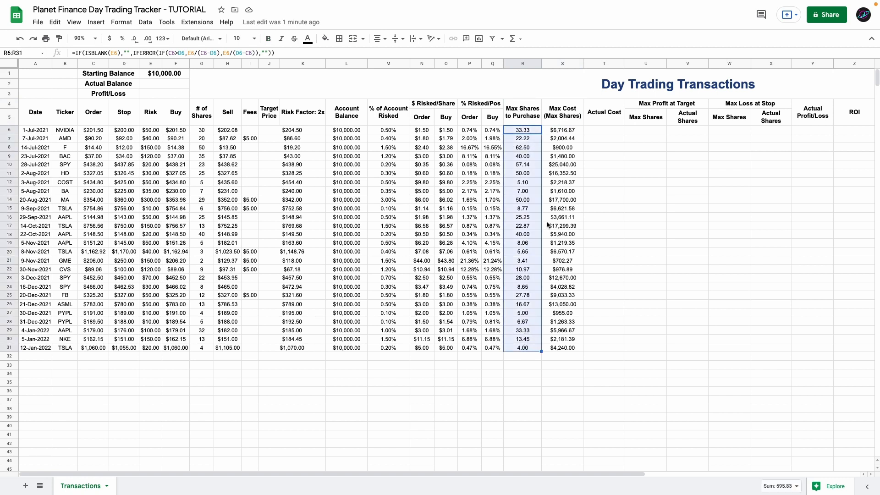
{"action": "left_click_drag", "start_coordinate": [561, 132], "coordinate": [555, 347]}
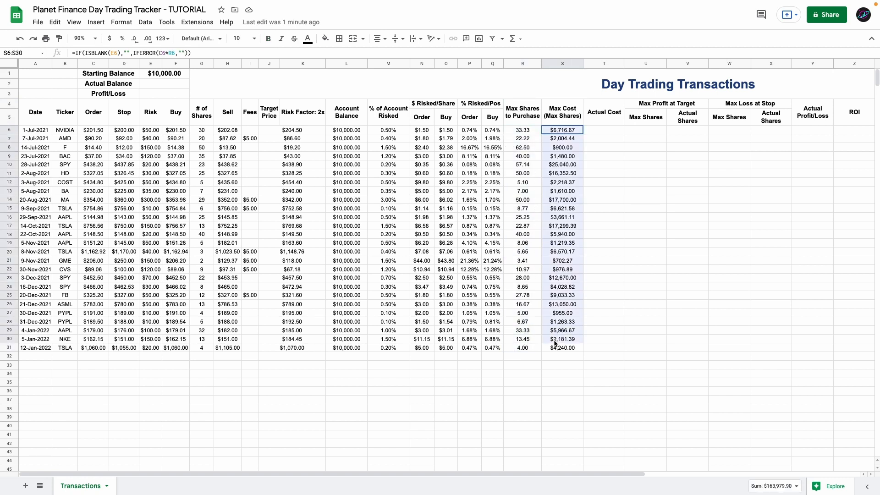
Fill the Actual Cost column from T6 with =IF(ISBLANK(G6),"",IFERROR((F6*G6),"")) and check the formula's cell references
{"action": "left_click", "coordinate": [604, 129]}
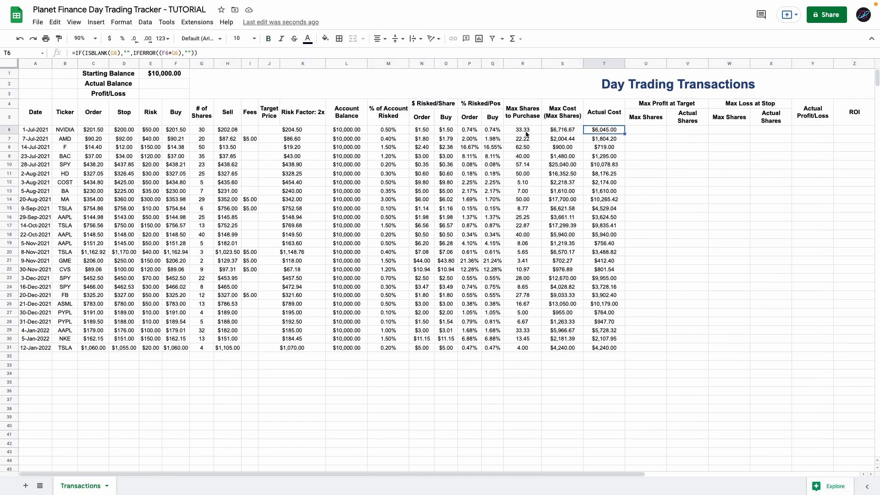
{"action": "double_click", "coordinate": [607, 129]}
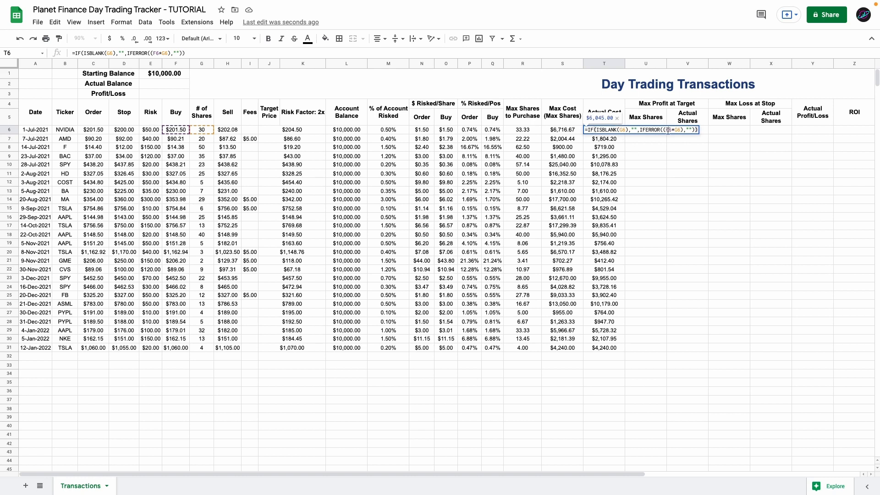
Enter =IF(ISBLANK(F6),"",IFERROR(IF(AA6="Long",((J6-F6)*R6),((F6-J6)*R6)),"")) in U6 under Max Profit at Target, copy it down column U and check its references
{"action": "left_click", "coordinate": [655, 132]}
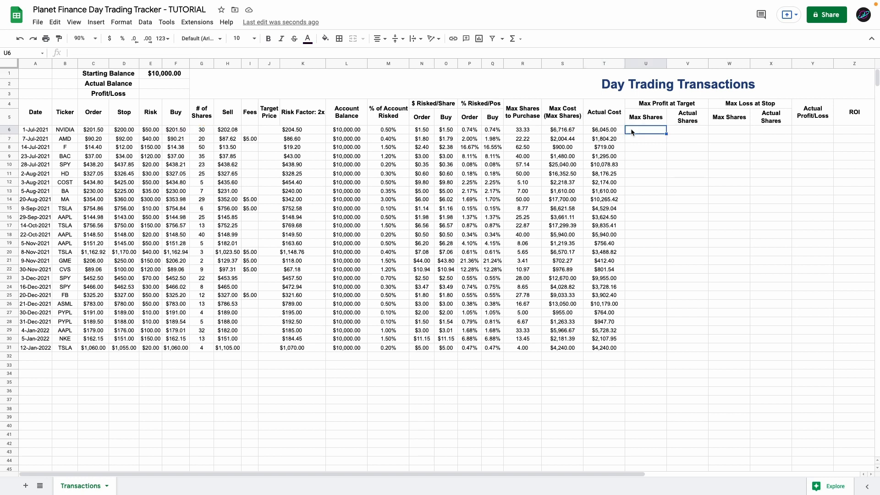
{"action": "type", "text": "=IF(ISBLANK(F6),\"\",IFERROR(IF(AA6=\"Long\",((J6-F6)*R6),((F6-J6)*R6)),\"\"))"}
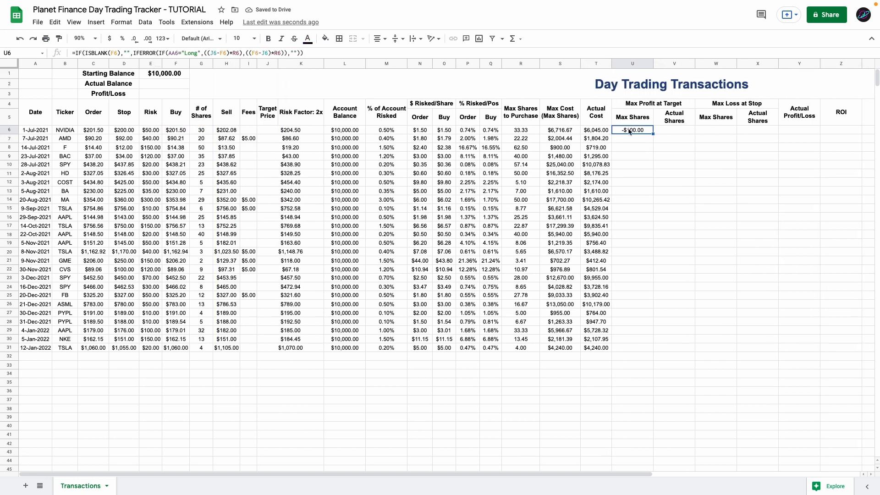
{"action": "key", "text": "Return"}
{"action": "key", "text": "Return"}
{"action": "scroll", "coordinate": [636, 139], "scroll_direction": "right", "scroll_amount": 5}
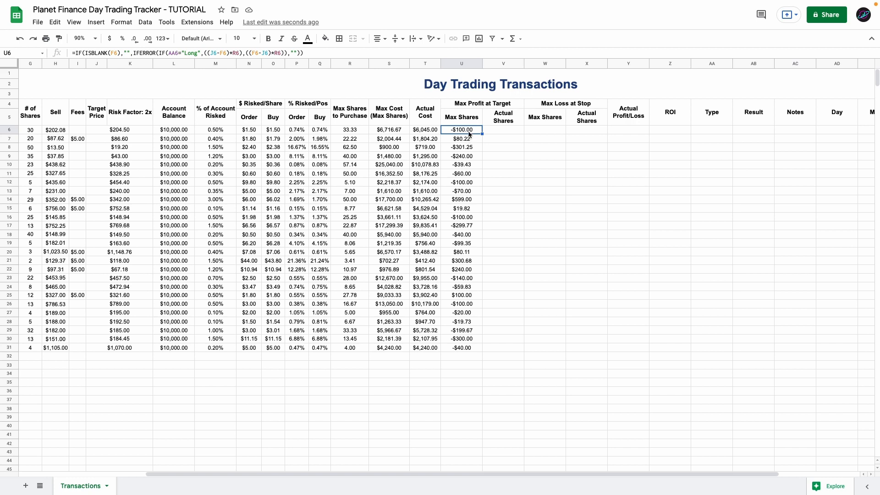
{"action": "double_click", "coordinate": [469, 134]}
{"action": "left_click", "coordinate": [535, 132]}
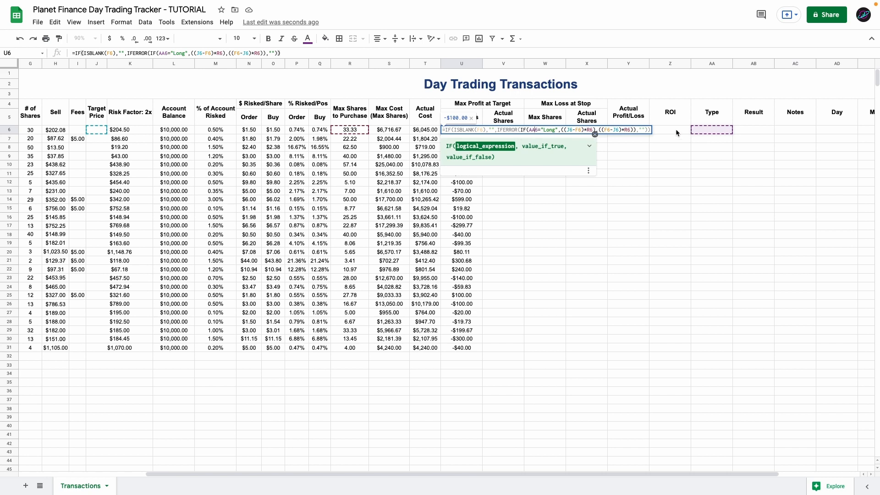
{"action": "key", "text": "Escape"}
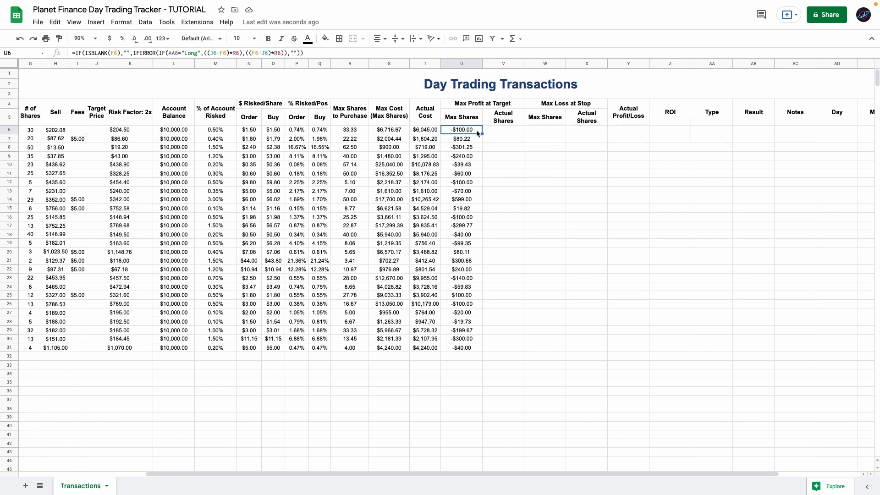
Enter =IF(ISBLANK(D6),"",IFERROR(IF(C6>D6,"Long","Short"),"")) in Type cell AA6, checking it against the Order and Stop prices
{"action": "left_click", "coordinate": [699, 133]}
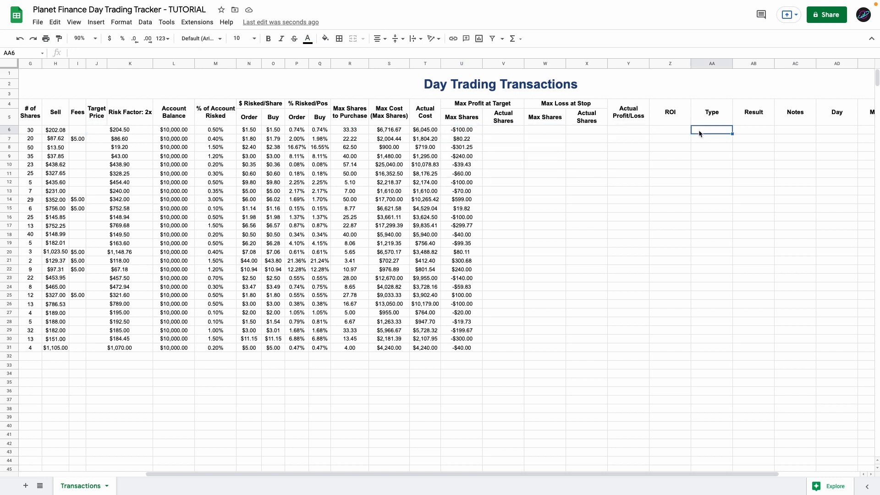
{"action": "double_click", "coordinate": [699, 133]}
{"action": "type", "text": "=IF(ISBLANK(D6),\"\",IFERROR(IF(C6>D6,\"Long\",\"Short\"),\"\"))"}
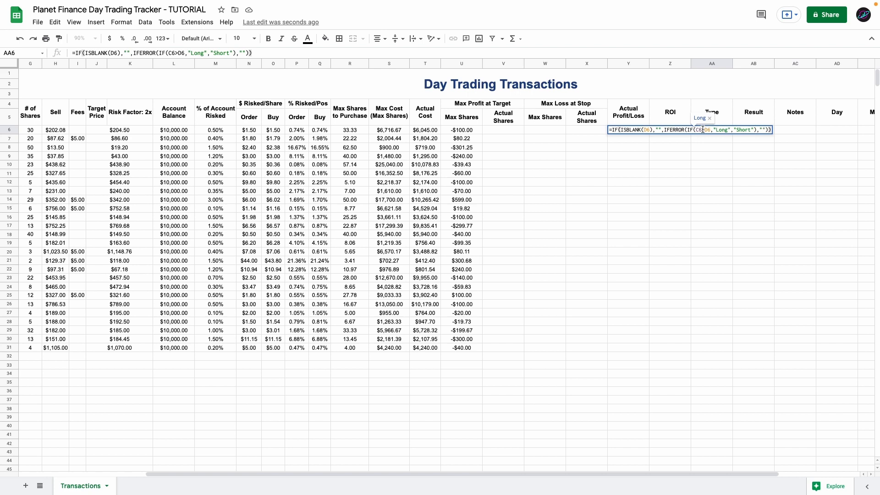
{"action": "scroll", "coordinate": [706, 150], "scroll_direction": "right", "scroll_amount": 3}
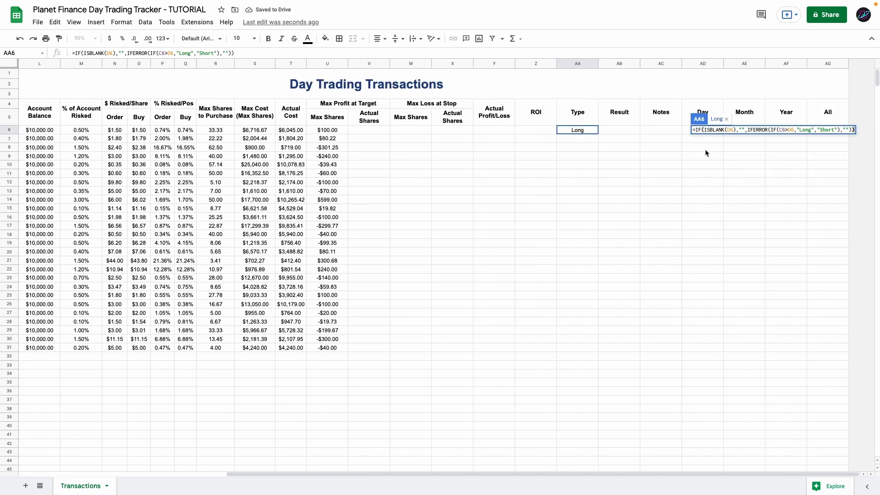
{"action": "scroll", "coordinate": [704, 149], "scroll_direction": "left", "scroll_amount": 6}
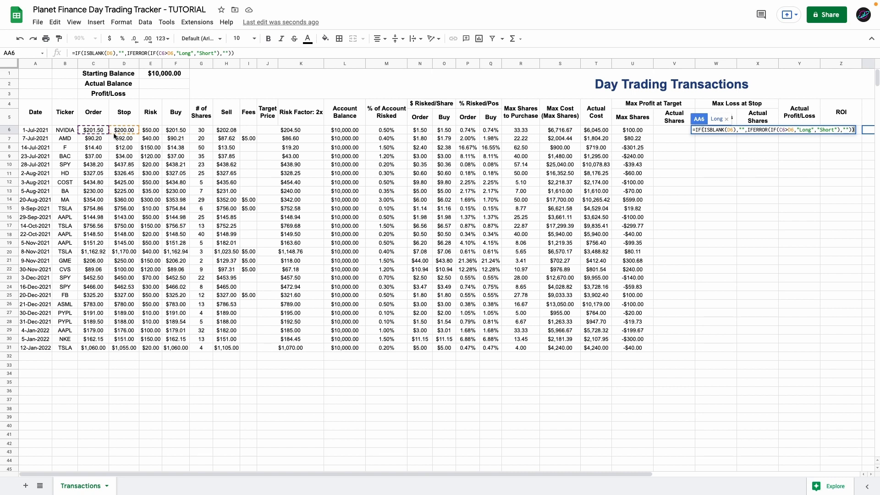
{"action": "key", "text": "Return"}
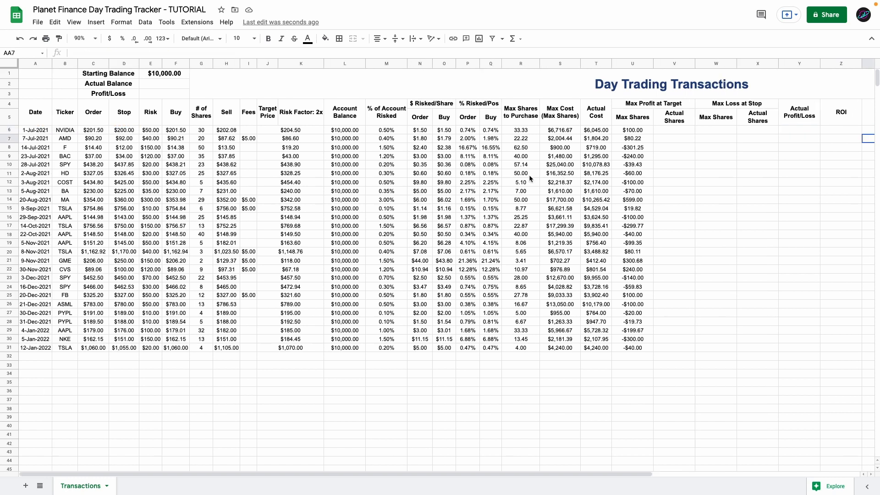
{"action": "scroll", "coordinate": [554, 175], "scroll_direction": "right", "scroll_amount": 5}
{"action": "key", "text": "Up"}
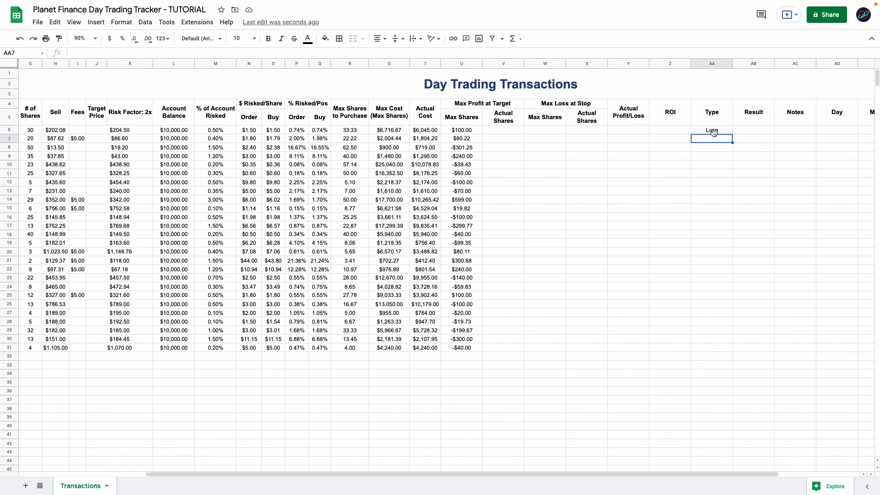
Copy the Type formula down column AA and fill columns V to X with formulas, using =IF(ISBLANK(D6),"",IFERROR(IF(AA6="Long",(D6-F6)*G6,(F6-D6)*G6),"")) in X6
{"action": "left_click", "coordinate": [458, 132]}
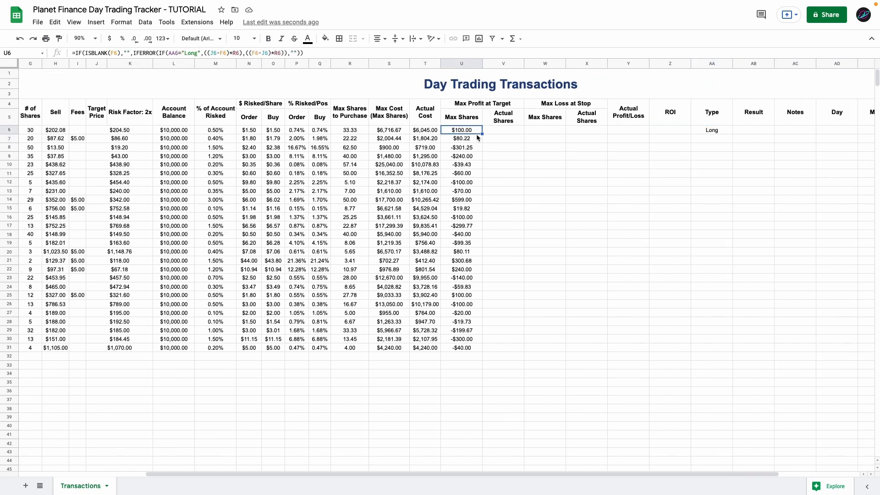
{"action": "left_click", "coordinate": [131, 128]}
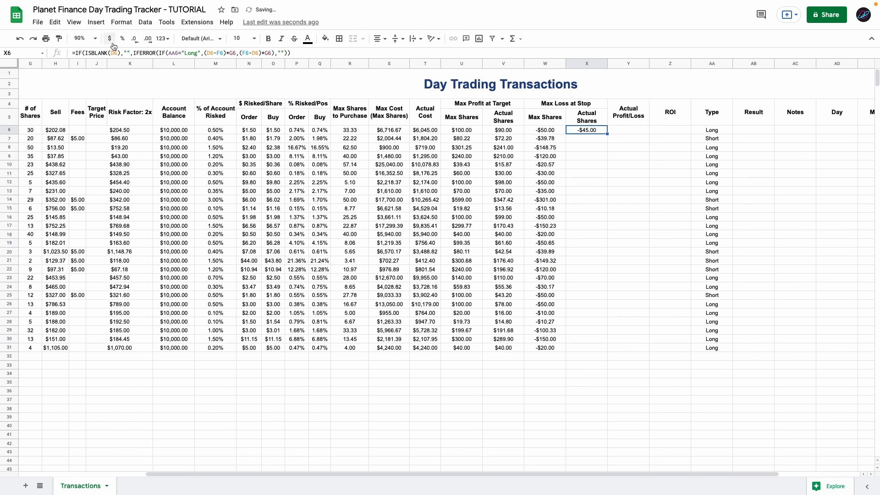
Review the Max Profit at Target and Max Loss at Stop headings and their Max Shares and Actual Shares columns
{"action": "left_click", "coordinate": [483, 103]}
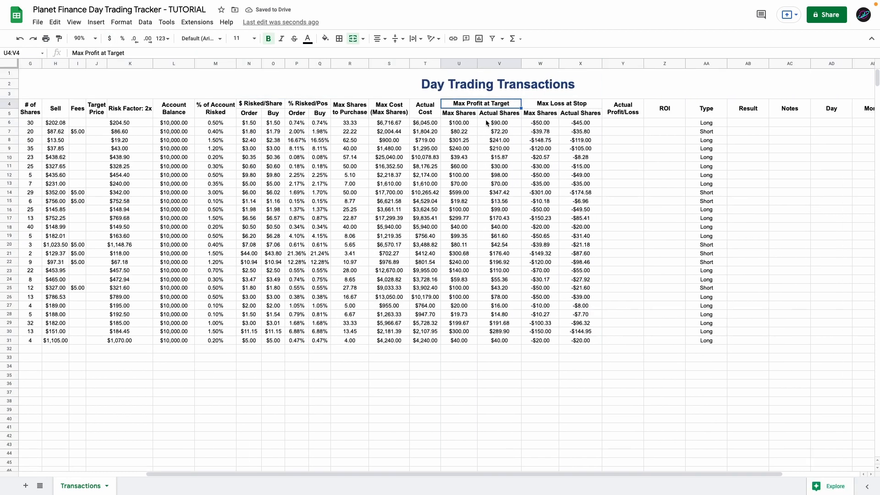
{"action": "left_click_drag", "start_coordinate": [482, 103], "coordinate": [549, 113]}
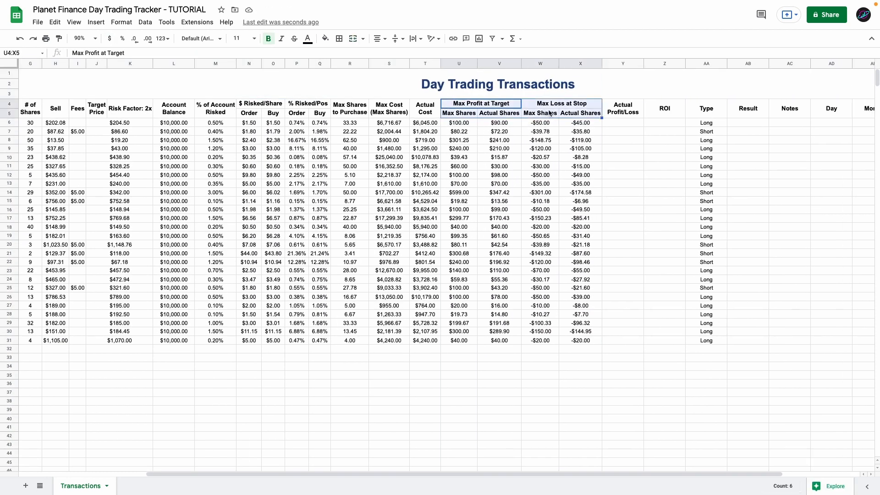
{"action": "left_click", "coordinate": [512, 107]}
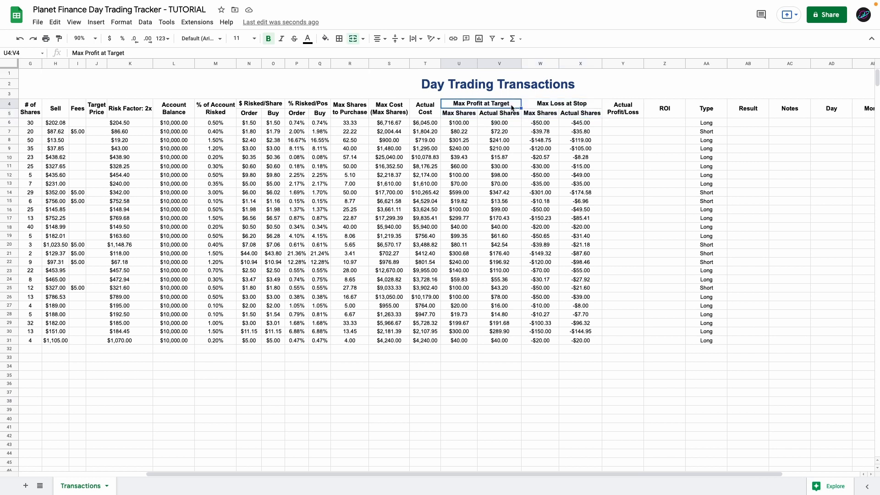
Examine the Max Profit at Target and Max Loss at Stop formulas in columns U to X, comparing their Max Shares and Actual Shares versions
{"action": "left_click", "coordinate": [470, 122]}
{"action": "scroll", "coordinate": [471, 124], "scroll_direction": "right", "scroll_amount": 4}
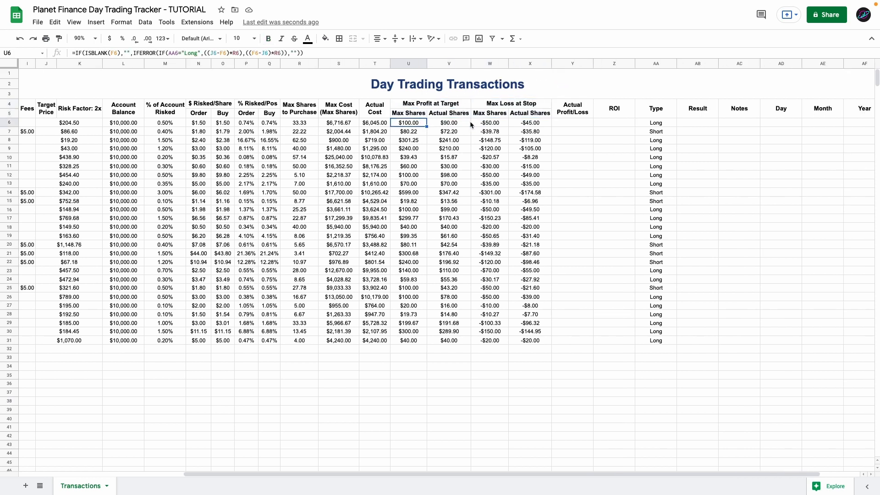
{"action": "scroll", "coordinate": [471, 123], "scroll_direction": "left", "scroll_amount": 6}
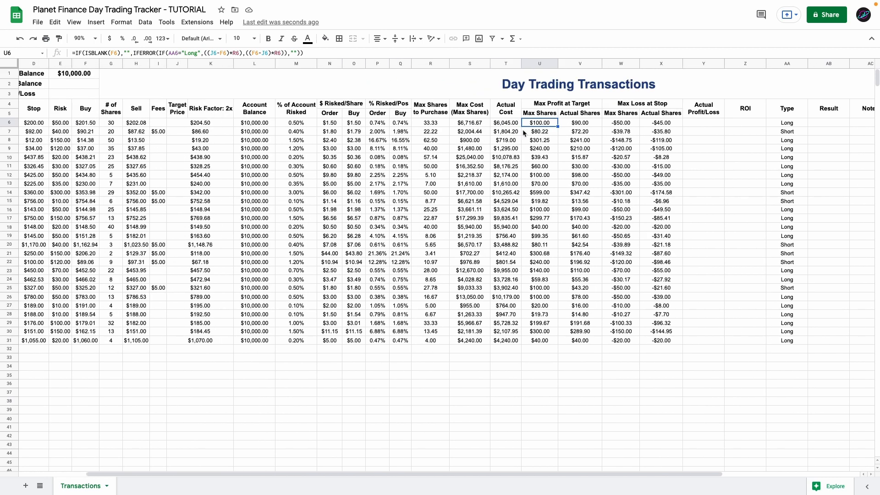
{"action": "left_click_drag", "start_coordinate": [569, 123], "coordinate": [567, 210]}
{"action": "left_click", "coordinate": [569, 123]}
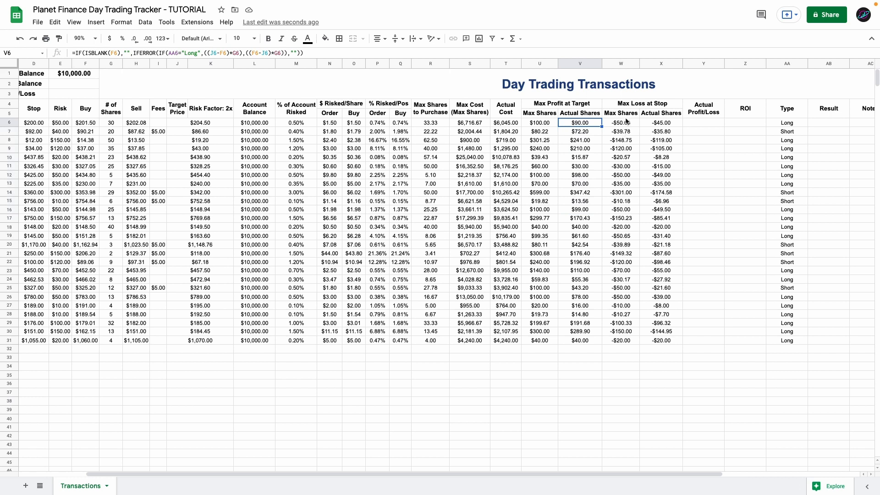
{"action": "left_click_drag", "start_coordinate": [624, 123], "coordinate": [621, 242]}
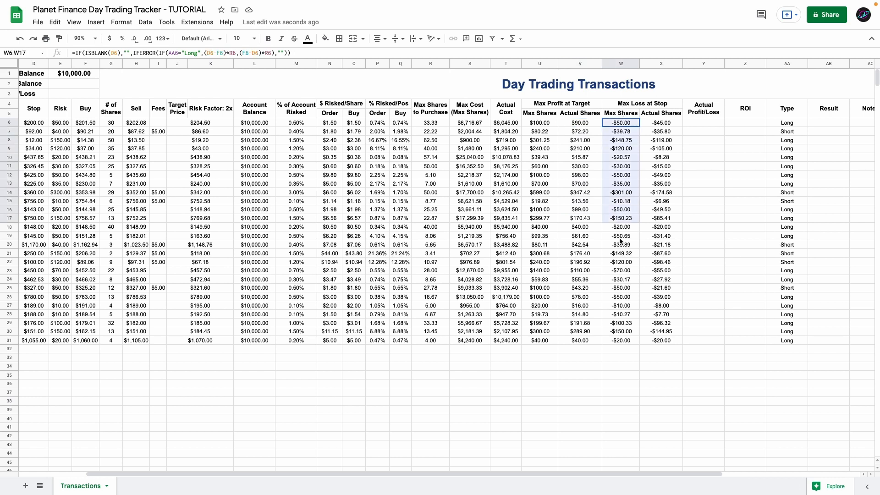
{"action": "left_click", "coordinate": [620, 175]}
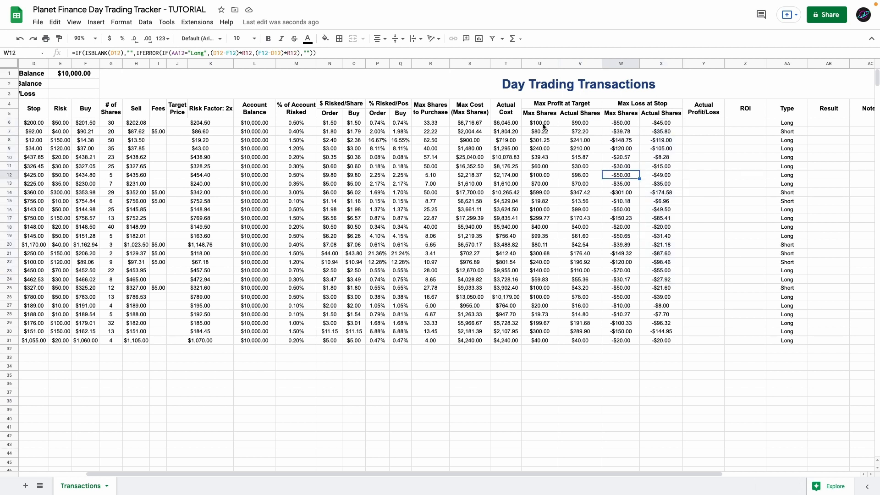
{"action": "left_click_drag", "start_coordinate": [543, 105], "coordinate": [661, 201]}
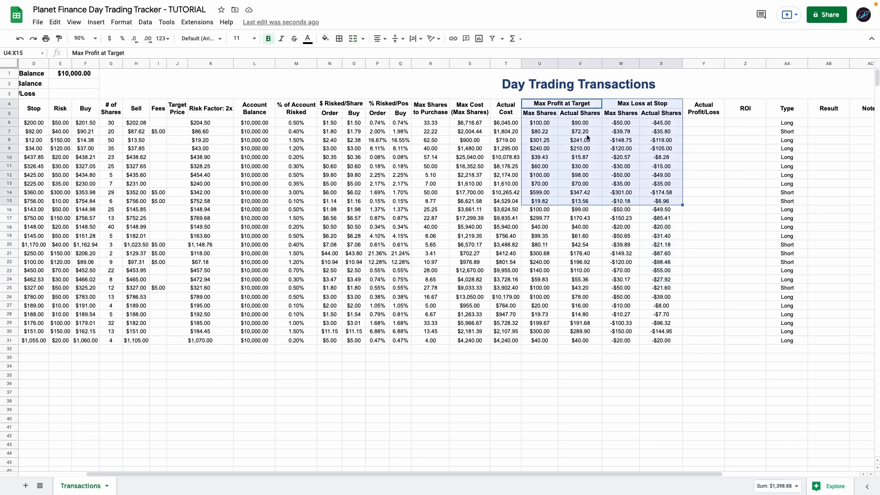
{"action": "left_click", "coordinate": [563, 107]}
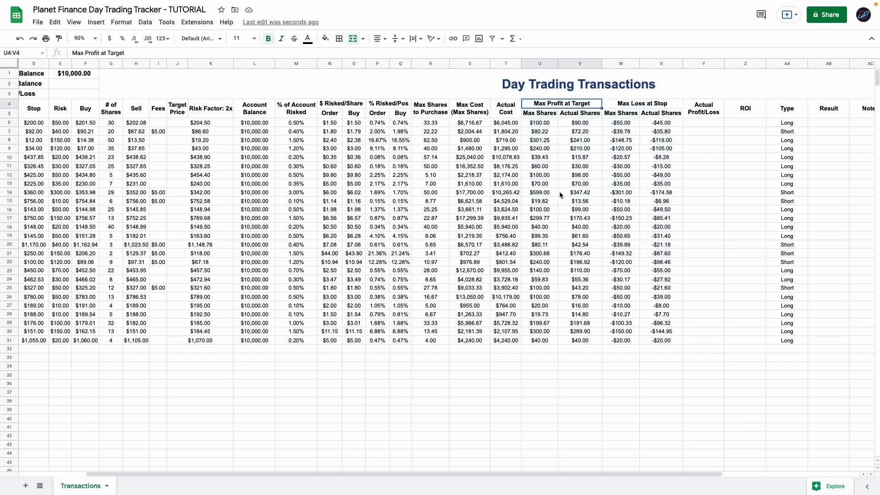
Enter =IF(ISBLANK(H6),"",IFERROR(IF(AA6="Long",(((H6-F6)*G6)-I6),((F6-H6)*G6)-I6),"")) in Y6 under Actual Profit/Loss, format it as currency, copy it down column Y and check its references
{"action": "left_click", "coordinate": [686, 122]}
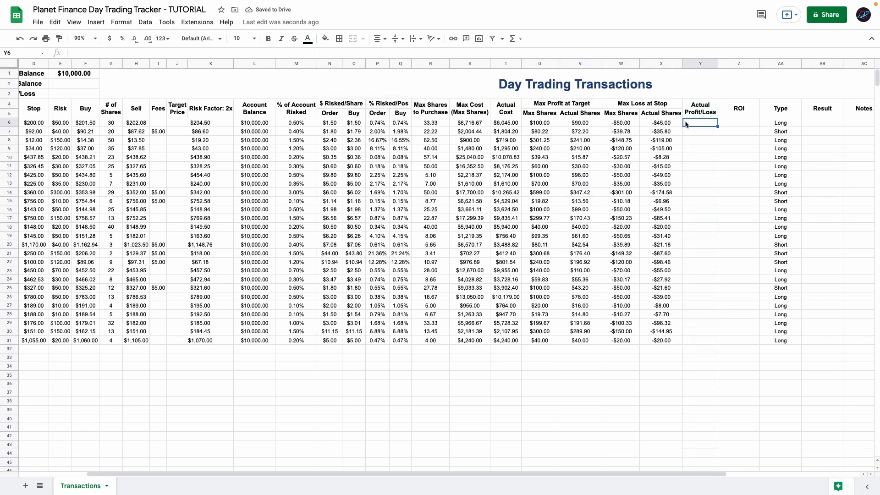
{"action": "type", "text": "=IF(ISBLANK(H6),\"\",IFERROR(IF(AA6=\"Long\",(((H6-F6)*G6)-I6),((F6-H6)*G6)-I6),\"\"))"}
{"action": "left_click", "coordinate": [109, 39]}
{"action": "double_click", "coordinate": [718, 126]}
{"action": "left_click", "coordinate": [704, 87]}
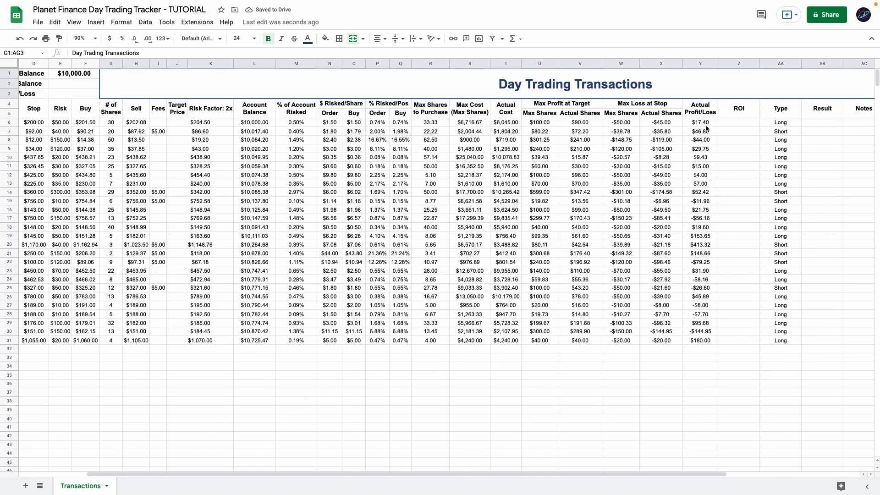
{"action": "left_click", "coordinate": [706, 124]}
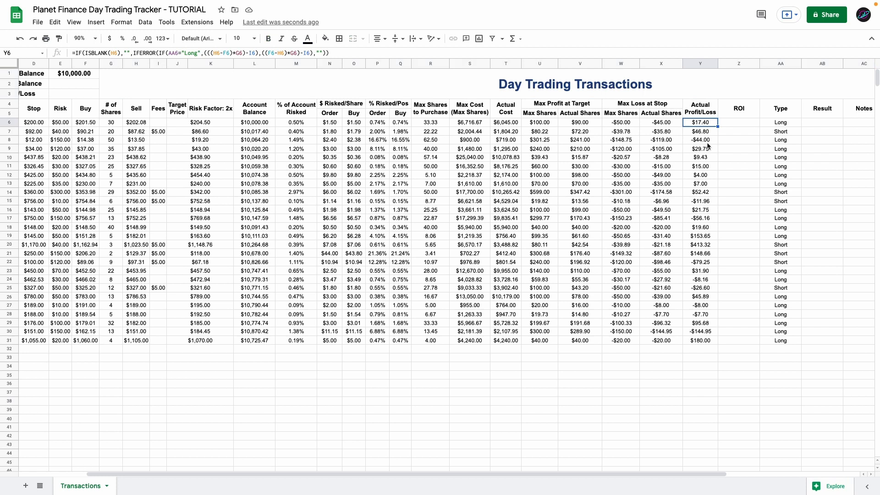
{"action": "double_click", "coordinate": [698, 123]}
{"action": "scroll", "coordinate": [504, 125], "scroll_direction": "left", "scroll_amount": 2}
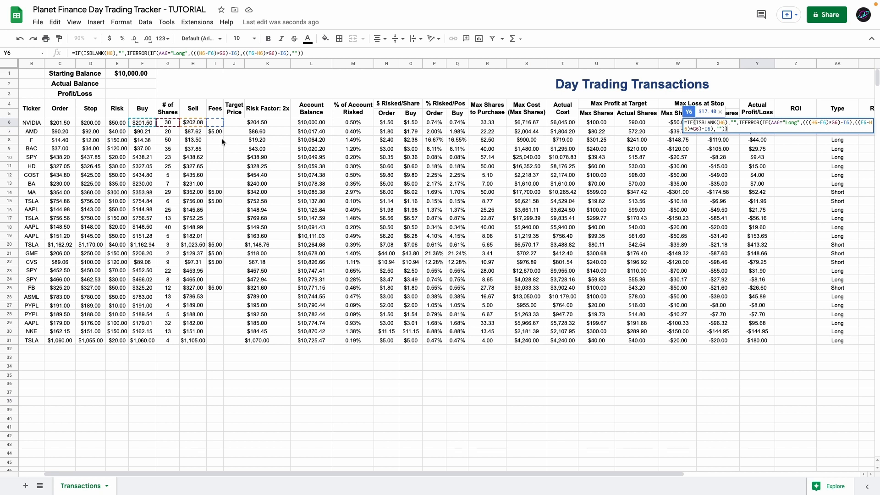
{"action": "key", "text": "Escape"}
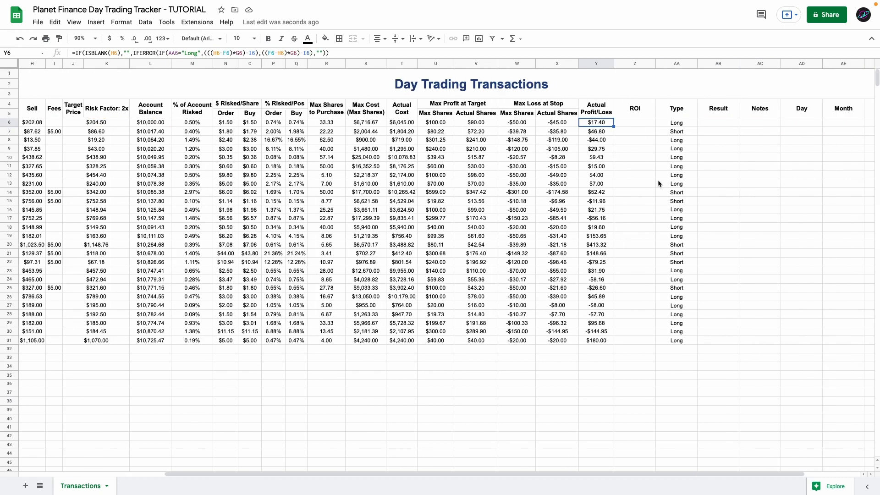
Fill the ROI column, fit the Type column's width and enter the Result formula in AB6, using IF(ISBLANK(H6),"OPEN",IFERROR(IF(Y6>0,"WIN","LOSS"),"")) for blank, winning and losing sells
{"action": "left_click", "coordinate": [702, 112]}
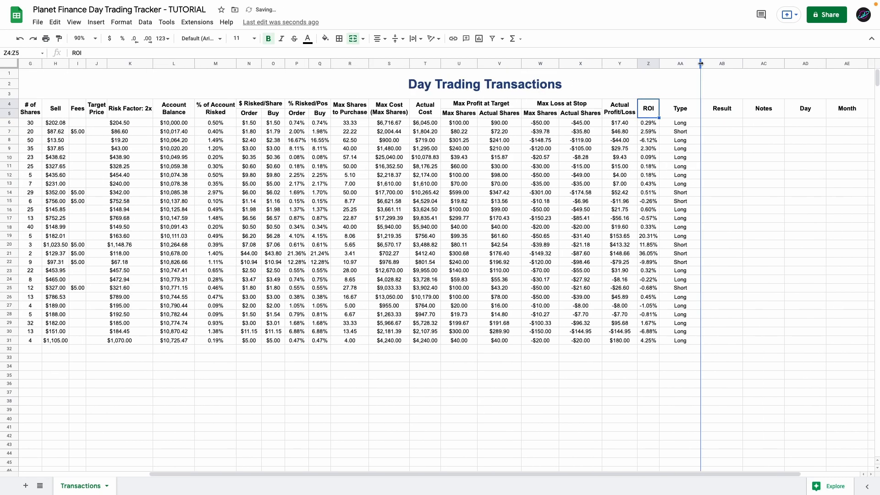
{"action": "scroll", "coordinate": [346, 162], "scroll_direction": "left", "scroll_amount": 5}
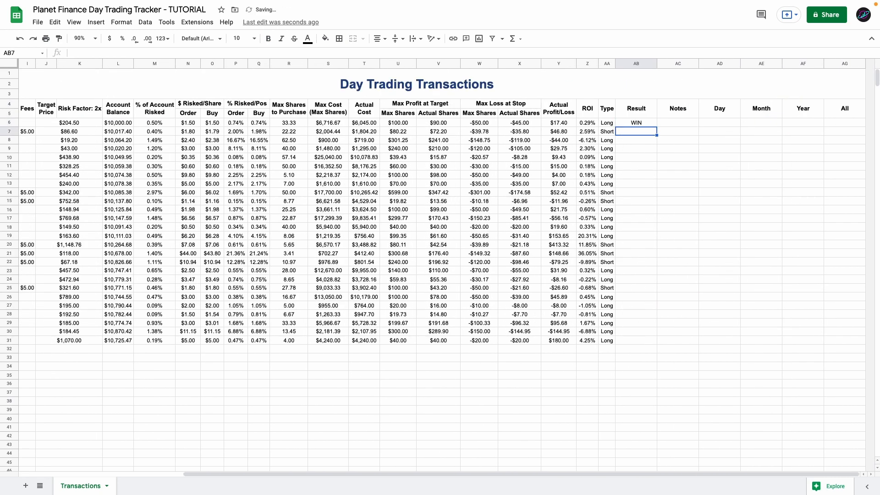
{"action": "double_click", "coordinate": [641, 123]}
{"action": "left_click", "coordinate": [682, 123]}
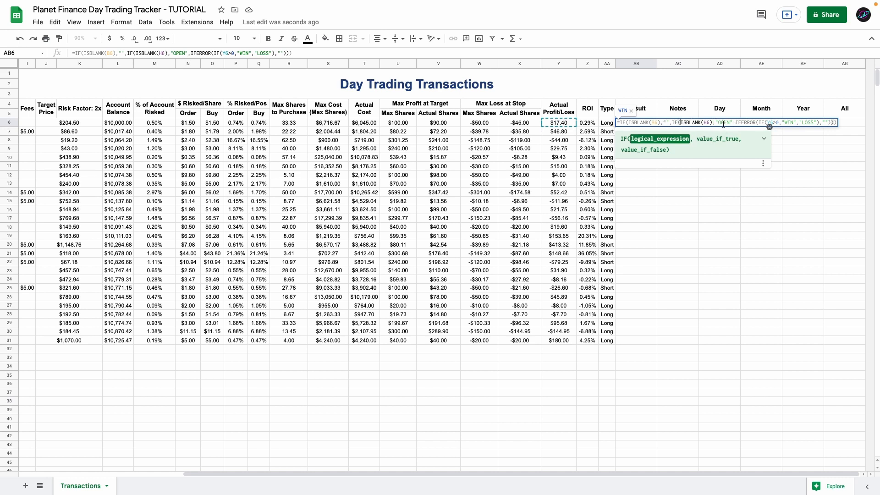
{"action": "left_click", "coordinate": [774, 122]}
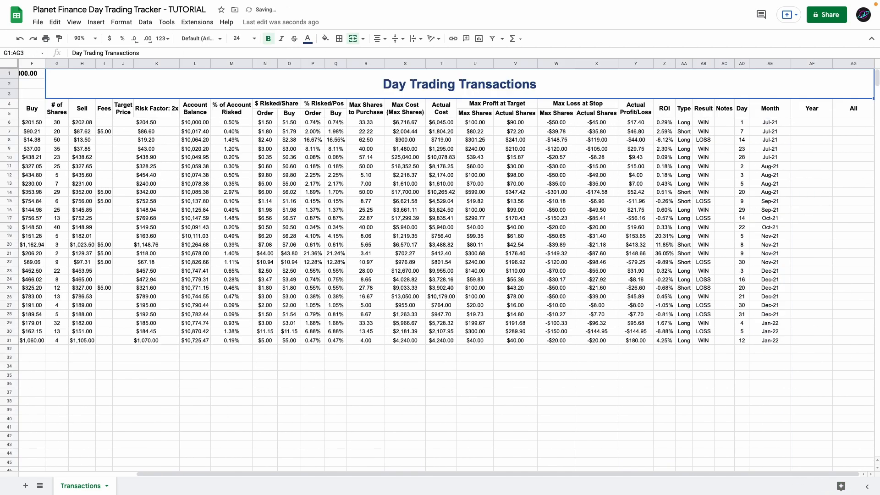
Fill the Year and All columns and fit columns AD through AG to their contents
{"action": "left_click_drag", "start_coordinate": [742, 64], "coordinate": [813, 72]}
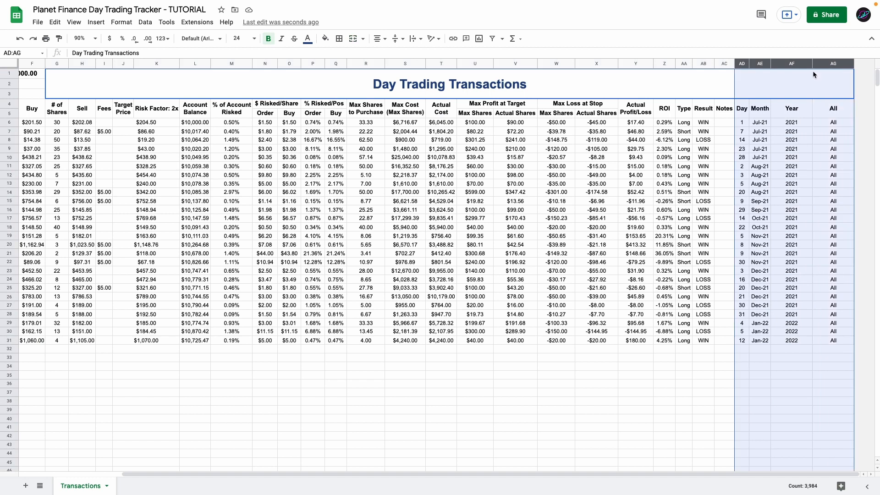
{"action": "double_click", "coordinate": [811, 64]}
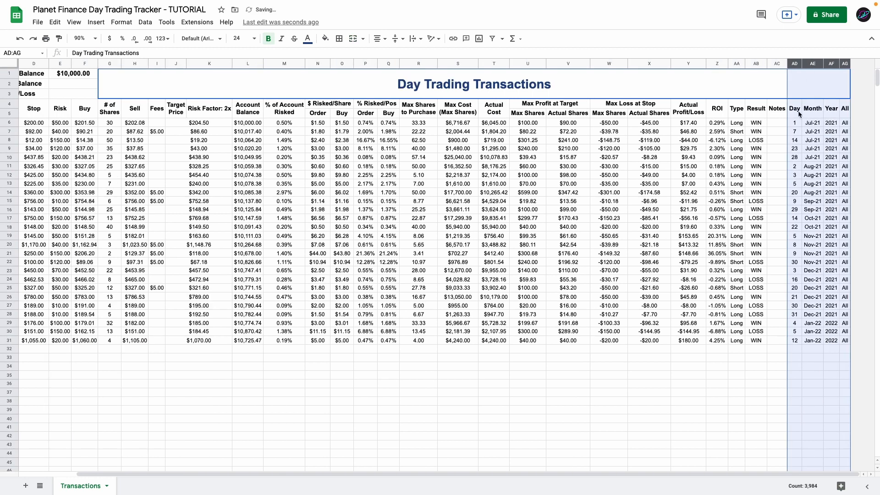
Check the formulas behind the Day, Month, Year and All columns, tracing the Day formula in AD6 back to the date in A6
{"action": "left_click", "coordinate": [794, 117]}
{"action": "left_click", "coordinate": [795, 125]}
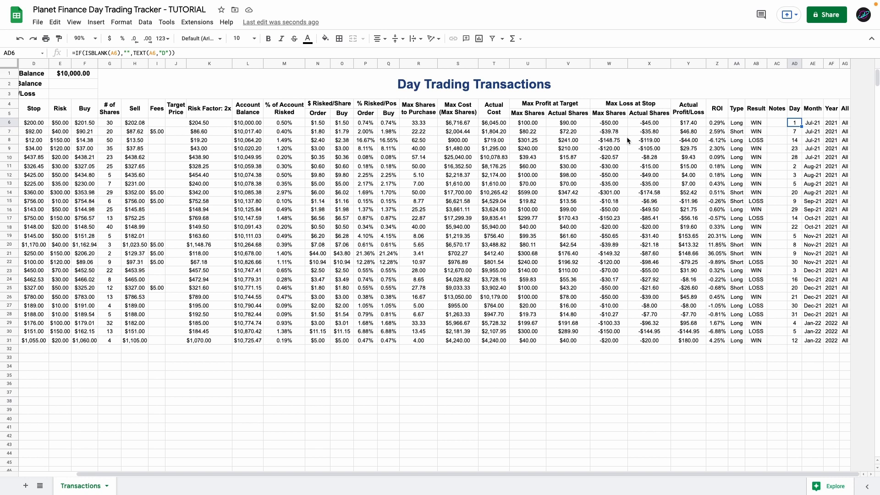
{"action": "scroll", "coordinate": [626, 137], "scroll_direction": "left", "scroll_amount": 3}
{"action": "left_click", "coordinate": [33, 126]}
{"action": "scroll", "coordinate": [183, 147], "scroll_direction": "right", "scroll_amount": 3}
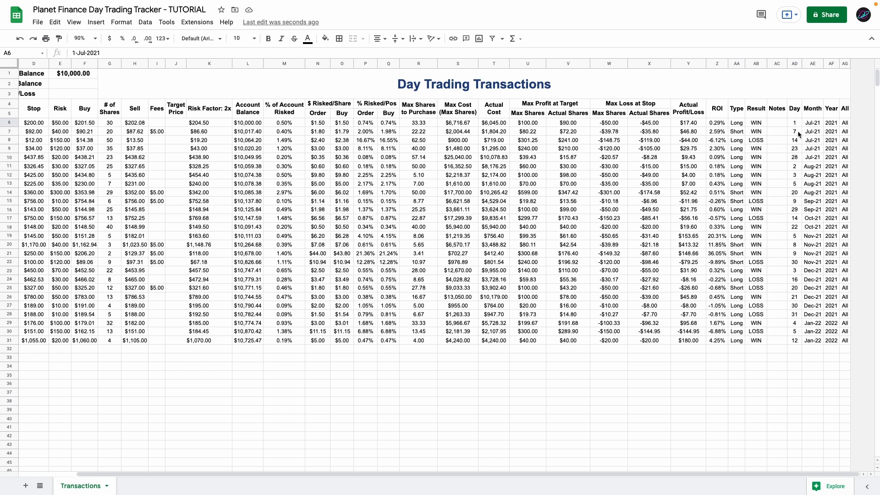
{"action": "left_click_drag", "start_coordinate": [811, 122], "coordinate": [848, 154]}
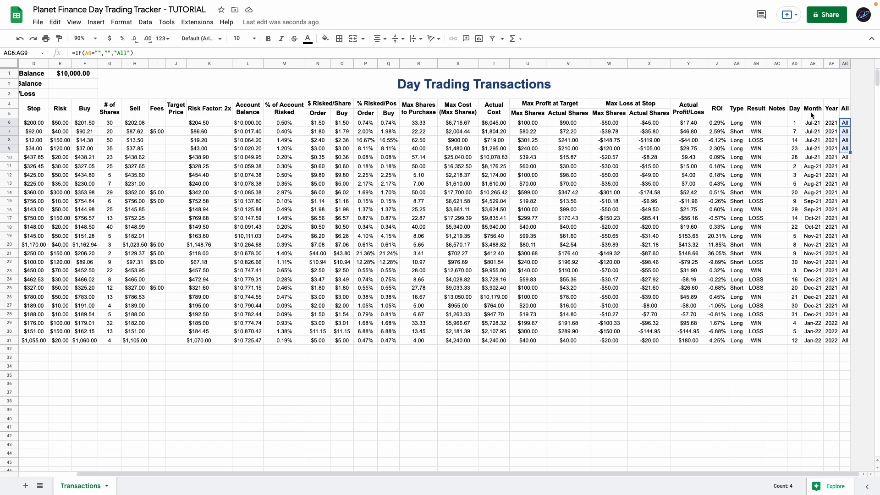
{"action": "left_click_drag", "start_coordinate": [793, 65], "coordinate": [823, 64]}
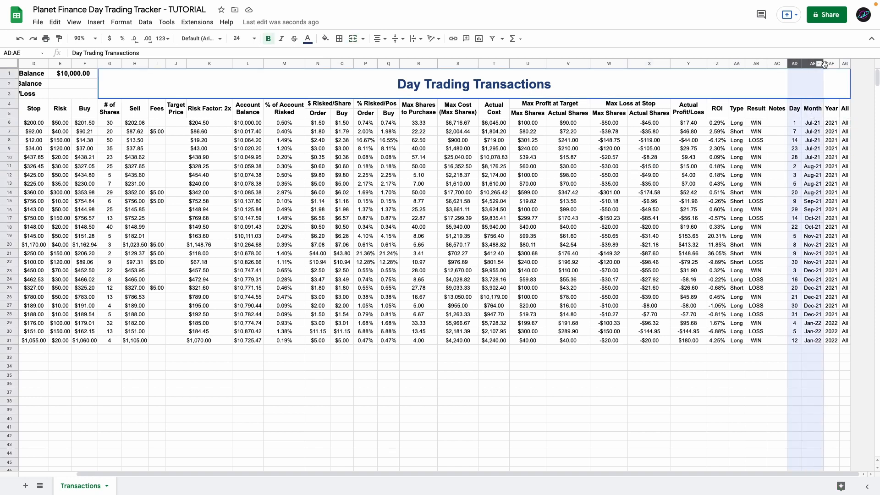
{"action": "left_click", "coordinate": [794, 123]}
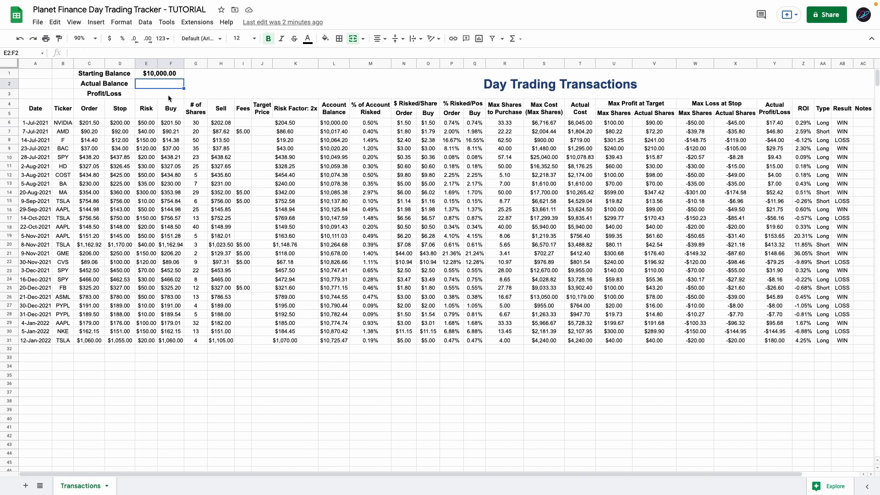
Enter =sum(Y6:Y) in Profit/Loss cell E3 and =E1+E3 in Actual Balance cell E2
{"action": "left_click", "coordinate": [159, 94]}
{"action": "left_click", "coordinate": [151, 85]}
{"action": "left_click", "coordinate": [144, 94]}
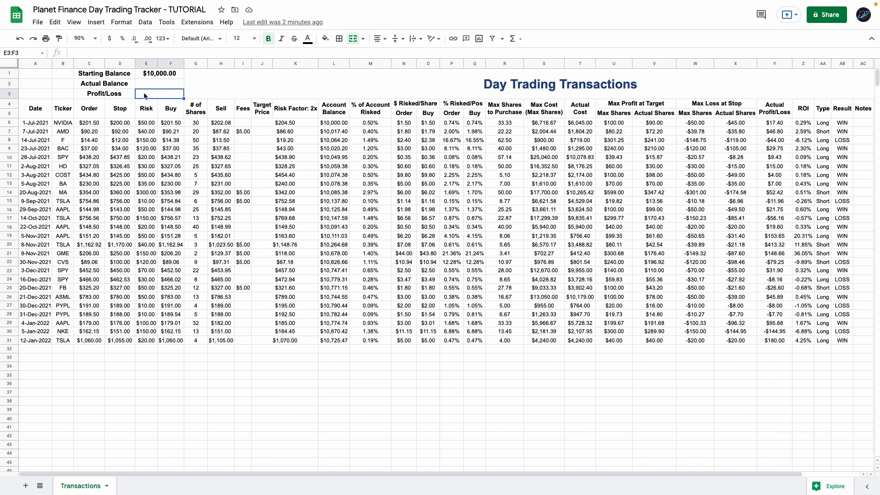
{"action": "type", "text": "=sum(Y6:Y)"}
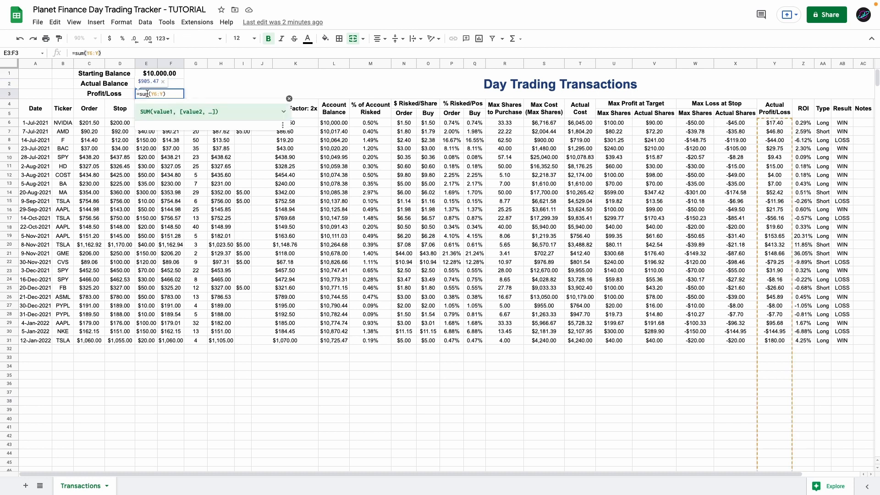
{"action": "scroll", "coordinate": [538, 136], "scroll_direction": "right", "scroll_amount": 3}
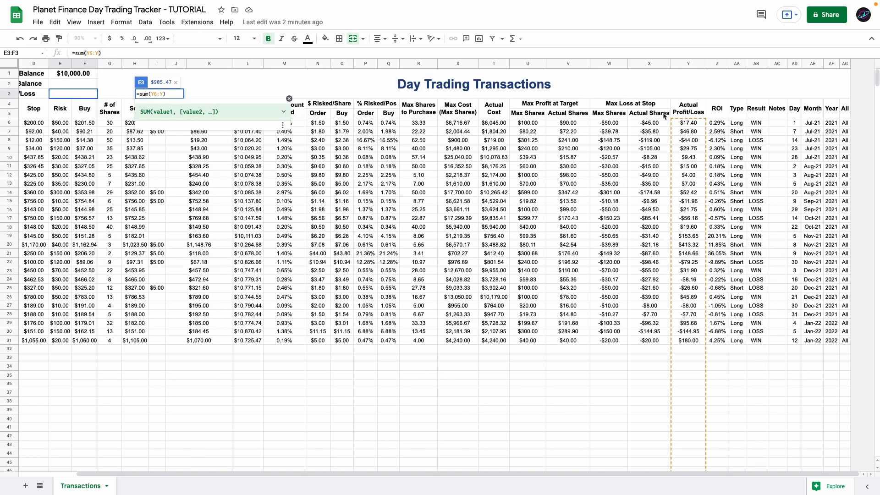
{"action": "key", "text": "Return"}
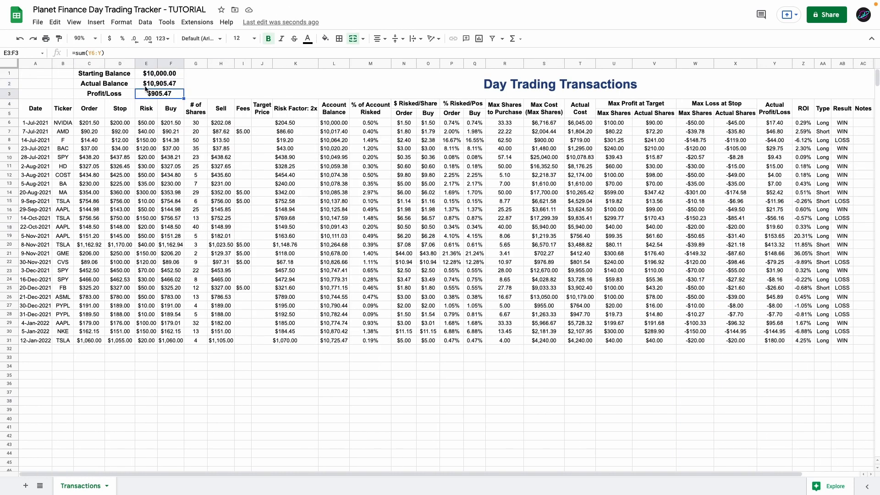
{"action": "left_click", "coordinate": [146, 86]}
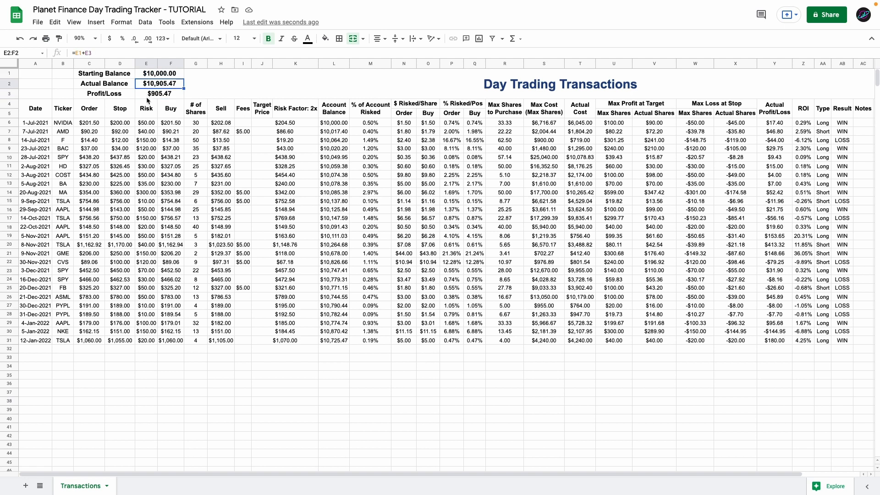
{"action": "left_click", "coordinate": [112, 75]}
{"action": "scroll", "coordinate": [337, 183], "scroll_direction": "right", "scroll_amount": 1}
{"action": "scroll", "coordinate": [337, 183], "scroll_direction": "left", "scroll_amount": 1}
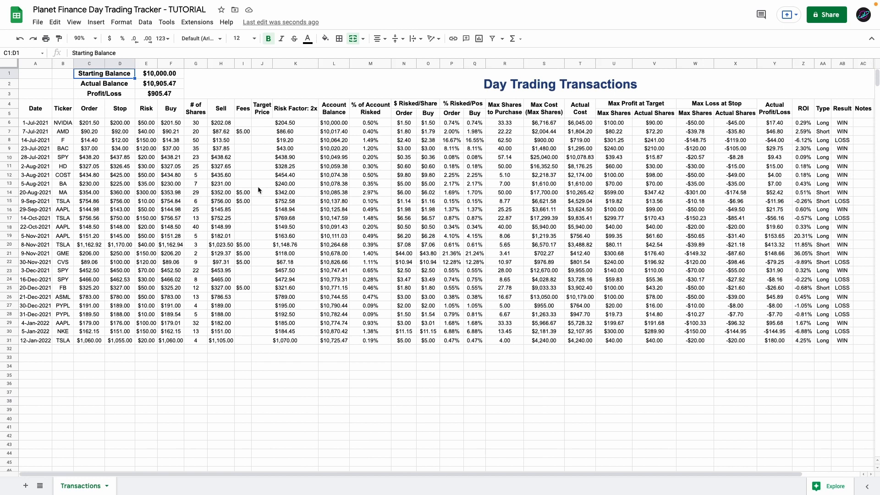
{"action": "scroll", "coordinate": [258, 190], "scroll_direction": "right", "scroll_amount": 1}
{"action": "scroll", "coordinate": [280, 203], "scroll_direction": "left", "scroll_amount": 1}
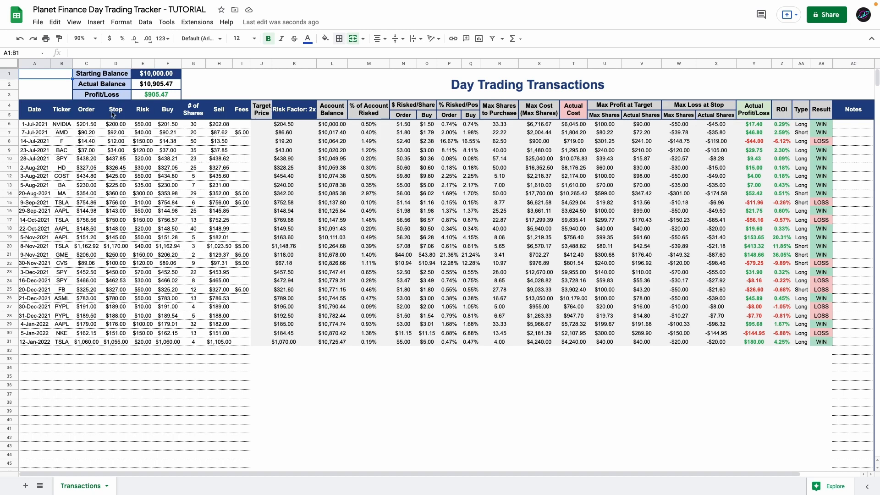
Review the formatting of the Transactions headings and the conditional format rules applied to Profit/Loss cell E3
{"action": "left_click_drag", "start_coordinate": [36, 117], "coordinate": [241, 112]}
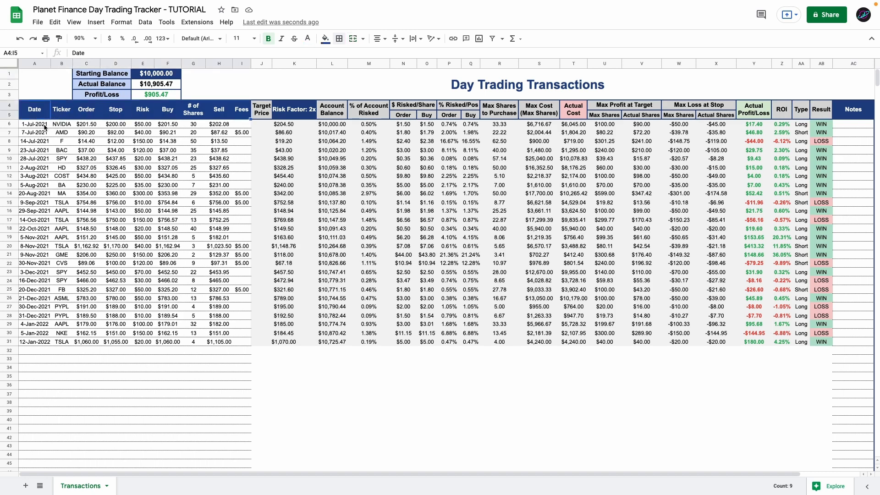
{"action": "left_click_drag", "start_coordinate": [36, 114], "coordinate": [718, 101]}
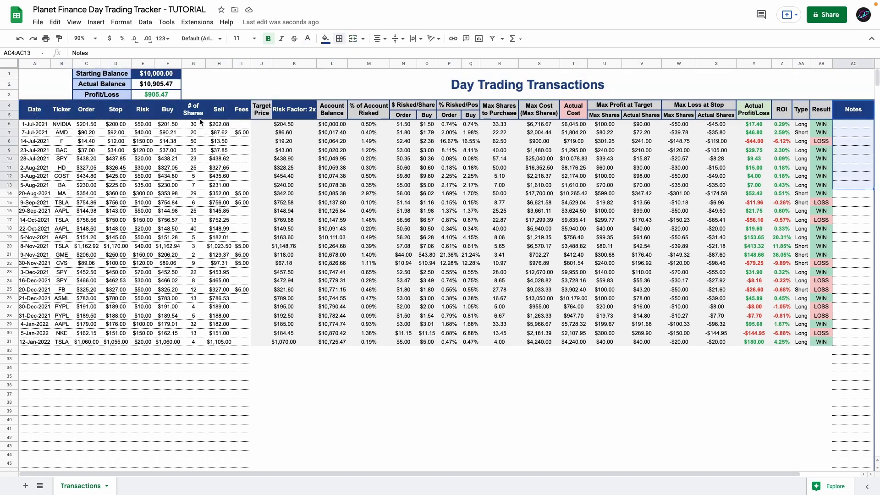
{"action": "left_click", "coordinate": [165, 97]}
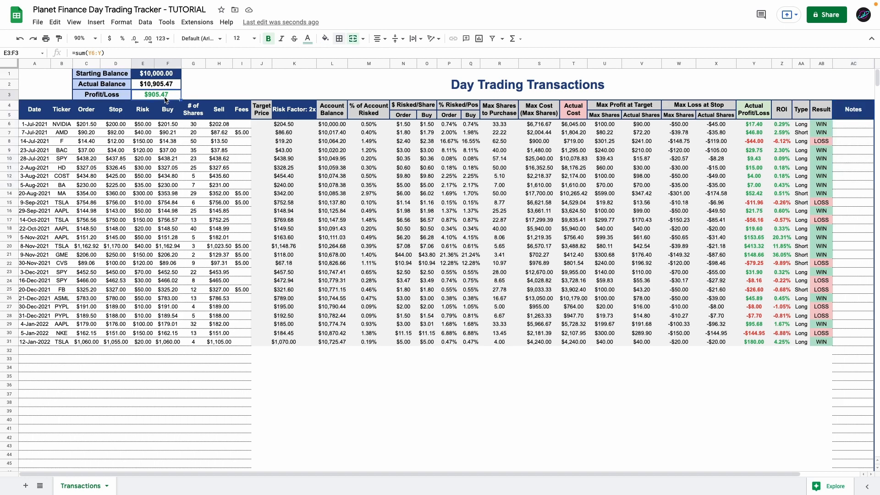
{"action": "left_click", "coordinate": [121, 22]}
{"action": "left_click", "coordinate": [153, 179]}
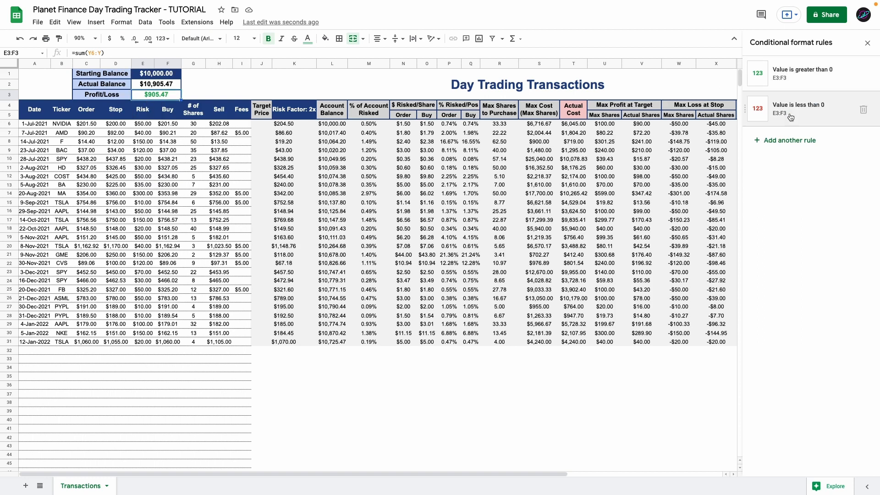
{"action": "scroll", "coordinate": [501, 184], "scroll_direction": "right", "scroll_amount": 5}
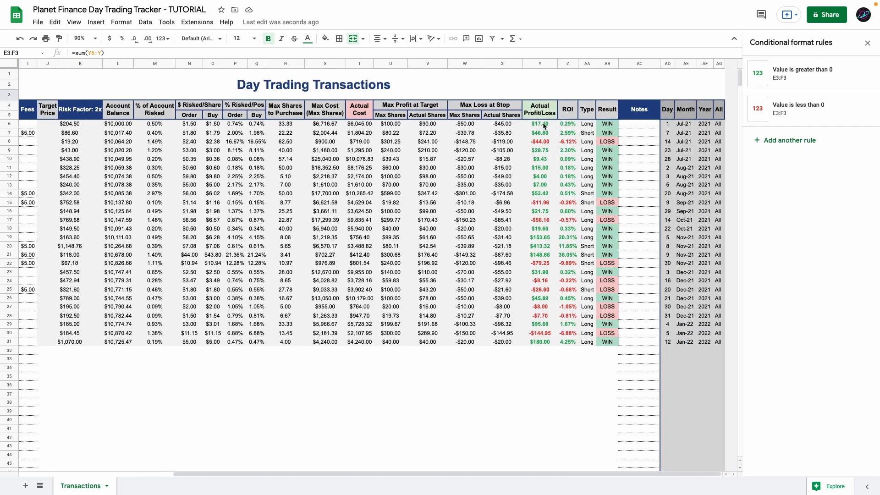
Review the conditional format rules applied to the Actual Profit/Loss, ROI and Result columns
{"action": "left_click", "coordinate": [543, 126]}
{"action": "left_click_drag", "start_coordinate": [544, 125], "coordinate": [541, 229]}
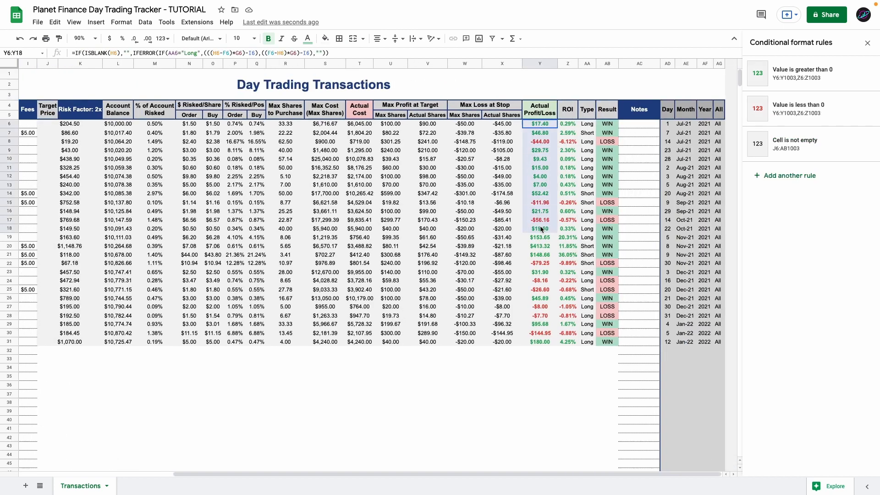
{"action": "left_click_drag", "start_coordinate": [569, 126], "coordinate": [569, 185]}
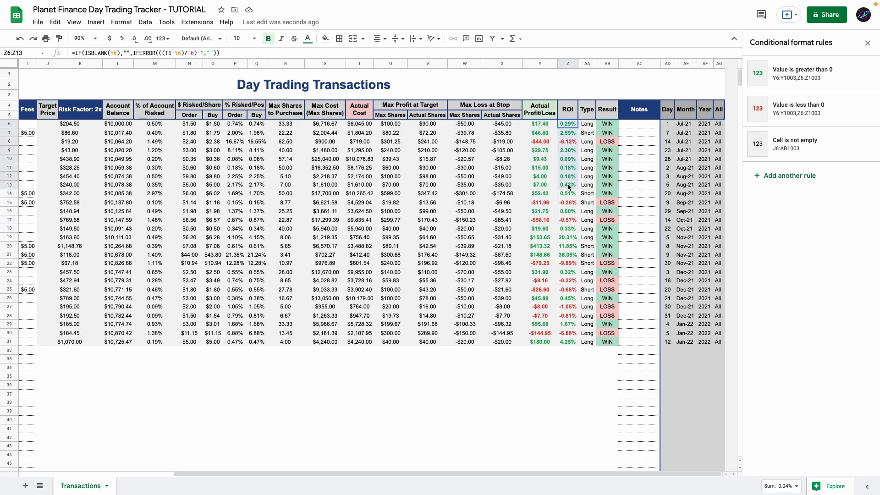
{"action": "left_click", "coordinate": [603, 128]}
{"action": "left_click_drag", "start_coordinate": [606, 126], "coordinate": [599, 227]}
{"action": "left_click", "coordinate": [610, 127]}
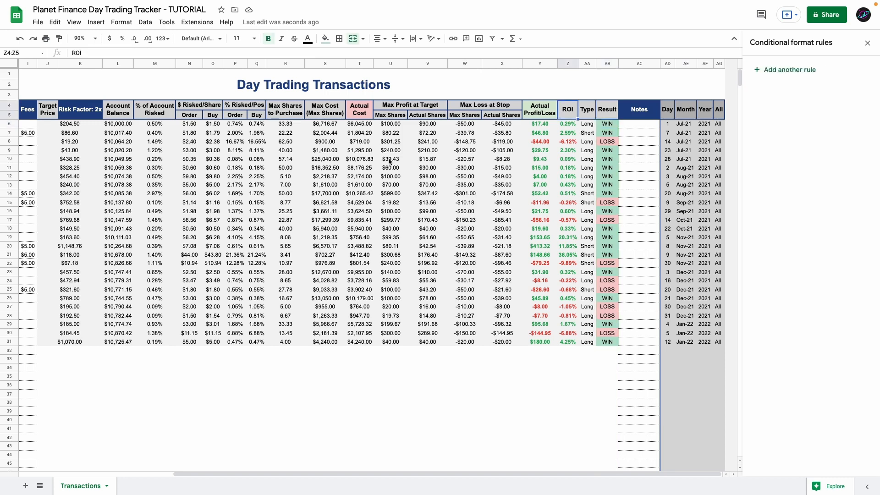
Examine the "Is not empty" conditional format rule on J6:AB1003 and how the unfilled rows below the last transaction look
{"action": "scroll", "coordinate": [388, 160], "scroll_direction": "left", "scroll_amount": 5}
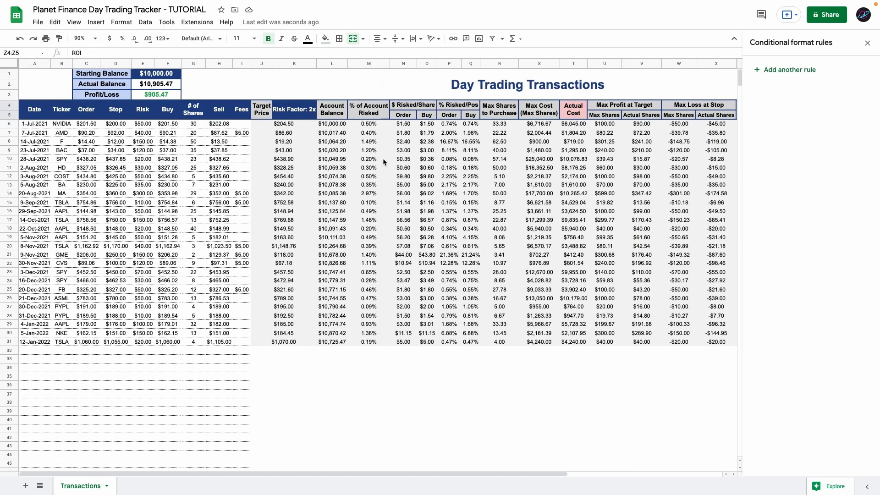
{"action": "left_click_drag", "start_coordinate": [295, 126], "coordinate": [614, 167]}
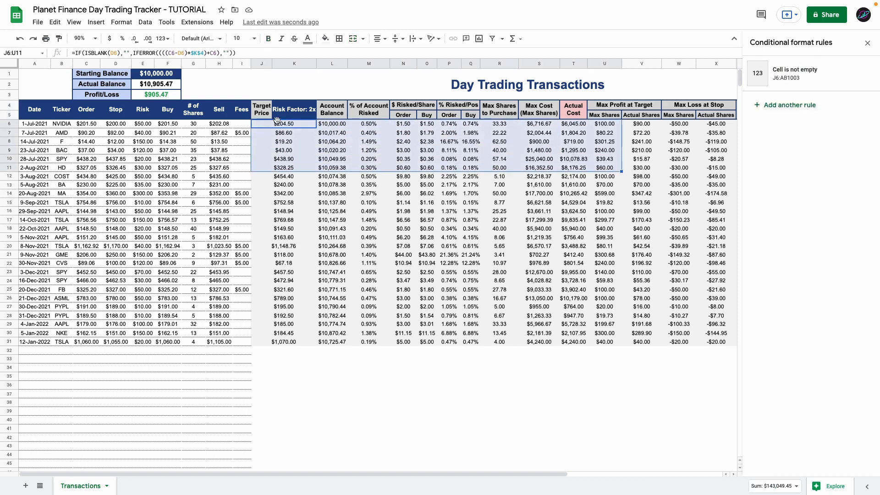
{"action": "left_click", "coordinate": [784, 74]}
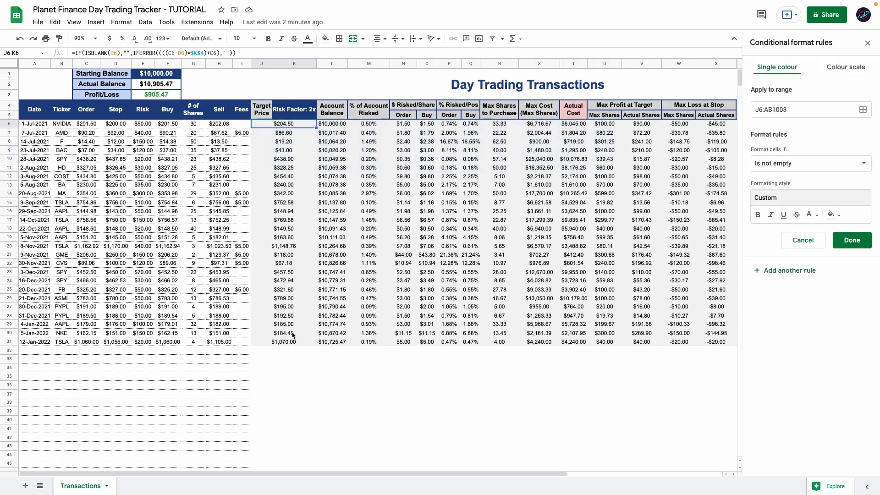
{"action": "left_click_drag", "start_coordinate": [283, 358], "coordinate": [436, 440]}
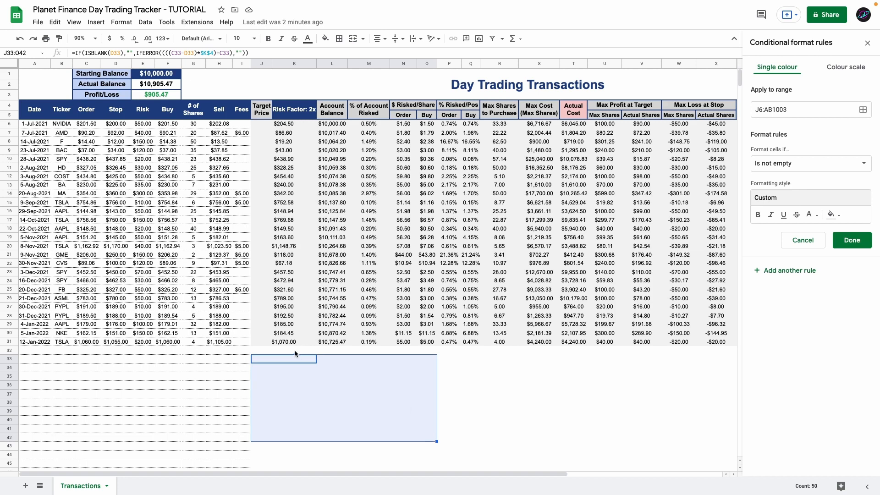
{"action": "left_click_drag", "start_coordinate": [114, 351], "coordinate": [199, 364]}
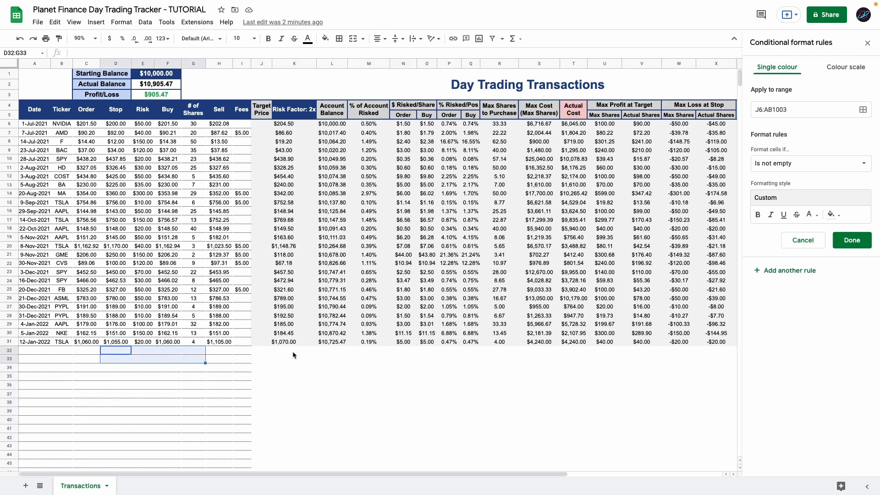
{"action": "mouse_move", "coordinate": [292, 351]}
{"action": "left_mouse_down"}
{"action": "mouse_move", "coordinate": [521, 351]}
{"action": "mouse_move", "coordinate": [301, 355]}
{"action": "left_mouse_up"}
{"action": "left_click", "coordinate": [321, 355]}
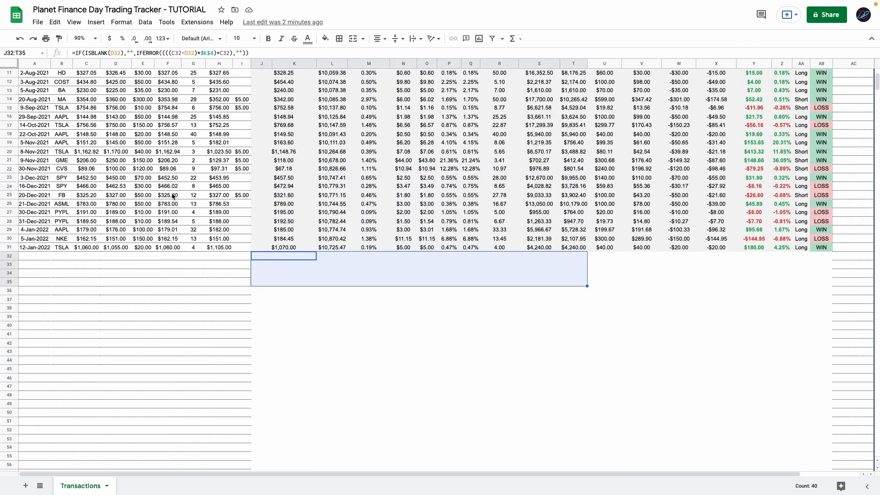
{"action": "scroll", "coordinate": [183, 178], "scroll_direction": "up", "scroll_amount": 5}
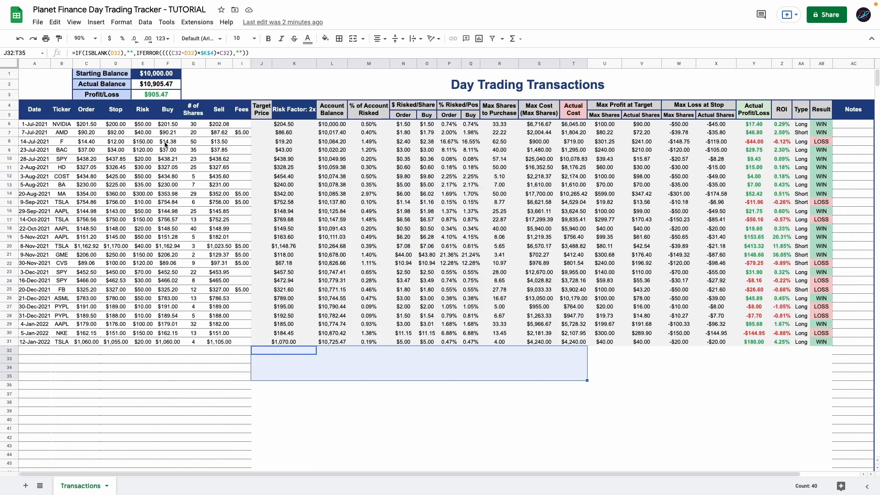
{"action": "left_click", "coordinate": [204, 97]}
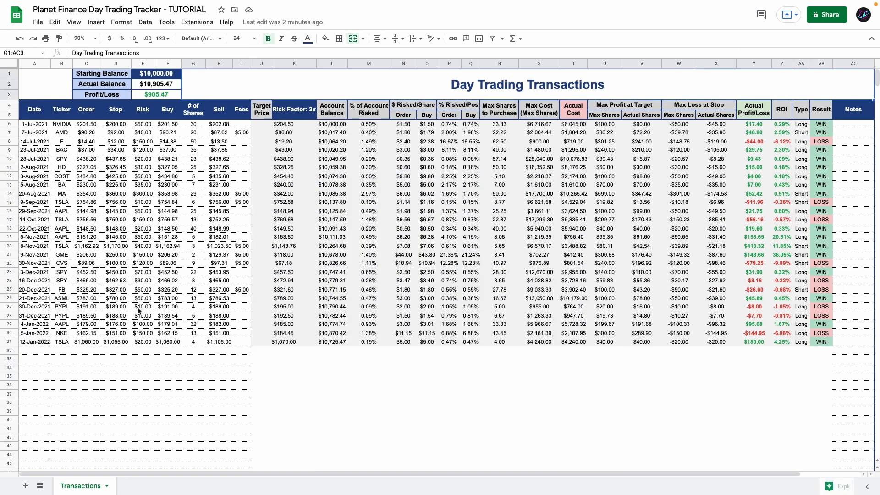
Add a new sheet named Dashboard and place it before the Transactions sheet
{"action": "left_click", "coordinate": [25, 485]}
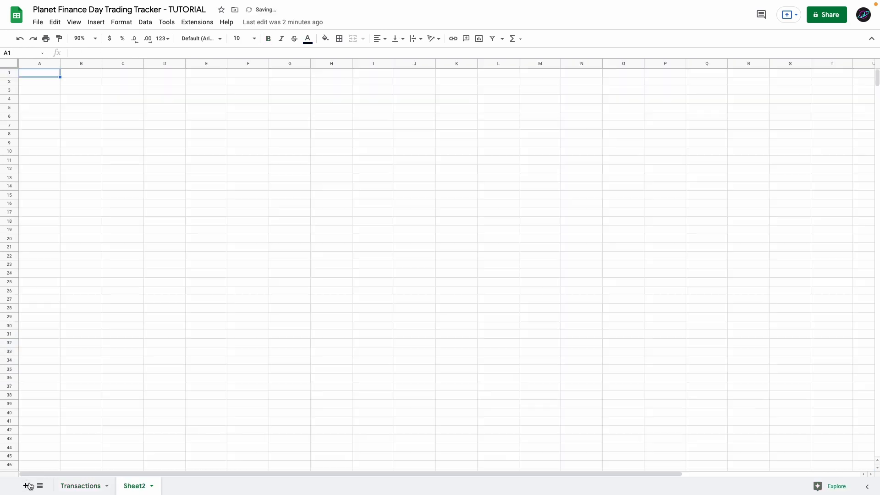
{"action": "double_click", "coordinate": [126, 485]}
{"action": "type", "text": "D"}
{"action": "type", "text": "ashboard"}
{"action": "key", "text": "Return"}
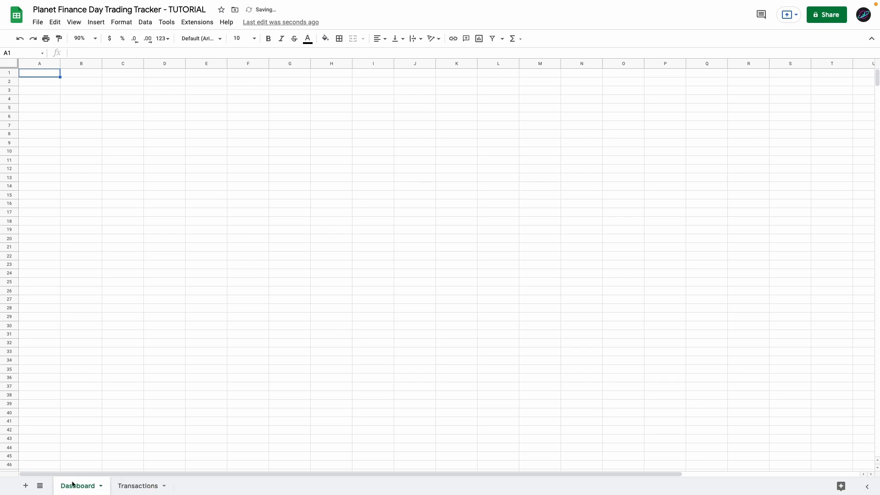
Narrow column A to a thin margin and enter the label Year in cell B26
{"action": "left_click", "coordinate": [40, 291]}
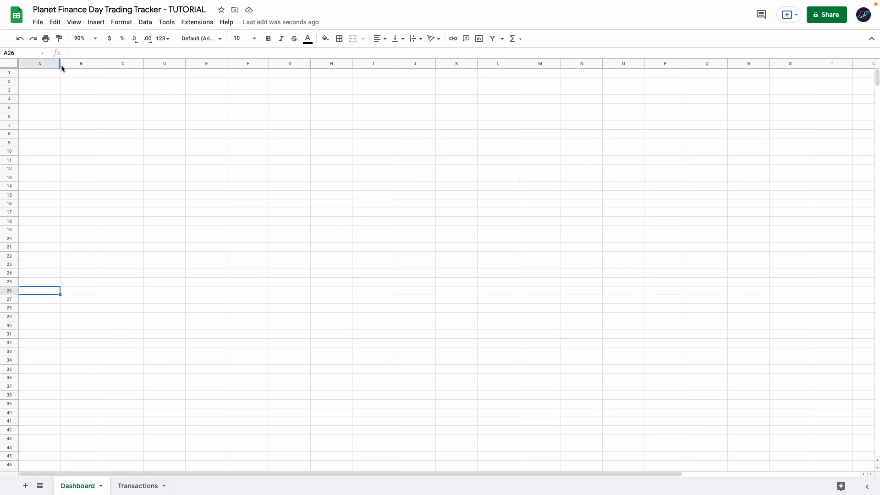
{"action": "left_click_drag", "start_coordinate": [61, 66], "coordinate": [24, 66]}
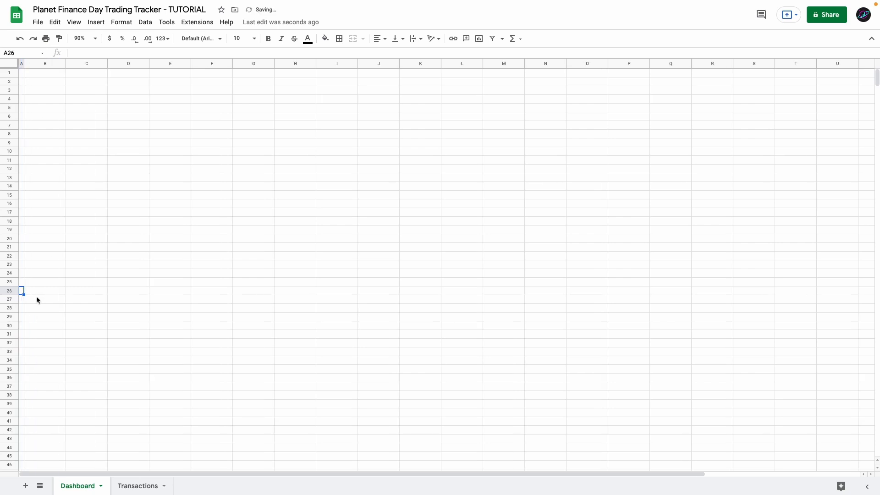
{"action": "left_click", "coordinate": [40, 292]}
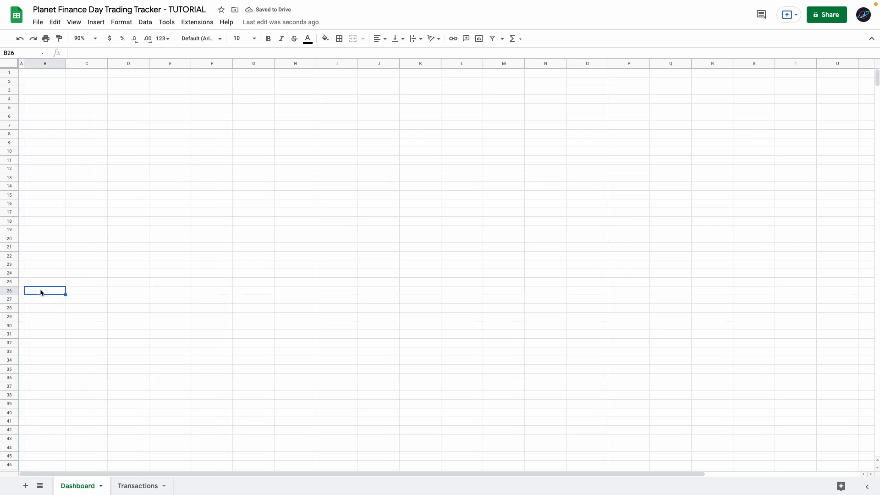
{"action": "type", "text": "Year"}
{"action": "key", "text": "Tab"}
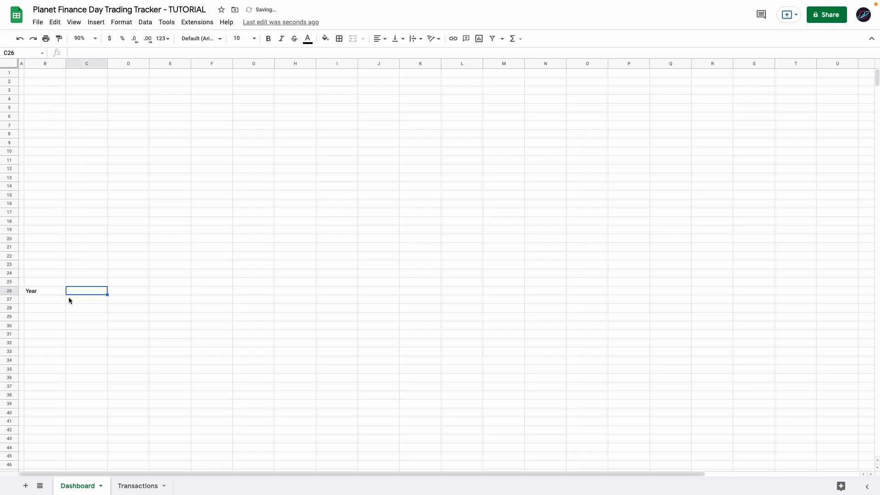
Add a drop-down list to Dashboard cell C26, sourced from the Transactions Year column from AF6 downward
{"action": "left_click", "coordinate": [145, 22]}
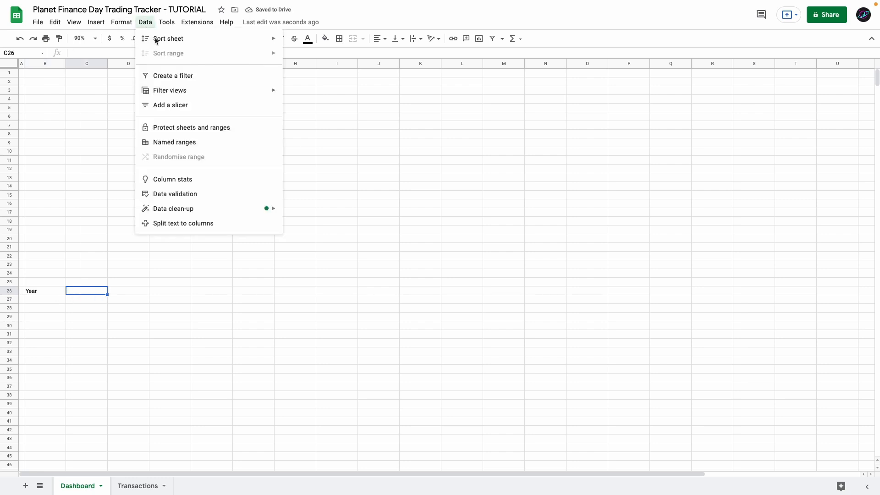
{"action": "left_click", "coordinate": [187, 193]}
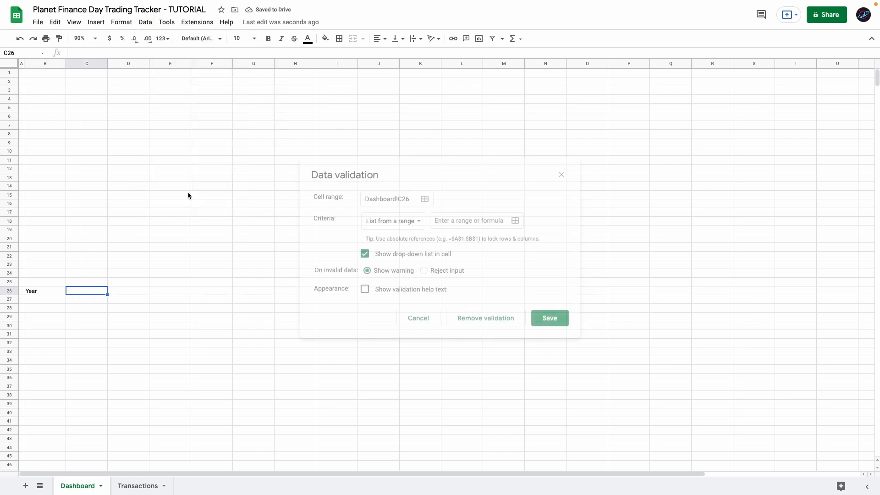
{"action": "left_click", "coordinate": [515, 221]}
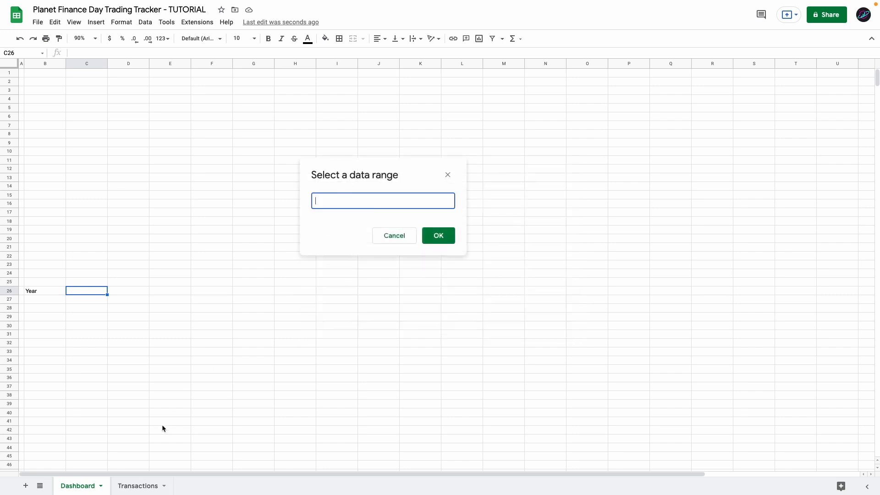
{"action": "left_click", "coordinate": [137, 485]}
{"action": "scroll", "coordinate": [564, 233], "scroll_direction": "right", "scroll_amount": 3}
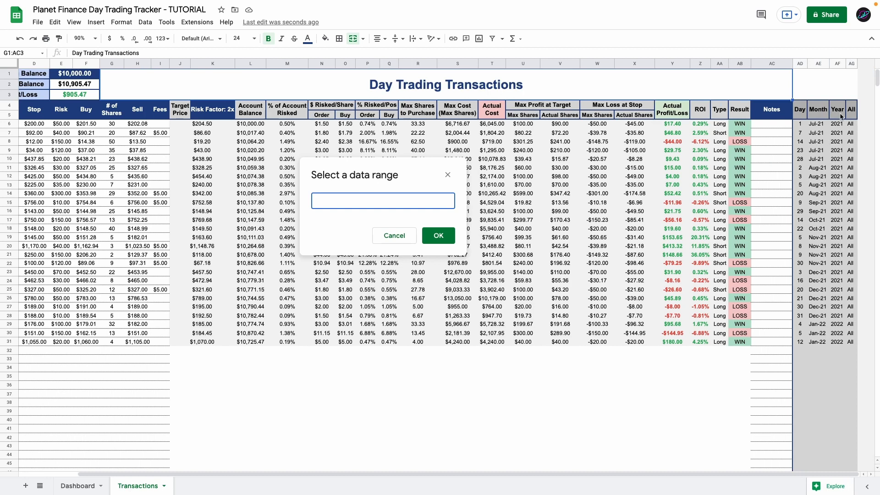
{"action": "left_click_drag", "start_coordinate": [837, 125], "coordinate": [837, 193]}
{"action": "left_click", "coordinate": [389, 200]}
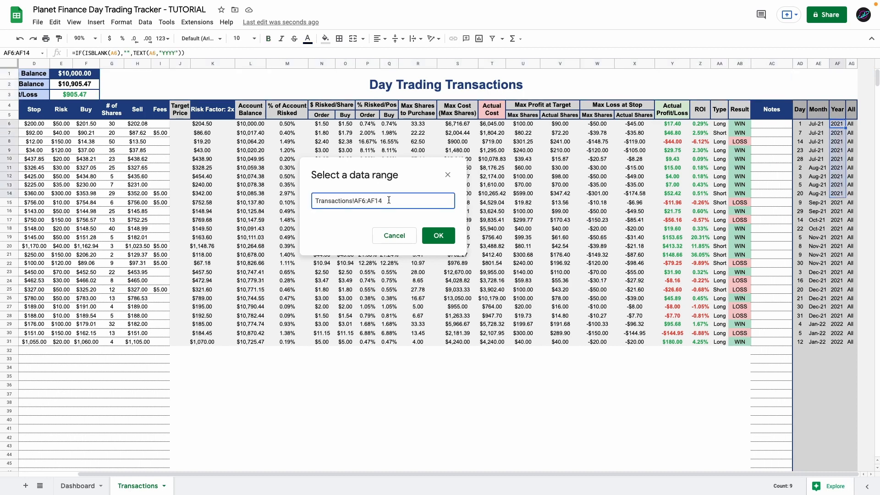
{"action": "key", "text": "BackSpace"}
{"action": "left_click", "coordinate": [439, 235]}
{"action": "left_click", "coordinate": [548, 317]}
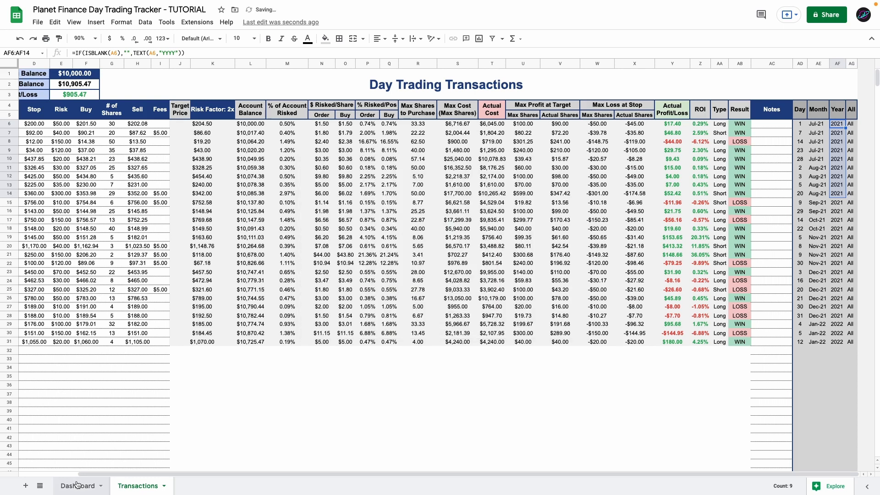
{"action": "left_click", "coordinate": [78, 486]}
Test the year drop-down in C26 by choosing 2021 and 2022
{"action": "left_click", "coordinate": [103, 292]}
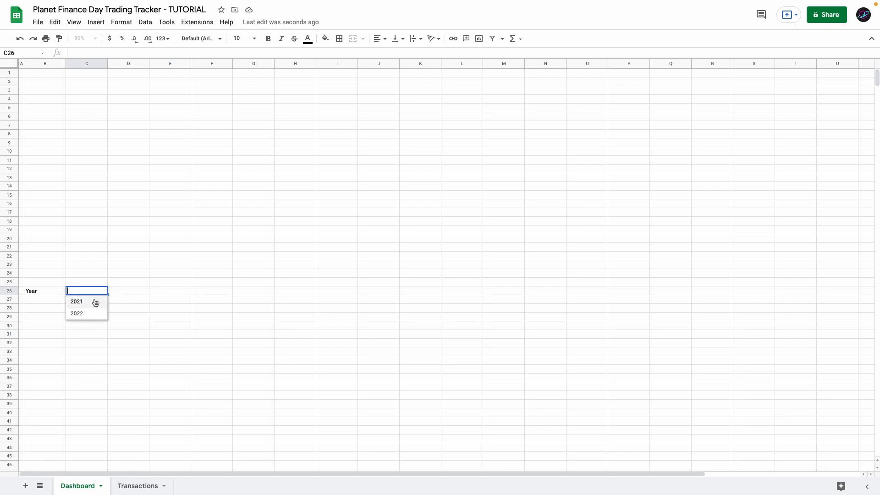
{"action": "left_click", "coordinate": [95, 302]}
{"action": "left_click", "coordinate": [103, 292]}
{"action": "left_click", "coordinate": [92, 311]}
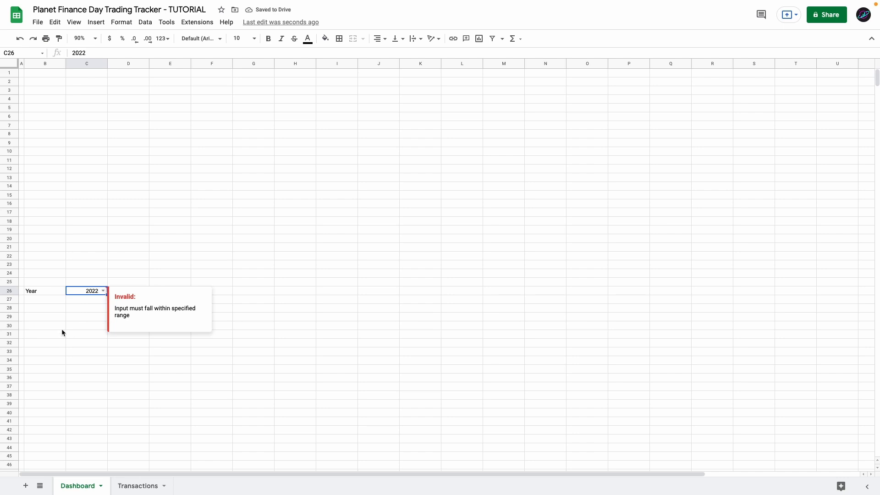
{"action": "left_click_drag", "start_coordinate": [45, 326], "coordinate": [356, 416]}
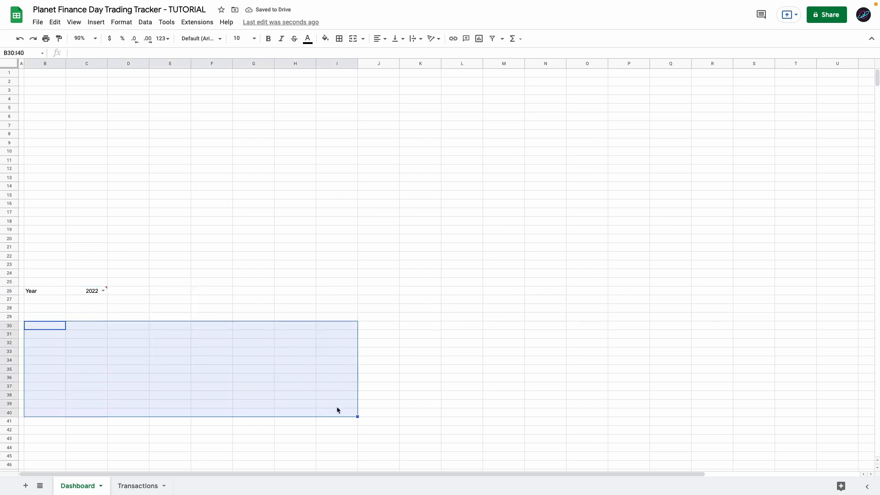
{"action": "left_click", "coordinate": [78, 291]}
{"action": "left_click", "coordinate": [103, 291]}
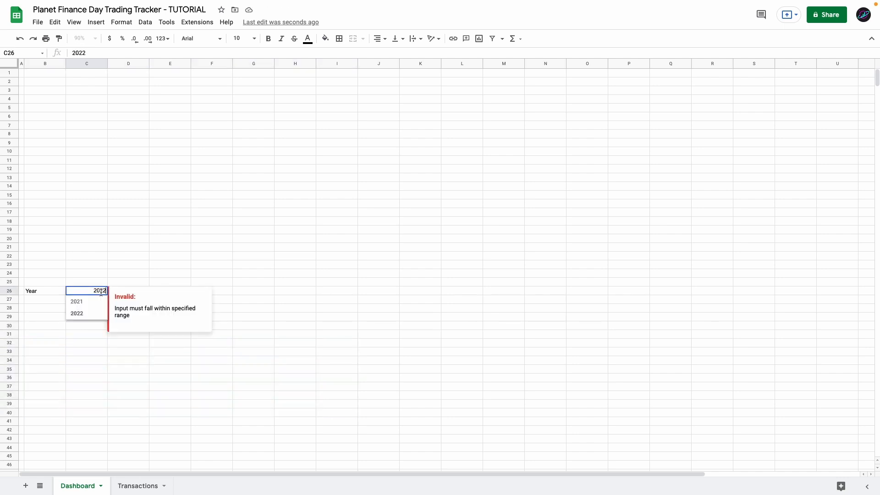
{"action": "left_click", "coordinate": [91, 300]}
{"action": "left_click", "coordinate": [103, 291]}
{"action": "left_click", "coordinate": [78, 310]}
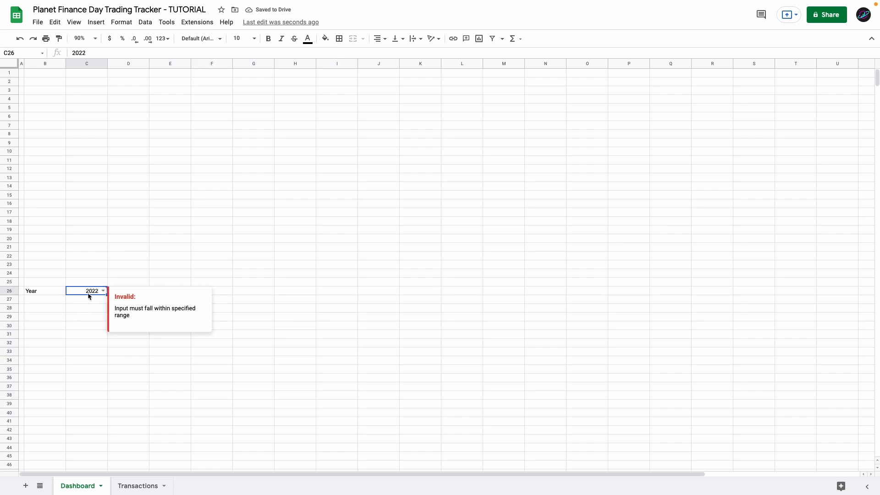
Format year cell C26 as plain text, and make B26:C26 centred and bold
{"action": "left_click", "coordinate": [167, 41]}
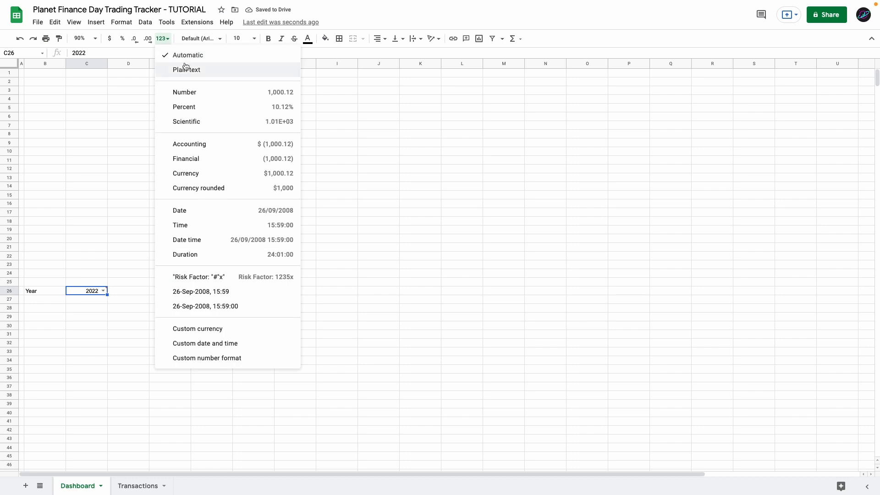
{"action": "left_click", "coordinate": [186, 70]}
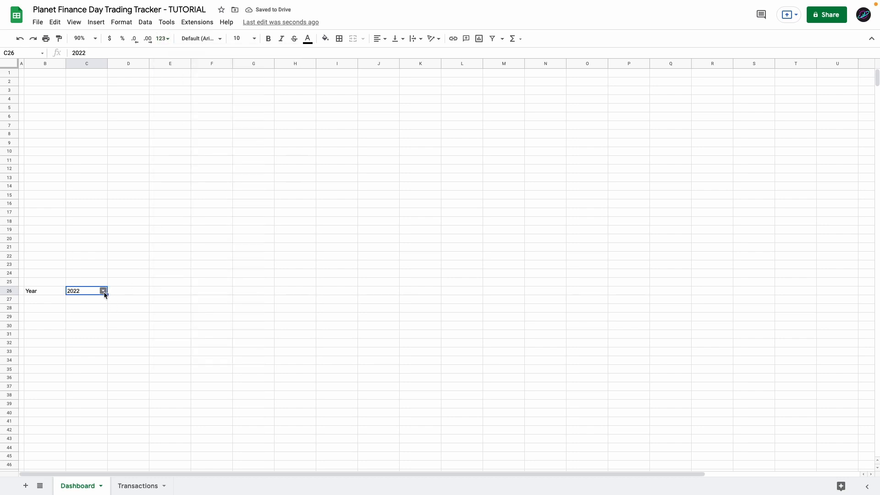
{"action": "left_click_drag", "start_coordinate": [48, 291], "coordinate": [81, 291]}
{"action": "left_click", "coordinate": [380, 39]}
{"action": "left_click", "coordinate": [390, 51]}
{"action": "left_click", "coordinate": [269, 38]}
Choose 2021 in C26 and enter the heading formula =C26&" - Daily Profit/Loss" in B28
{"action": "left_click", "coordinate": [103, 291]}
{"action": "left_click", "coordinate": [90, 300]}
{"action": "left_click", "coordinate": [49, 309]}
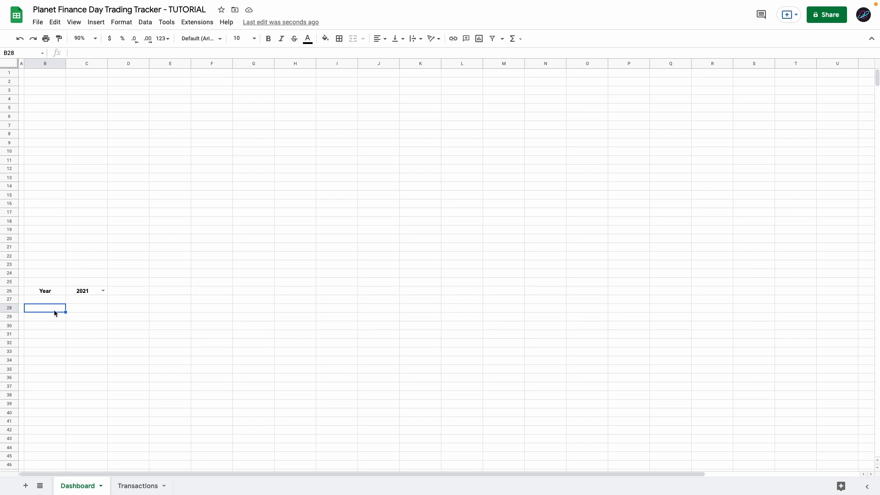
{"action": "type", "text": "="}
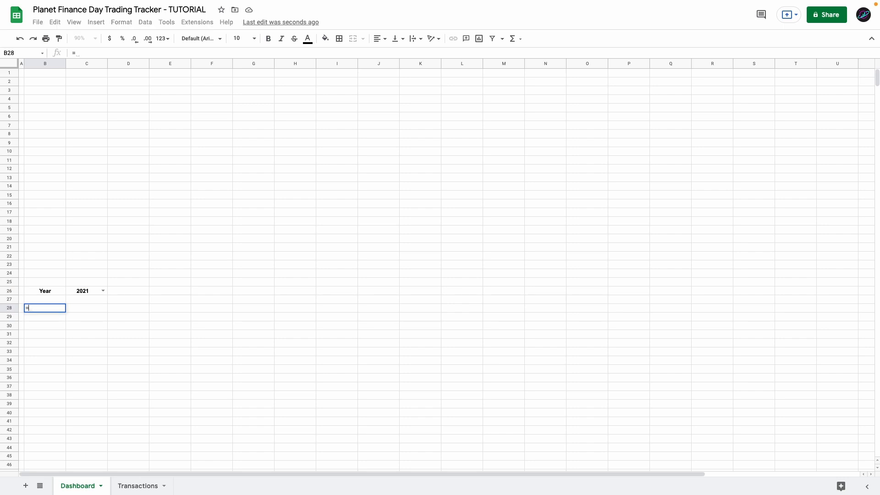
{"action": "left_click", "coordinate": [90, 292]}
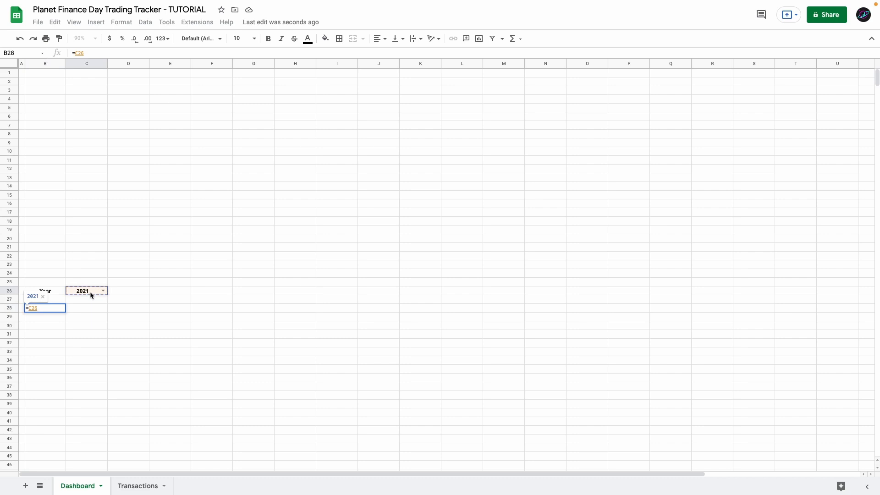
{"action": "type", "text": "&\""}
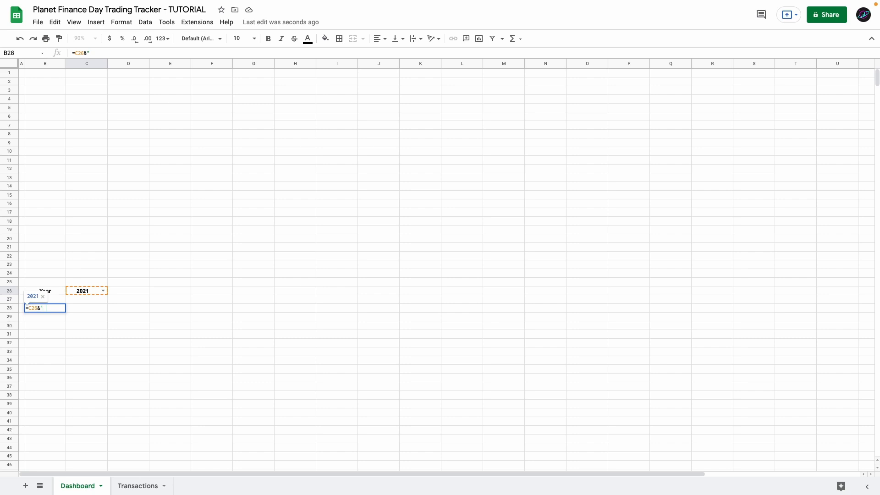
{"action": "type", "text": " - Daily Profit/"}
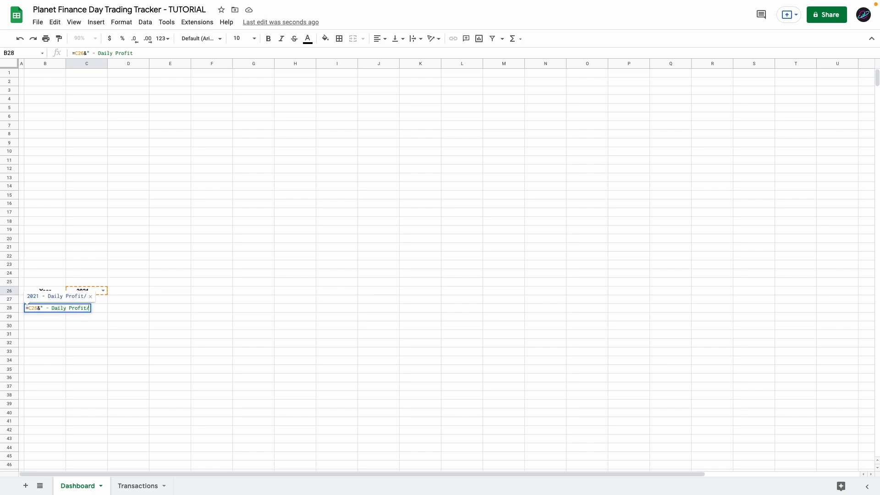
{"action": "type", "text": "Loss\""}
{"action": "key", "text": "Return"}
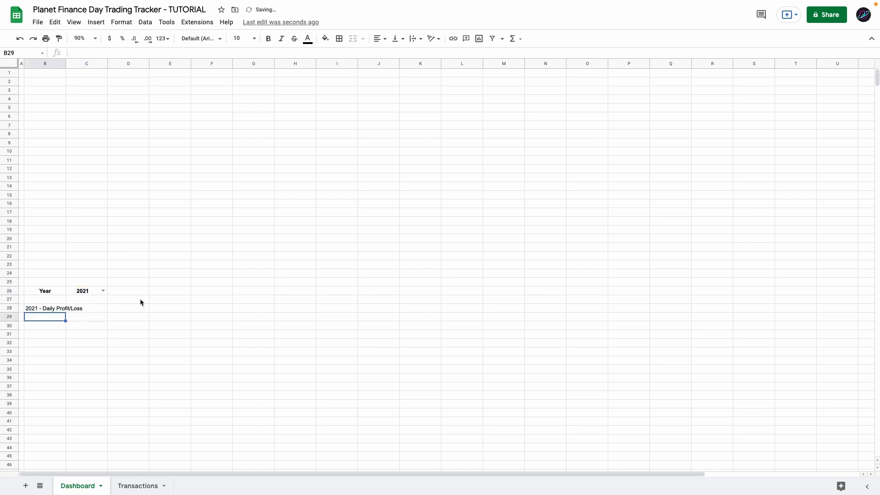
Switch the year in C26 to 2022 to check that the B28 heading follows it
{"action": "left_click", "coordinate": [62, 310]}
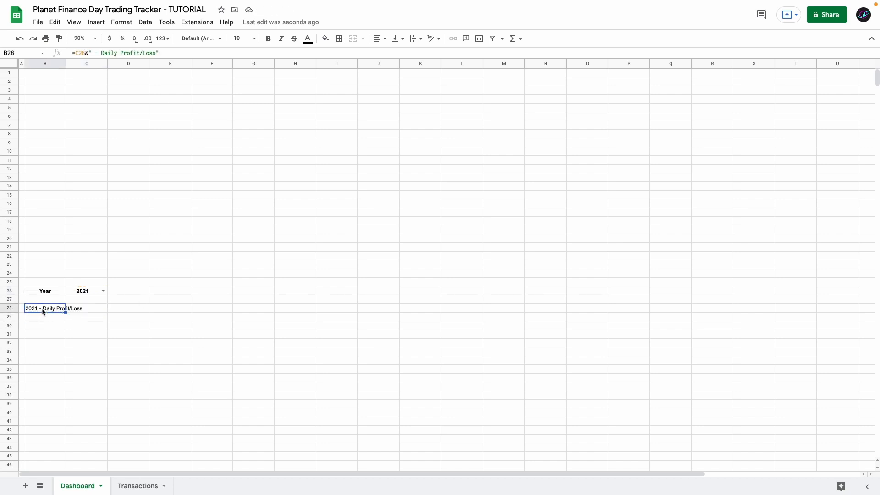
{"action": "left_click", "coordinate": [103, 291]}
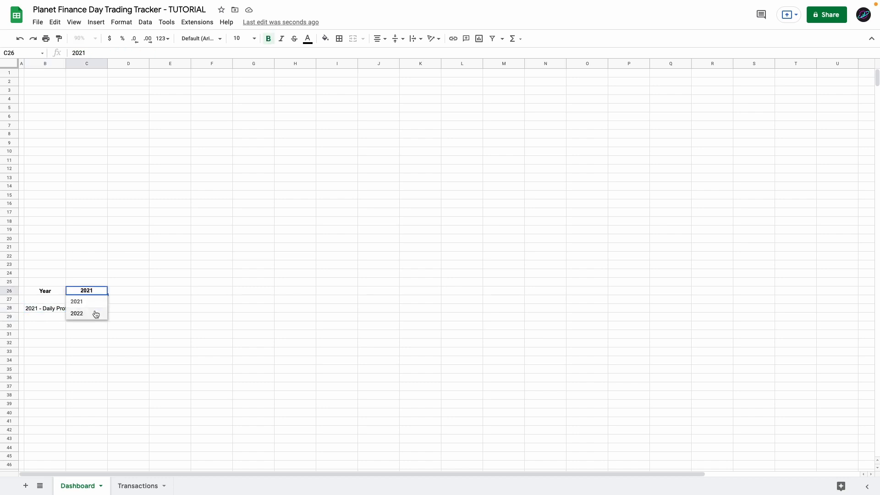
{"action": "left_click", "coordinate": [92, 313]}
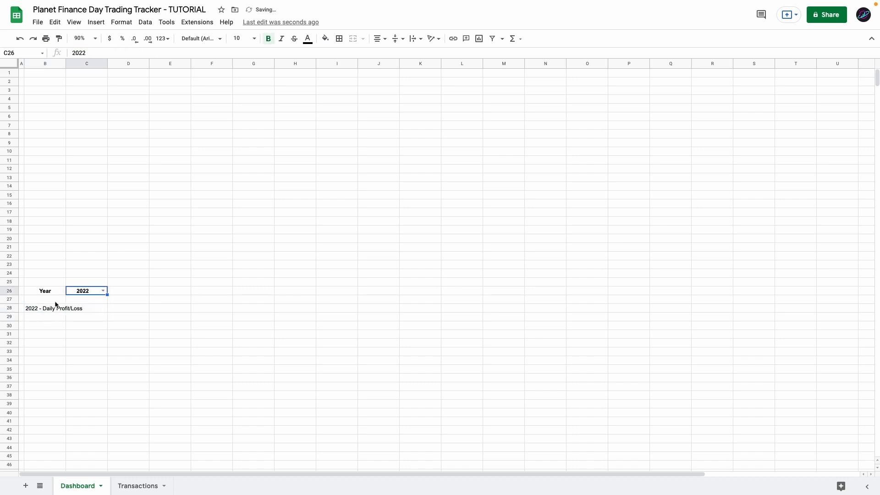
Merge the Daily Profit/Loss title across B28:N28, center it and make it bold
{"action": "left_click_drag", "start_coordinate": [56, 307], "coordinate": [524, 310]}
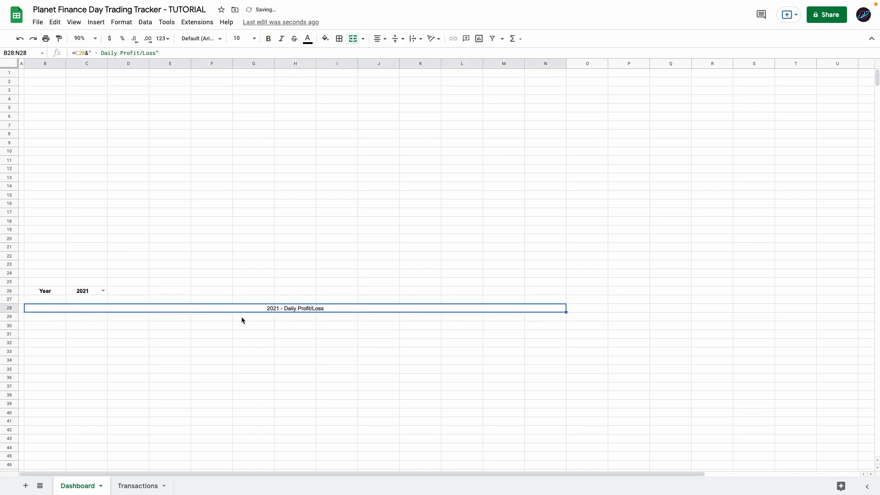
{"action": "key", "text": "ctrl+b"}
Enter =Transpose(UNIQUE(QUERY(Transactions!$AE$6:$AF, "Select AE where AF contains '"&$D$26&"'"))) in C29 to build the month headers
{"action": "left_click", "coordinate": [54, 321]}
{"action": "left_click", "coordinate": [85, 321]}
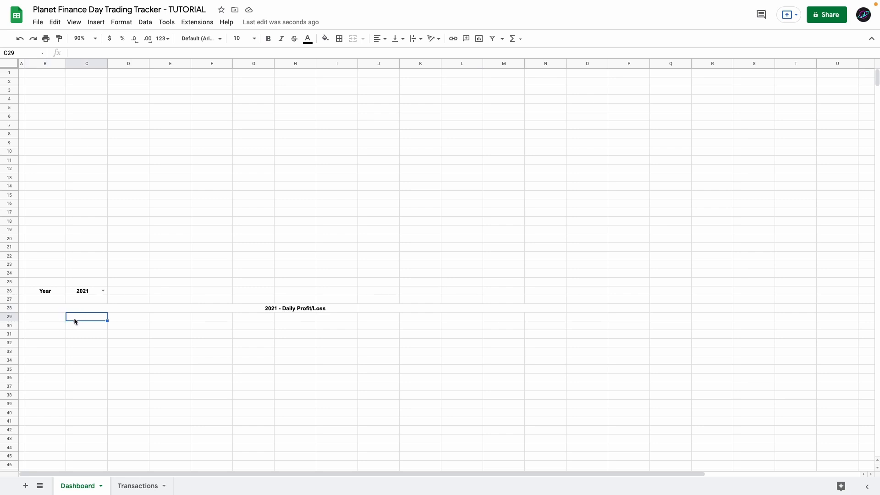
{"action": "type", "text": "=Transpose(UNIQUE(QUERY(Transactions!$AE$6:$AF, \"Select AE where AF contains '\"&$D$26&\"'\")))"}
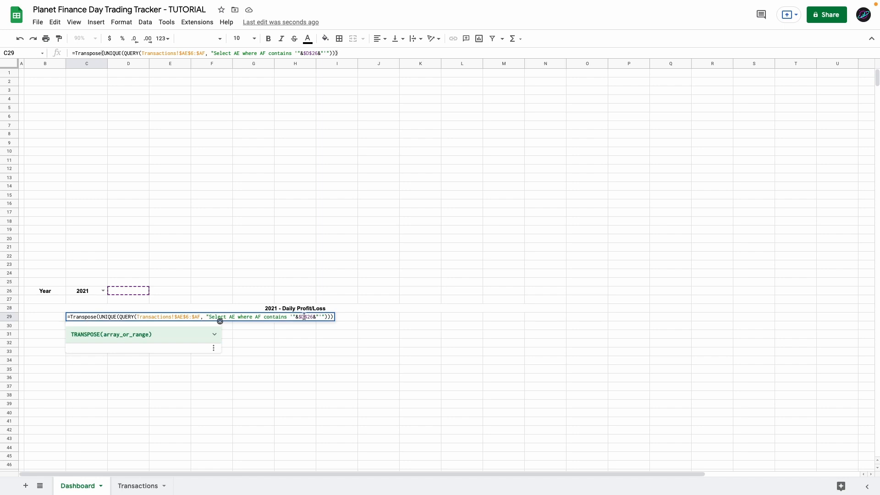
{"action": "left_click", "coordinate": [304, 317]}
{"action": "key", "text": "Return"}
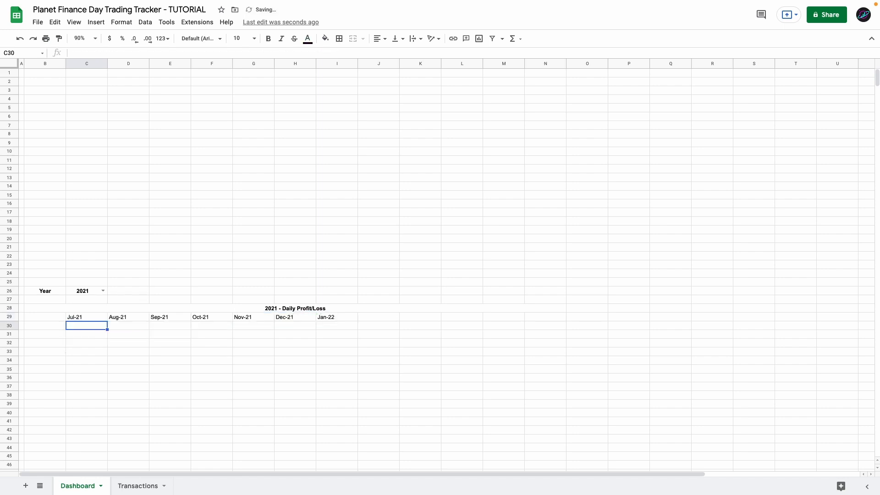
Move the year dropdown from C26 to D26 and merge the Year label across B26:C26
{"action": "left_click", "coordinate": [83, 290]}
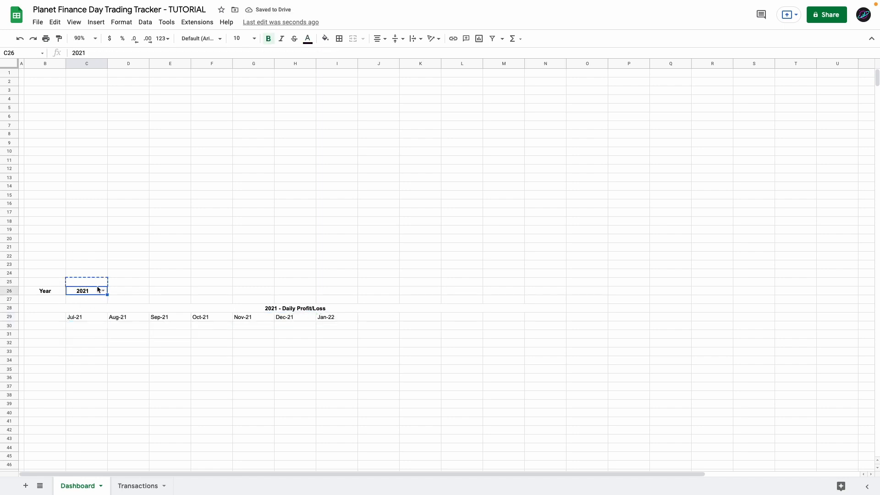
{"action": "left_click_drag", "start_coordinate": [106, 291], "coordinate": [112, 291]}
{"action": "left_click_drag", "start_coordinate": [51, 290], "coordinate": [80, 289]}
{"action": "left_click", "coordinate": [353, 39]}
Replace the broken year reference in the C29 formula with the absolute reference $D$26
{"action": "double_click", "coordinate": [86, 316]}
{"action": "right_click", "coordinate": [309, 318]}
{"action": "left_click", "coordinate": [308, 317]}
{"action": "key", "text": "BackSpace"}
{"action": "key", "text": "BackSpace"}
{"action": "key", "text": "BackSpace"}
{"action": "key", "text": "BackSpace"}
{"action": "key", "text": "BackSpace"}
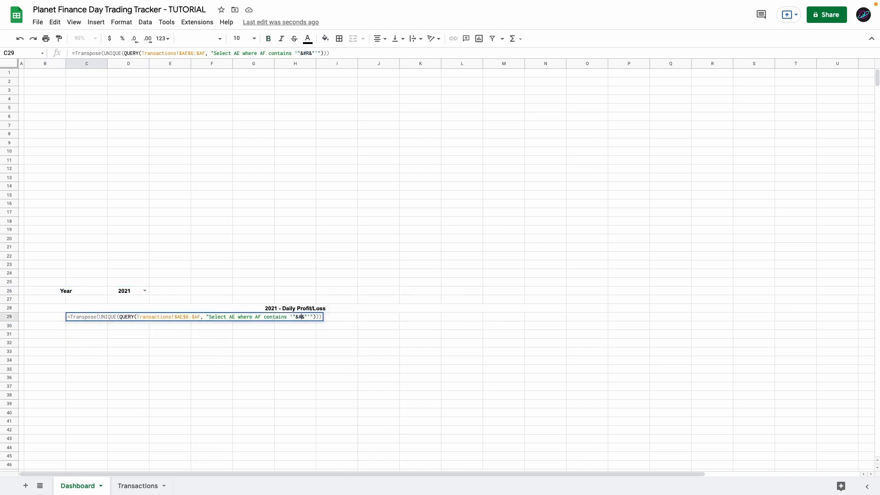
{"action": "left_click", "coordinate": [118, 293]}
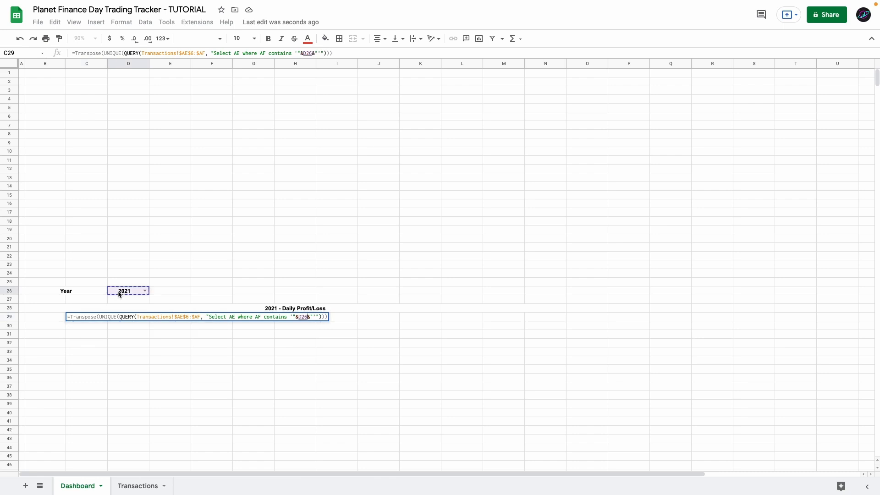
{"action": "key", "text": "F4"}
{"action": "key", "text": "Return"}
Examine the TRANSPOSE, UNIQUE and QUERY parts of the month header formula in C29
{"action": "left_click", "coordinate": [92, 316]}
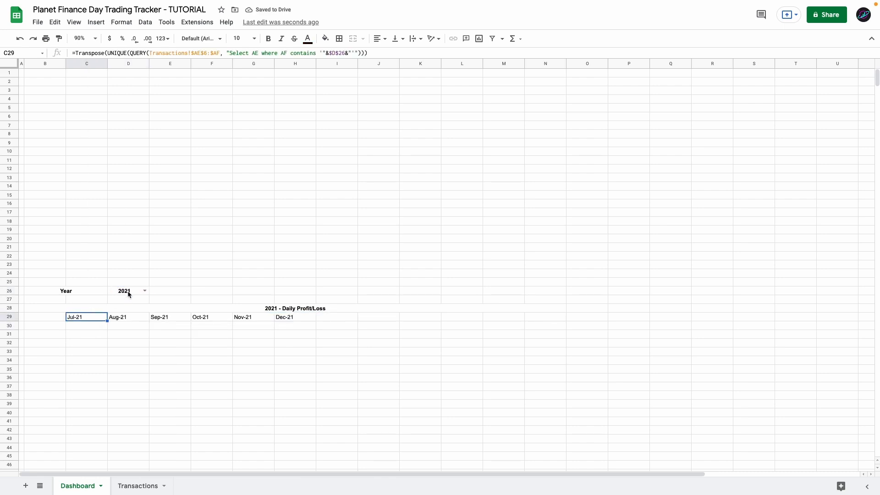
{"action": "double_click", "coordinate": [92, 321]}
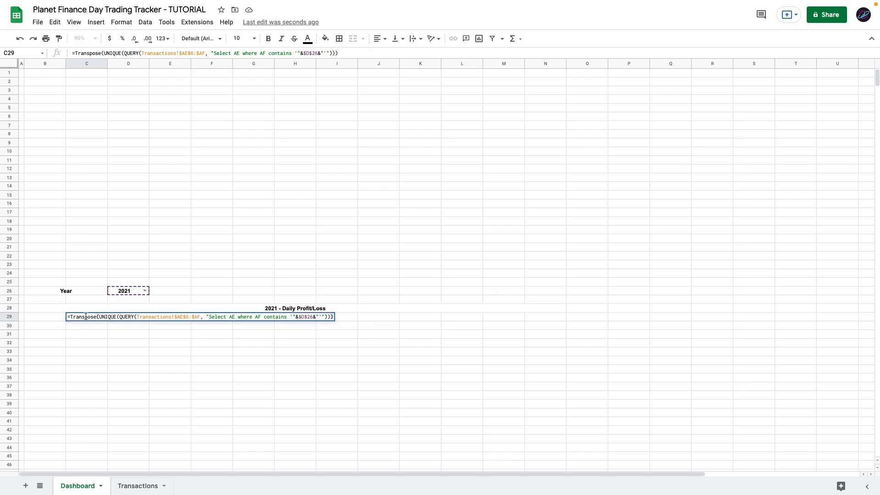
{"action": "left_click", "coordinate": [86, 316]}
{"action": "left_click", "coordinate": [105, 317]}
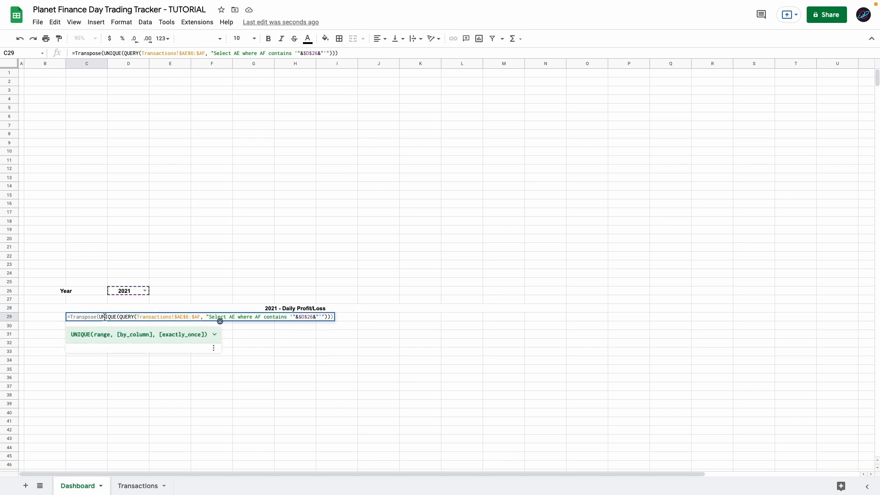
{"action": "left_click", "coordinate": [138, 316]}
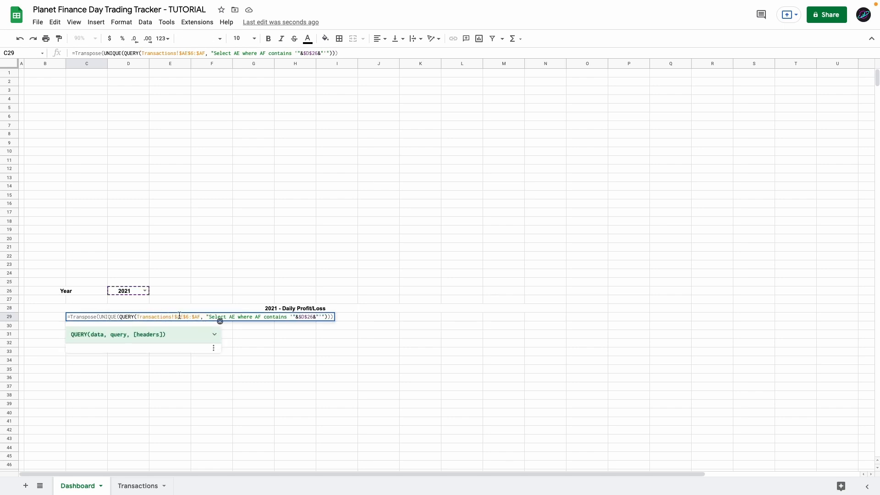
{"action": "left_click", "coordinate": [216, 317]}
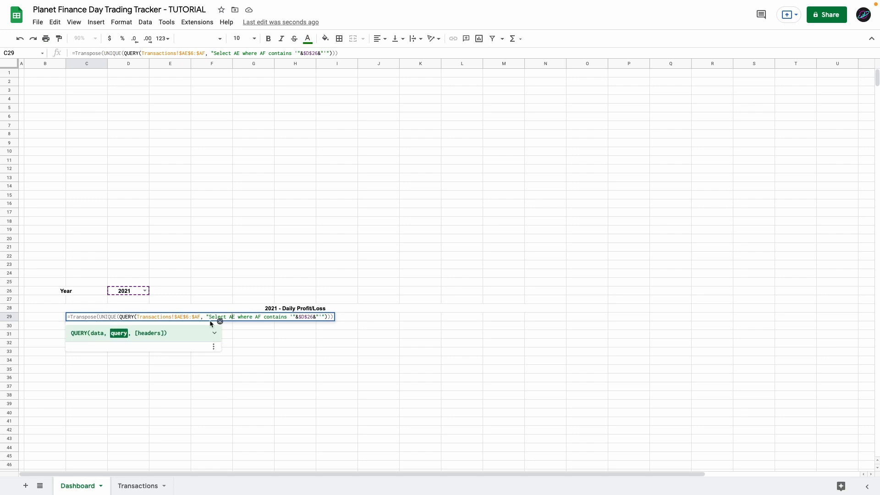
{"action": "double_click", "coordinate": [259, 317]}
Enter =IFERROR(IF(C29="","",1),"") in B30 as the first day number
{"action": "left_click", "coordinate": [39, 326]}
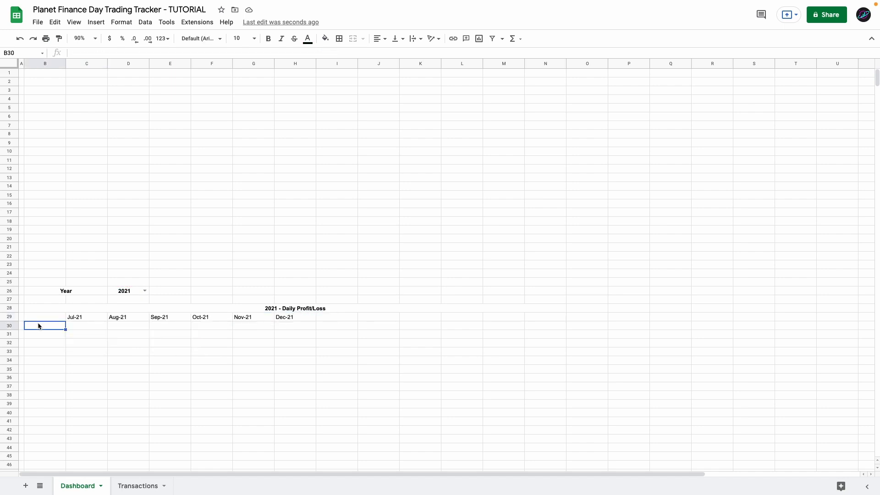
{"action": "type", "text": "=IFERROR(IF(C29=\"\",\"\",1),\"\")"}
{"action": "key", "text": "Return"}
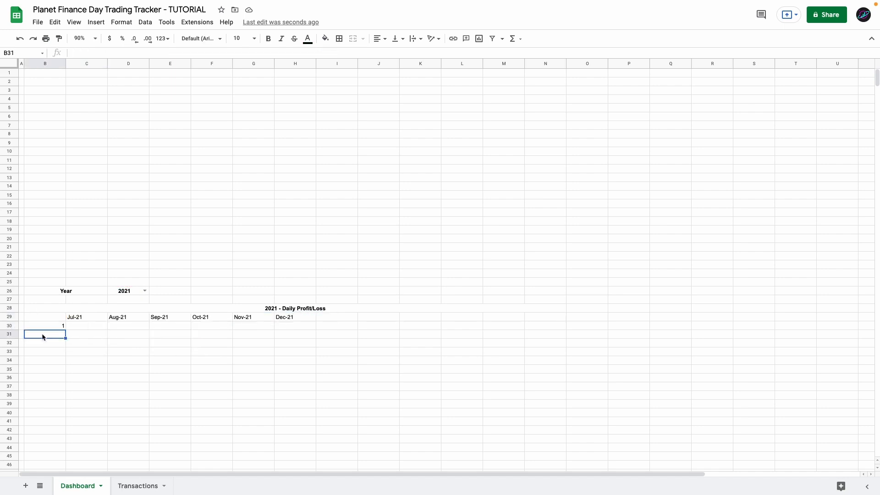
Enter =B30+1 in B31 and fill it down column B to day 31, clearing any surplus cells
{"action": "type", "text": "=B30+1"}
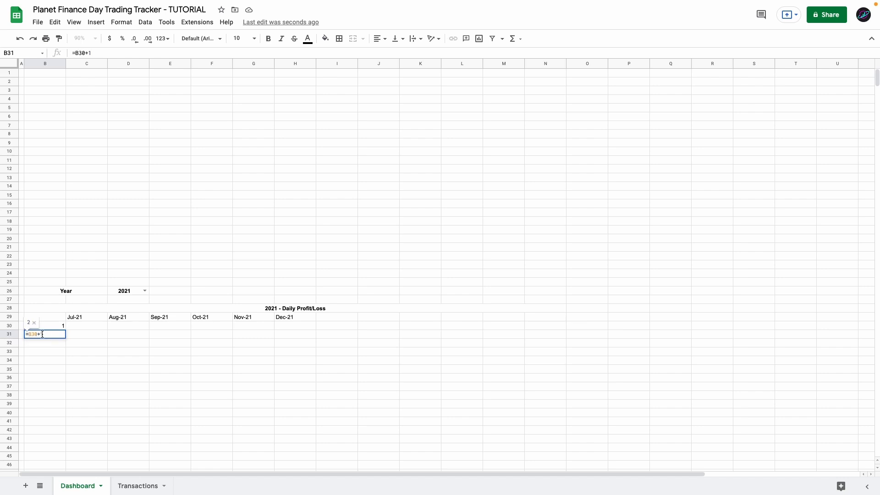
{"action": "key", "text": "Return"}
{"action": "double_click", "coordinate": [55, 336]}
{"action": "key", "text": "Escape"}
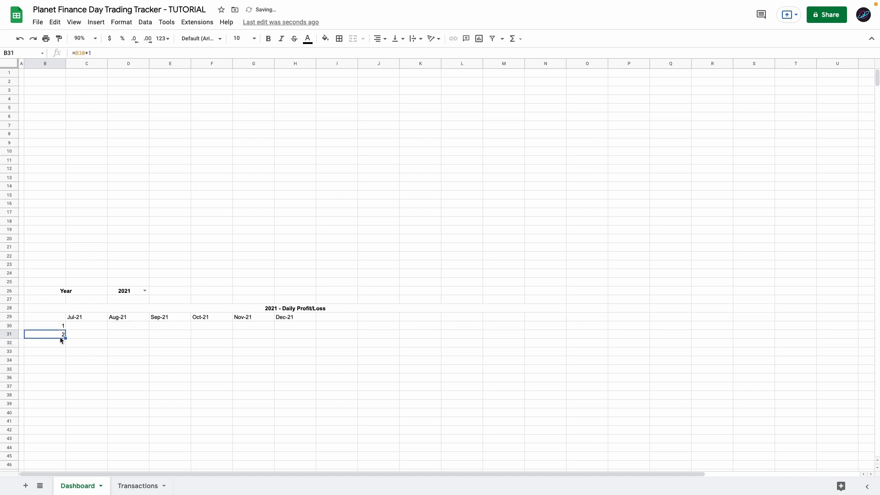
{"action": "left_click_drag", "start_coordinate": [63, 336], "coordinate": [56, 368]}
{"action": "left_click", "coordinate": [60, 346]}
{"action": "key", "text": "Delete"}
Enter =IF(ISBLANK(C$29),"", SUMIFS(Transactions!$Y$6:$Y,Transactions!$AD$6:$AD,$B30,Transactions!$AE$6:$AE,C$29)) in C30 and review its arguments
{"action": "scroll", "coordinate": [55, 345], "scroll_direction": "up", "scroll_amount": 6}
{"action": "double_click", "coordinate": [75, 230]}
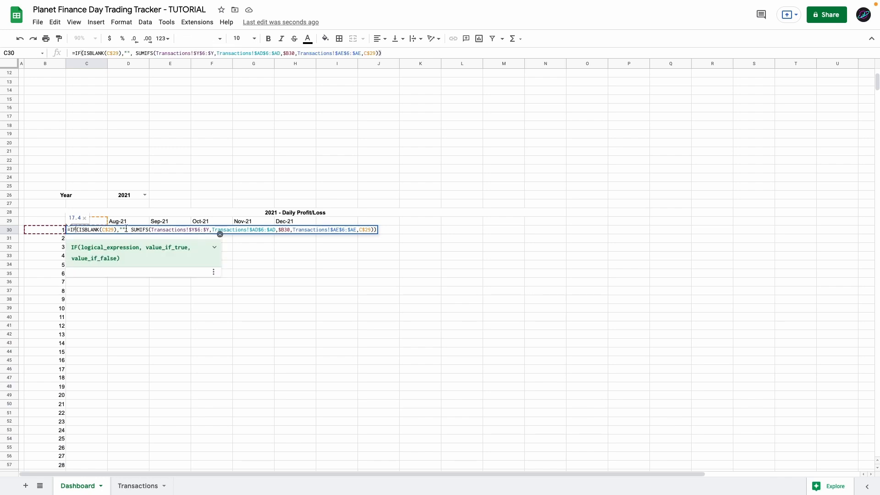
{"action": "left_click", "coordinate": [159, 231]}
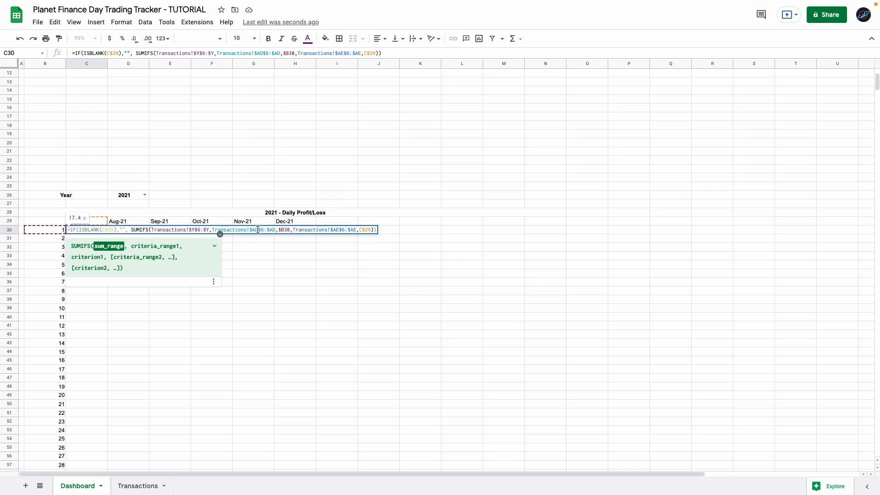
{"action": "left_click", "coordinate": [257, 229]}
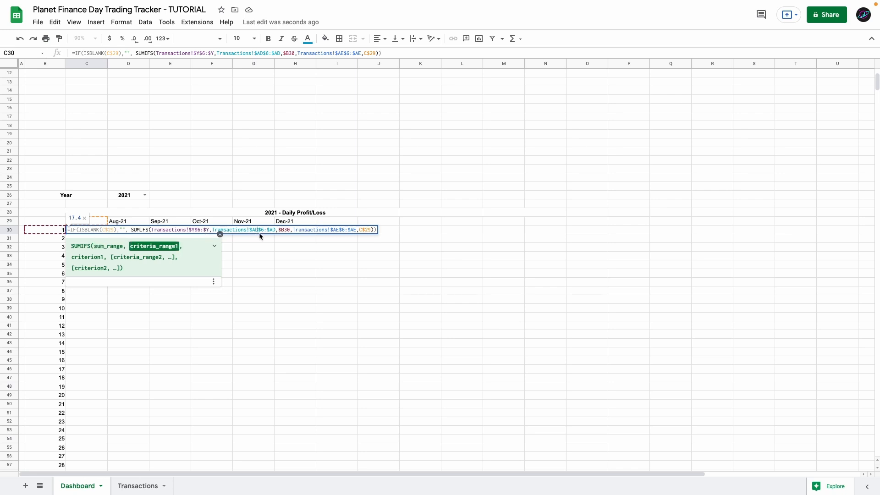
{"action": "left_click", "coordinate": [329, 230]}
{"action": "key", "text": "Escape"}
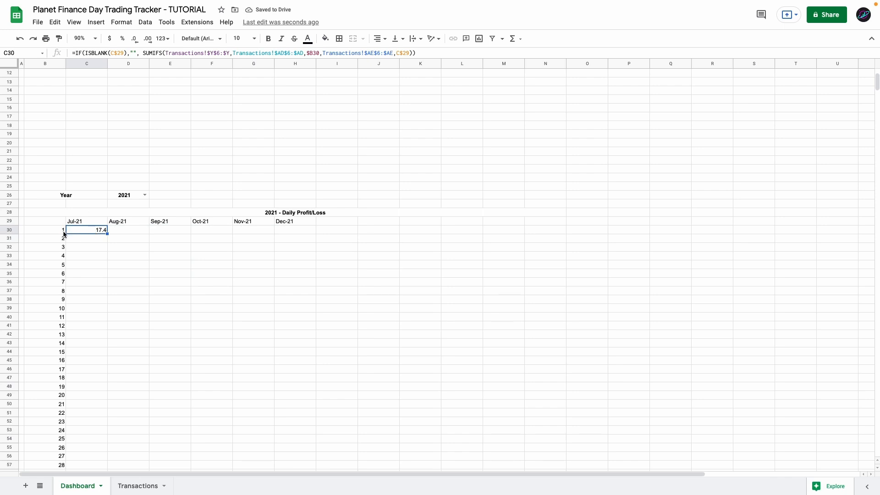
Check C30 against the Actual Profit/Loss of the 1-Jul-2021 trade on the Transactions sheet and return to the Dashboard
{"action": "left_click", "coordinate": [65, 230]}
{"action": "left_click", "coordinate": [94, 233]}
{"action": "left_click", "coordinate": [130, 485]}
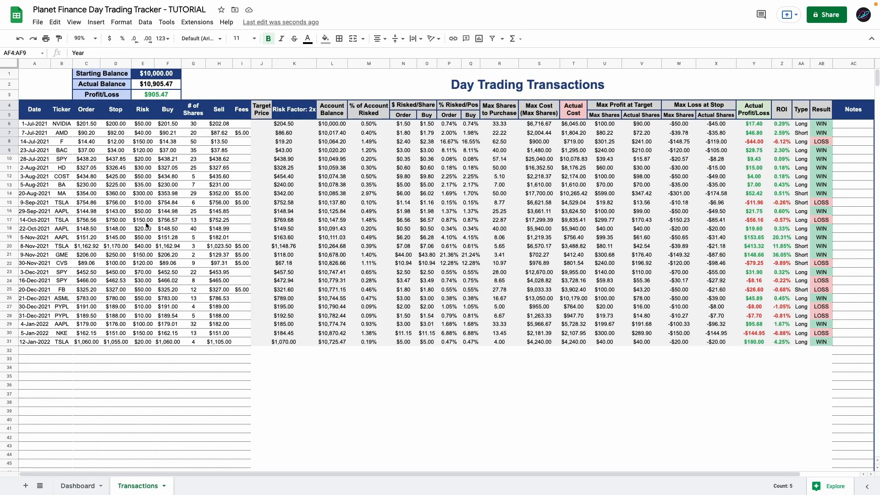
{"action": "left_click", "coordinate": [41, 125]}
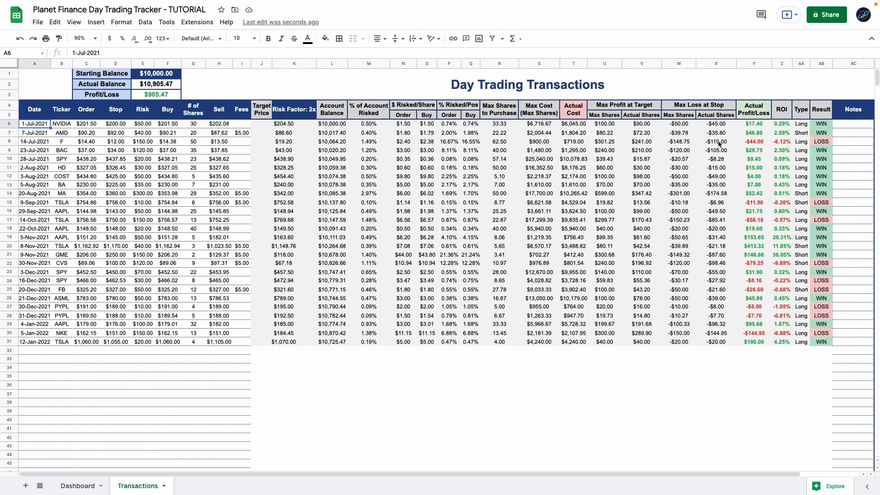
{"action": "left_click", "coordinate": [758, 124]}
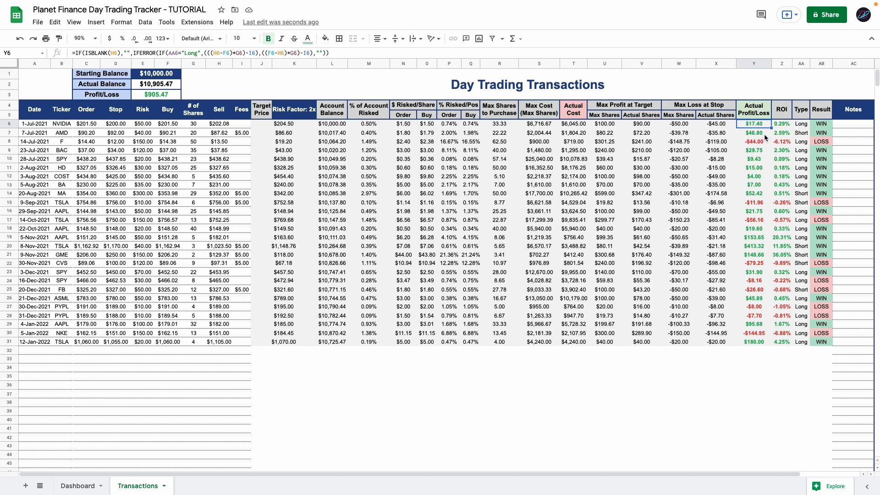
{"action": "left_click", "coordinate": [71, 483]}
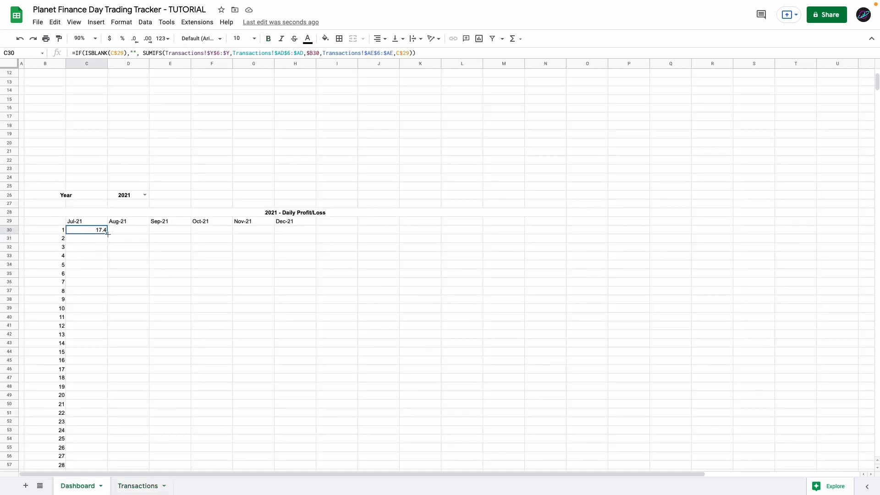
Fill the C30 formula across to column N and down to day 31, and clear the surplus cells below row 60
{"action": "left_click_drag", "start_coordinate": [107, 233], "coordinate": [548, 239]}
{"action": "left_click_drag", "start_coordinate": [566, 234], "coordinate": [555, 469]}
{"action": "left_click_drag", "start_coordinate": [86, 395], "coordinate": [618, 457]}
{"action": "key", "text": "Delete"}
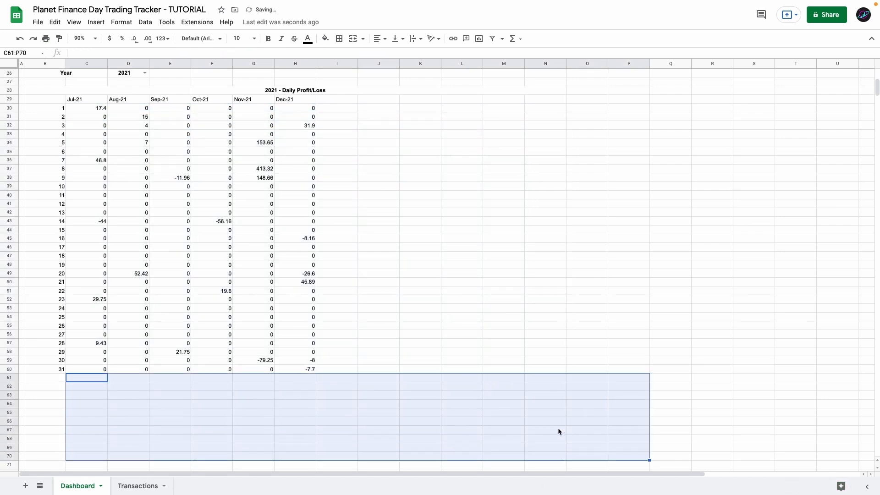
Check the nonzero daily profit and loss values in the July and August columns
{"action": "left_click", "coordinate": [100, 273]}
{"action": "scroll", "coordinate": [108, 246], "scroll_direction": "up", "scroll_amount": 1}
{"action": "left_click_drag", "start_coordinate": [92, 151], "coordinate": [186, 246]}
{"action": "left_click", "coordinate": [91, 205]}
{"action": "left_click", "coordinate": [90, 265]}
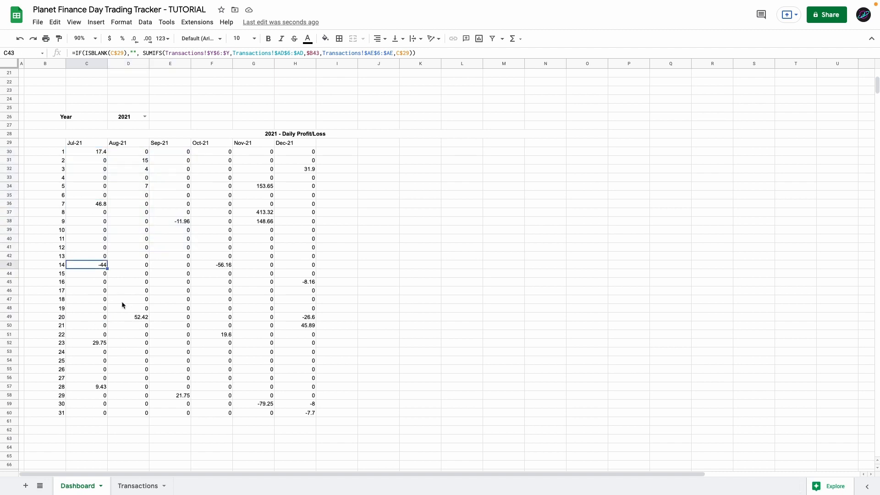
{"action": "left_click", "coordinate": [126, 316]}
{"action": "left_click", "coordinate": [97, 344]}
{"action": "left_click", "coordinate": [95, 386]}
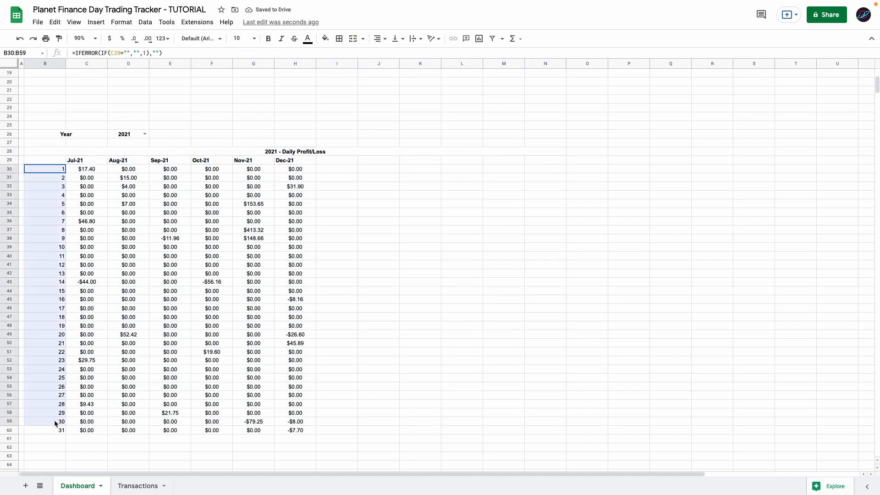
Enter =IF(ISBLANK(C29),"",SUM(C30:C60)) in C61 and fill it across to N61 for the monthly totals
{"action": "left_click", "coordinate": [82, 407]}
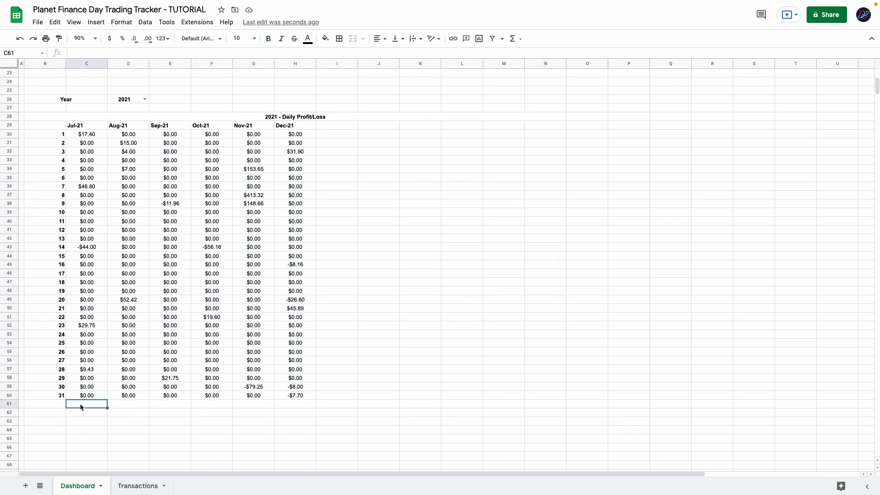
{"action": "double_click", "coordinate": [80, 406]}
{"action": "type", "text": "=IF(ISBLANK(C29),\"\",SUM(C30:C60))"}
{"action": "left_click", "coordinate": [84, 404]}
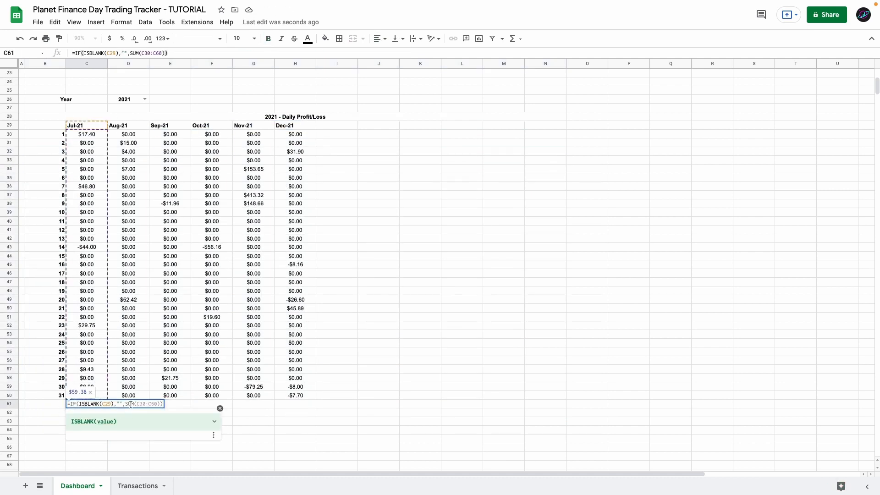
{"action": "left_click", "coordinate": [131, 404]}
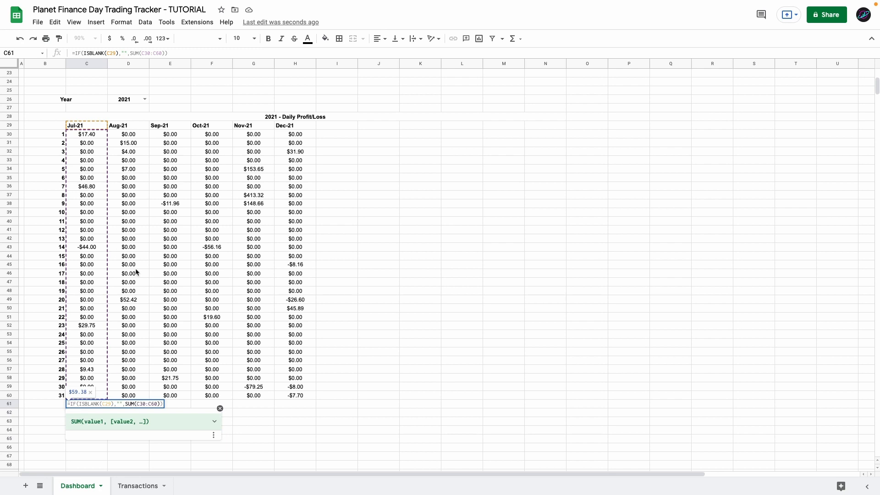
{"action": "key", "text": "Return"}
{"action": "left_click", "coordinate": [91, 405]}
{"action": "left_click_drag", "start_coordinate": [107, 408], "coordinate": [544, 408]}
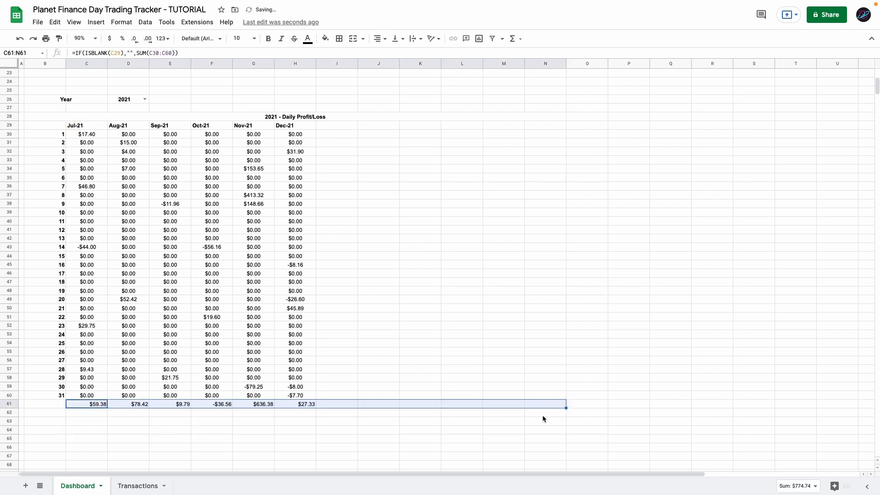
Add outline borders around the title in B28:N28 and the daily values in C30:N60
{"action": "left_click", "coordinate": [295, 116]}
{"action": "left_click", "coordinate": [339, 39]}
{"action": "left_click_drag", "start_coordinate": [87, 134], "coordinate": [548, 397]}
Narrow the day number column B and the month columns C to N so the table is compact
{"action": "scroll", "coordinate": [539, 140], "scroll_direction": "up", "scroll_amount": 5}
{"action": "left_click_drag", "start_coordinate": [87, 64], "coordinate": [545, 63]}
{"action": "left_click_drag", "start_coordinate": [66, 63], "coordinate": [35, 64]}
Add borders around the Year label and the year dropdown in row 26
{"action": "scroll", "coordinate": [193, 183], "scroll_direction": "down", "scroll_amount": 5}
{"action": "left_click_drag", "start_coordinate": [40, 126], "coordinate": [63, 125]}
{"action": "left_click", "coordinate": [339, 38]}
{"action": "left_click", "coordinate": [156, 143]}
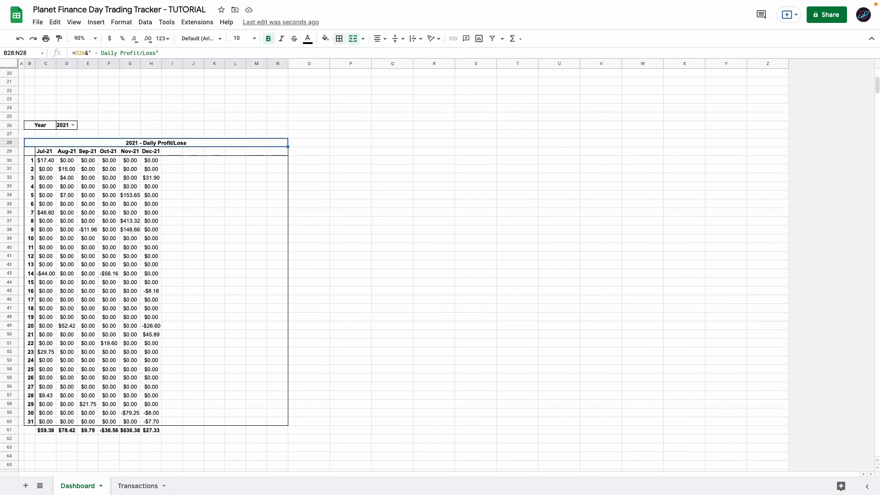
Narrow spacer column O and enter =D26&" - Monthly Analysis" in P28 as the title of a second table
{"action": "left_click_drag", "start_coordinate": [330, 64], "coordinate": [294, 64]}
{"action": "left_click", "coordinate": [315, 143]}
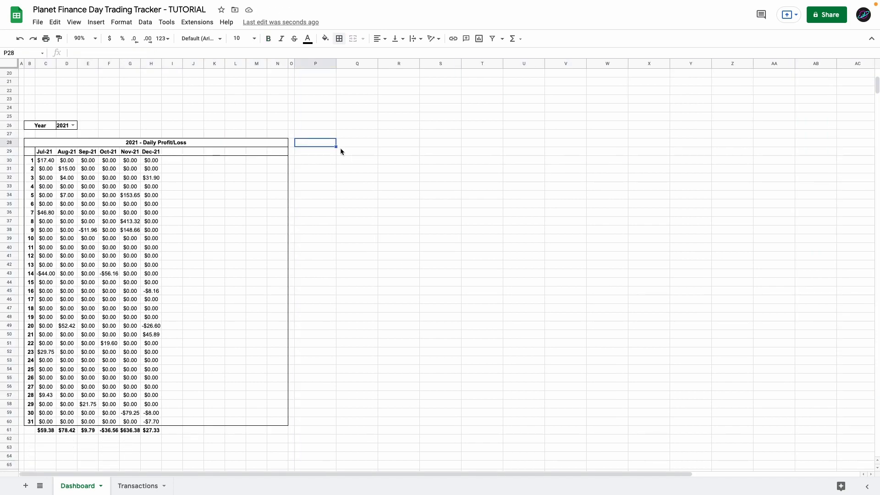
{"action": "type", "text": "="}
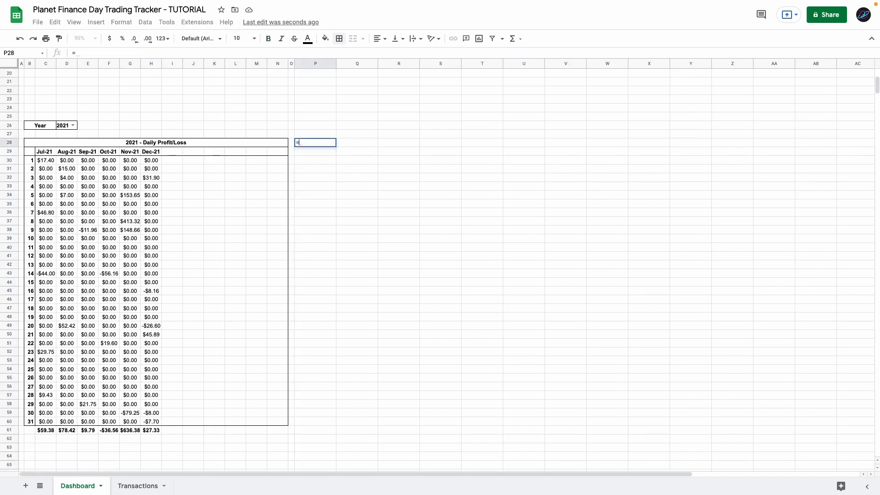
{"action": "left_click", "coordinate": [64, 125]}
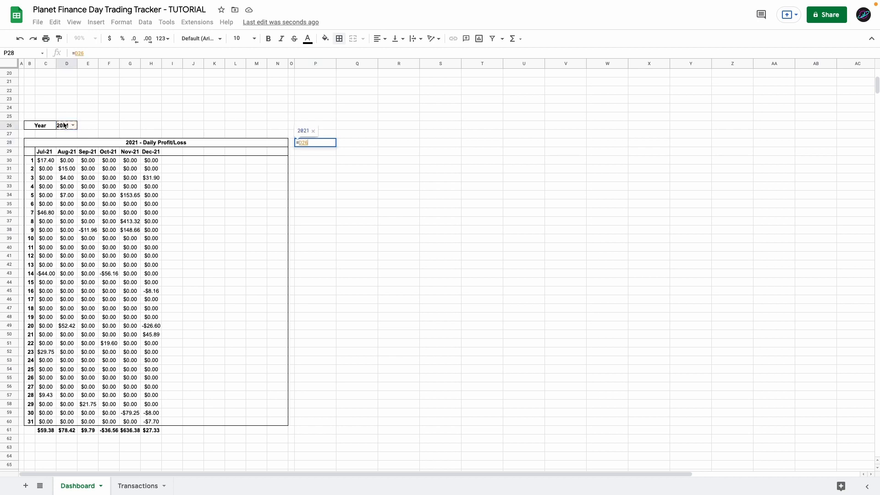
{"action": "type", "text": "&\" - Monthly Analysis\""}
{"action": "key", "text": "Return"}
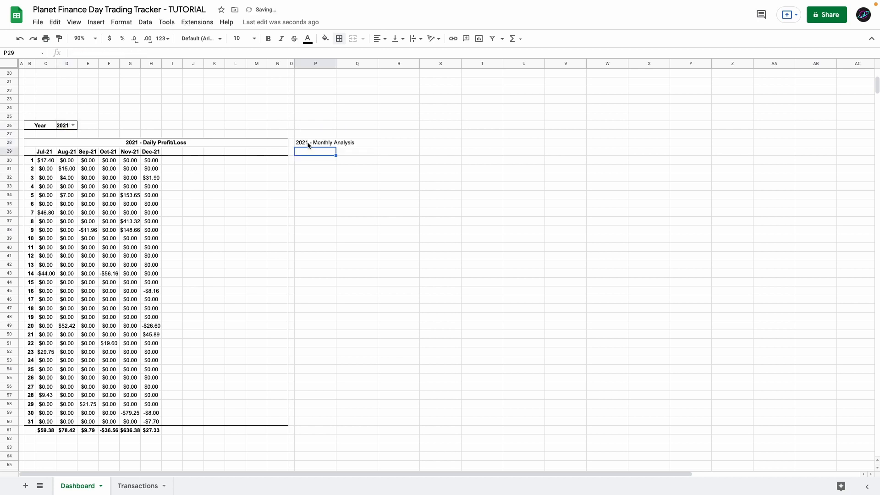
Merge P28:AC28 and make the Monthly Analysis title bold
{"action": "left_click_drag", "start_coordinate": [315, 142], "coordinate": [858, 142]}
{"action": "left_click", "coordinate": [352, 39]}
{"action": "key", "text": "ctrl+b"}
Enter row 29 headers: Month, Profit/Loss, ROI, Trades, Wins, Losses, Win Rate, Avg Win, Avg Loss, Top win, Top Loss, Avg Risk/Trade, Avg Reward/Trade, Avg Risk:Reward
{"action": "left_click", "coordinate": [315, 152]}
{"action": "type", "text": "Month"}
{"action": "key", "text": "Tab"}
{"action": "type", "text": "Profit/ Loss"}
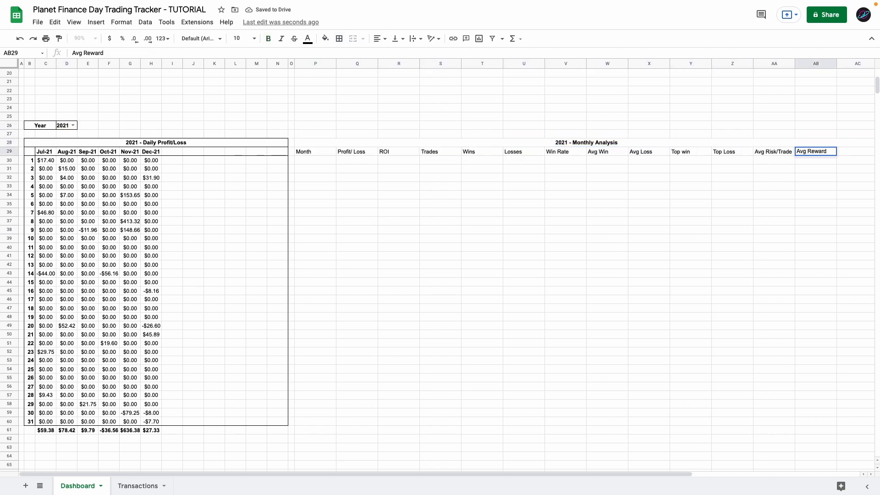
{"action": "left_click_drag", "start_coordinate": [269, 317], "coordinate": [512, 331]}
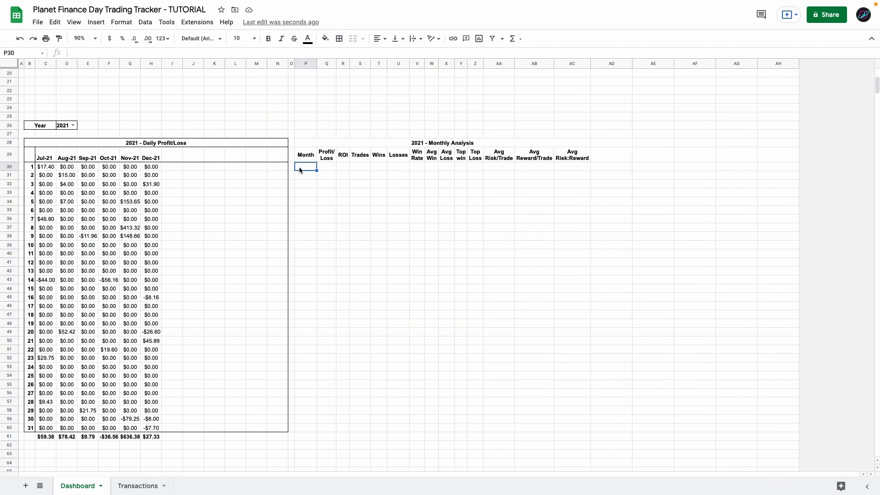
Enter =UNIQUE(QUERY(Transactions!$AE$6:$AF, "Select AE where AF contains '"&$D$26&"'")) in P30 to list the selected year's months
{"action": "double_click", "coordinate": [299, 168]}
{"action": "type", "text": "=UNIQUE(QUERY(Transactions!$AE$6:$AF, \"Select AE where AF contains '\"&$D$26&\"'\"))"}
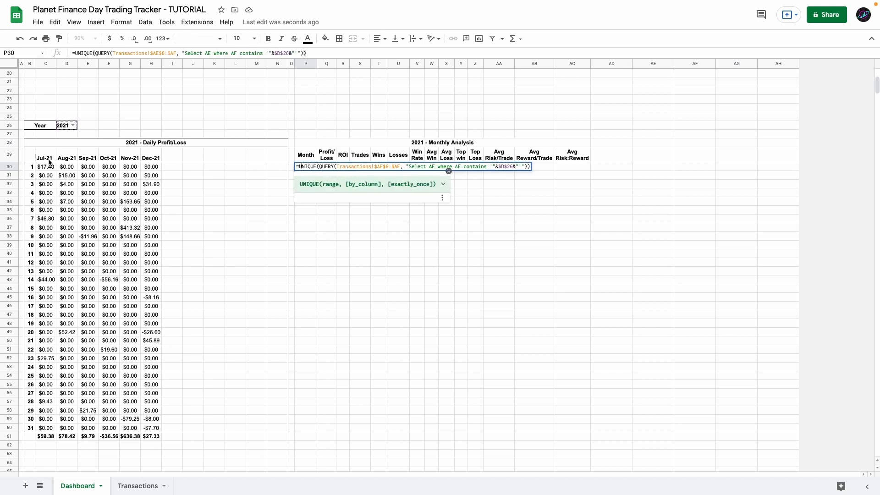
{"action": "left_click", "coordinate": [308, 169]}
{"action": "key", "text": "Return"}
{"action": "left_click", "coordinate": [313, 169]}
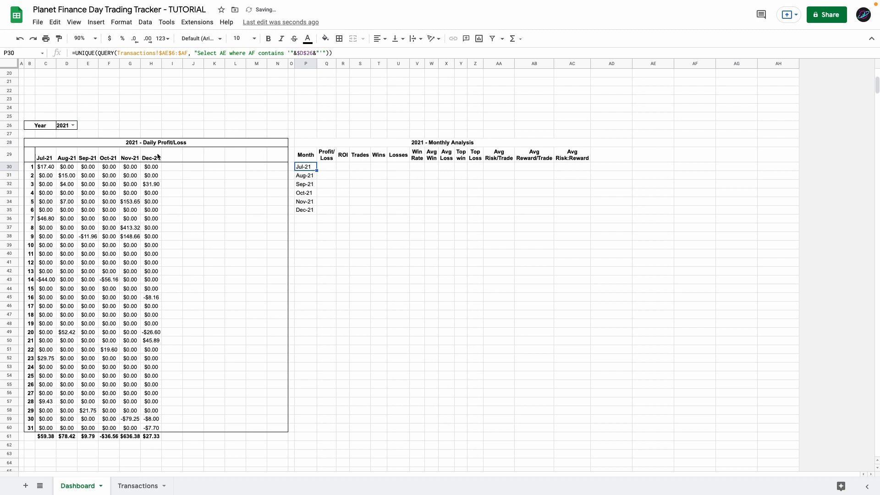
Test the year selector in D26 by choosing 2022 and checking both tables, and return it to 2021
{"action": "left_click", "coordinate": [75, 128]}
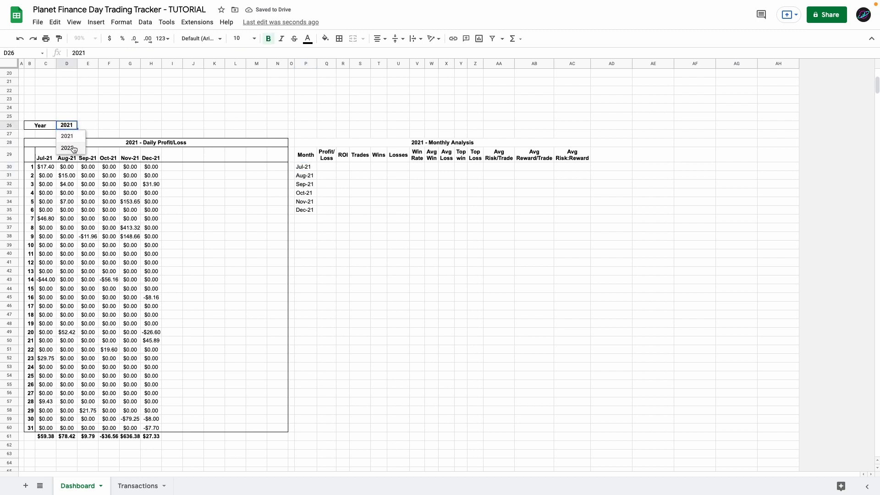
{"action": "left_click", "coordinate": [68, 148]}
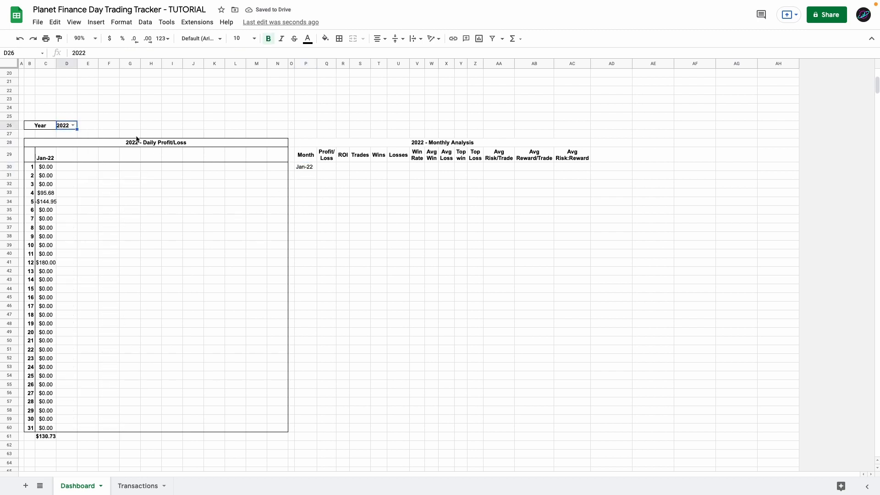
{"action": "left_click", "coordinate": [137, 143]}
{"action": "left_click", "coordinate": [418, 144]}
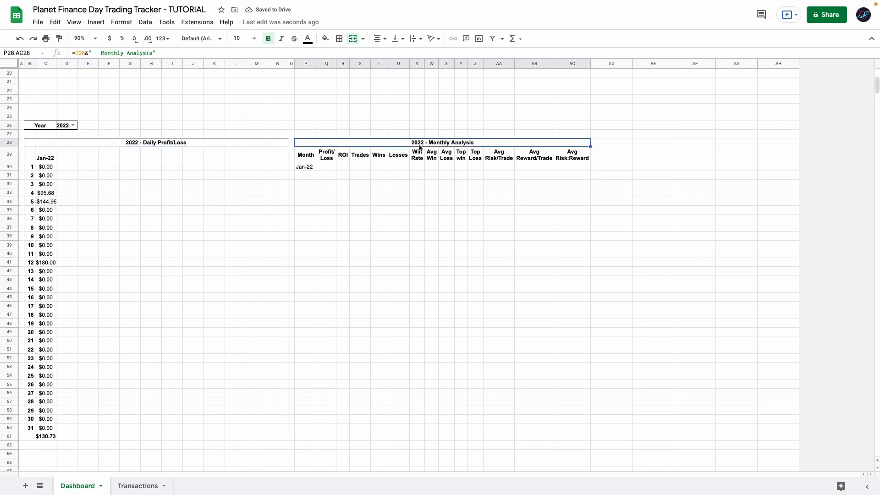
Enter =IF(ISBLANK(P30),"",SUMIF(Transactions!$AE$6:$AE,P30,Transactions!$Y$6:$Y)) in Q30 and fill it down the Profit/Loss column
{"action": "left_click", "coordinate": [326, 168]}
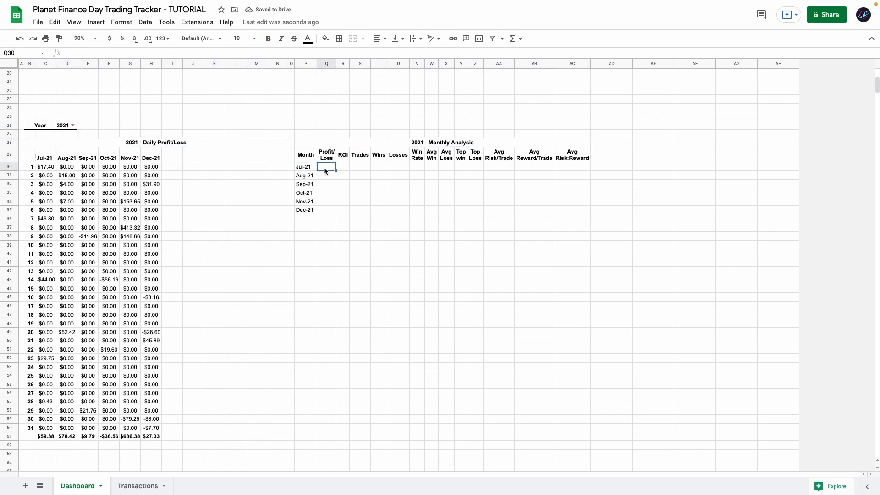
{"action": "double_click", "coordinate": [332, 168]}
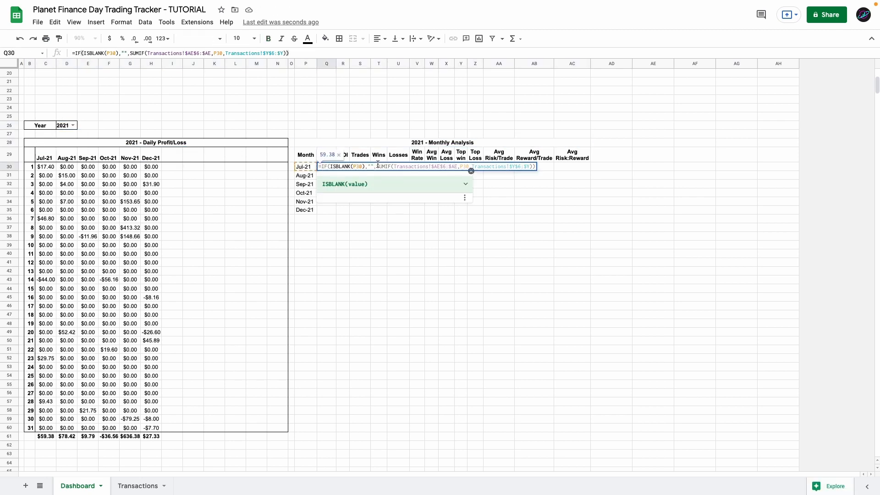
{"action": "left_click", "coordinate": [377, 166]}
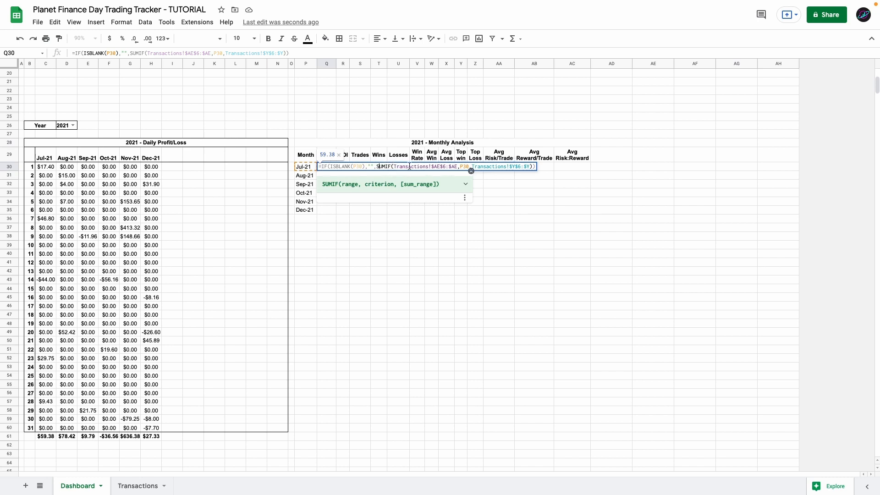
{"action": "left_click", "coordinate": [432, 168]}
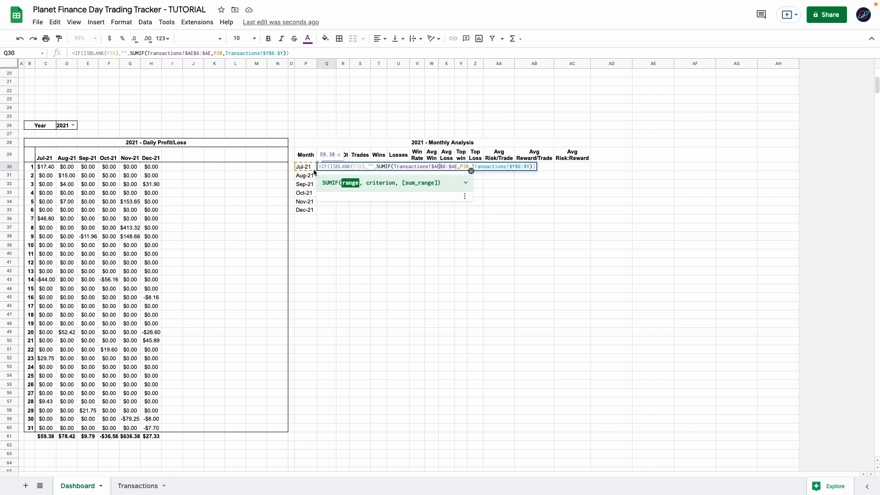
{"action": "key", "text": "ctrl+Return"}
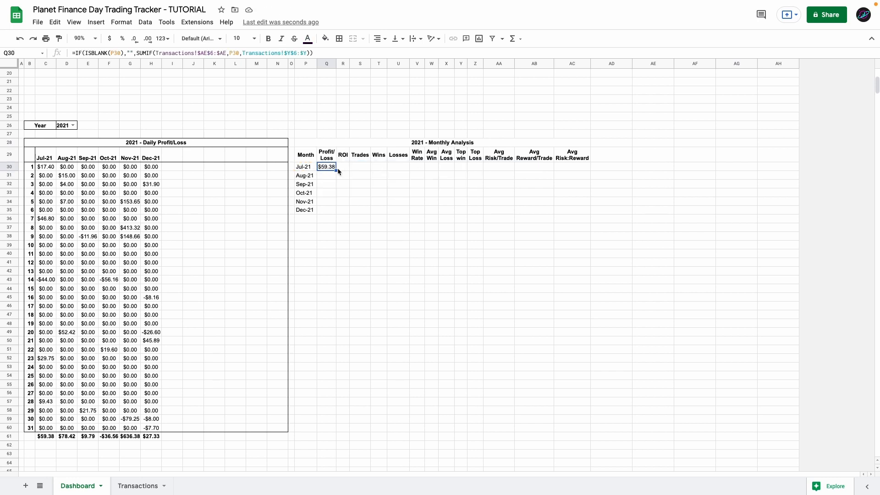
{"action": "left_click_drag", "start_coordinate": [336, 170], "coordinate": [535, 283]}
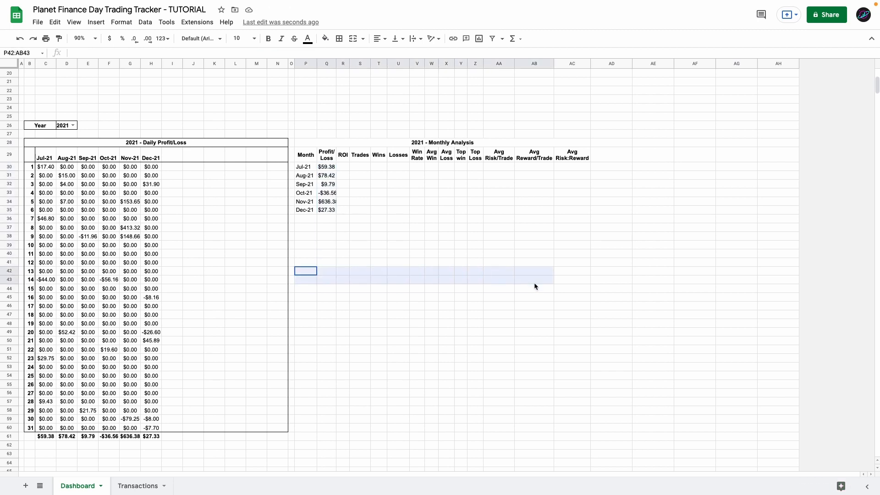
Enter =D26 in P42 as the year label for the totals row of the monthly analysis
{"action": "left_click", "coordinate": [306, 271]}
{"action": "type", "text": "="}
{"action": "left_click", "coordinate": [63, 126]}
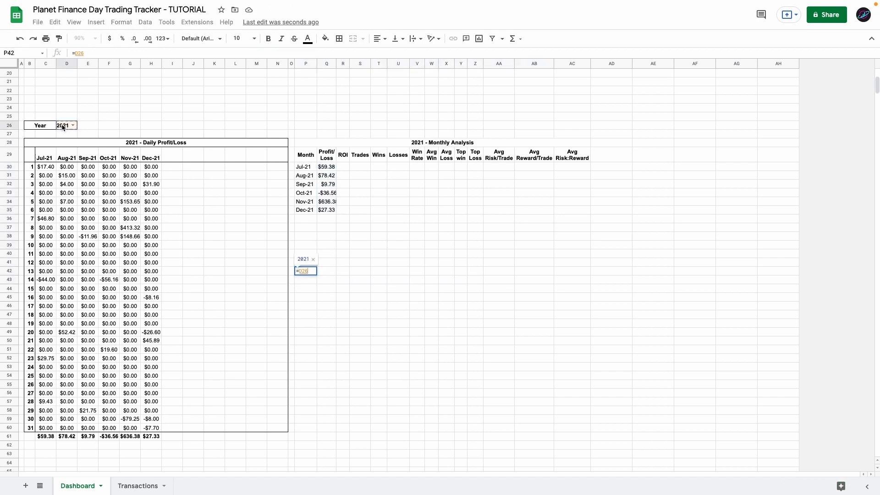
{"action": "key", "text": "Return"}
{"action": "left_click", "coordinate": [326, 272]}
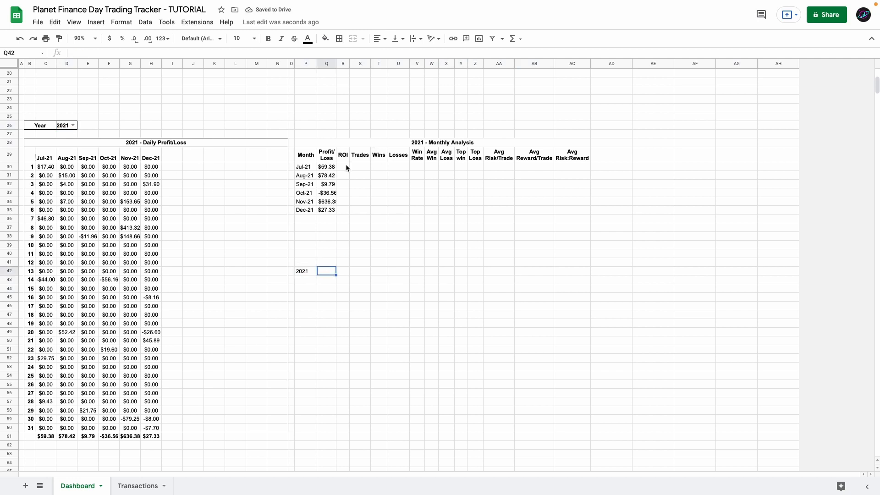
Enter =IF(ISBLANK(P30),"",IFERROR((((SUMIF(Transactions!$AE$6:$AE,P30,Transactions!$Y$6:$Y)+SUMIF(Transactions!$AE$6:$AE,P30,Transactions!$T$6:$T))/SUMIF(Transactions!$AE$6:$AE,P30,Transactions!$T$6:$T))-1),"")) in R30, fill it down to R41, and widen column R to fit
{"action": "left_click_drag", "start_coordinate": [347, 167], "coordinate": [523, 197]}
{"action": "left_click_drag", "start_coordinate": [330, 273], "coordinate": [586, 271]}
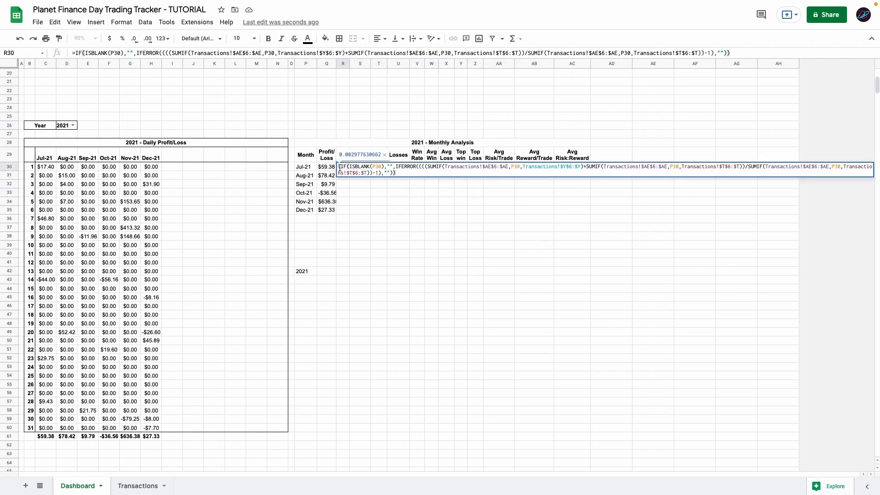
{"action": "double_click", "coordinate": [349, 64]}
{"action": "left_click_drag", "start_coordinate": [354, 171], "coordinate": [353, 264]}
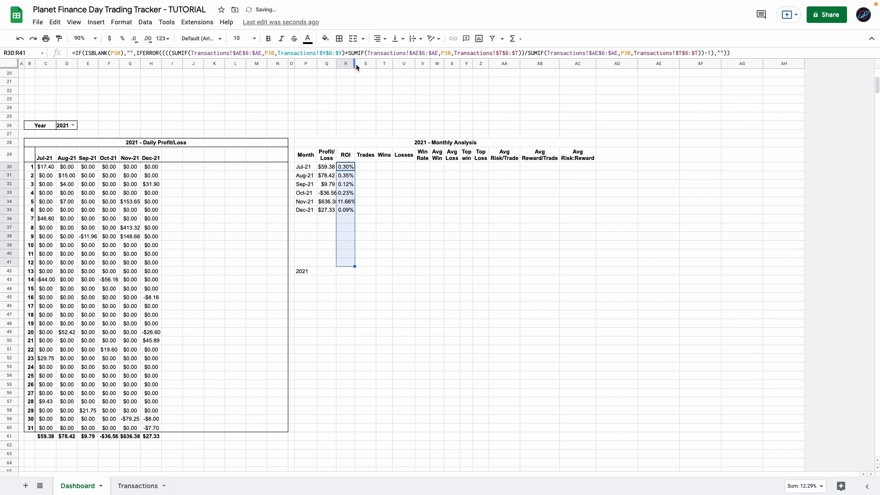
{"action": "double_click", "coordinate": [356, 63]}
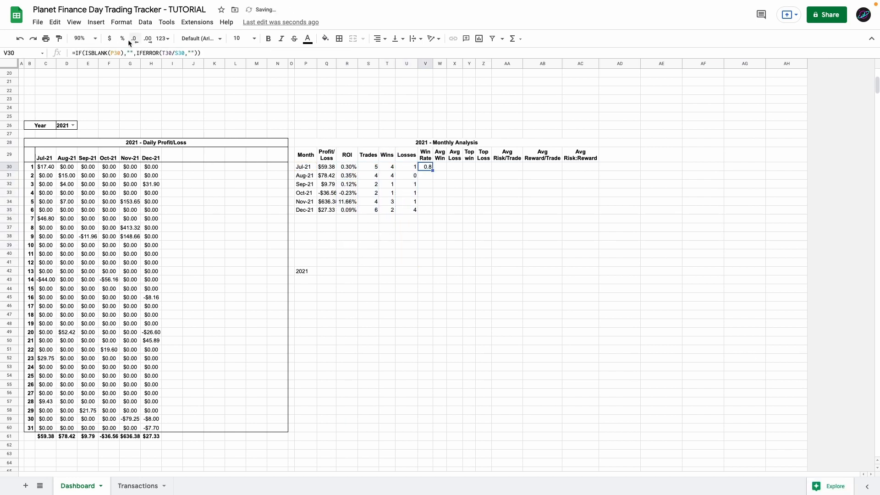
Enter =IF(ISBLANK(P30),"",IFERROR(T30/S30,"")) in V30 as a percentage and =IF(ISBLANK(P30),"",AVERAGEIFS(Transactions!$Y$6:$Y,Transactions!$AE$6:$AE,P30,Transactions!$AB$6:$AB,"WIN")) in W30, filling both down
{"action": "left_click_drag", "start_coordinate": [432, 170], "coordinate": [430, 257]}
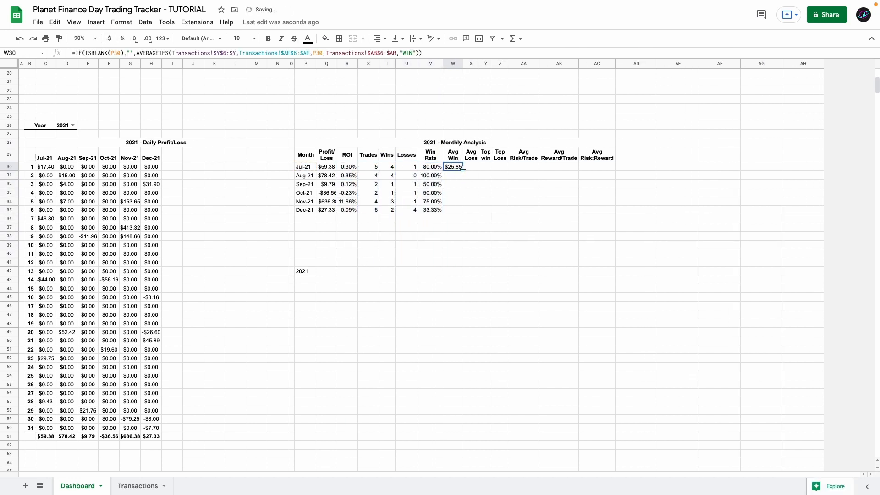
{"action": "left_click_drag", "start_coordinate": [463, 170], "coordinate": [463, 264]}
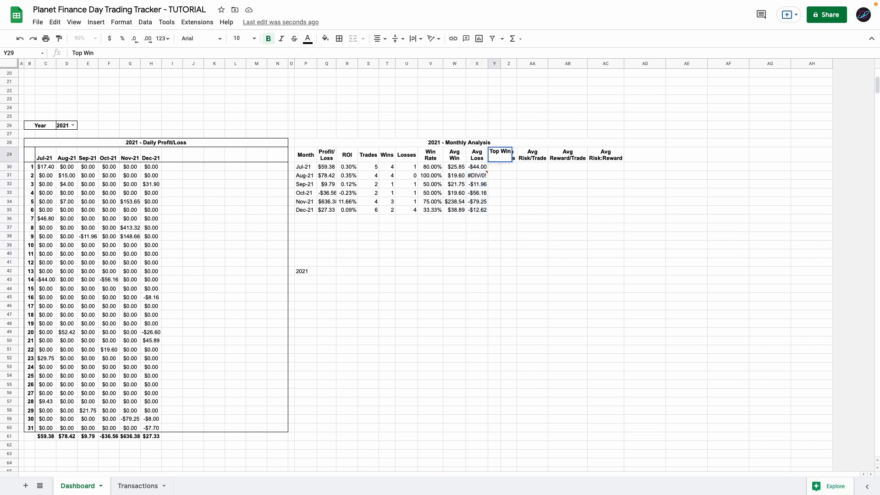
Rename the header in Y29 to Top Win and fill the top win formula from Y30 down the column
{"action": "key", "text": "Return"}
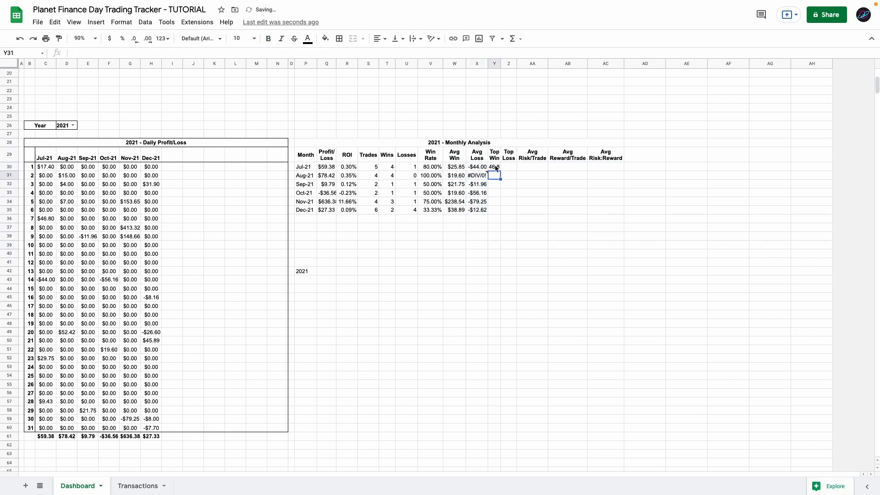
{"action": "left_click_drag", "start_coordinate": [500, 170], "coordinate": [500, 265]}
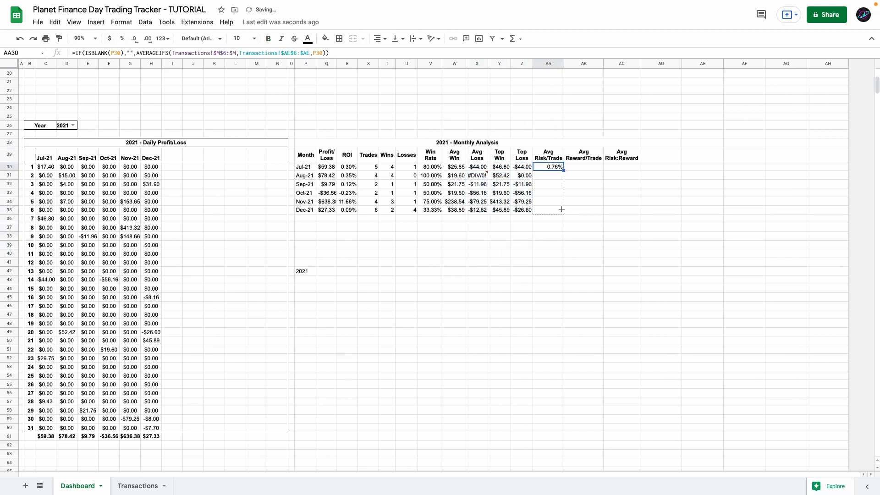
Fill columns AA to AC, with =IF(ISBLANK(P30),"",AVERAGEIFS(Transactions!$M$6:$M,Transactions!$AE$6:$AE,P30)) in AA30 and =IF(ISBLANK(P30),"",SUBSTITUTE(TEXT(AA30/AB30,"?/?"),"/",":")) in AC30
{"action": "key", "text": "ctrl+Return"}
{"action": "left_click", "coordinate": [573, 165]}
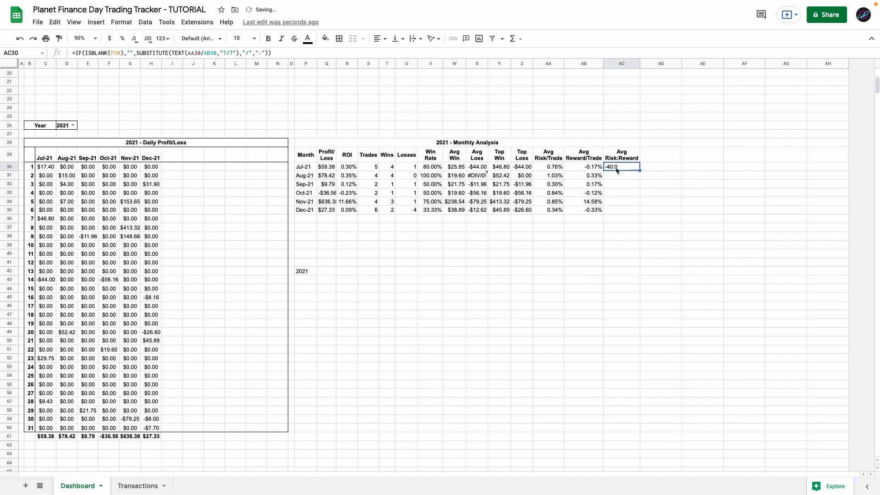
{"action": "left_click_drag", "start_coordinate": [621, 166], "coordinate": [631, 257]}
{"action": "key", "text": "ctrl+Return"}
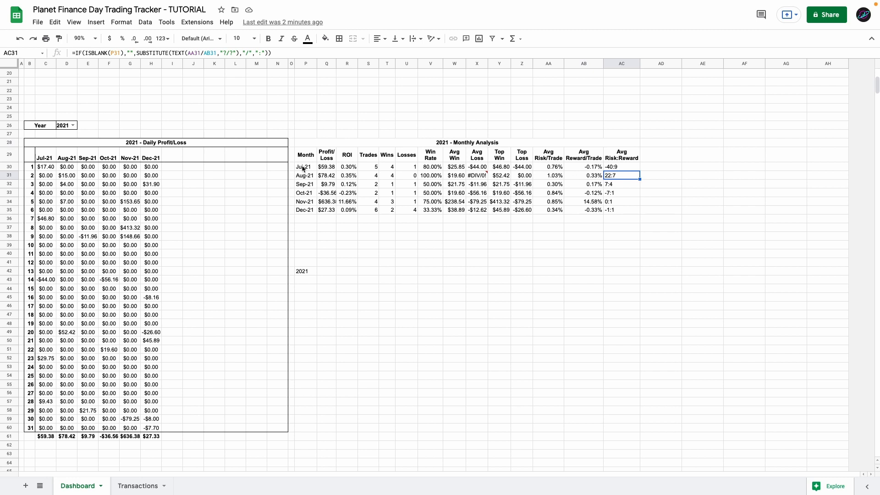
Enter =SUM(Q30:Q41) in Q42 for the yearly profit/loss and widen column Q to fit
{"action": "left_click_drag", "start_coordinate": [301, 168], "coordinate": [477, 168]}
{"action": "left_click", "coordinate": [323, 273]}
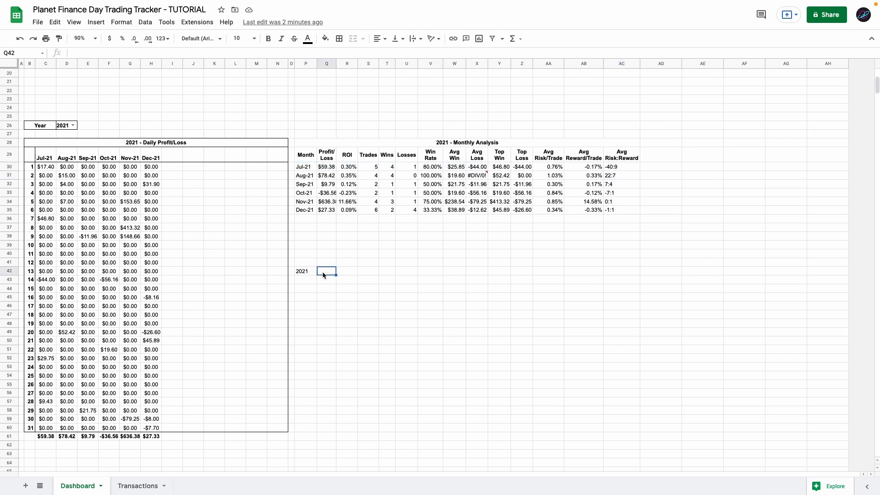
{"action": "type", "text": "=SUM(Q30:Q41)"}
{"action": "key", "text": "Return"}
{"action": "double_click", "coordinate": [336, 64]}
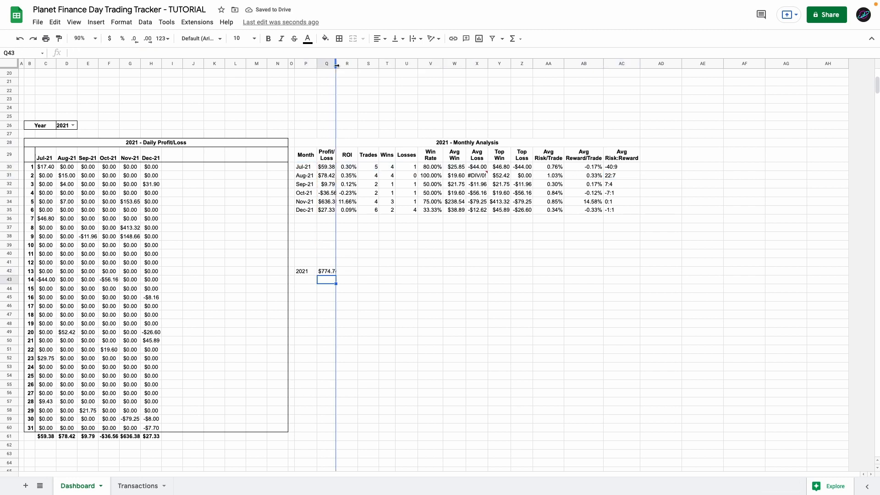
Paste the yearly ROI formula into R42 and enter =SUM(S30:S41) in S42 for the total trades
{"action": "left_click", "coordinate": [349, 270]}
{"action": "key", "text": "ctrl+v"}
{"action": "key", "text": "Tab"}
{"action": "type", "text": "=SUM("}
{"action": "left_click_drag", "start_coordinate": [372, 167], "coordinate": [372, 263]}
{"action": "key", "text": "Return"}
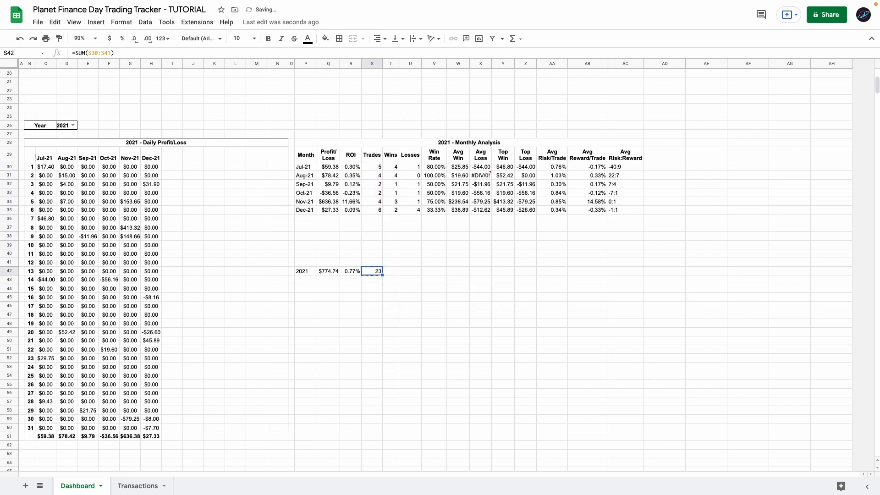
Enter =SUM(T30:T41) in T42 for total wins and =SUM(U30:U41) in U42 for total losses
{"action": "left_click", "coordinate": [390, 271]}
{"action": "type", "text": "=SUM(T30:T41)"}
{"action": "left_click", "coordinate": [410, 271]}
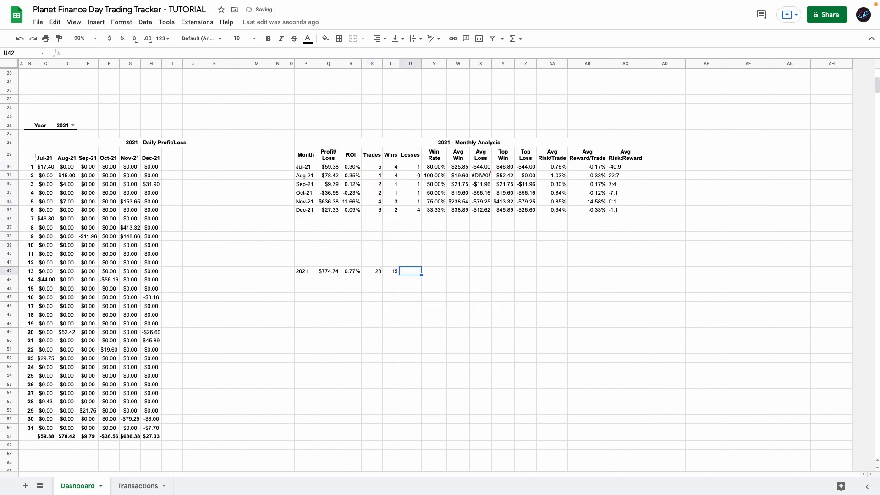
{"action": "type", "text": "=SUM(U30:U41)"}
Examine the ROI formula in R30 and how its SUMIF ranges match the month in P30
{"action": "double_click", "coordinate": [352, 170]}
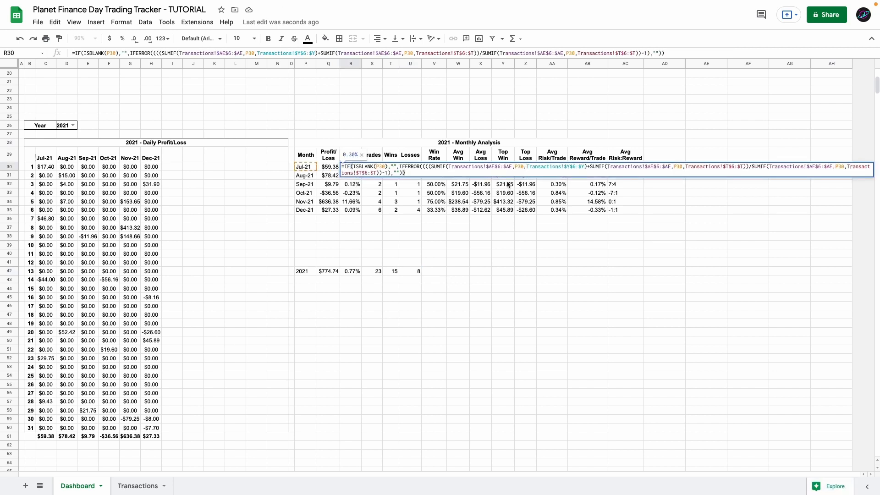
{"action": "left_click", "coordinate": [493, 168]}
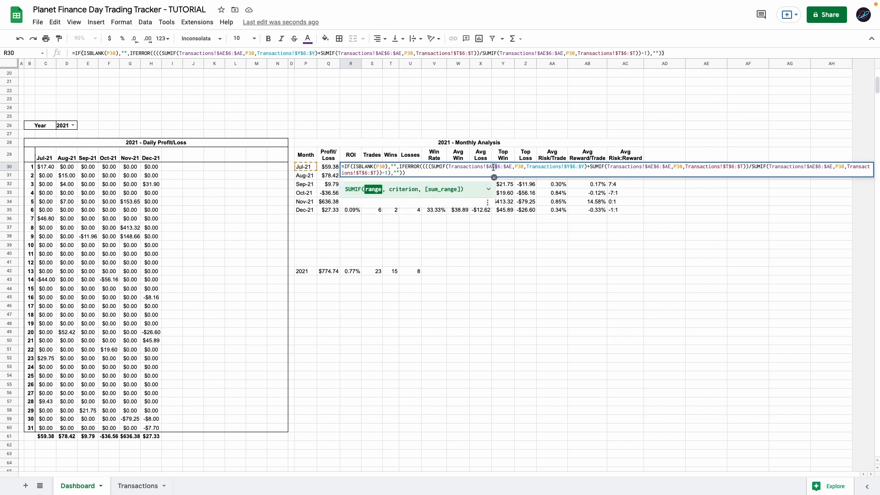
{"action": "key", "text": "Return"}
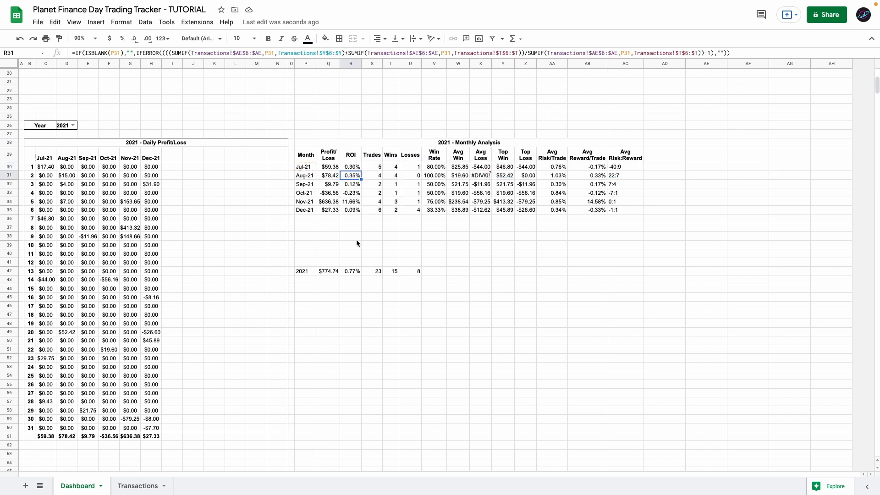
Examine the yearly ROI formula in R42 and how its SUMIF ranges match the year in P42
{"action": "double_click", "coordinate": [342, 271]}
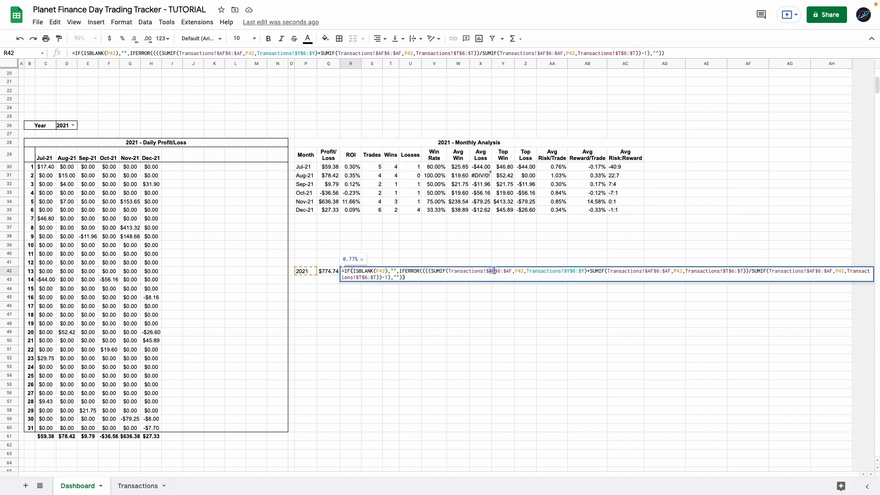
{"action": "left_click", "coordinate": [494, 270]}
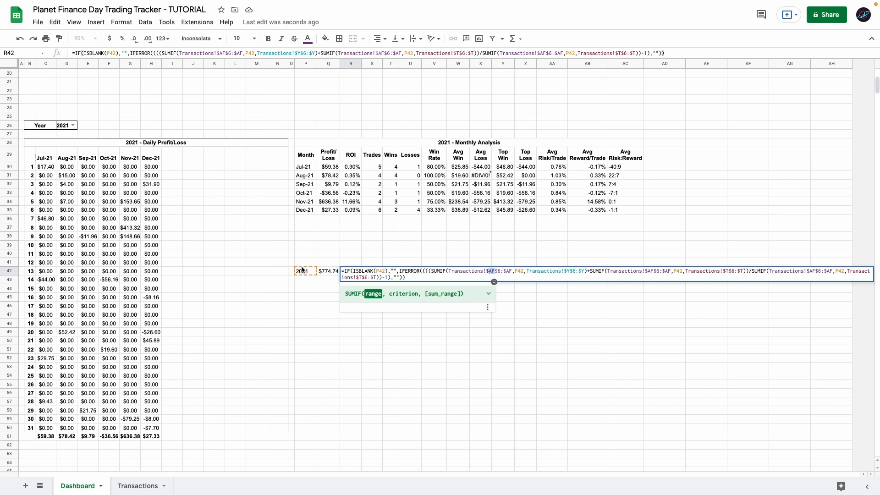
{"action": "key", "text": "Return"}
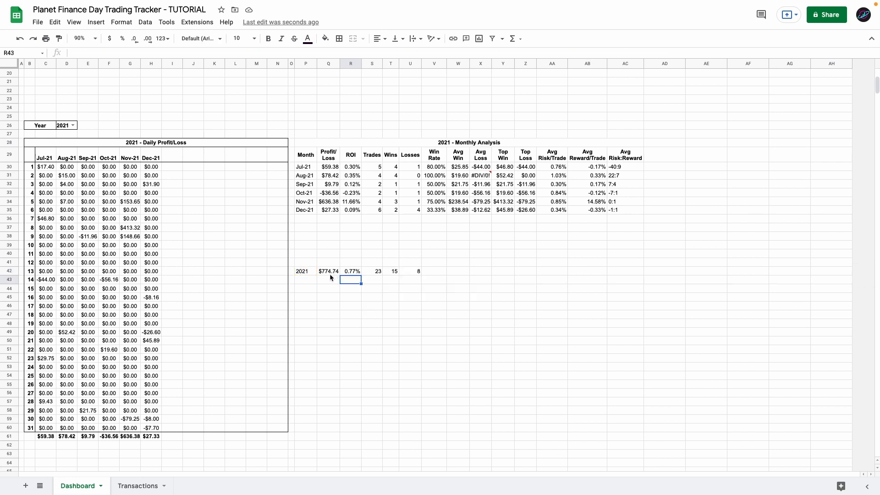
Fill V42:Y42 with the yearly win rate, average win, average loss and top win formulas, formatting the amounts as currency
{"action": "left_click_drag", "start_coordinate": [312, 271], "coordinate": [610, 271]}
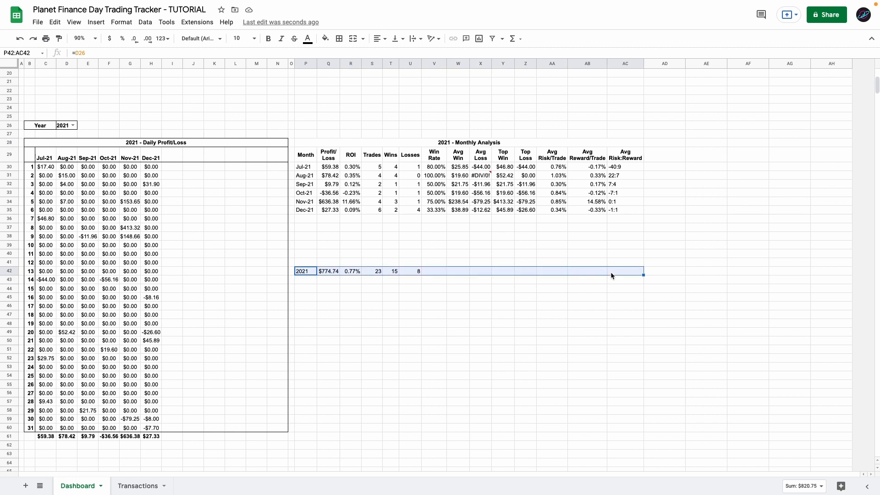
{"action": "left_click", "coordinate": [433, 271]}
{"action": "left_click", "coordinate": [457, 271]}
{"action": "left_click", "coordinate": [480, 272]}
{"action": "left_click", "coordinate": [110, 38]}
{"action": "left_click", "coordinate": [502, 271]}
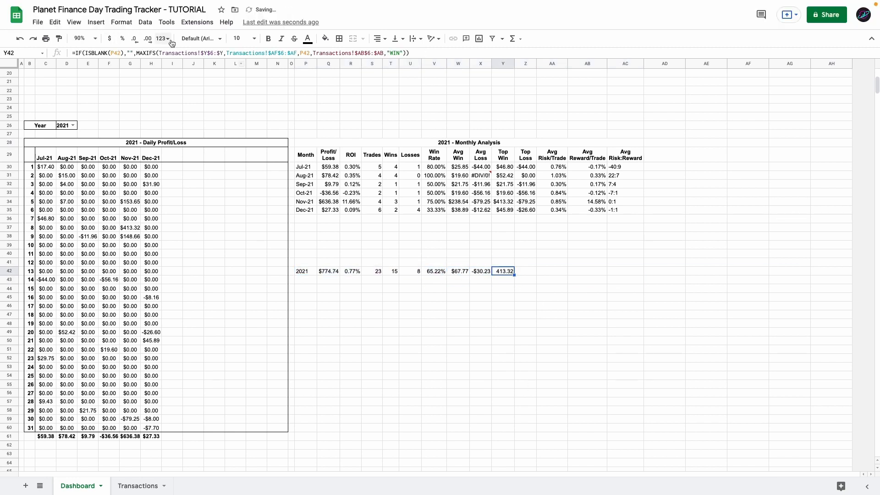
{"action": "left_click", "coordinate": [110, 39]}
Fill Z42:AC42 with the yearly top loss, average risk/trade, reward/trade and risk:reward formulas, using currency for the loss and percent for risk/trade
{"action": "left_click", "coordinate": [525, 272]}
{"action": "left_click", "coordinate": [109, 39]}
{"action": "left_click", "coordinate": [551, 273]}
{"action": "left_click", "coordinate": [122, 39]}
{"action": "key", "text": "Return"}
{"action": "left_click", "coordinate": [610, 273]}
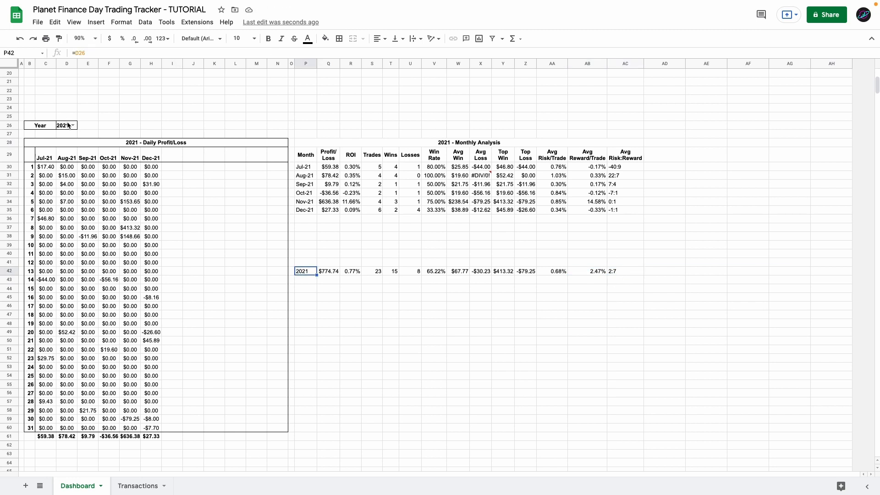
Switch the year in D26 to 2022 to test the yearly totals row, and undo the change
{"action": "left_click", "coordinate": [72, 125]}
{"action": "left_click", "coordinate": [67, 147]}
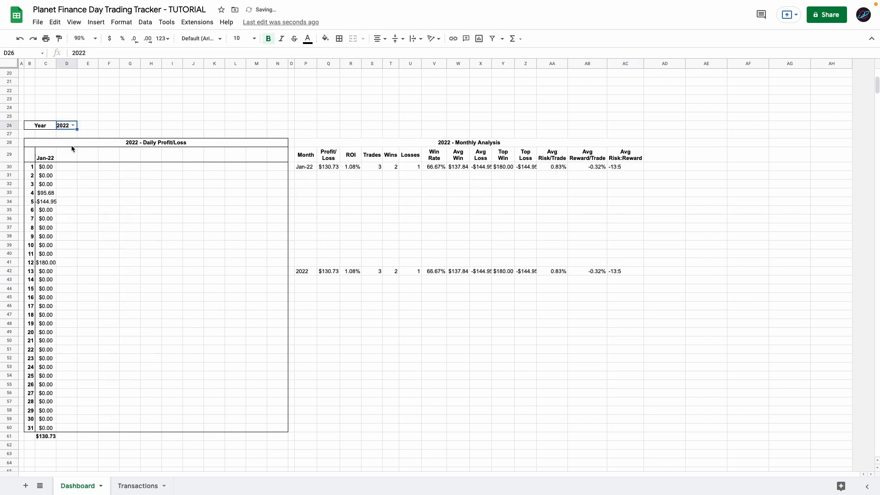
{"action": "key", "text": "ctrl+z"}
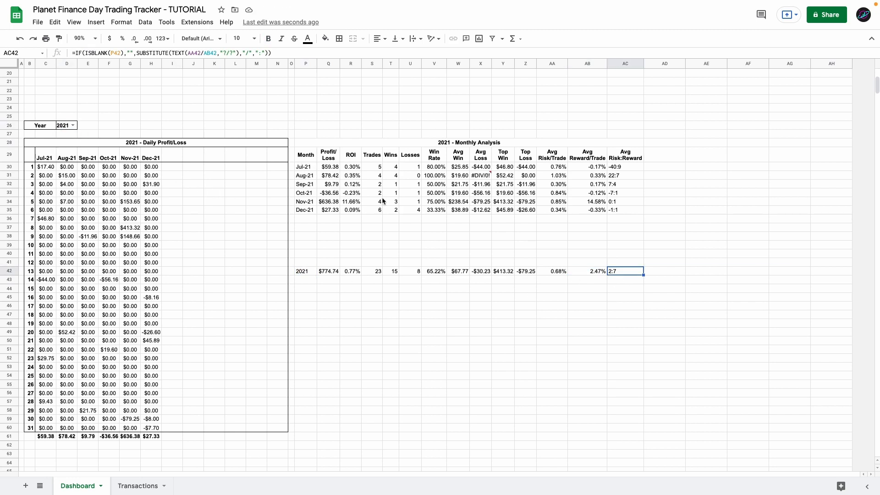
Add outer borders around the monthly analysis table P28:AC42, its title row and its yearly totals row
{"action": "left_click", "coordinate": [390, 144]}
{"action": "left_click_drag", "start_coordinate": [390, 144], "coordinate": [381, 272]}
{"action": "left_click", "coordinate": [339, 39]}
{"action": "left_click", "coordinate": [393, 57]}
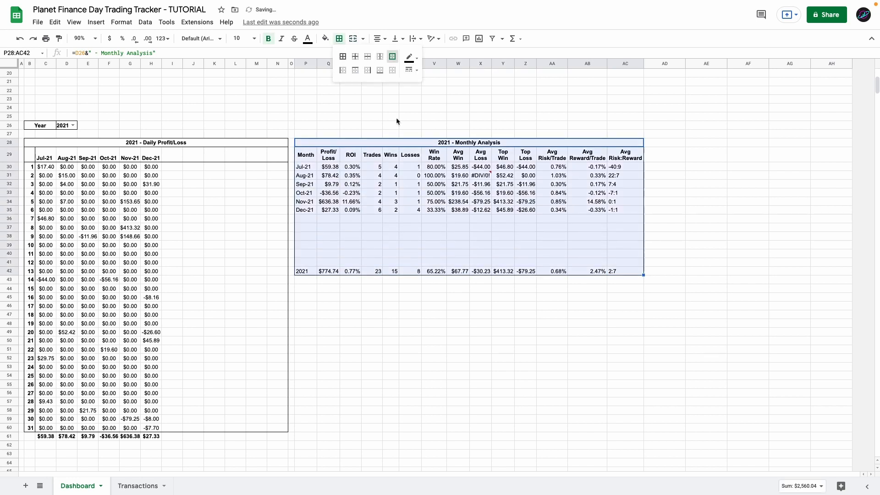
{"action": "left_click", "coordinate": [397, 143]}
{"action": "left_click", "coordinate": [339, 39]}
{"action": "left_click", "coordinate": [393, 57]}
{"action": "left_click_drag", "start_coordinate": [306, 271], "coordinate": [595, 274]}
{"action": "left_click_drag", "start_coordinate": [597, 168], "coordinate": [623, 156]}
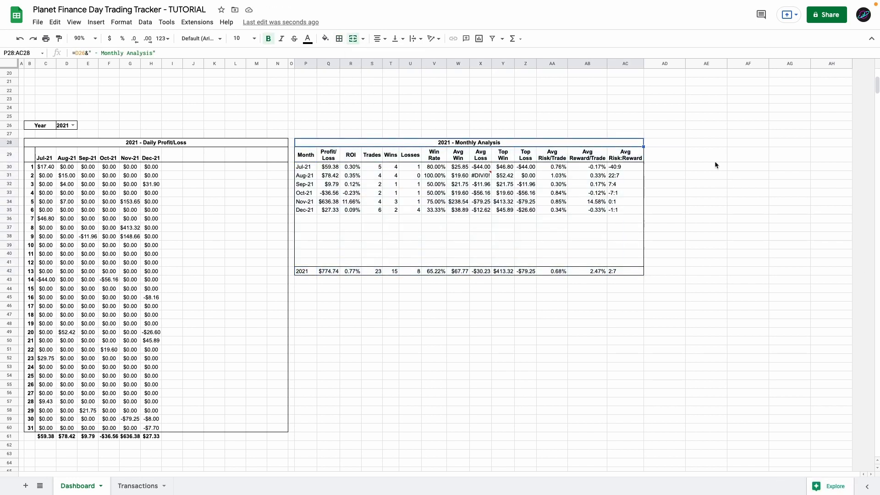
Enter the heading "Yearly Screener" in AE27, merge it across AE27:AF27 and centre it
{"action": "left_click", "coordinate": [700, 137]}
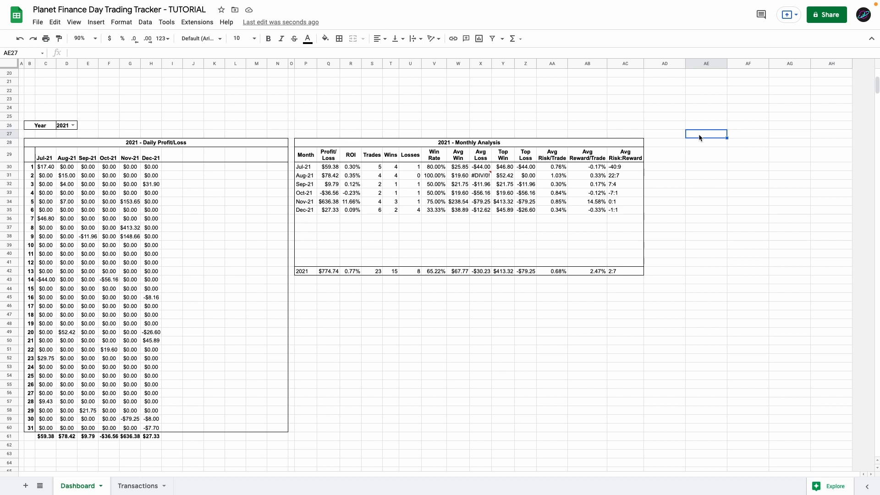
{"action": "type", "text": "Yearly Screener"}
{"action": "key", "text": "Return"}
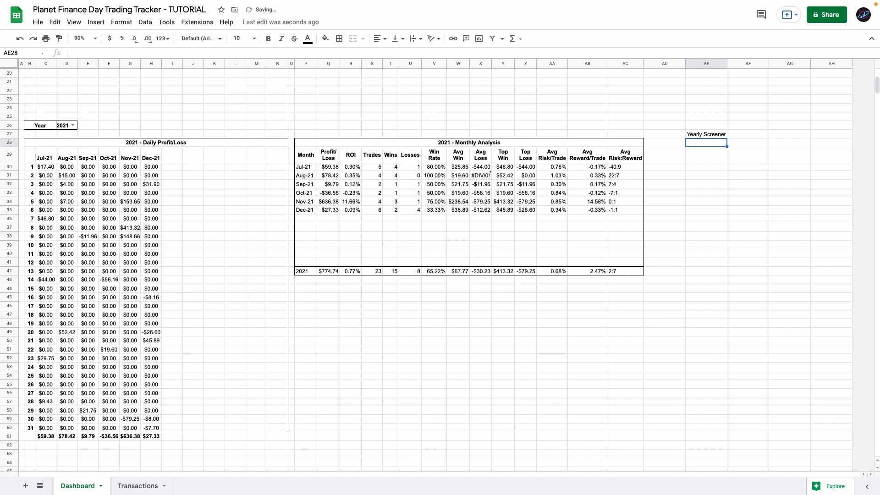
{"action": "left_click_drag", "start_coordinate": [706, 134], "coordinate": [747, 134]}
{"action": "left_click", "coordinate": [353, 39]}
{"action": "left_click", "coordinate": [380, 39]}
{"action": "left_click", "coordinate": [387, 54]}
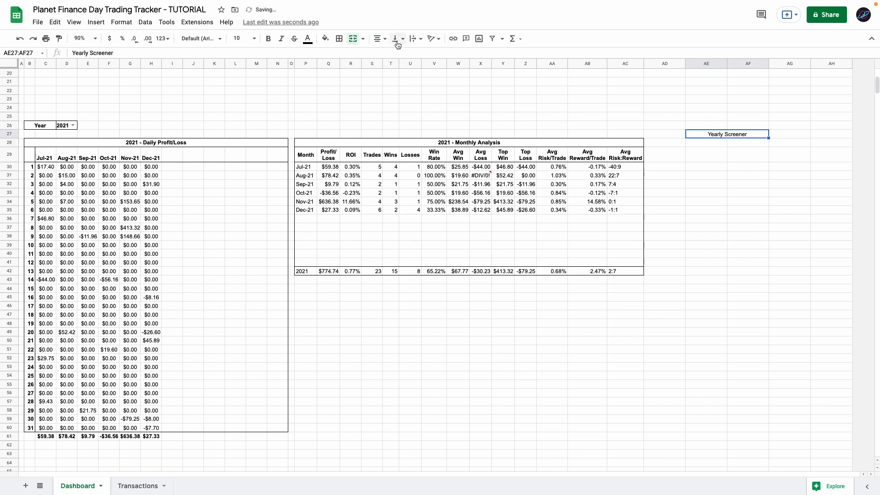
{"action": "left_click", "coordinate": [398, 39]}
{"action": "left_click", "coordinate": [405, 54]}
Enter the label "All" in AE28 below the Yearly Screener heading
{"action": "left_click", "coordinate": [705, 143]}
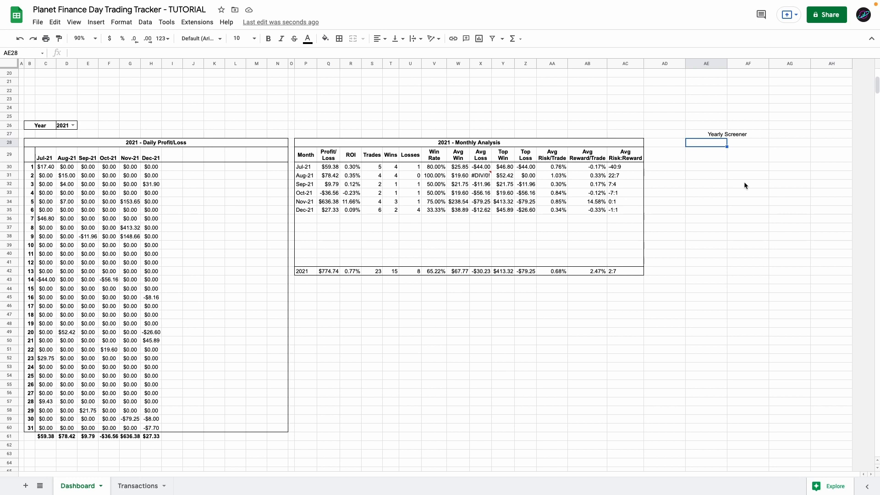
{"action": "type", "text": "All"}
{"action": "key", "text": "Return"}
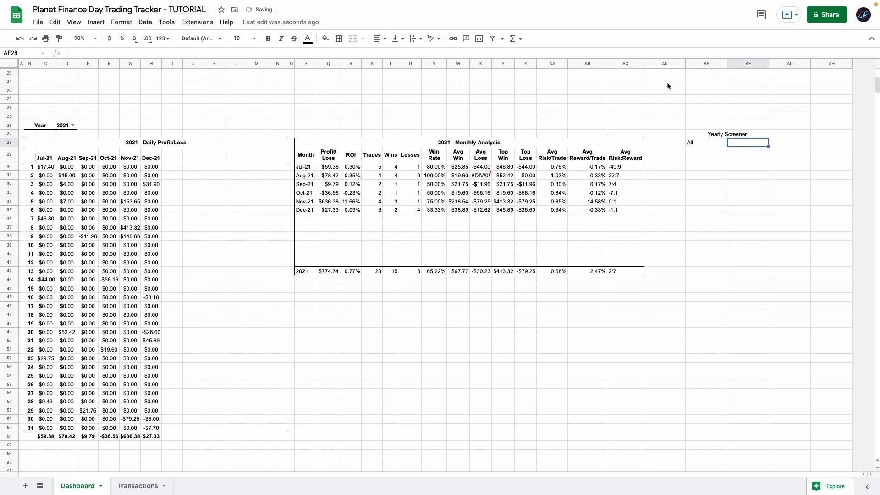
{"action": "left_click", "coordinate": [696, 143]}
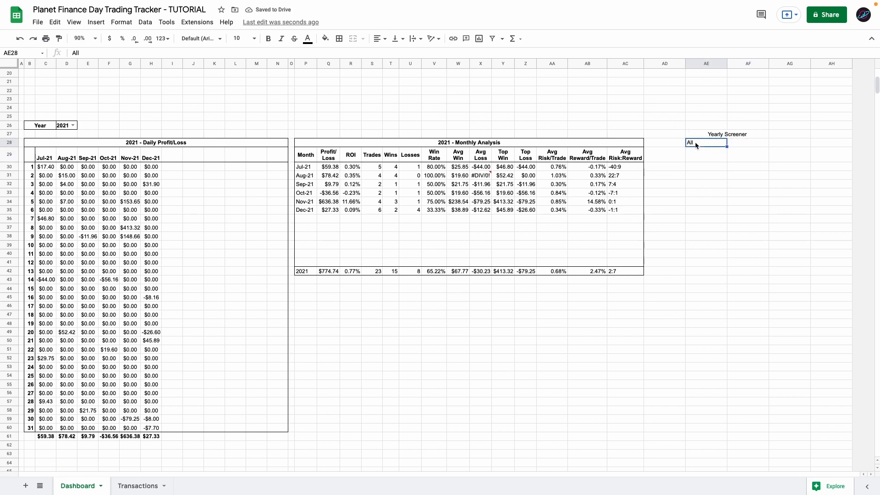
Examine the All and Year helper columns on the Transactions sheet and return to the Dashboard sheet
{"action": "left_click", "coordinate": [138, 486]}
{"action": "left_click_drag", "start_coordinate": [850, 124], "coordinate": [858, 349]}
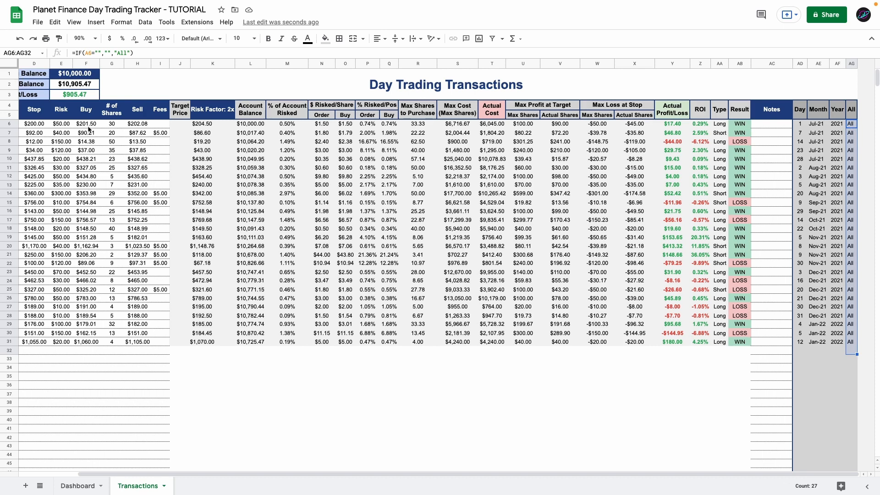
{"action": "left_click_drag", "start_coordinate": [87, 124], "coordinate": [450, 355]}
{"action": "left_click_drag", "start_coordinate": [851, 123], "coordinate": [851, 202]}
{"action": "left_click_drag", "start_coordinate": [833, 124], "coordinate": [836, 315]}
{"action": "left_click", "coordinate": [78, 485]}
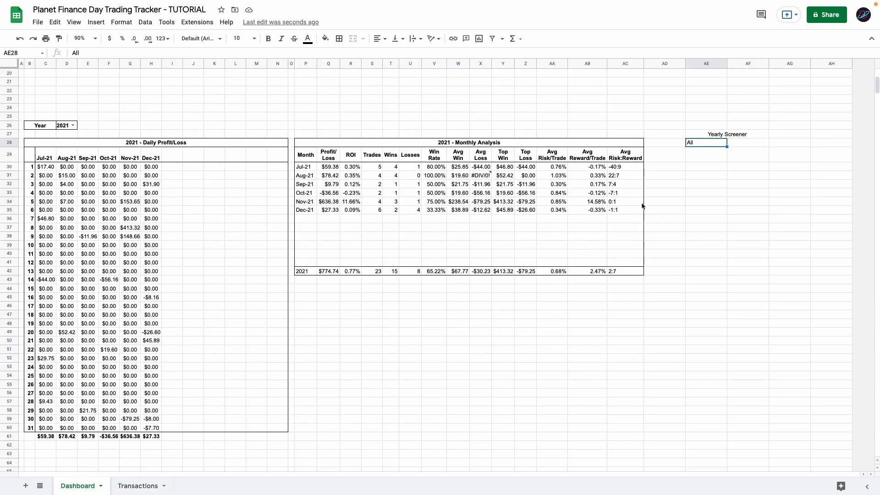
Enter "Year" in AE29 and list the unique years below with =UNIQUE(FILTER(Transactions!$AF$6:$AF,Transactions!$AF$6:$AF<>"")) in AE30
{"action": "left_click", "coordinate": [702, 157]}
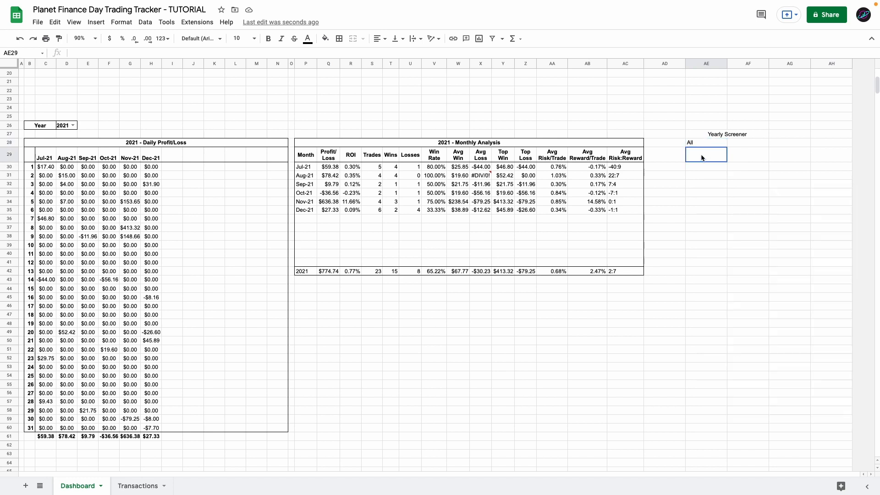
{"action": "type", "text": "Year"}
{"action": "key", "text": "Return"}
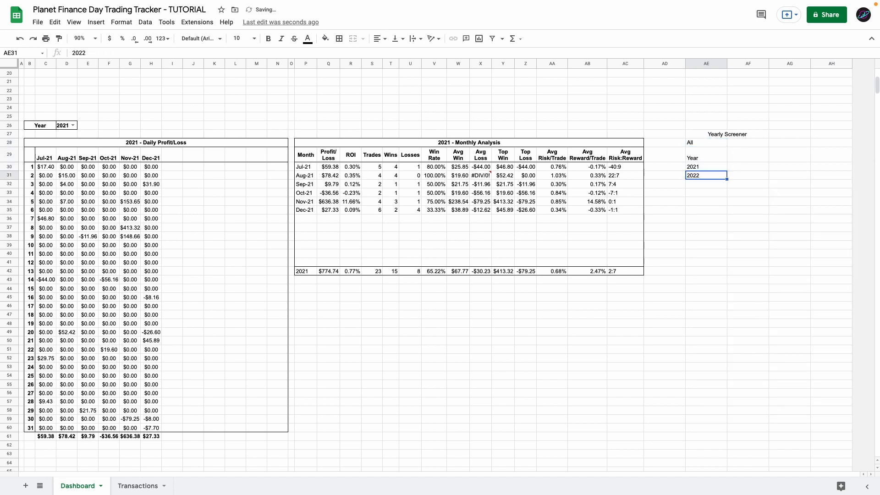
Examine how the UNIQUE and FILTER formula in AE30 pulls the years from the Transactions sheet
{"action": "left_click", "coordinate": [693, 169]}
{"action": "triple_click", "coordinate": [693, 169]}
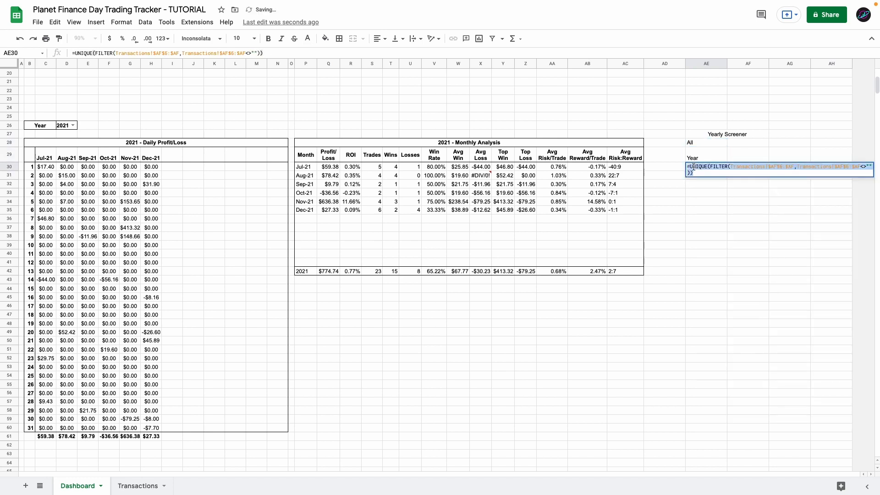
{"action": "left_click", "coordinate": [694, 167]}
{"action": "left_click", "coordinate": [724, 168]}
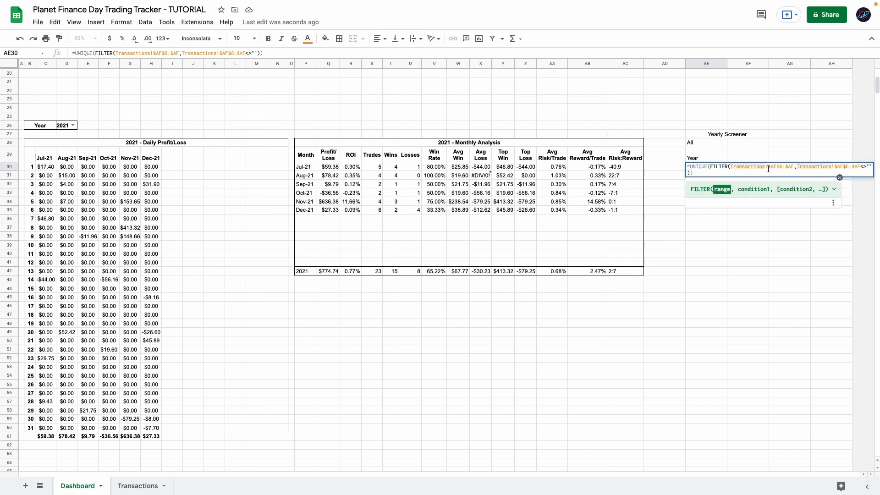
{"action": "key", "text": "Return"}
{"action": "key", "text": "Up"}
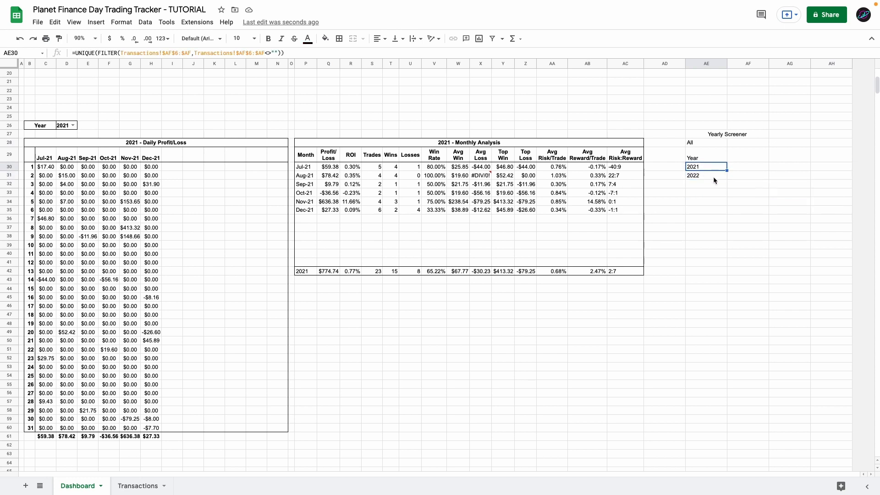
{"action": "key", "text": "Down"}
Add a data validation dropdown to AF29 that lists the headers in Q29:AC29, and choose Profit/ Loss
{"action": "left_click", "coordinate": [733, 152]}
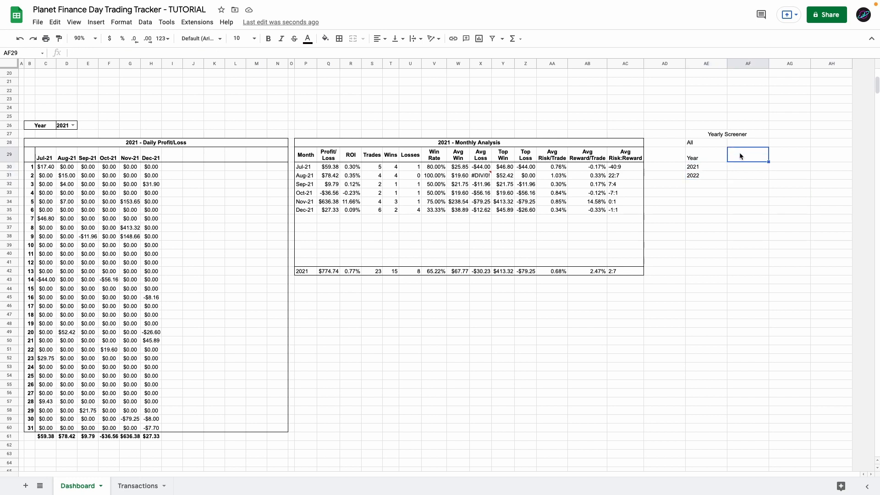
{"action": "left_click", "coordinate": [145, 22]}
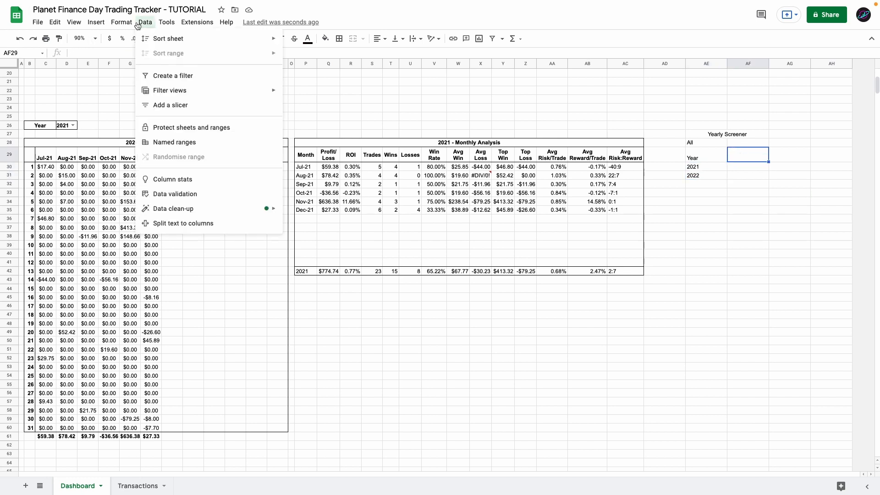
{"action": "left_click", "coordinate": [160, 189]}
{"action": "left_click", "coordinate": [515, 220]}
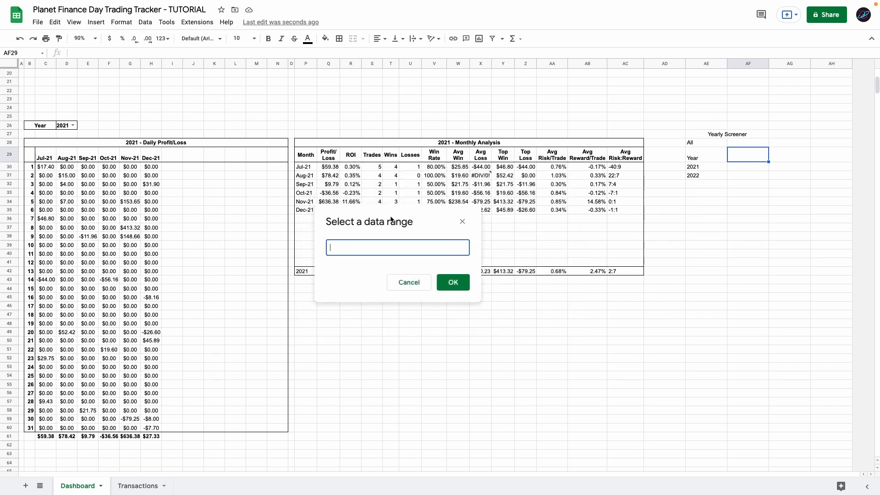
{"action": "left_click", "coordinate": [333, 159]}
{"action": "left_click_drag", "start_coordinate": [332, 160], "coordinate": [620, 160]}
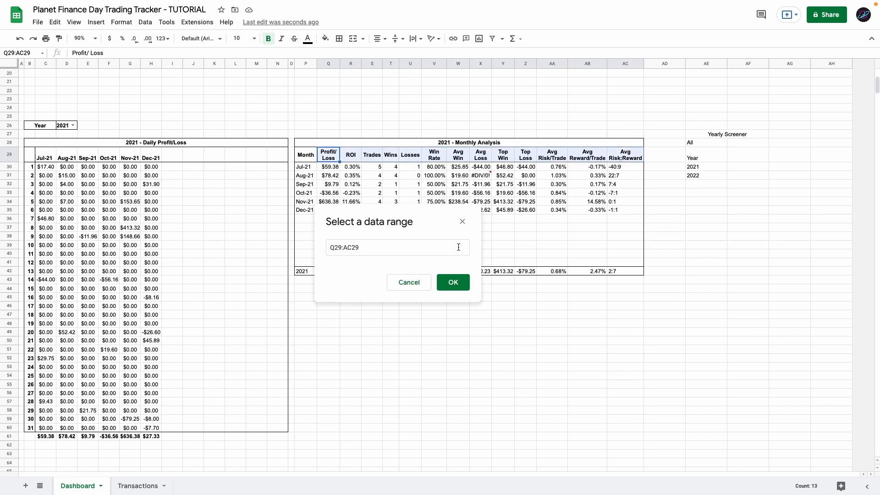
{"action": "left_click", "coordinate": [452, 282]}
{"action": "left_click", "coordinate": [546, 313]}
{"action": "left_click", "coordinate": [740, 158]}
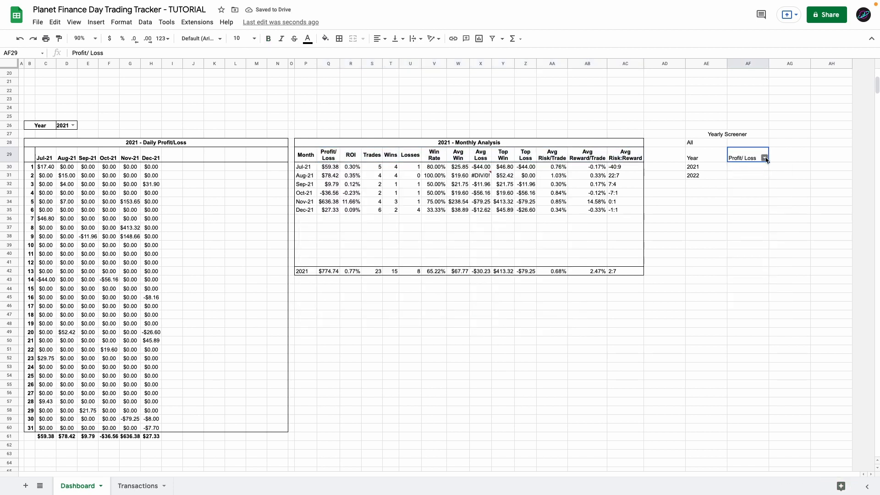
{"action": "left_click_drag", "start_coordinate": [329, 156], "coordinate": [526, 158]}
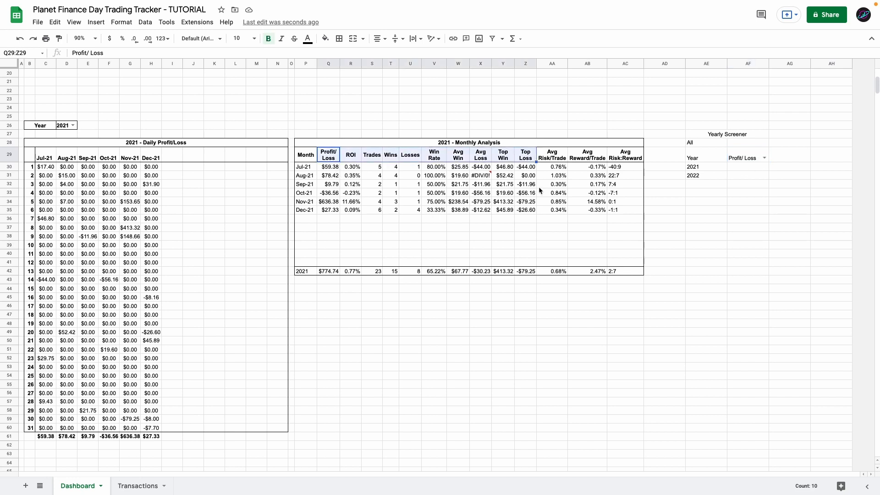
{"action": "left_click_drag", "start_coordinate": [746, 168], "coordinate": [735, 240]}
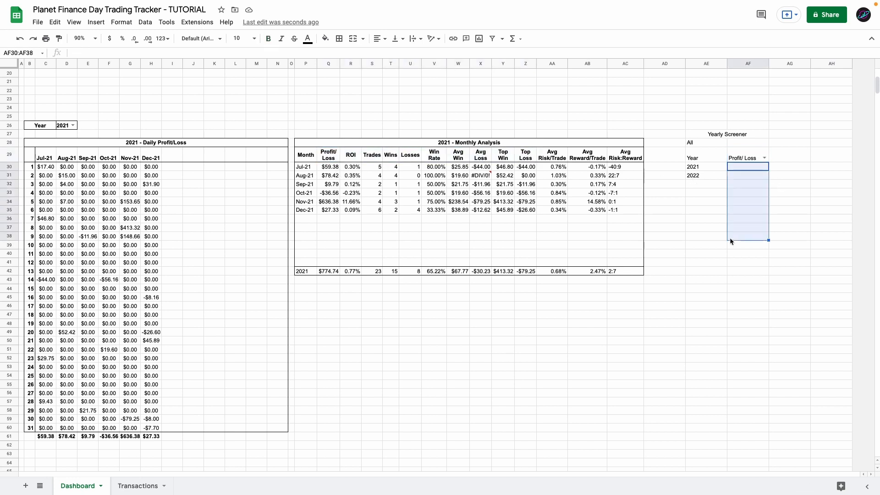
{"action": "left_click", "coordinate": [752, 168]}
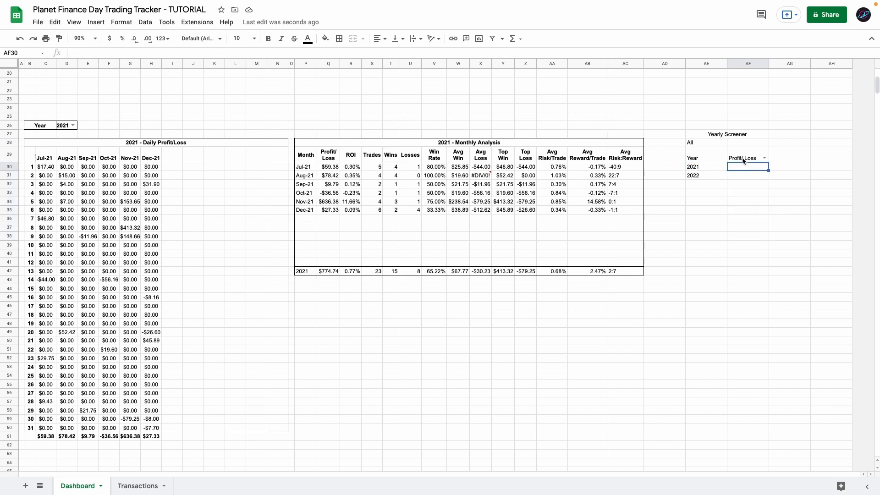
Enter an IF(ISBLANK(AE30),"",IFS(...)) formula in AF30 that calculates the metric selected in AF29 for the year in AE30, covering headers Q29 to AC29
{"action": "left_click", "coordinate": [743, 160]}
{"action": "left_click", "coordinate": [744, 169]}
{"action": "double_click", "coordinate": [745, 169]}
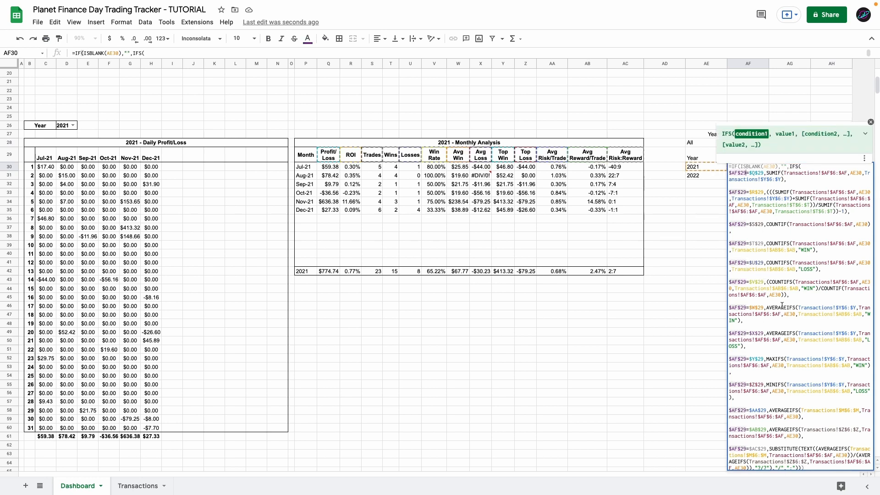
{"action": "left_click", "coordinate": [788, 181]}
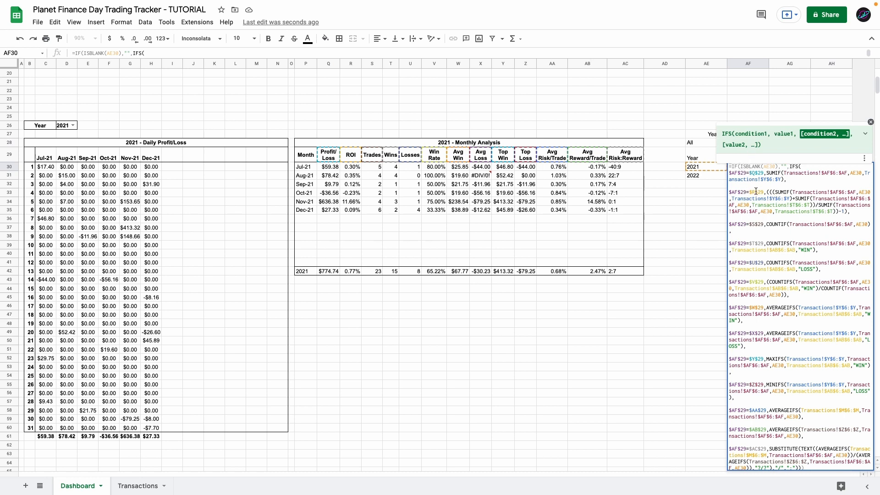
{"action": "key", "text": "Return"}
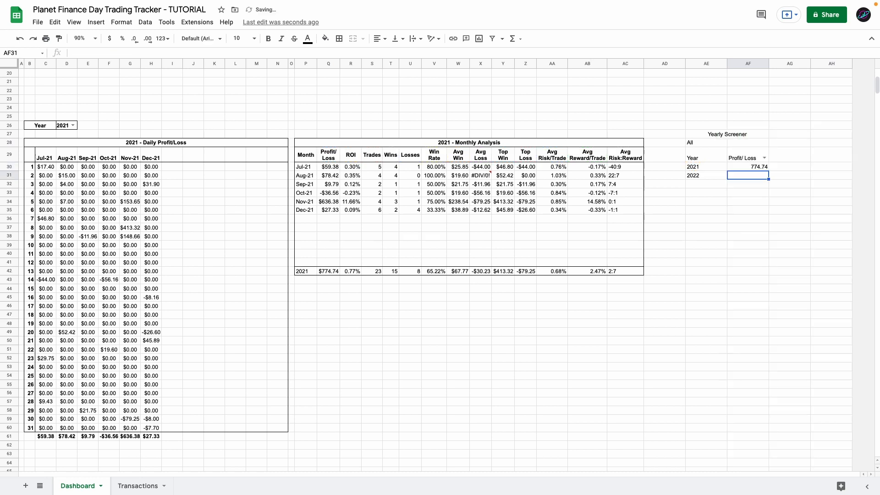
{"action": "left_click", "coordinate": [742, 169]}
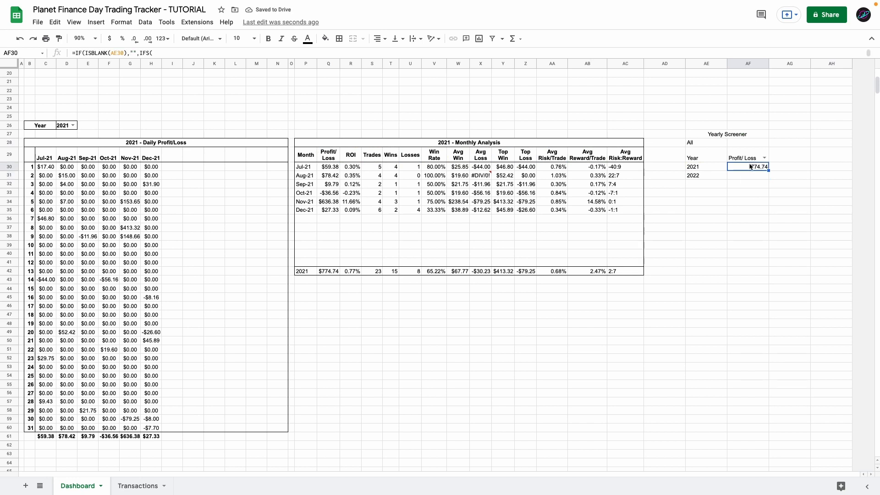
Check the 2021 Profit/ Loss in AF30 against Q42, and set AF29 to ROI to compare AF30 with R42
{"action": "key", "text": "Left"}
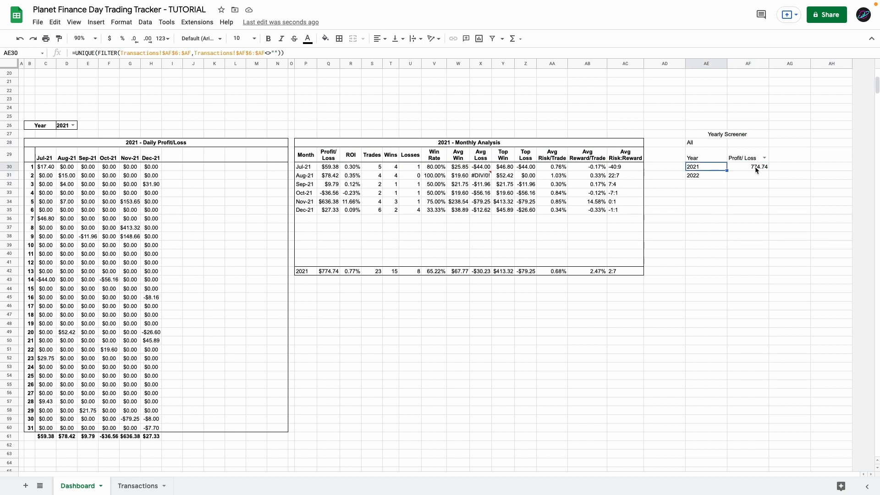
{"action": "left_click", "coordinate": [756, 168]}
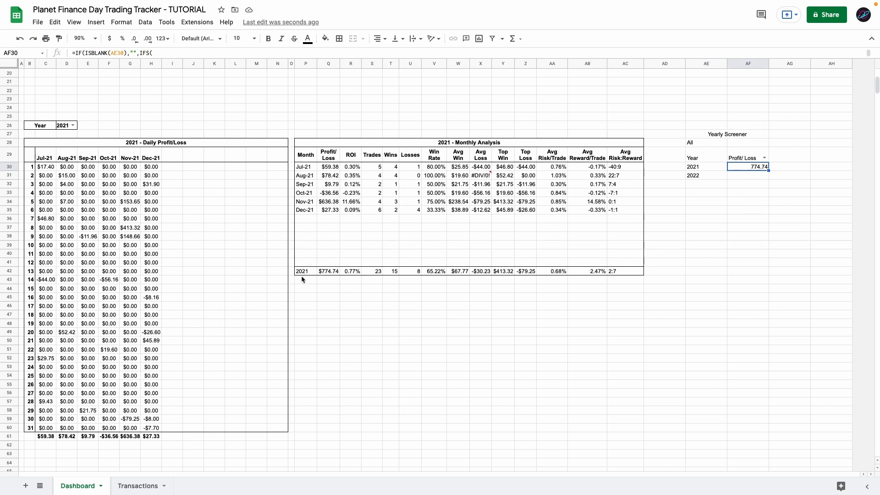
{"action": "left_click", "coordinate": [319, 274]}
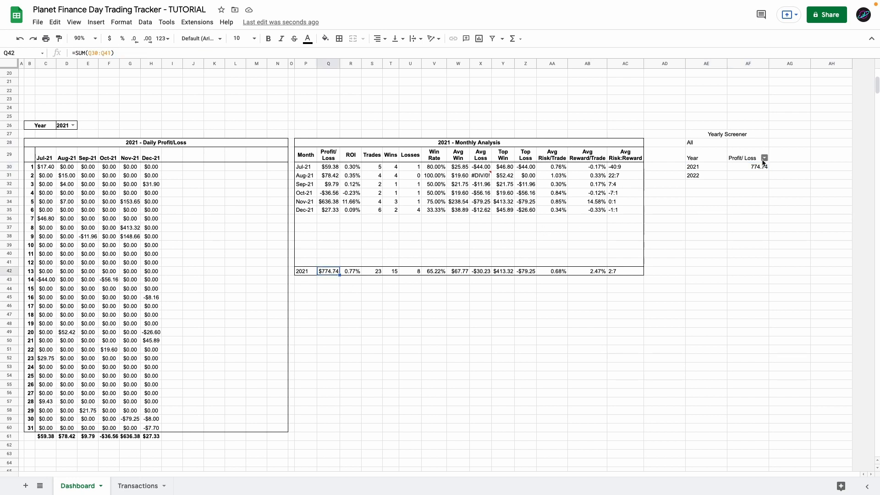
{"action": "left_click", "coordinate": [763, 160]}
{"action": "left_click", "coordinate": [755, 179]}
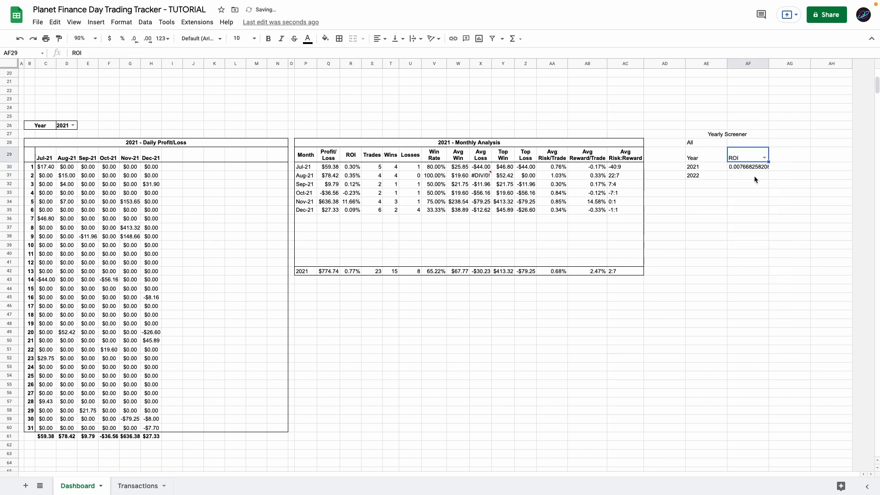
{"action": "left_click", "coordinate": [740, 168]}
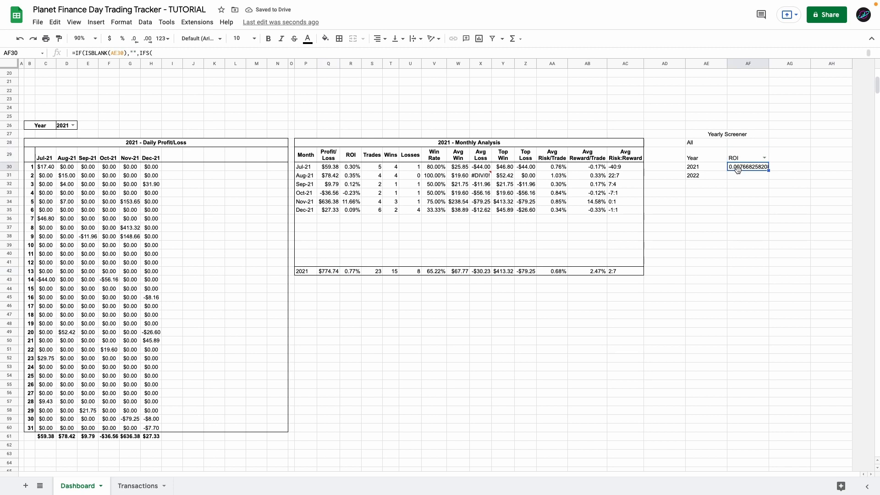
{"action": "left_click", "coordinate": [342, 273]}
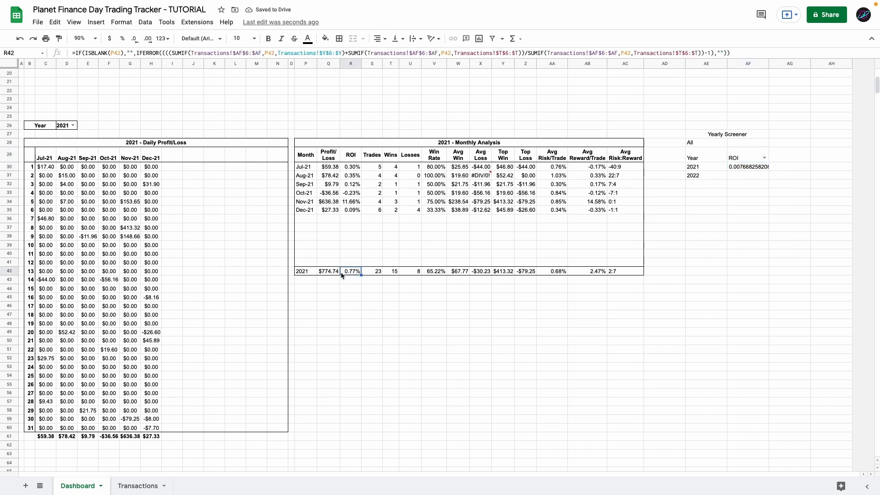
Set the screener metric in AF29 to Trades and compare the AF30 result with the yearly total in S42
{"action": "left_click", "coordinate": [764, 158]}
{"action": "left_click", "coordinate": [746, 192]}
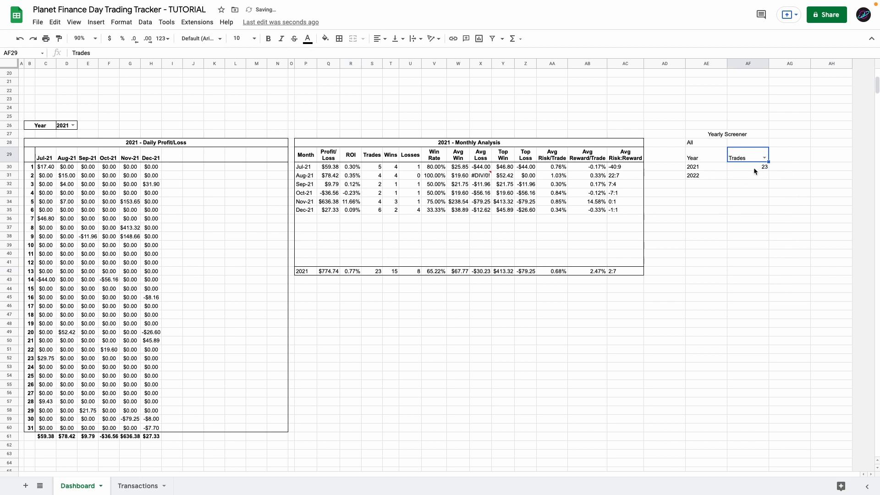
{"action": "left_click", "coordinate": [378, 272]}
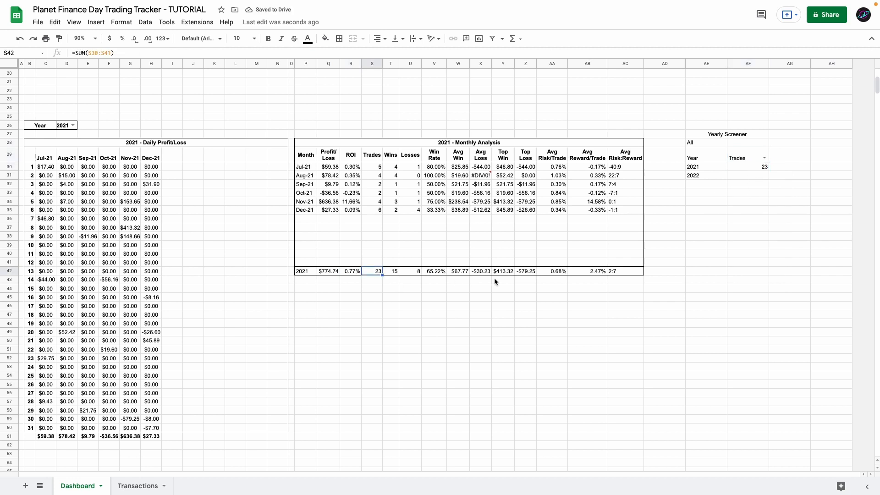
Fill the AF30 screener formula down column AF to cover 2022 and the rows for further years
{"action": "left_click", "coordinate": [752, 166]}
{"action": "left_click_drag", "start_coordinate": [768, 171], "coordinate": [728, 388]}
{"action": "left_click", "coordinate": [742, 276]}
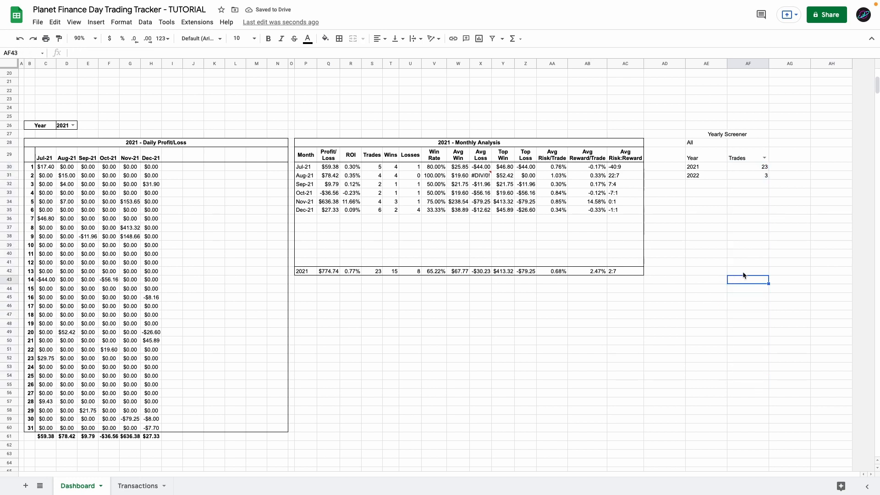
Set the dashboard Year in D26 to 2022 and compare the Trades total in S42 with the screener's 2022 row
{"action": "left_click", "coordinate": [709, 177]}
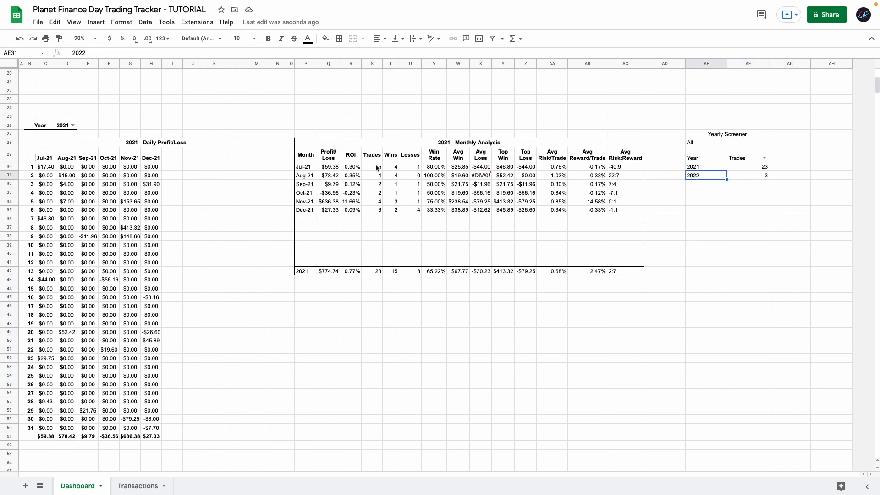
{"action": "left_click", "coordinate": [72, 125]}
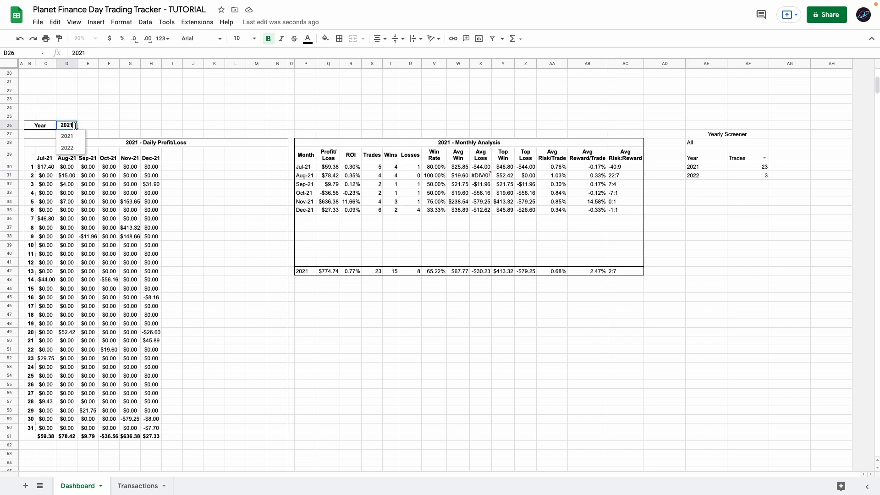
{"action": "left_click", "coordinate": [66, 148]}
{"action": "left_click", "coordinate": [374, 273]}
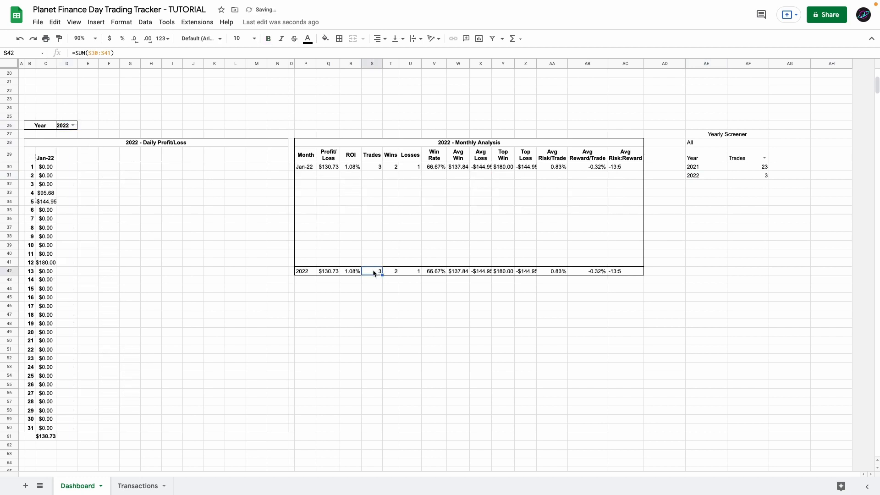
Check the January 2022 rows on the Transactions sheet against the trade counts in the Yearly Screener
{"action": "left_click", "coordinate": [137, 486]}
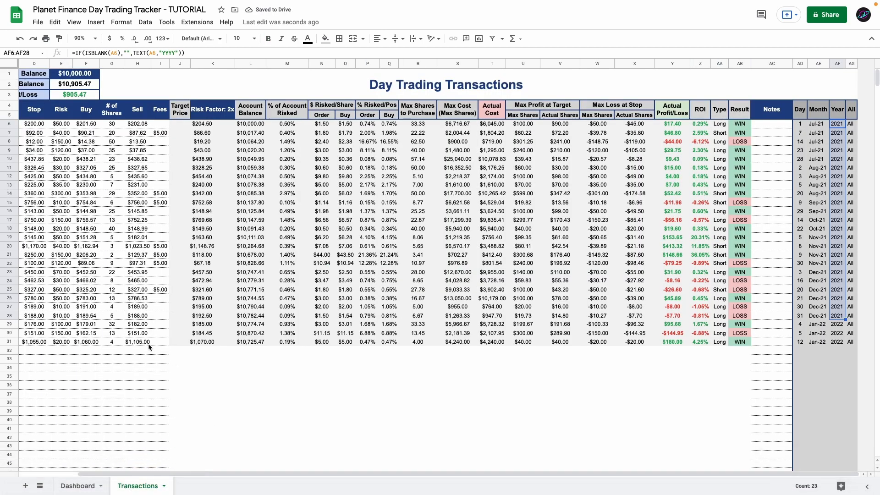
{"action": "scroll", "coordinate": [46, 333], "scroll_direction": "left", "scroll_amount": 2}
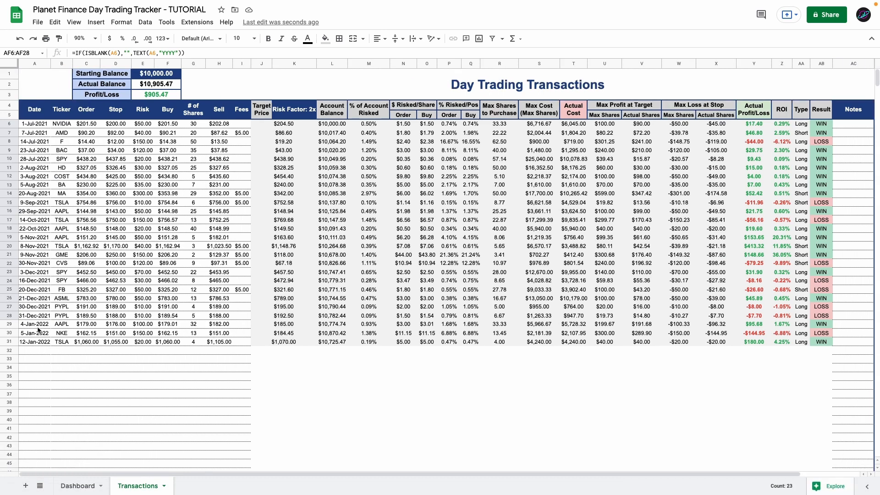
{"action": "left_click_drag", "start_coordinate": [37, 327], "coordinate": [40, 341]}
{"action": "left_click", "coordinate": [78, 486]}
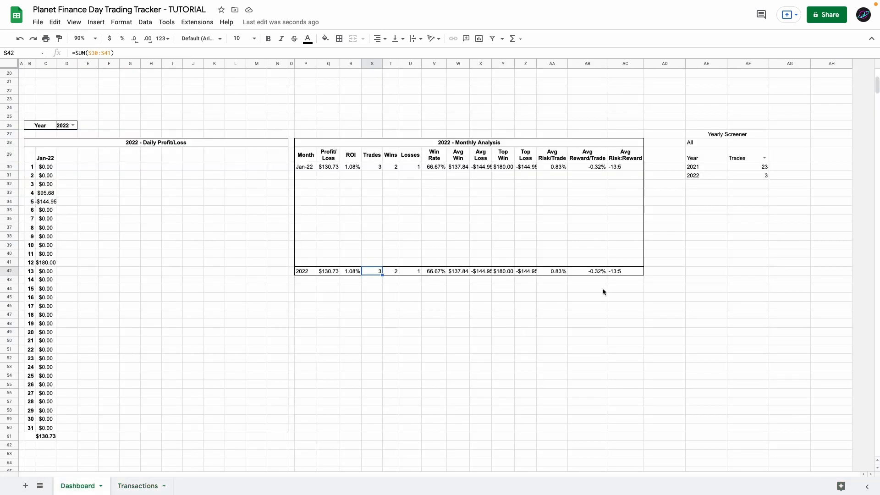
{"action": "left_click", "coordinate": [763, 175]}
{"action": "left_click", "coordinate": [752, 168]}
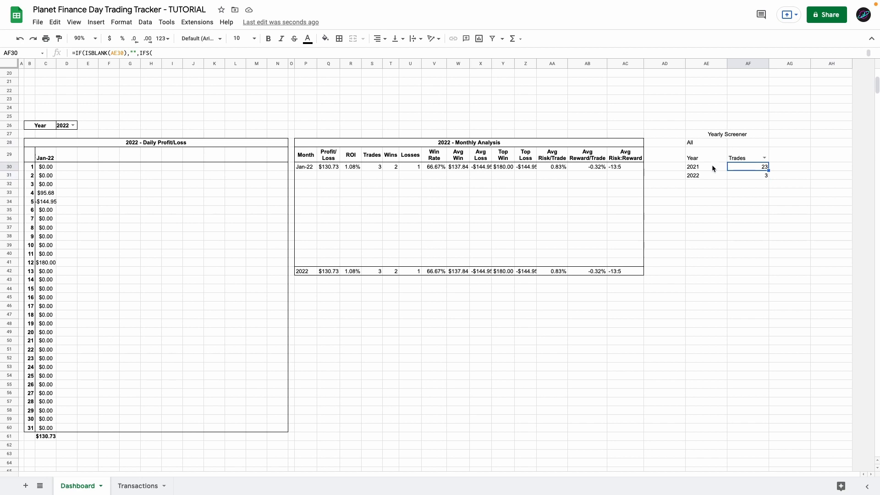
Set the screener metric in AF29 to Top Win and compare the results for 2021 and 2022
{"action": "left_click", "coordinate": [763, 158]}
{"action": "left_click", "coordinate": [742, 264]}
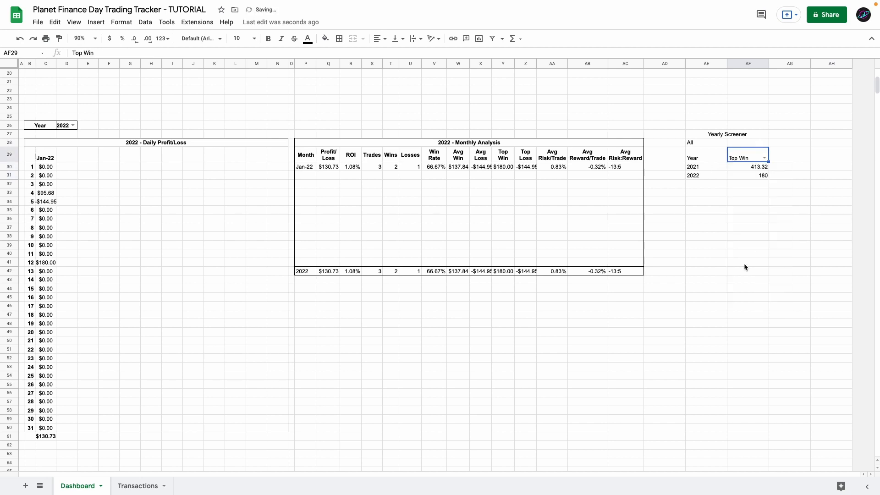
{"action": "left_click_drag", "start_coordinate": [700, 168], "coordinate": [697, 183]}
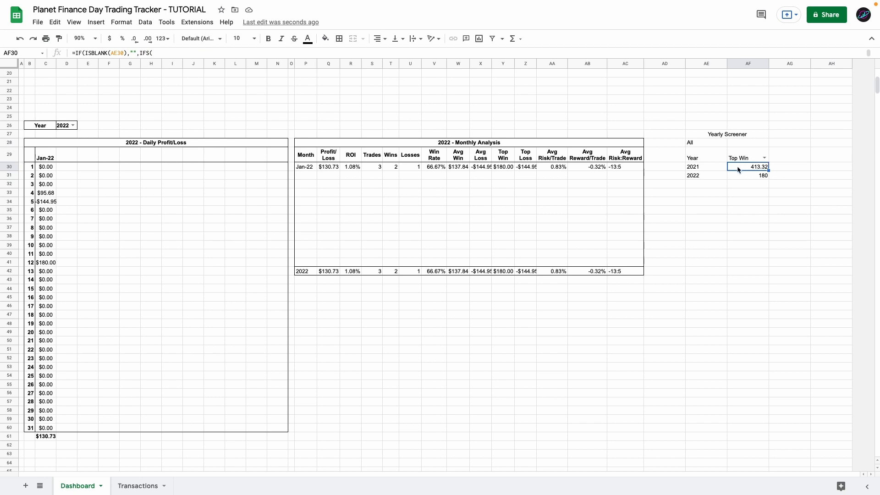
Set AF29 to ROI, try a percent format on AF30, and test it with the Profit/ Loss metric
{"action": "left_click", "coordinate": [764, 158]}
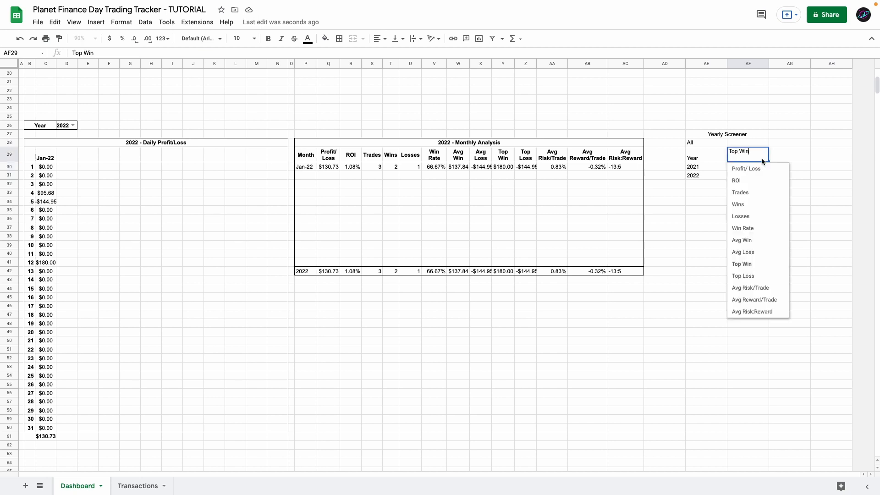
{"action": "left_click", "coordinate": [752, 180]}
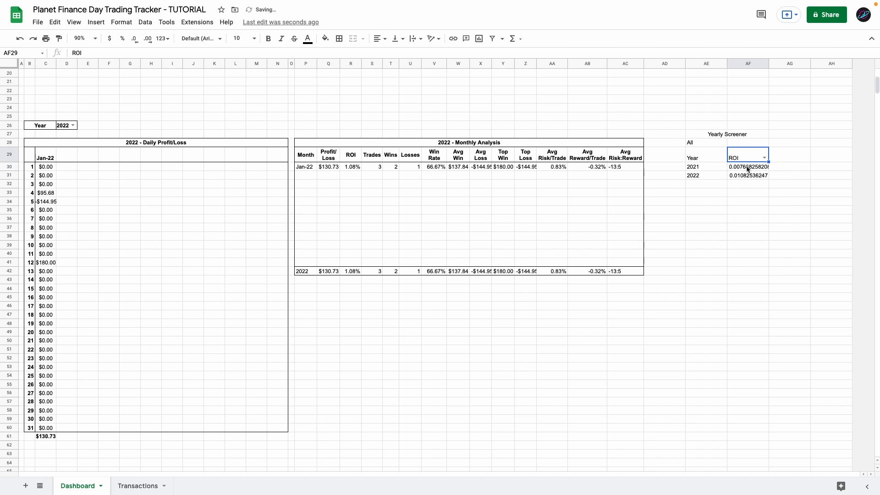
{"action": "left_click", "coordinate": [747, 169]}
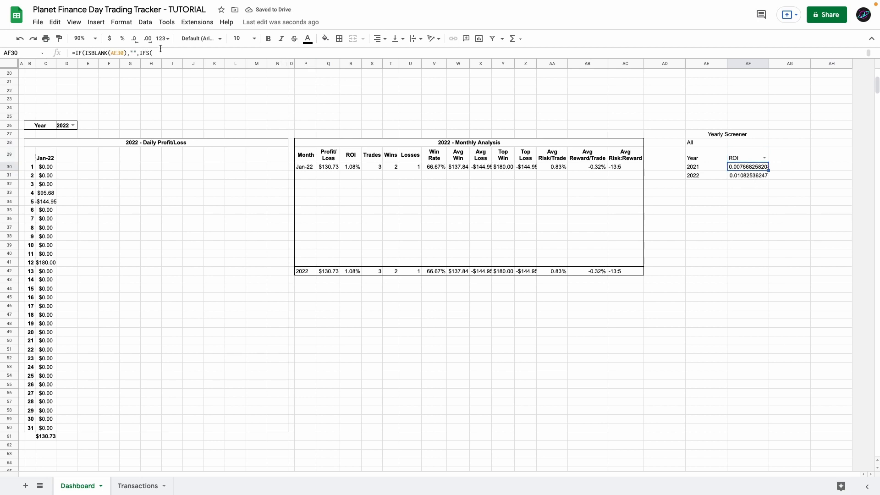
{"action": "left_click", "coordinate": [123, 39]}
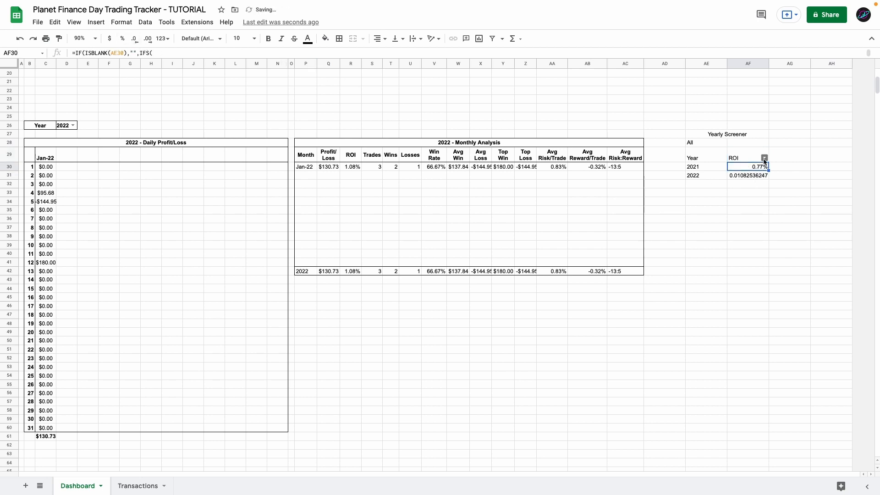
{"action": "left_click", "coordinate": [764, 158]}
{"action": "left_click", "coordinate": [752, 168]}
{"action": "left_click", "coordinate": [748, 168]}
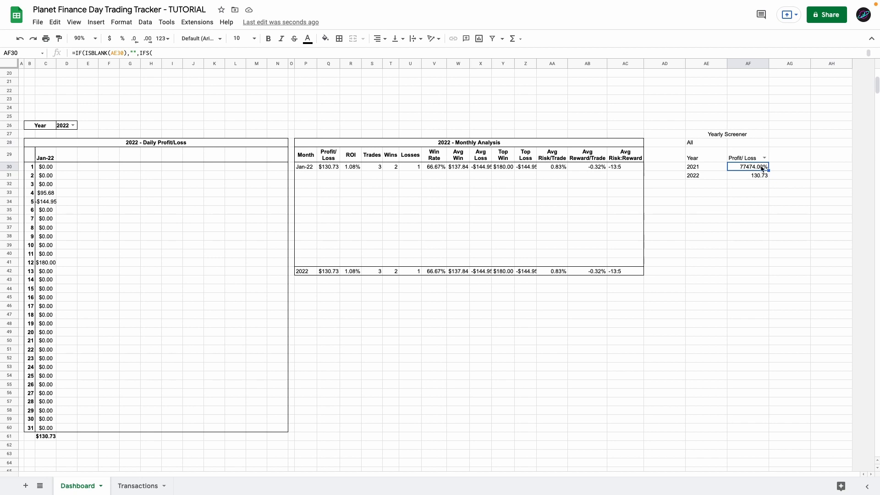
Undo the metric change and the percent format on AF30, and set AF29 to Profit/ Loss
{"action": "left_click", "coordinate": [21, 39]}
{"action": "left_click", "coordinate": [20, 39]}
{"action": "left_click_drag", "start_coordinate": [736, 178], "coordinate": [733, 198]}
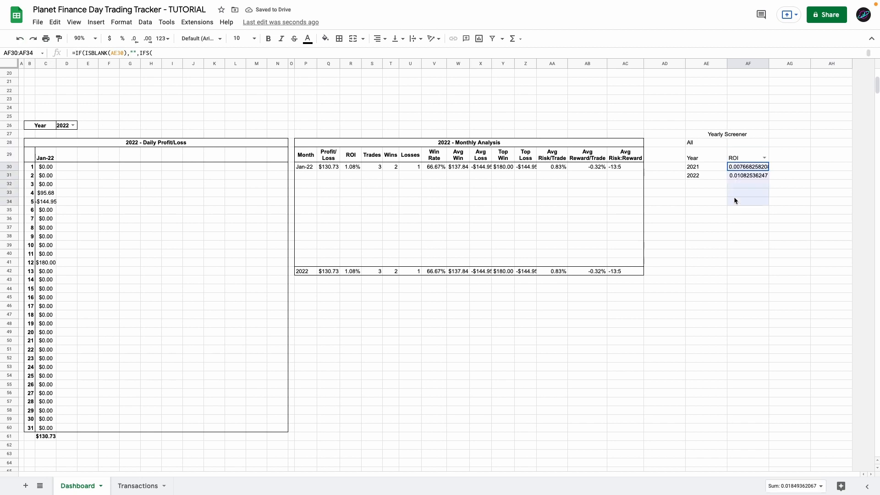
{"action": "left_click", "coordinate": [744, 168]}
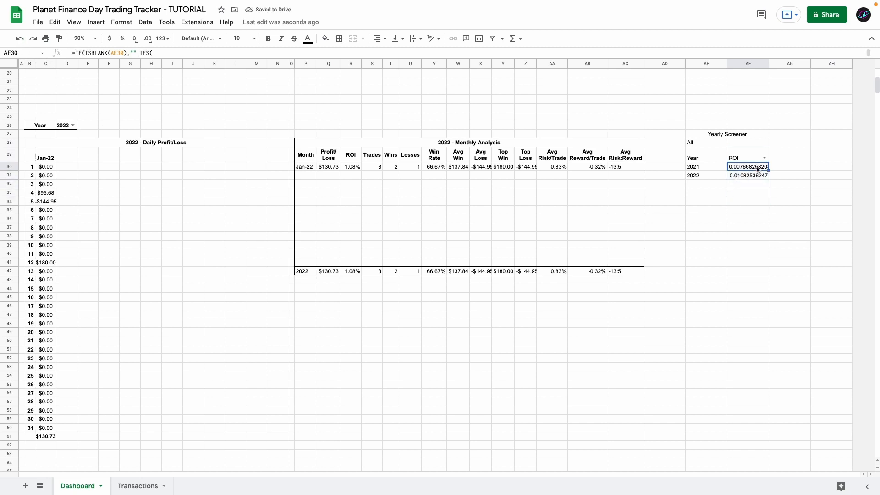
{"action": "left_click", "coordinate": [764, 158]}
{"action": "left_click", "coordinate": [759, 169]}
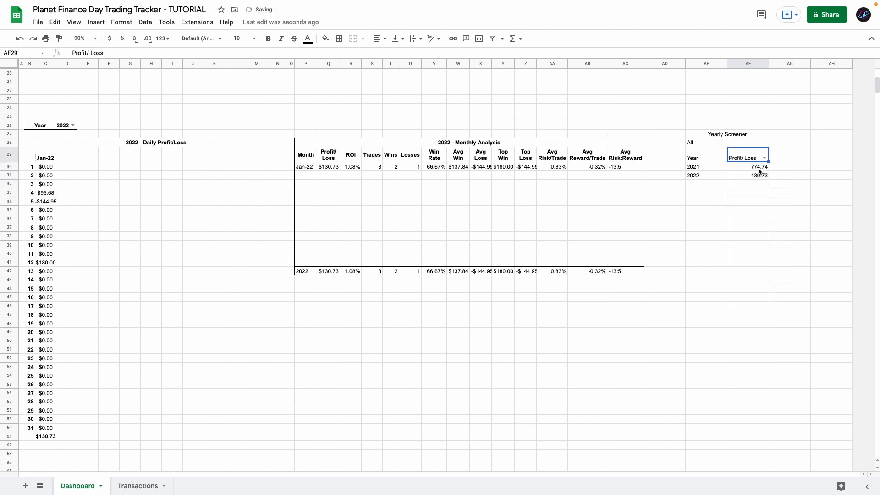
Enter an IF(ISBLANK(AE28),"",IFS(...)) formula in AF28 that calculates the AF29 metric for All, matching Transactions!$AG$6:$AG against AE28
{"action": "double_click", "coordinate": [738, 144]}
{"action": "left_click", "coordinate": [759, 161]}
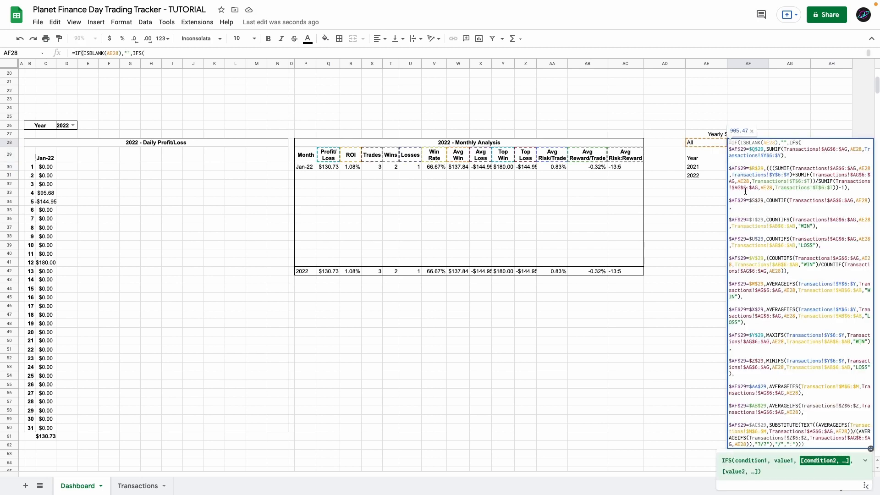
{"action": "left_click", "coordinate": [742, 174]}
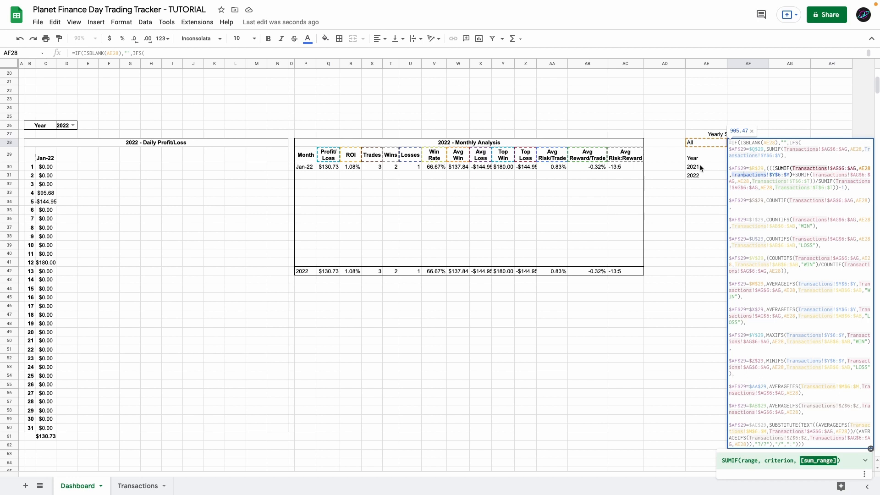
{"action": "left_click", "coordinate": [825, 150]}
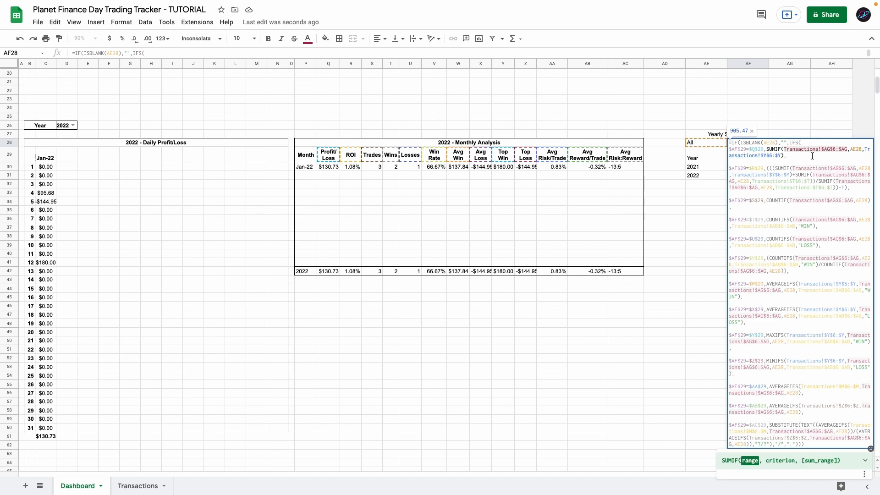
{"action": "key", "text": "Return"}
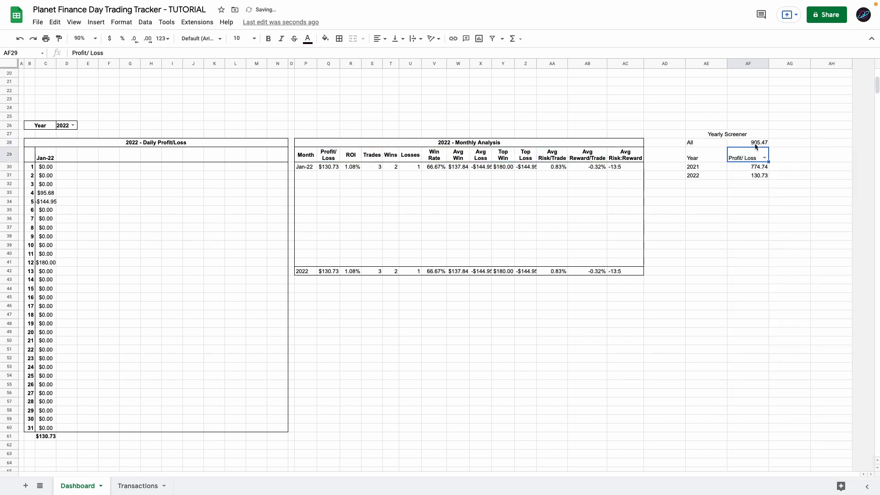
Test the All result in AF28 by setting AF29 to ROI and back to Profit/ Loss
{"action": "left_click", "coordinate": [756, 146]}
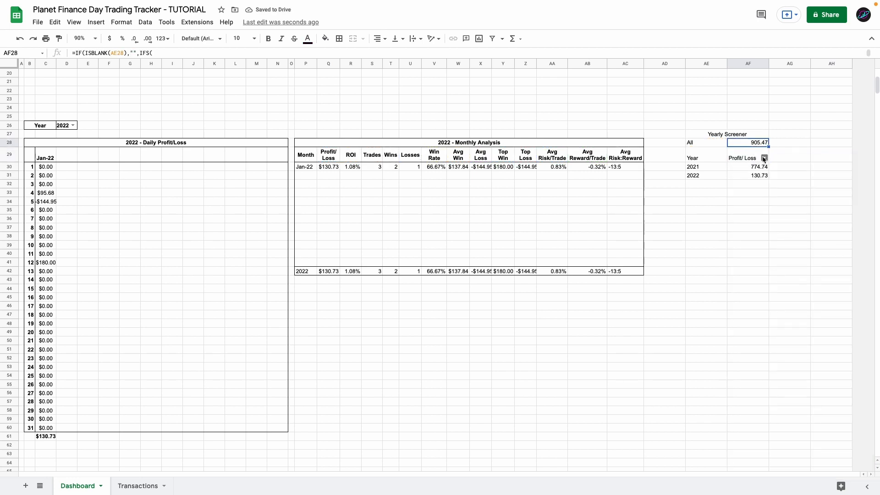
{"action": "left_click", "coordinate": [763, 158]}
{"action": "left_click", "coordinate": [750, 182]}
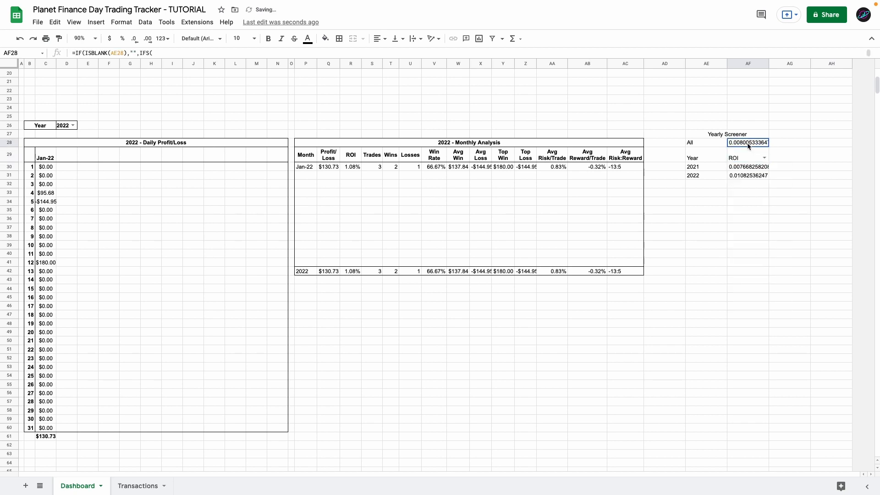
{"action": "left_click", "coordinate": [764, 157]}
{"action": "left_click", "coordinate": [753, 174]}
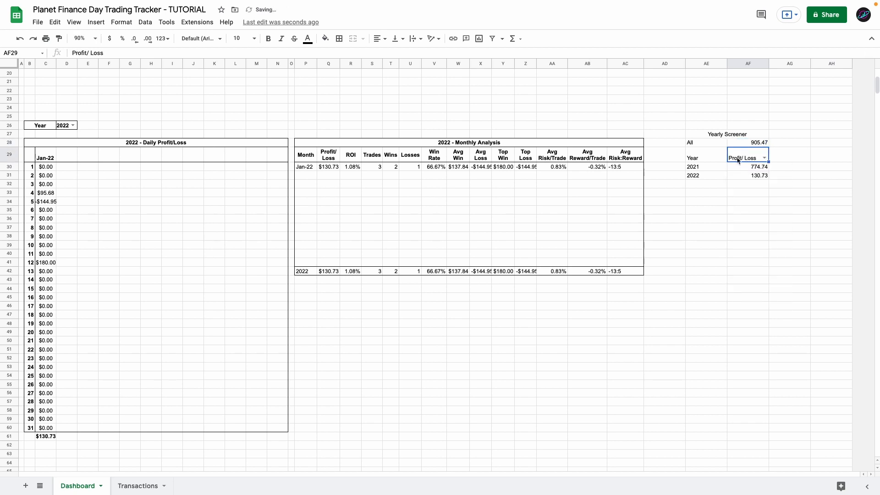
Add borders around the Yearly Screener block, its title and its All row, down to row 42
{"action": "left_click", "coordinate": [339, 39]}
{"action": "left_click", "coordinate": [354, 71]}
{"action": "left_click_drag", "start_coordinate": [720, 134], "coordinate": [748, 143]}
{"action": "left_click", "coordinate": [339, 39]}
{"action": "mouse_move", "coordinate": [706, 156]}
{"action": "left_mouse_down"}
{"action": "mouse_move", "coordinate": [748, 156]}
{"action": "mouse_move", "coordinate": [707, 156]}
{"action": "left_mouse_up"}
{"action": "left_click", "coordinate": [339, 38]}
{"action": "left_click", "coordinate": [748, 219]}
Make the Yearly Screener title and its All, Year and Profit/ Loss labels bold
{"action": "left_click", "coordinate": [727, 134]}
{"action": "left_click", "coordinate": [747, 158], "text": "super"}
{"action": "key", "text": "super+b"}
{"action": "left_click", "coordinate": [727, 134]}
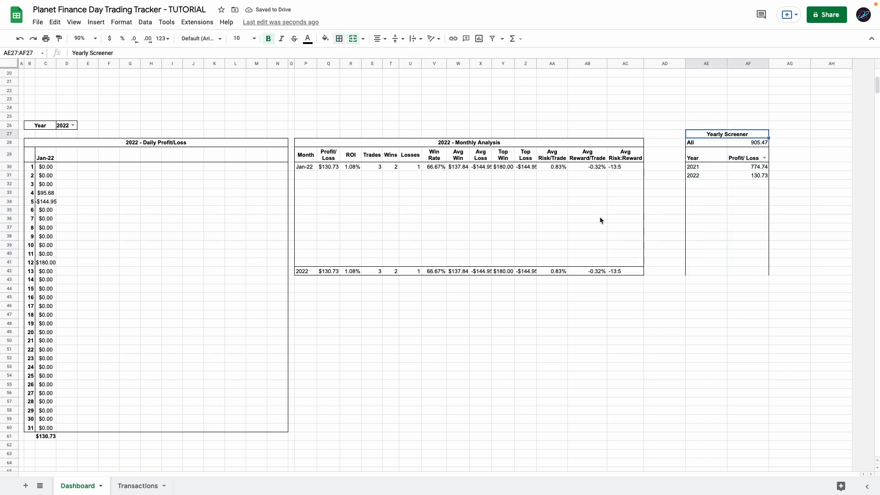
{"action": "left_click", "coordinate": [361, 322]}
{"action": "left_click_drag", "start_coordinate": [54, 150], "coordinate": [848, 361]}
{"action": "left_click", "coordinate": [193, 236]}
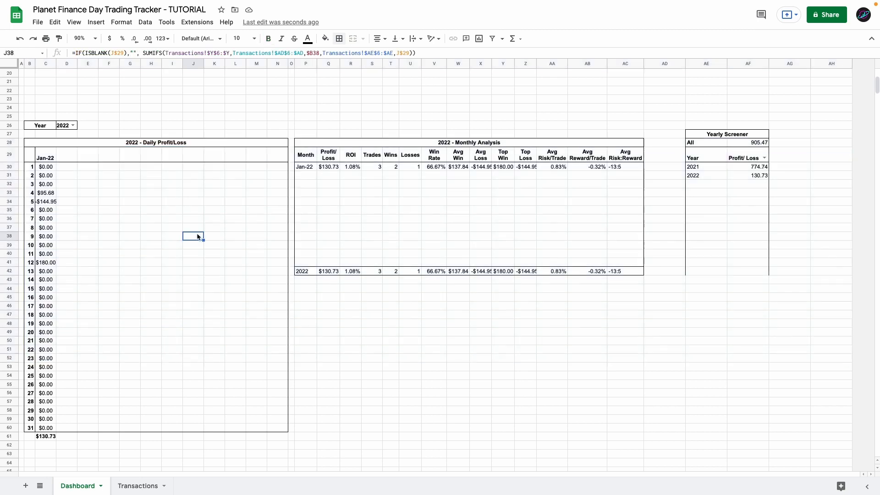
Head a summary block in row 14 with Total Wins, Total Losses, Win Rate and Avg. Return per Trade, and border B14:I16
{"action": "scroll", "coordinate": [137, 246], "scroll_direction": "up", "scroll_amount": 3}
{"action": "scroll", "coordinate": [130, 245], "scroll_direction": "up", "scroll_amount": 3}
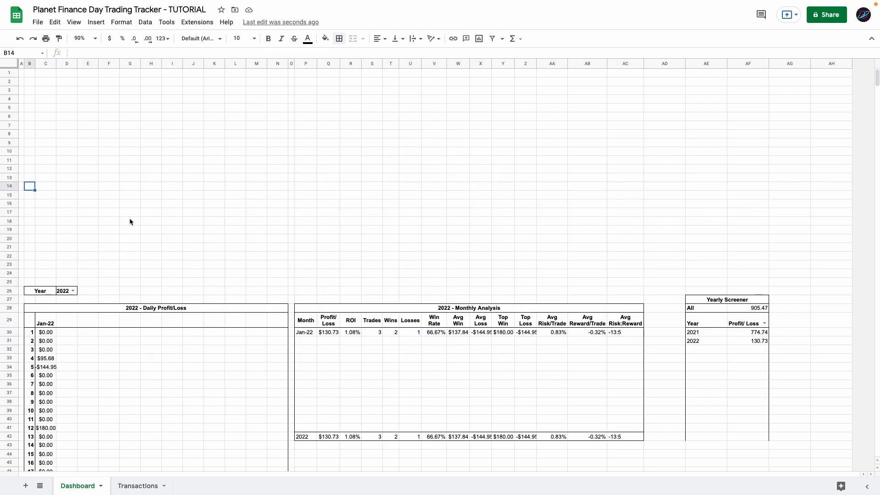
{"action": "type", "text": "Total Wins"}
{"action": "key", "text": "Tab"}
{"action": "key", "text": "Tab"}
{"action": "type", "text": "Total Losses"}
{"action": "key", "text": "Tab"}
{"action": "key", "text": "Tab"}
{"action": "type", "text": "Win Rate"}
{"action": "key", "text": "Tab"}
{"action": "key", "text": "Tab"}
{"action": "type", "text": "Avg. Return per Trade"}
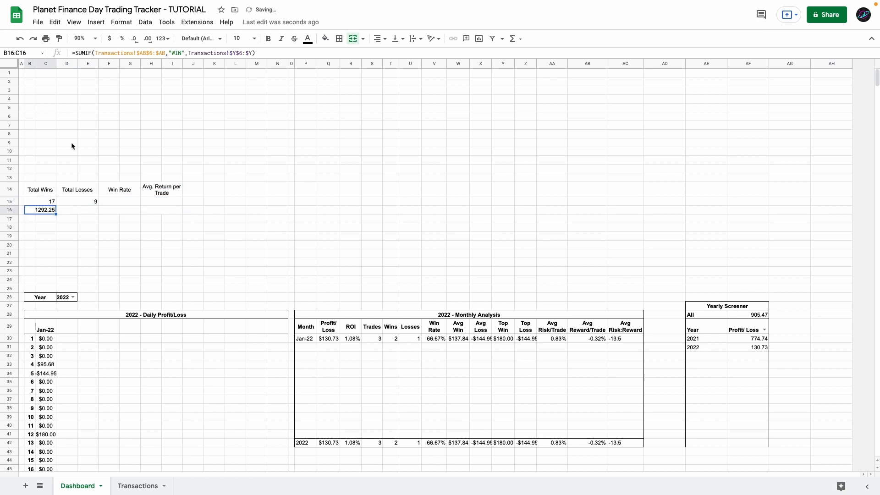
{"action": "left_click_drag", "start_coordinate": [40, 189], "coordinate": [165, 212]}
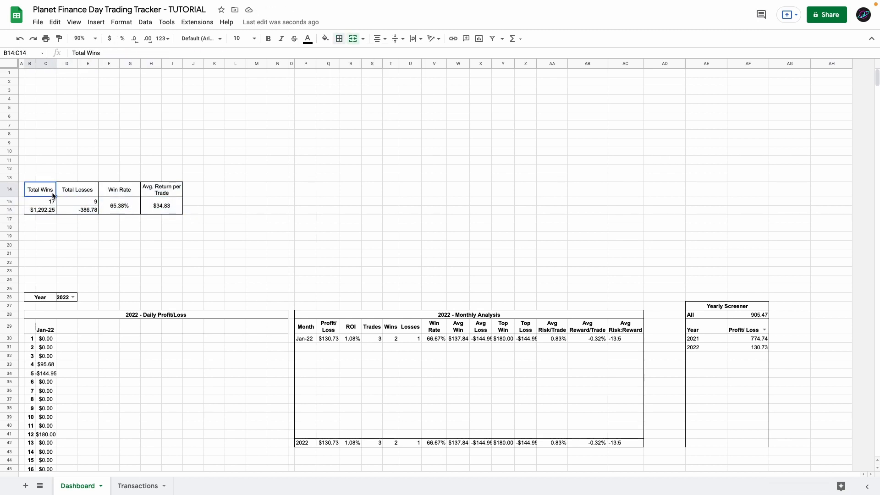
Title a block Day Trading Summary in P3 and label P4:P8 Starting Balance, Actual Balance, Total Profit/Loss, ROI and CAGR
{"action": "left_click", "coordinate": [305, 91]}
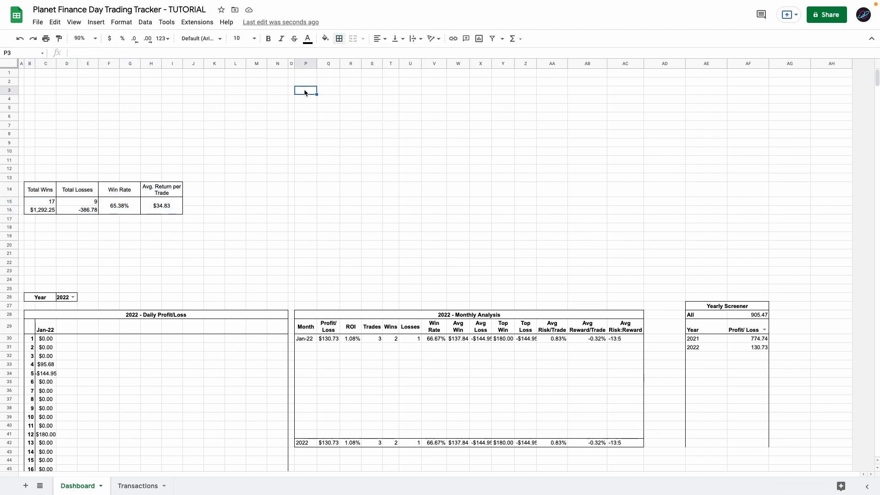
{"action": "type", "text": "Day Trading Summary"}
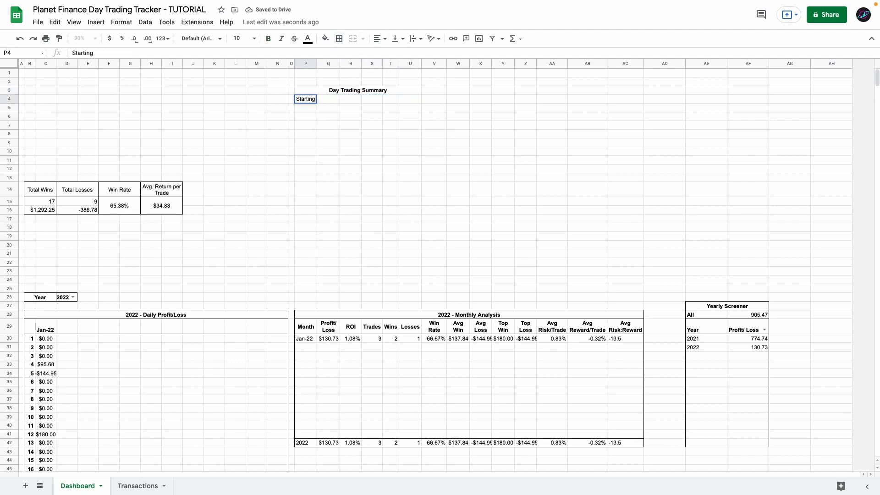
{"action": "type", "text": "Balance"}
{"action": "key", "text": "Return"}
{"action": "type", "text": "Actual Balance"}
{"action": "key", "text": "Return"}
{"action": "type", "text": "Total"}
{"action": "type", "text": "Profit/Loss"}
{"action": "key", "text": "Return"}
{"action": "type", "text": "ROI"}
{"action": "key", "text": "Return"}
{"action": "type", "text": "CAGR"}
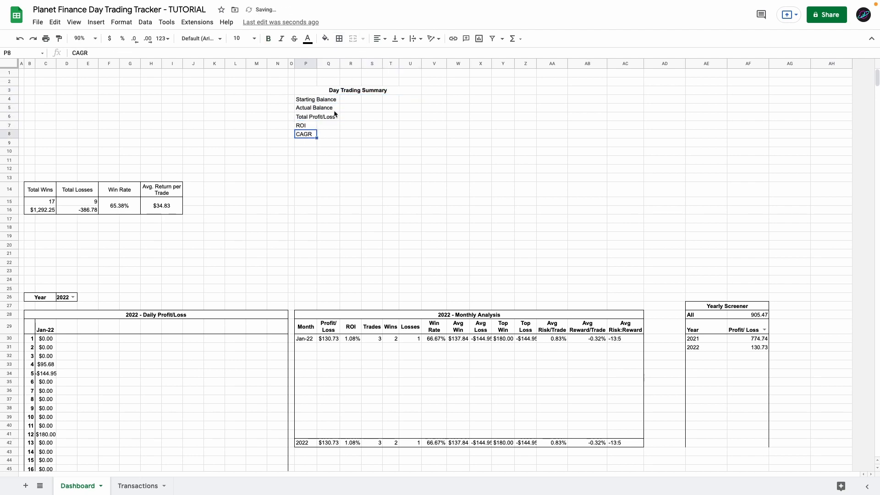
{"action": "left_click_drag", "start_coordinate": [305, 99], "coordinate": [372, 134]}
Link the Starting Balance in T4 to the starting balance cell on the Transactions sheet
{"action": "left_click", "coordinate": [393, 99]}
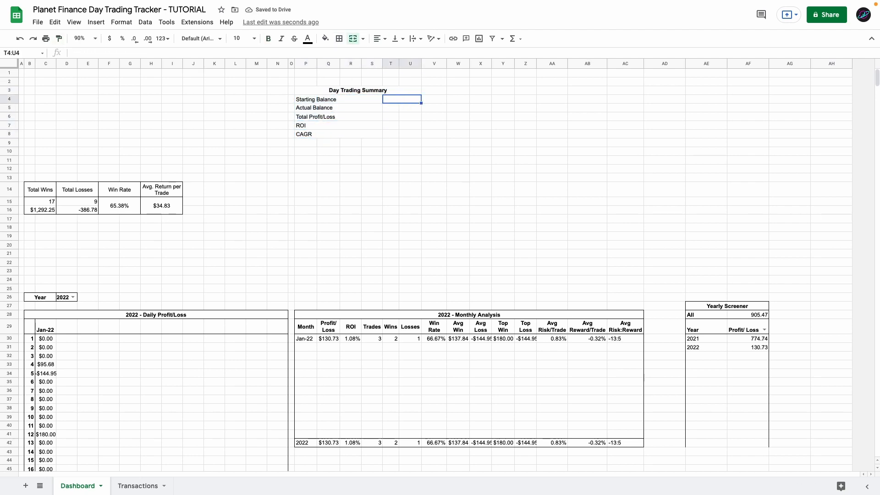
{"action": "type", "text": "="}
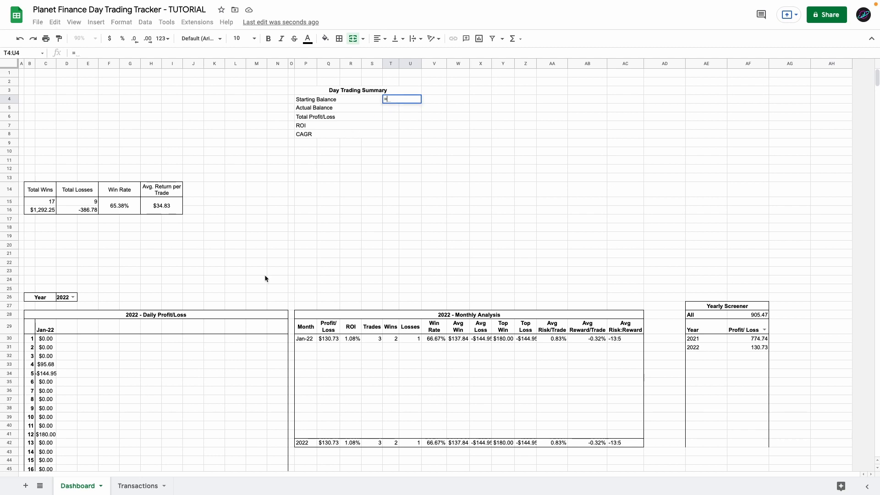
{"action": "left_click", "coordinate": [137, 486]}
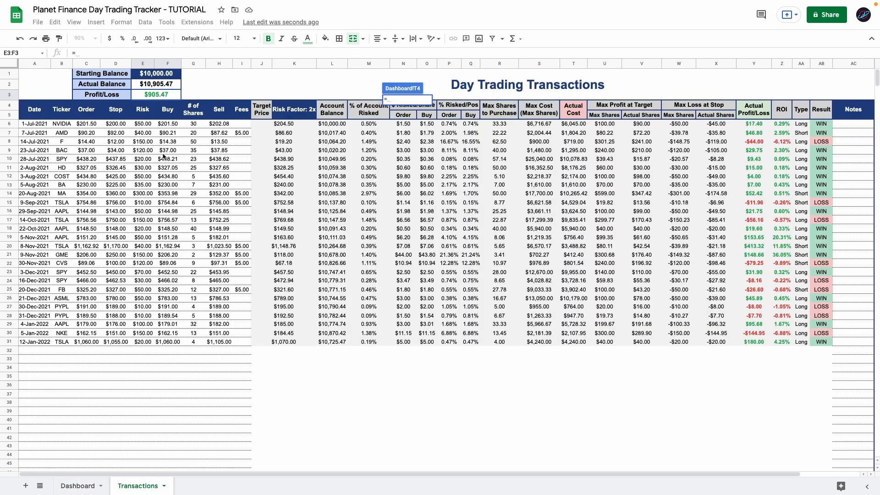
{"action": "left_click", "coordinate": [155, 79]}
{"action": "key", "text": "Return"}
Link the Actual Balance in T5 to Transactions!E2
{"action": "type", "text": "="}
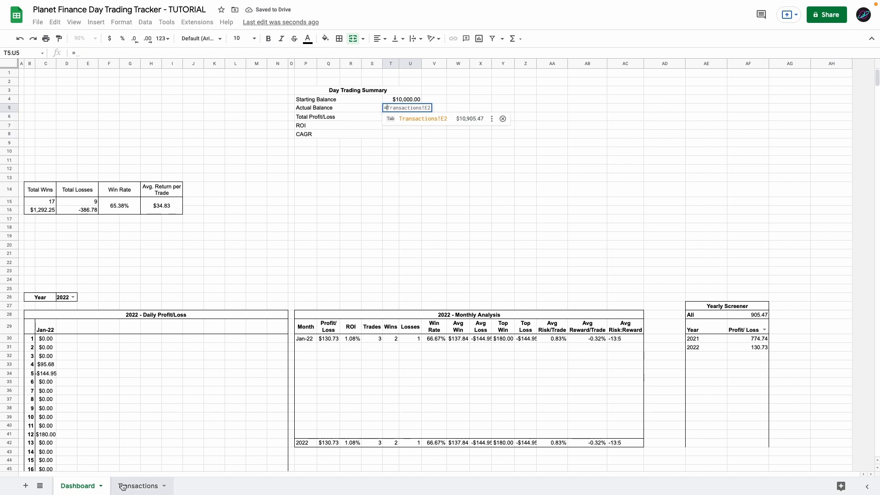
{"action": "left_click", "coordinate": [139, 485]}
{"action": "left_click", "coordinate": [153, 84]}
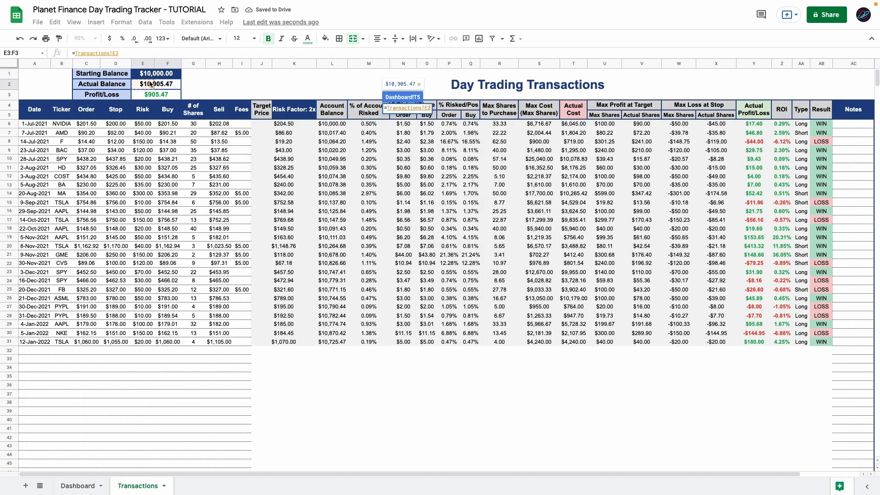
{"action": "key", "text": "Return"}
Link the Total Profit/Loss in T6 to Transactions!E3
{"action": "left_click", "coordinate": [393, 116]}
{"action": "type", "text": "="}
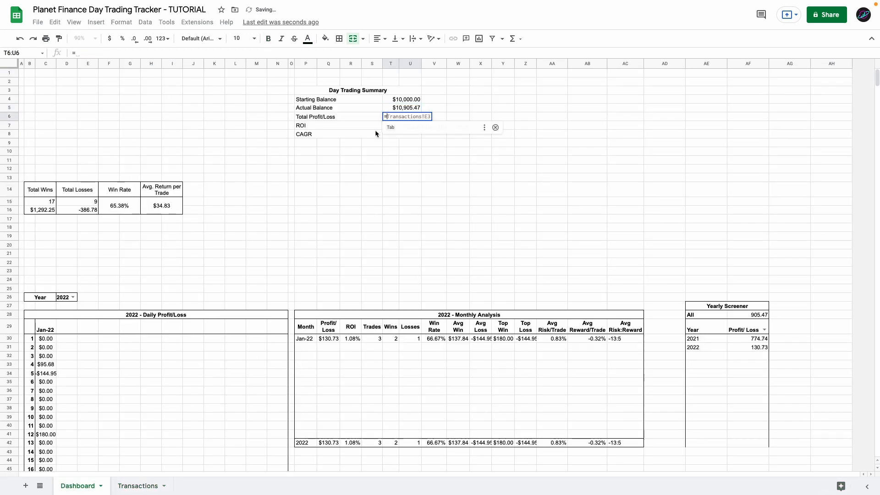
{"action": "left_click", "coordinate": [139, 486]}
{"action": "left_click", "coordinate": [142, 95]}
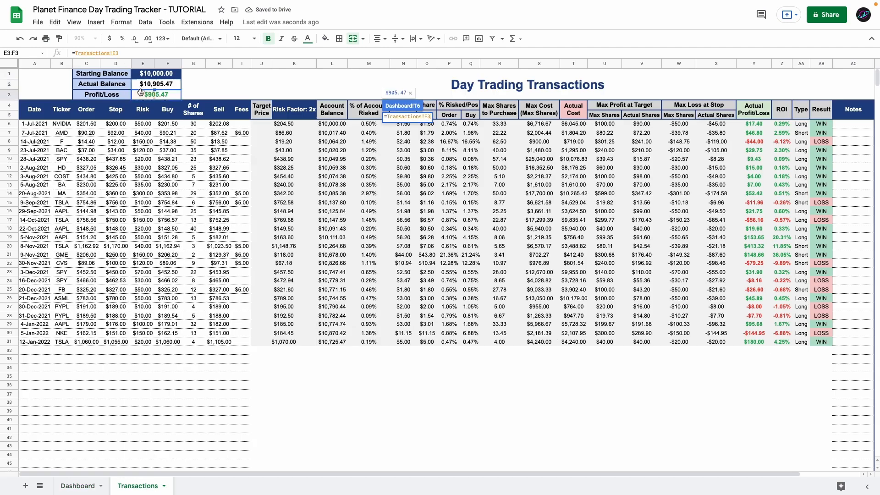
{"action": "key", "text": "Return"}
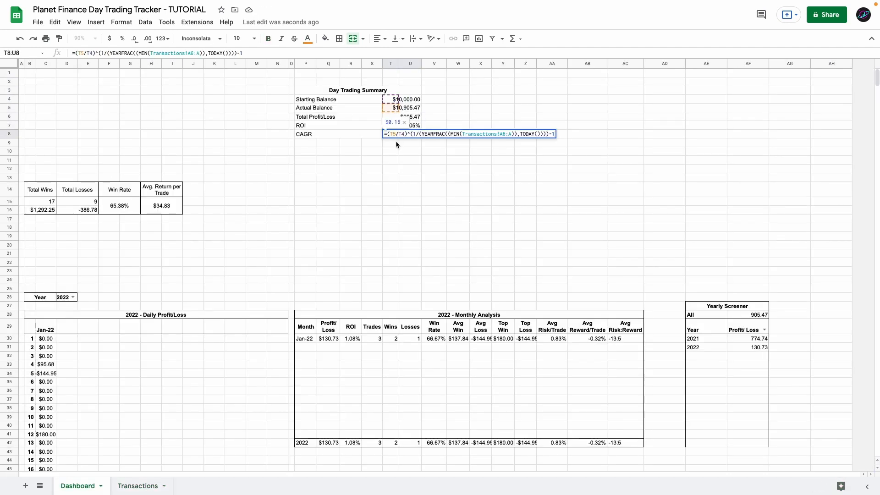
Enter =(T5/T4)^(1/(YEARFRAC((MIN(Transactions!A6:A)),TODAY())))-1 in T8 for CAGR and format it as a percentage
{"action": "key", "text": "Return"}
{"action": "left_click", "coordinate": [123, 41]}
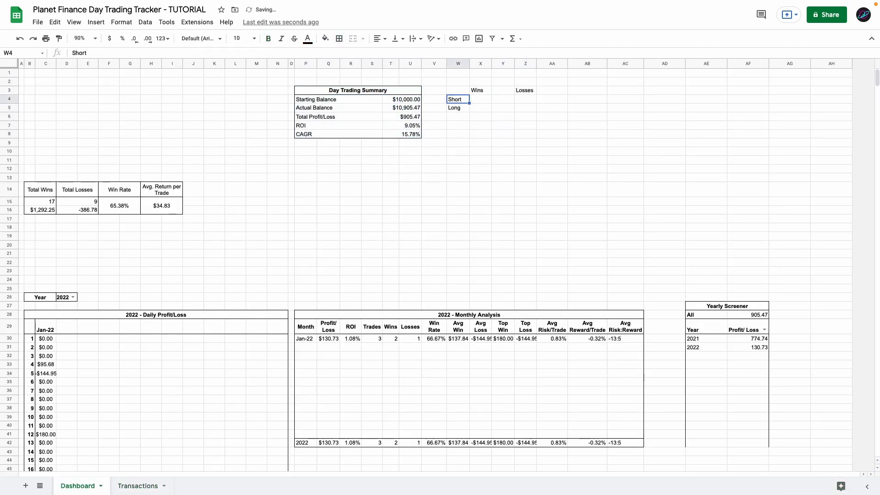
Merge the Wins heading across X3:Y3 and the Losses heading across Z3:AA3
{"action": "key", "text": "Right"}
{"action": "left_click_drag", "start_coordinate": [475, 92], "coordinate": [500, 91]}
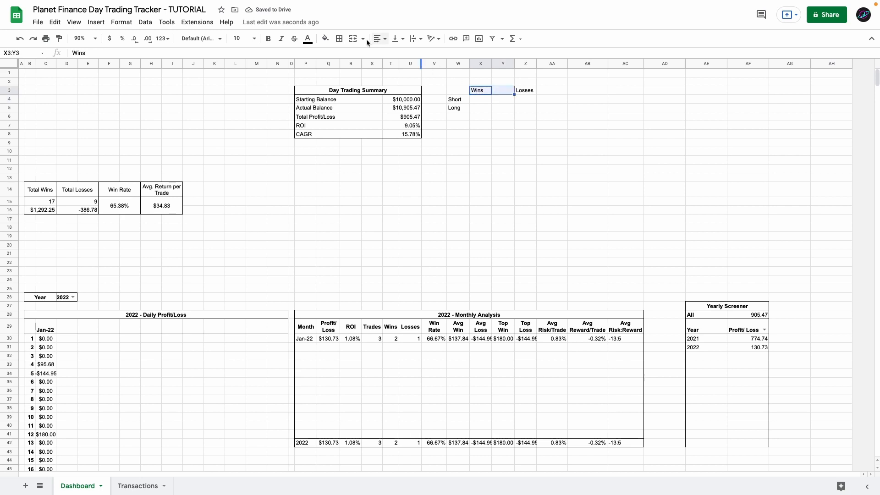
{"action": "left_click", "coordinate": [353, 41]}
{"action": "left_click_drag", "start_coordinate": [524, 91], "coordinate": [552, 90]}
{"action": "left_click", "coordinate": [353, 38]}
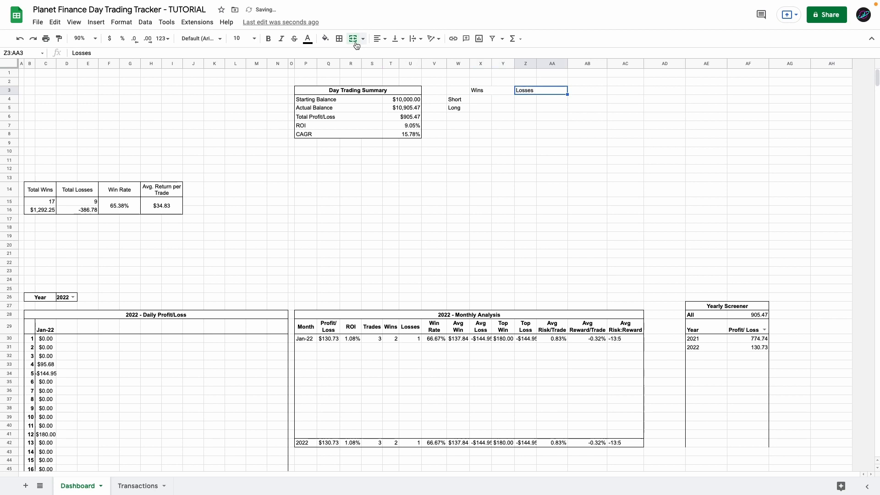
Enter =COUNTIFS(Transactions!$AB$6:$AB,"WIN",Transactions!$AA$6:$AA,$W4) in X4 to count the winning Short trades
{"action": "left_click", "coordinate": [463, 99]}
{"action": "left_click", "coordinate": [500, 100]}
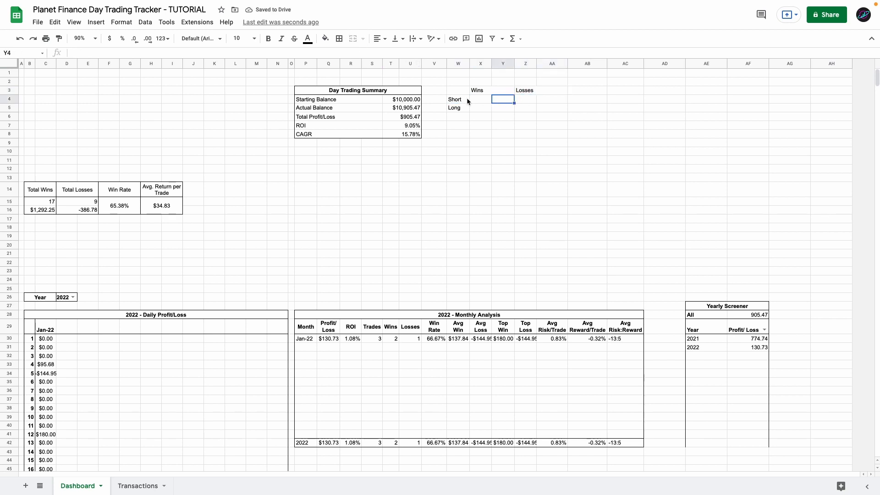
{"action": "left_click", "coordinate": [478, 100]}
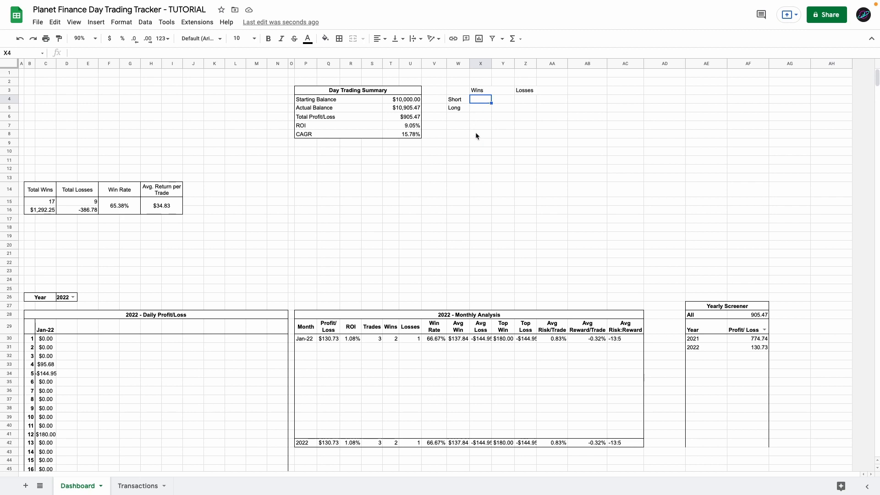
{"action": "double_click", "coordinate": [480, 100]}
{"action": "type", "text": "=COUNTIFS(Transactions!$AB$6:$AB,\"WIN\",Transactions!$AA$6:$AA,$W4)"}
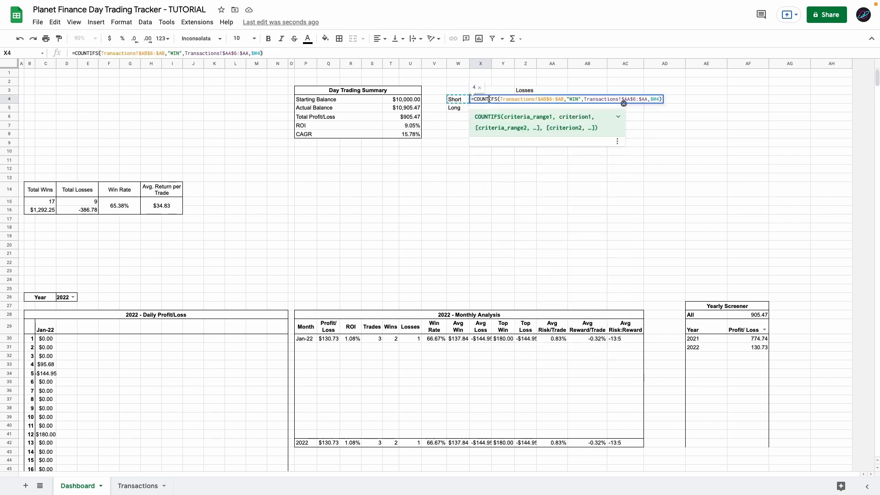
{"action": "key", "text": "Return"}
{"action": "left_click", "coordinate": [490, 99]}
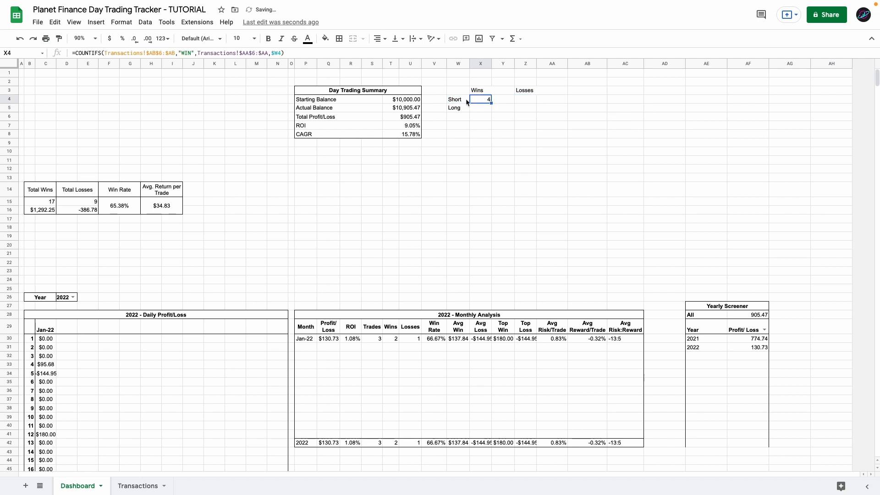
Extend the win-count COUNTIFS formula to X5 so it counts the winning Long trades against $W5
{"action": "double_click", "coordinate": [476, 100]}
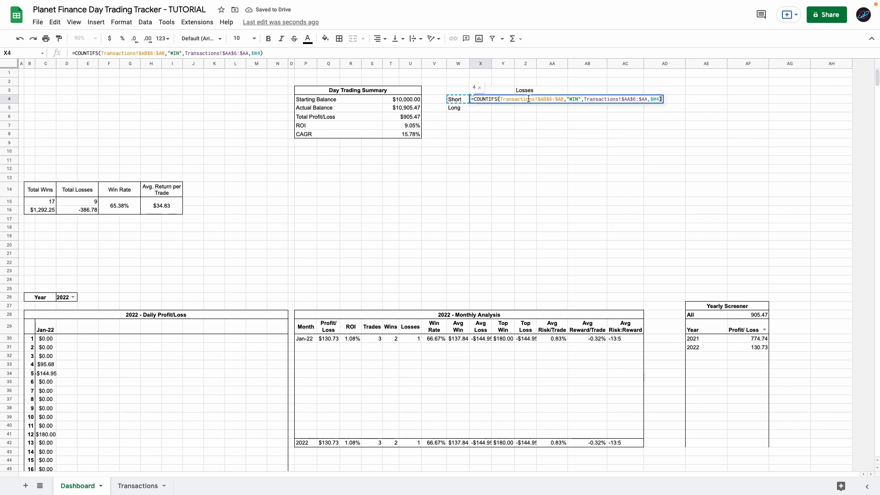
{"action": "left_click", "coordinate": [579, 99]}
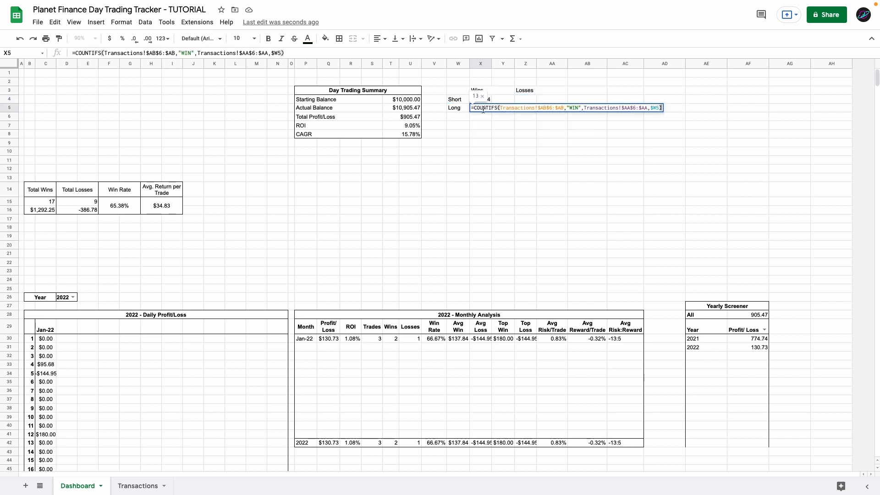
{"action": "key", "text": "Tab"}
Enter =SUMIFS(Transactions!$Y$6:$Y,Transactions!$AB$6:$AB,"WIN",Transactions!$AA$6:$AA,$W4) in Y4 to total the Short winnings
{"action": "double_click", "coordinate": [501, 100]}
{"action": "type", "text": "=SUMIFS(Transactions!$Y$6:$Y,Transactions!$AB$6:$AB,\"WIN\",Transactions!$AA$6:$AA,$W4)"}
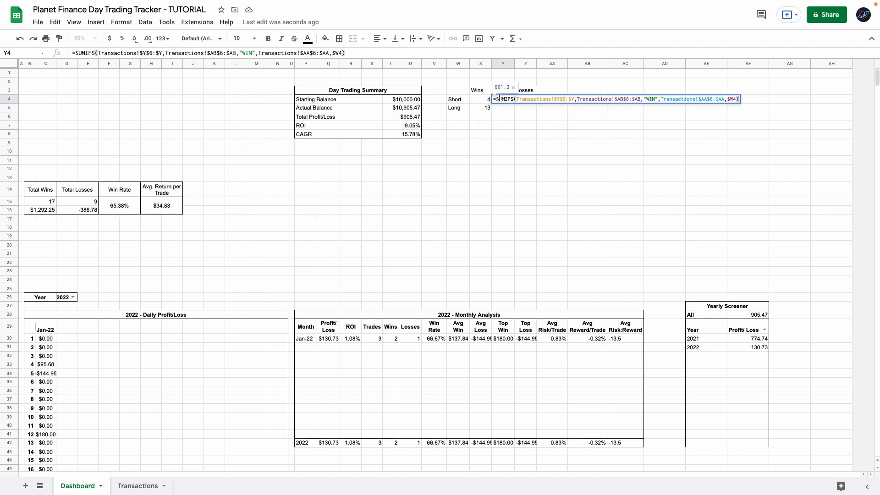
{"action": "left_click", "coordinate": [503, 98]}
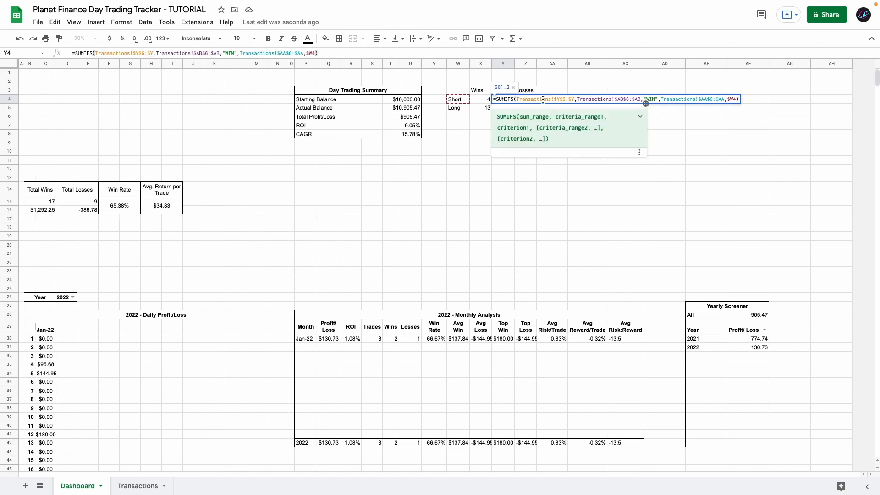
{"action": "key", "text": "Return"}
Format the Short and Long loss amounts in AA4:AA5 as currency
{"action": "left_click", "coordinate": [555, 99]}
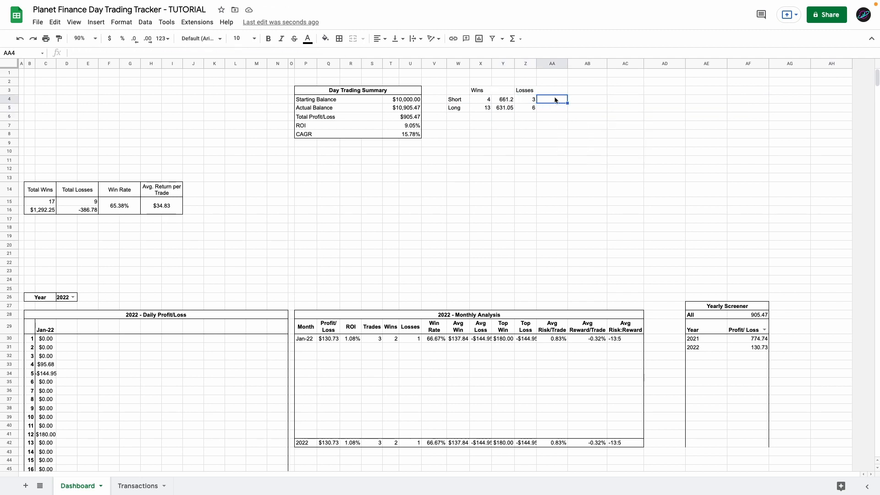
{"action": "left_click_drag", "start_coordinate": [552, 100], "coordinate": [552, 108]}
{"action": "left_click", "coordinate": [110, 39]}
Add borders around the Short/Long wins and losses table W3:AA5 and around its heading row
{"action": "left_click_drag", "start_coordinate": [458, 91], "coordinate": [552, 108]}
{"action": "left_click", "coordinate": [340, 39]}
{"action": "left_click", "coordinate": [392, 56]}
{"action": "left_click_drag", "start_coordinate": [458, 91], "coordinate": [553, 91]}
{"action": "left_click", "coordinate": [393, 56]}
Label W7 Brokerage Fees and add a border around the fees row W7:Y7
{"action": "left_click", "coordinate": [458, 125]}
{"action": "type", "text": "Brokerage Fees"}
{"action": "key", "text": "Return"}
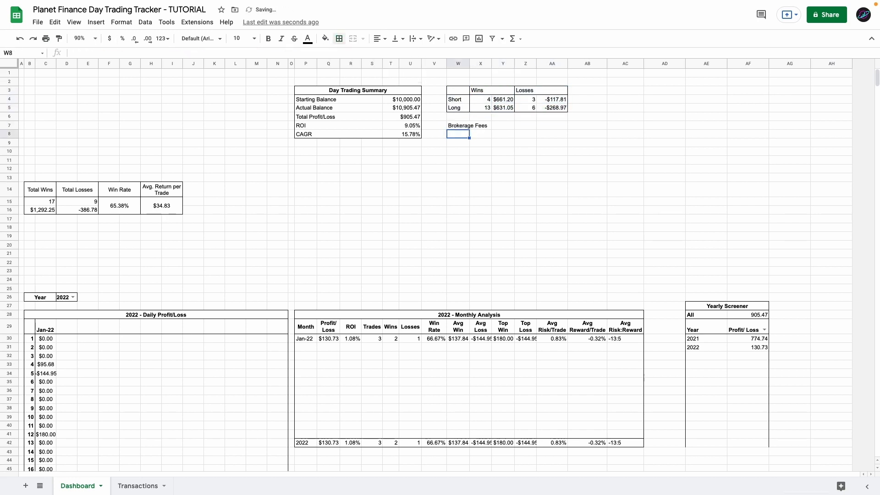
{"action": "left_click_drag", "start_coordinate": [458, 125], "coordinate": [503, 125]}
{"action": "left_click", "coordinate": [393, 56]}
Enter the title Top Ticker Trades by Cost in AC3, merge it across AC3:AF3, and make it centered and bold
{"action": "left_click", "coordinate": [588, 90]}
{"action": "left_click", "coordinate": [615, 91]}
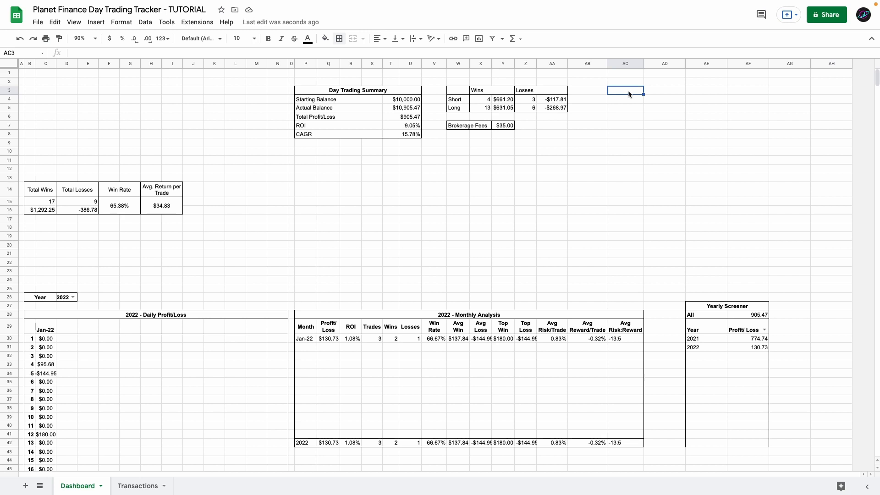
{"action": "type", "text": "Top Ticker Trades by Cost"}
{"action": "key", "text": "Return"}
{"action": "left_click_drag", "start_coordinate": [630, 91], "coordinate": [747, 91]}
{"action": "left_click", "coordinate": [352, 38]}
{"action": "key", "text": "super+shift+e"}
{"action": "key", "text": "super+b"}
List the top three tickers in AC4, merged across AC4:AD4, and their costs in AE4 with QUERY formulas on Transactions!$B$6:$T ordered by T descending
{"action": "left_click", "coordinate": [628, 99]}
{"action": "left_click_drag", "start_coordinate": [628, 99], "coordinate": [647, 99]}
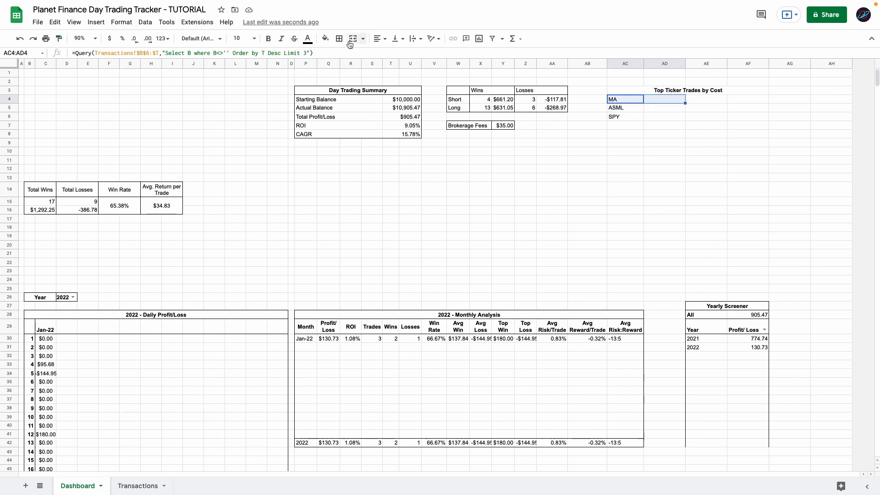
{"action": "left_click", "coordinate": [353, 39]}
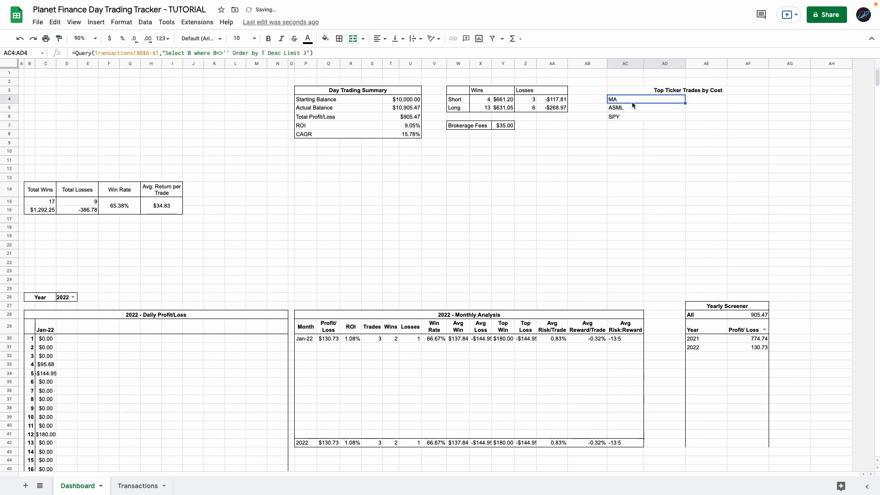
{"action": "left_click", "coordinate": [701, 99]}
{"action": "key", "text": "Return"}
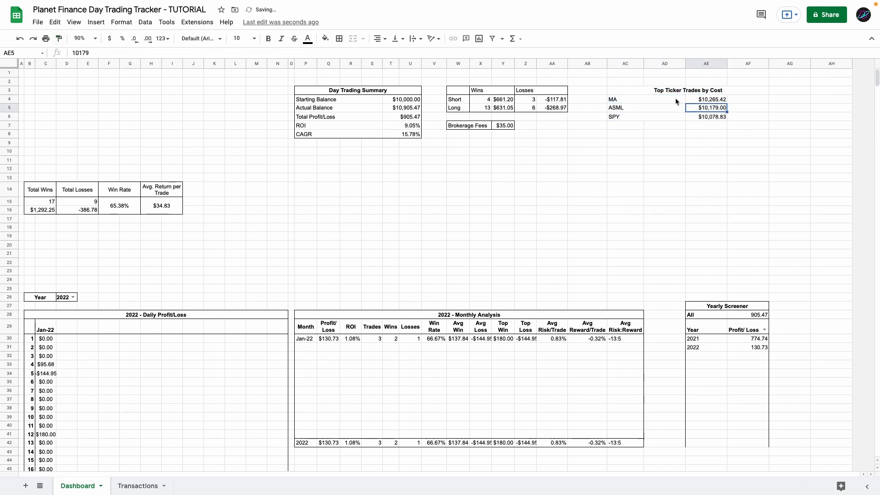
Merge the cost cells across AE:AF in rows 4 to 6, and center and border the Top Ticker Trades by Cost table
{"action": "left_click", "coordinate": [668, 100]}
{"action": "left_click_drag", "start_coordinate": [685, 63], "coordinate": [710, 117]}
{"action": "left_click", "coordinate": [353, 39]}
{"action": "key", "text": "super+alt+v"}
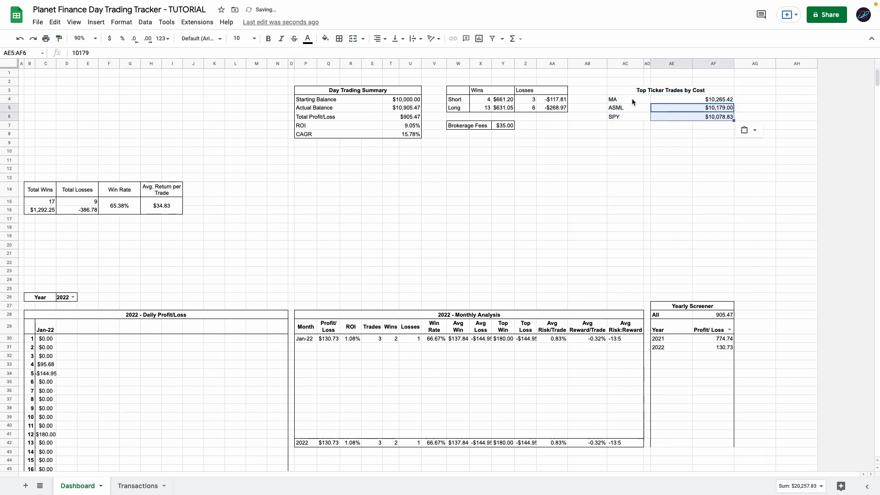
{"action": "left_click_drag", "start_coordinate": [631, 98], "coordinate": [711, 117]}
{"action": "left_click", "coordinate": [623, 91]}
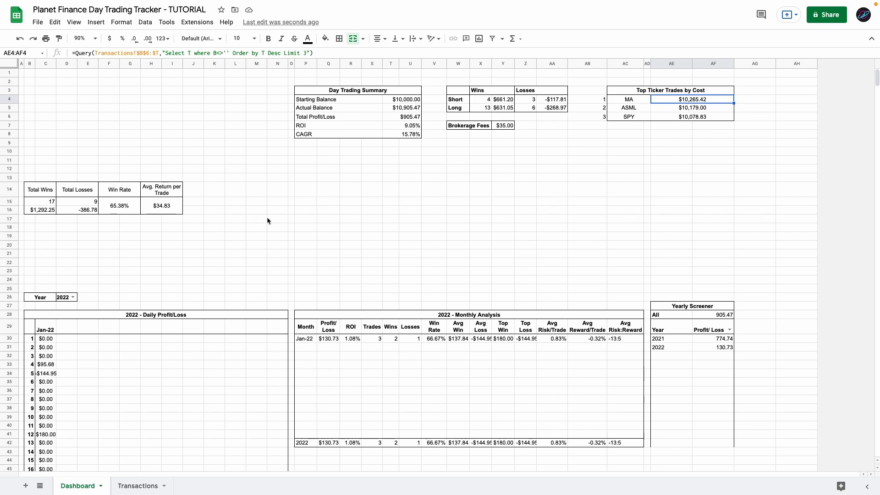
{"action": "scroll", "coordinate": [268, 221], "scroll_direction": "down", "scroll_amount": 5}
{"action": "scroll", "coordinate": [268, 253], "scroll_direction": "up", "scroll_amount": 5}
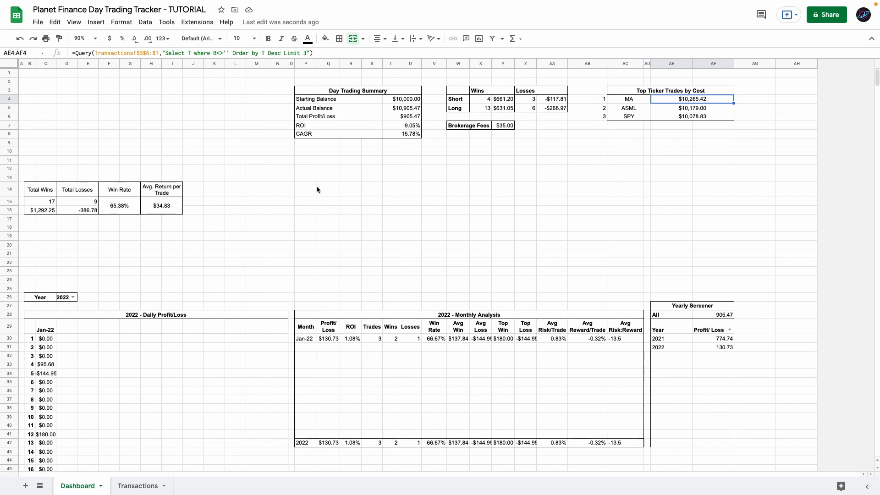
{"action": "left_click_drag", "start_coordinate": [309, 154], "coordinate": [494, 179]}
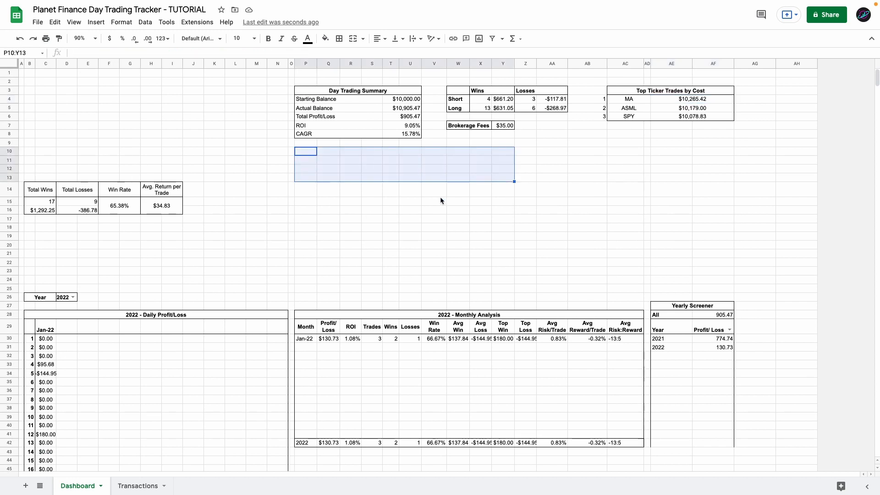
Examine the formulas and conditional formatting of the win/loss block, the Total Profit/Loss cell and the Short/Long win amounts
{"action": "left_click", "coordinate": [21, 73]}
{"action": "left_click", "coordinate": [403, 193]}
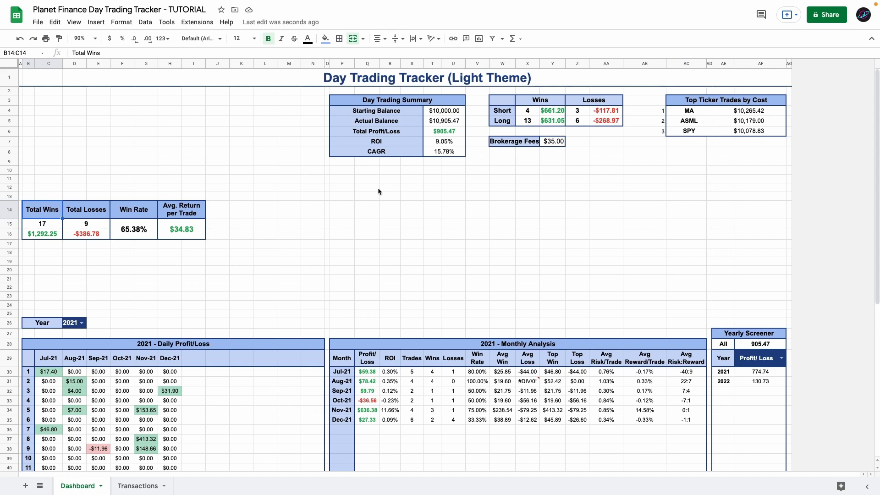
{"action": "left_click", "coordinate": [85, 239]}
{"action": "left_click", "coordinate": [49, 238]}
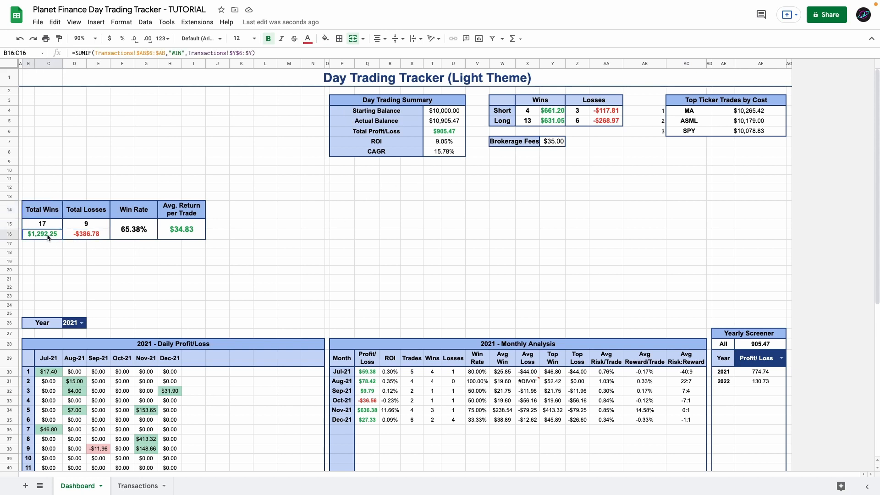
{"action": "left_click", "coordinate": [159, 229]}
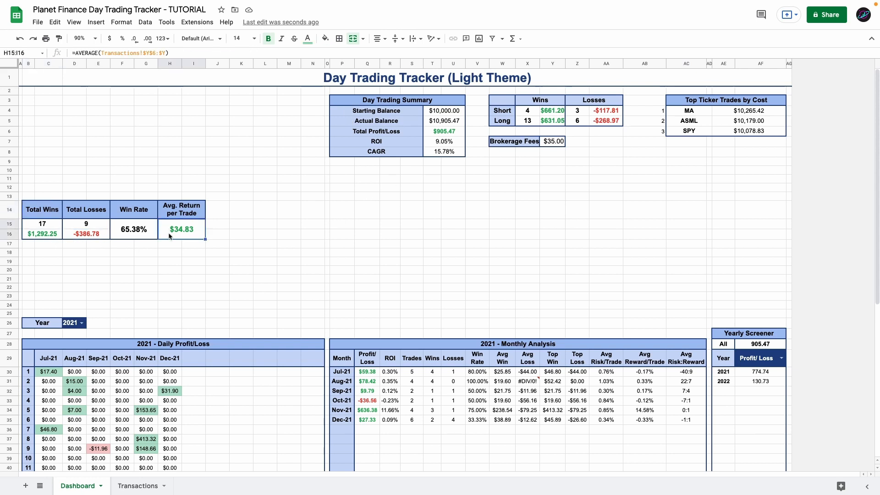
{"action": "left_click", "coordinate": [51, 234]}
{"action": "left_click", "coordinate": [131, 25]}
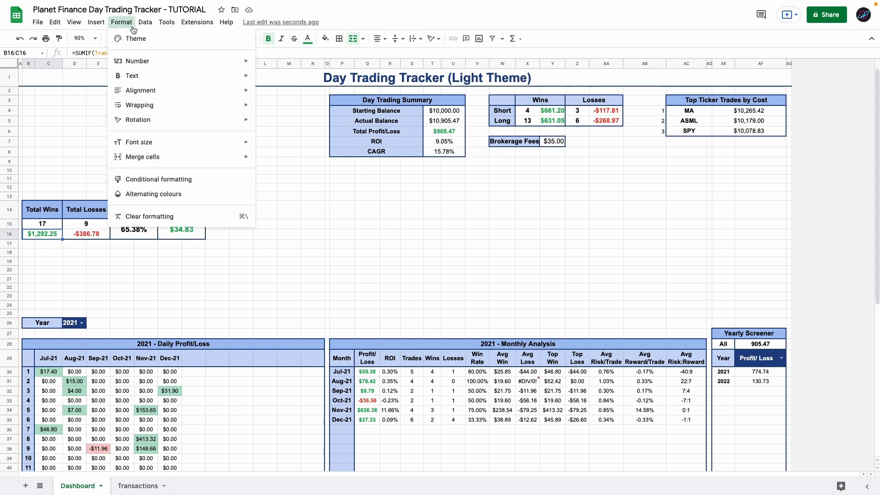
{"action": "left_click", "coordinate": [158, 179]}
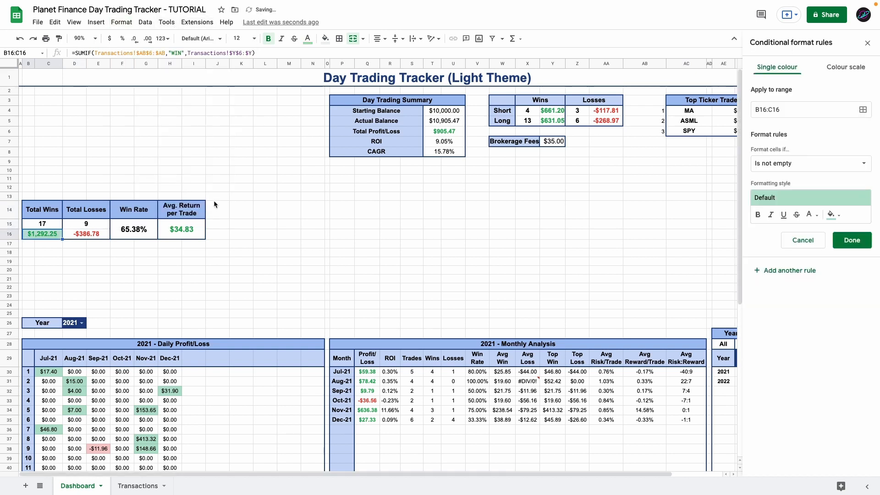
{"action": "left_click", "coordinate": [803, 240]}
{"action": "left_click", "coordinate": [444, 133]}
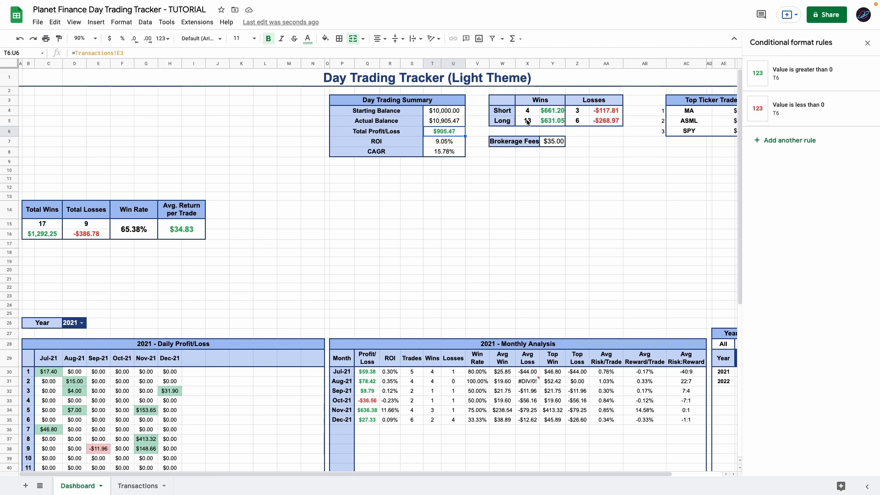
{"action": "left_click", "coordinate": [551, 112]}
{"action": "left_click", "coordinate": [553, 122]}
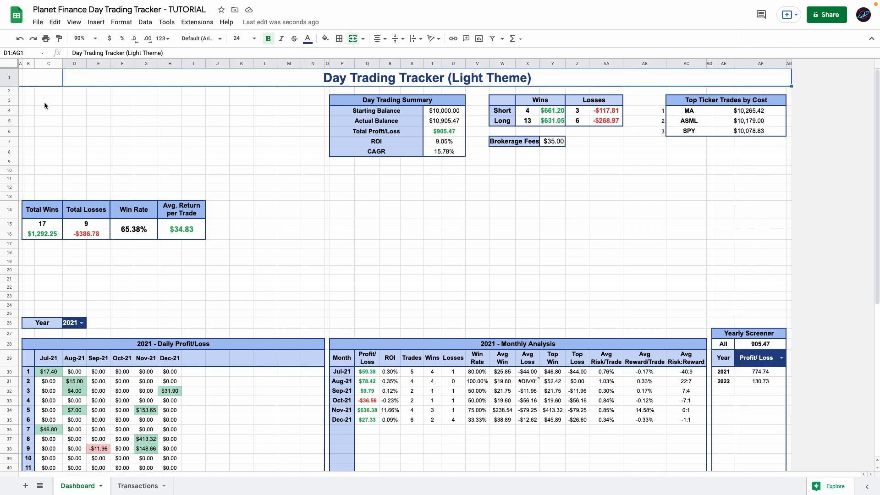
Insert a chart in the blank area at C3 and set its type to Line chart
{"action": "left_click", "coordinate": [44, 101]}
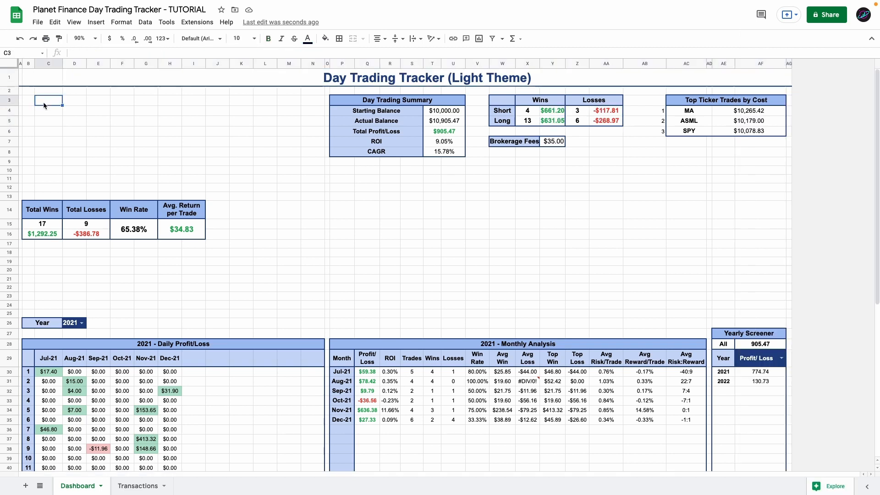
{"action": "left_click", "coordinate": [96, 22]}
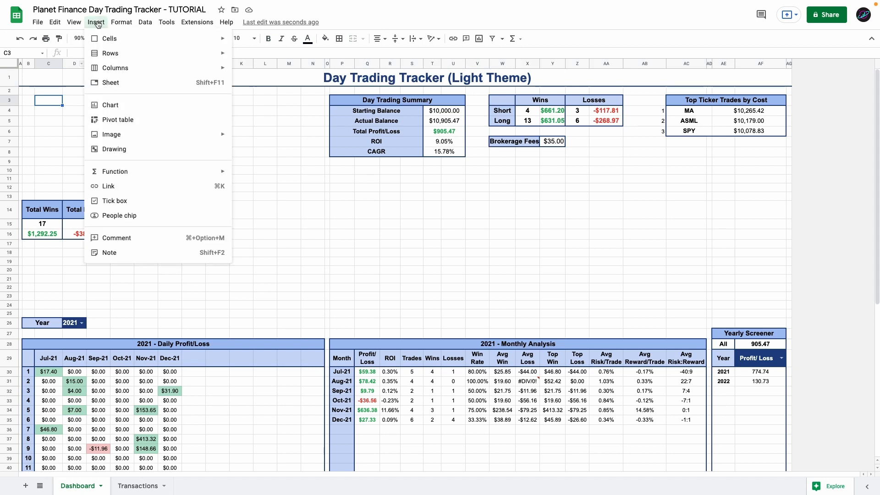
{"action": "left_click", "coordinate": [125, 105]}
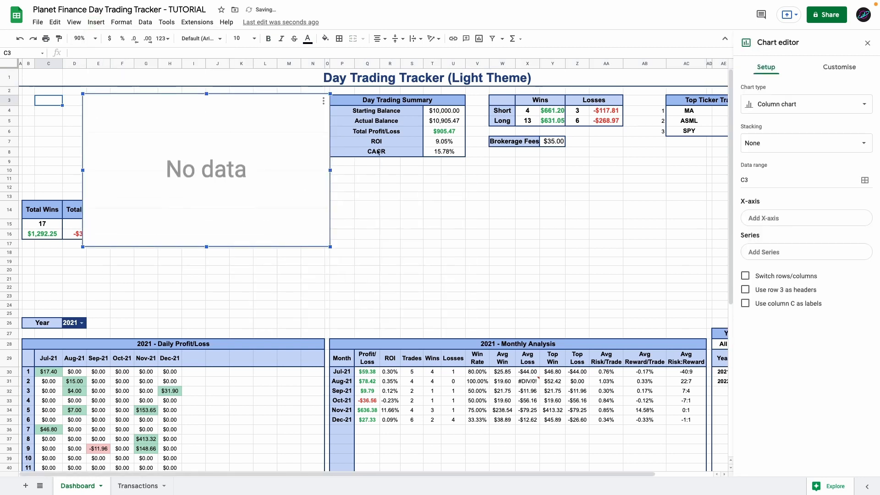
{"action": "left_click", "coordinate": [805, 110]}
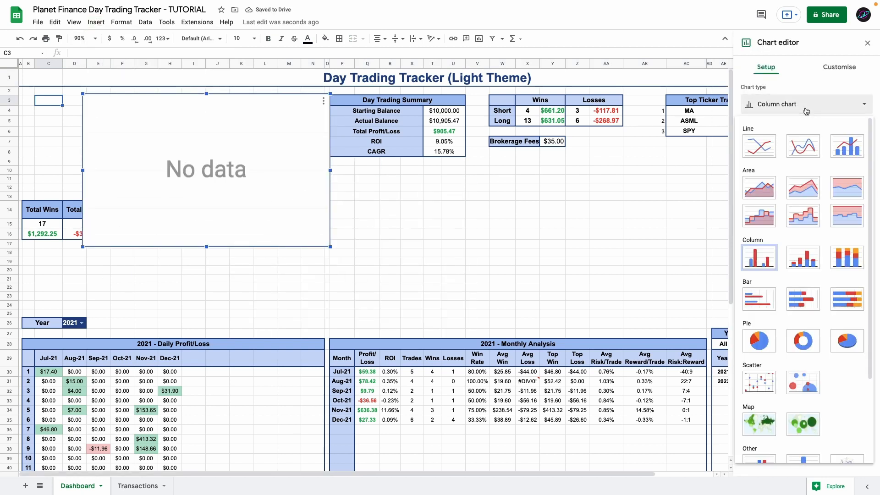
{"action": "left_click", "coordinate": [759, 146]}
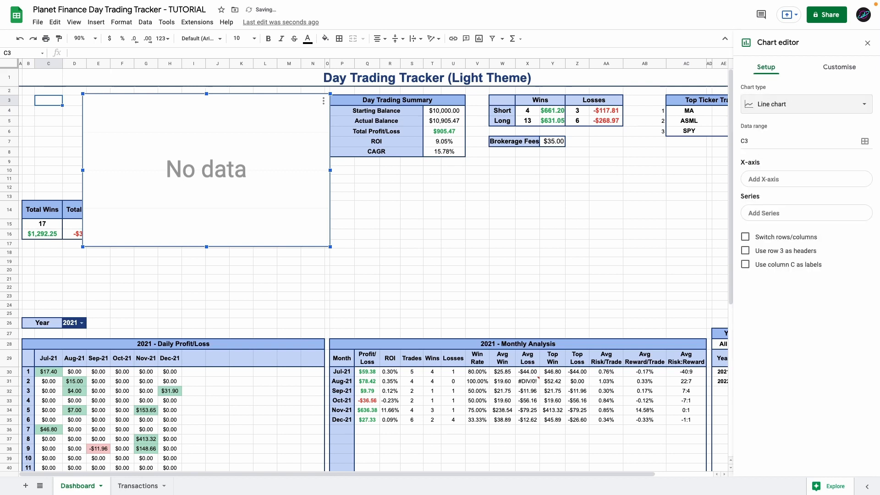
Set the line chart's data range to the Actual Profit/Loss column, Transactions!Y4:Y
{"action": "left_click", "coordinate": [862, 142]}
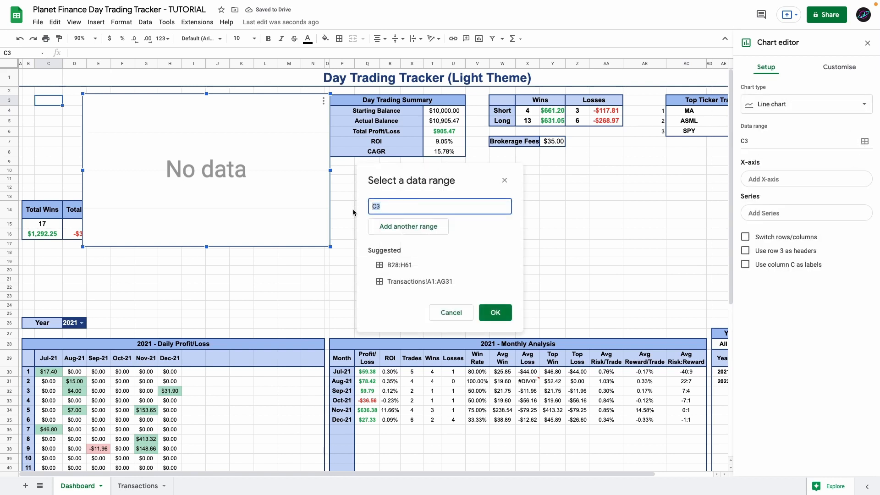
{"action": "key", "text": "BackSpace"}
{"action": "left_click", "coordinate": [138, 485]}
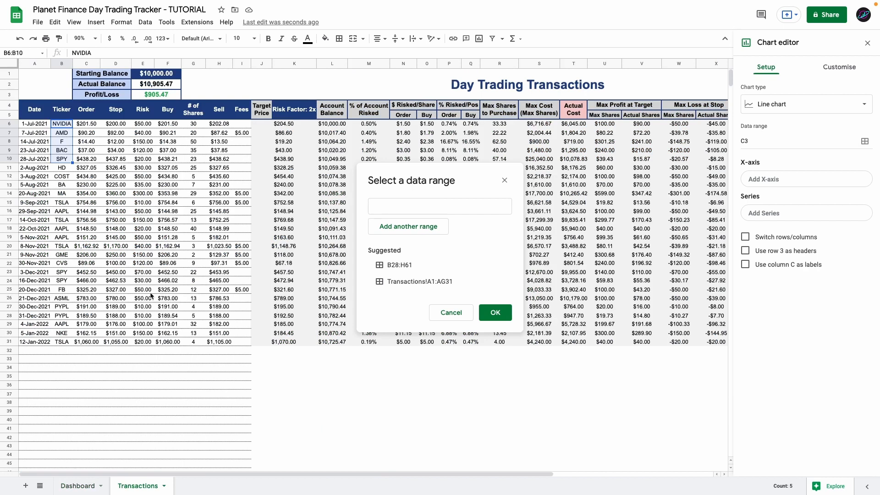
{"action": "scroll", "coordinate": [567, 199], "scroll_direction": "right", "scroll_amount": 5}
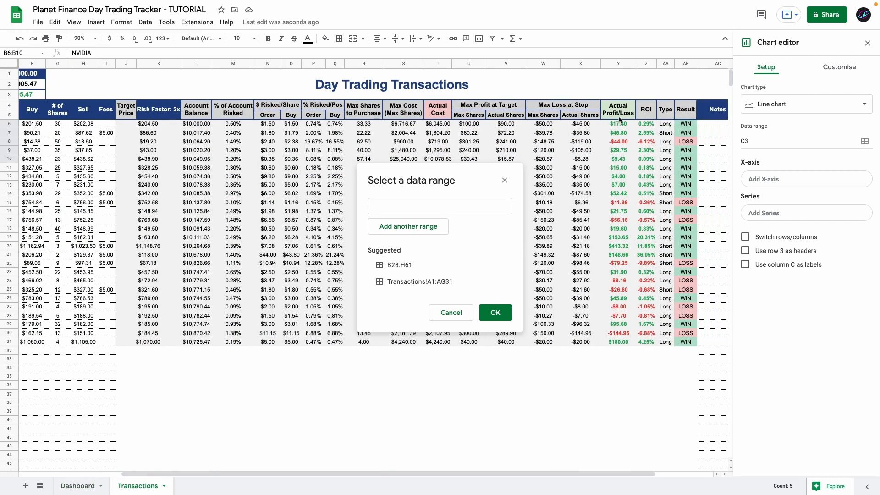
{"action": "left_click_drag", "start_coordinate": [618, 119], "coordinate": [610, 274]}
{"action": "left_click", "coordinate": [442, 207]}
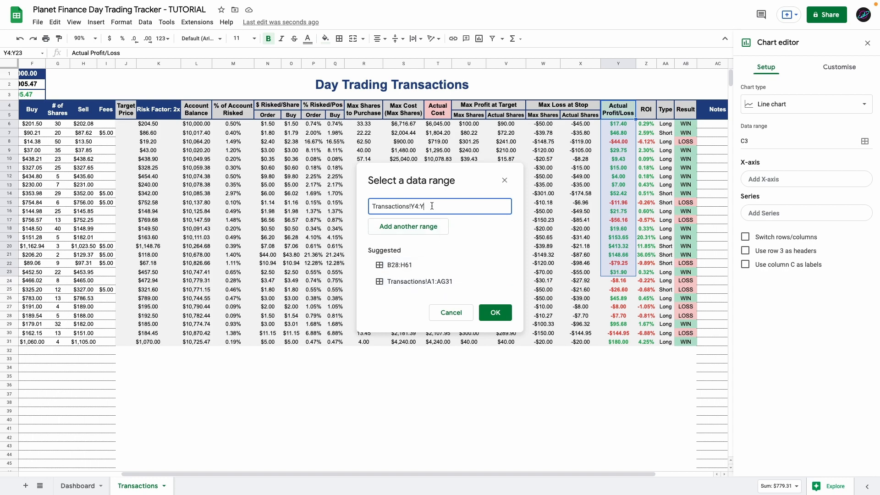
{"action": "left_click", "coordinate": [485, 312]}
Title the line chart Profitability of All Individual Trades in bold and fit it into the space above the Total Wins block
{"action": "left_click_drag", "start_coordinate": [139, 109], "coordinate": [137, 108]}
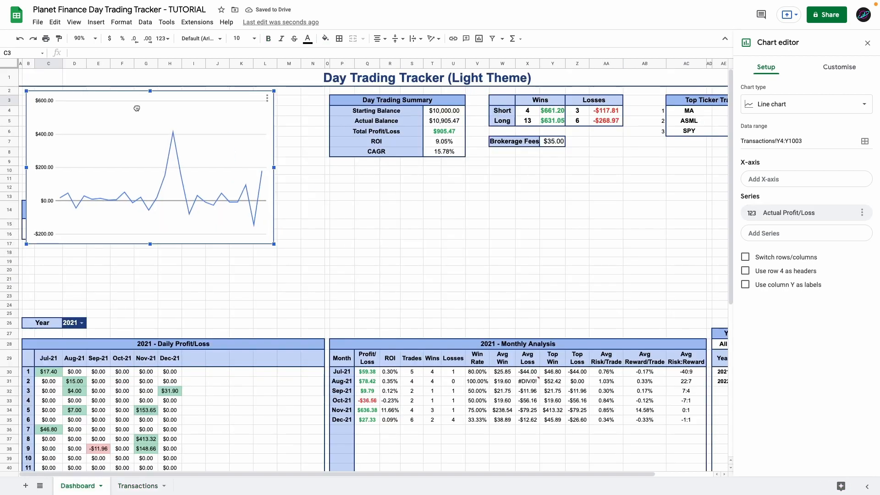
{"action": "left_click_drag", "start_coordinate": [275, 245], "coordinate": [199, 198]}
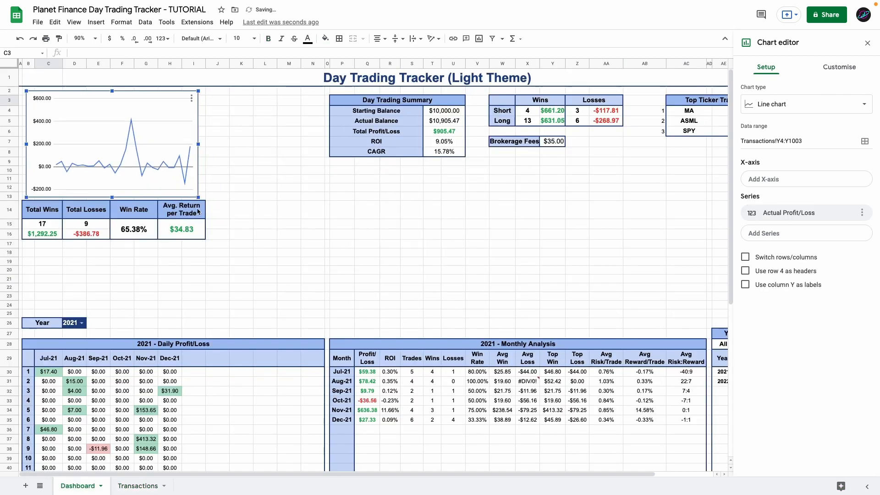
{"action": "left_click", "coordinate": [839, 67]}
{"action": "left_click", "coordinate": [779, 118]}
{"action": "left_click", "coordinate": [802, 186]}
{"action": "type", "text": "Profitability of All Individual Trades"}
{"action": "left_click", "coordinate": [748, 269]}
{"action": "left_click", "coordinate": [769, 301]}
{"action": "left_click", "coordinate": [867, 43]}
{"action": "left_click_drag", "start_coordinate": [153, 167], "coordinate": [150, 164]}
{"action": "left_click_drag", "start_coordinate": [194, 194], "coordinate": [207, 199]}
Insert another chart at J2 and remove its suggested series D4:AG4, D5:AG5 and D6:AG6
{"action": "left_click", "coordinate": [218, 91]}
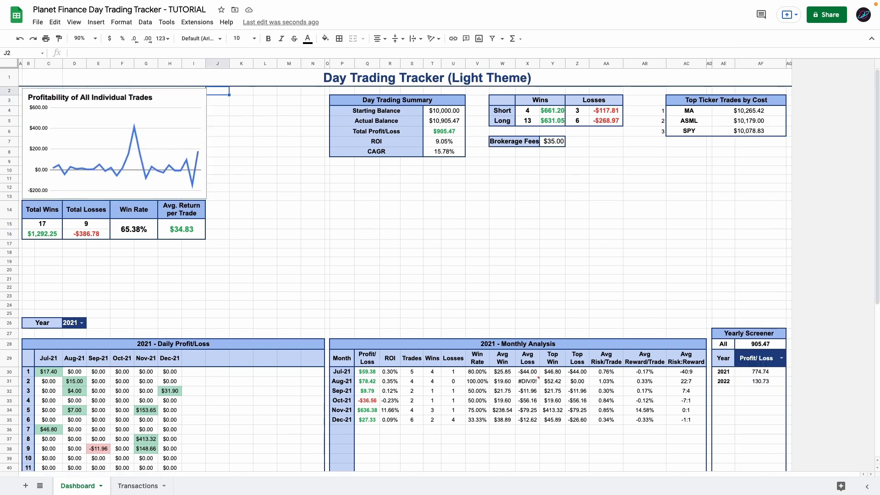
{"action": "left_click", "coordinate": [97, 22]}
{"action": "left_click", "coordinate": [120, 104]}
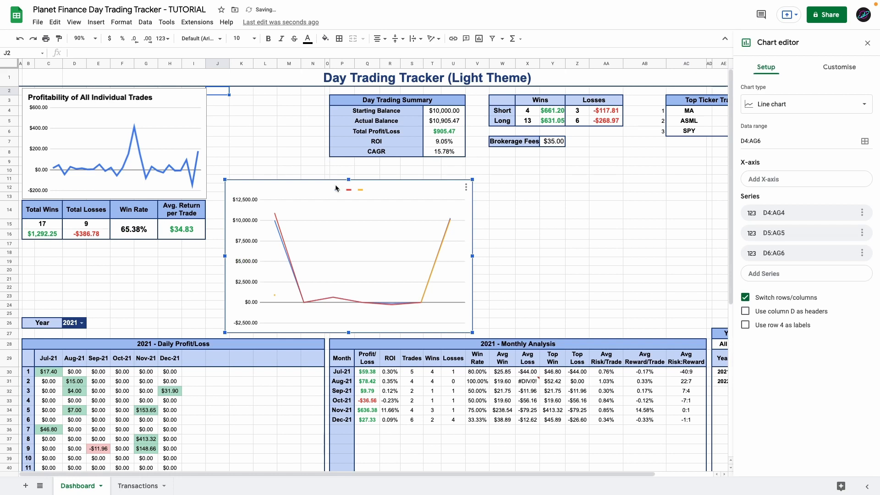
{"action": "left_click_drag", "start_coordinate": [335, 188], "coordinate": [317, 160]}
{"action": "left_click", "coordinate": [862, 213]}
{"action": "left_click", "coordinate": [842, 248]}
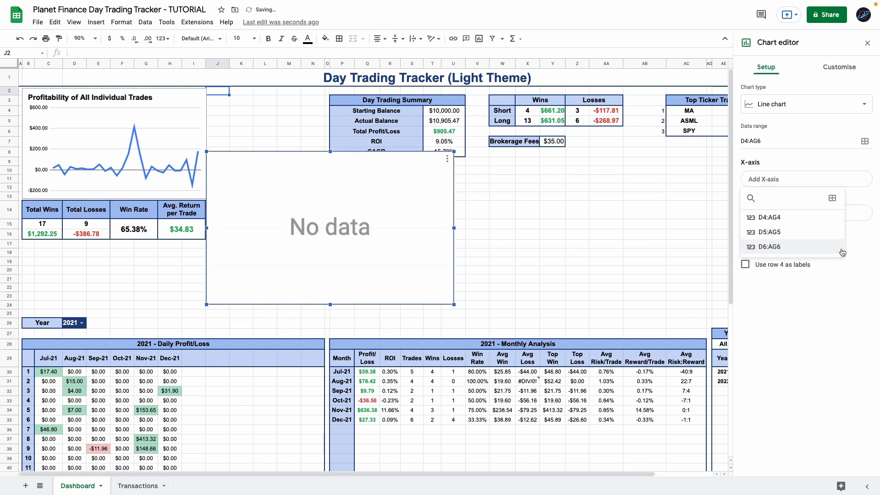
{"action": "left_click", "coordinate": [868, 193]}
Change the new chart's type to 100% stacked column chart
{"action": "left_click", "coordinate": [812, 112]}
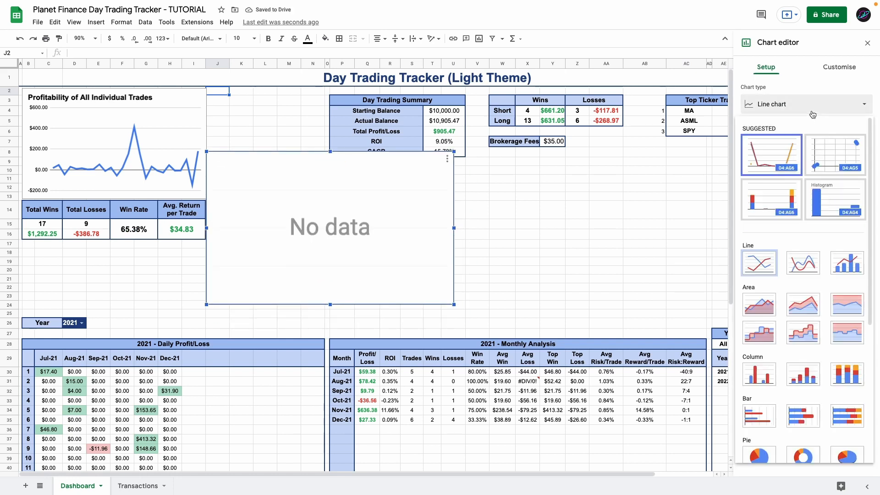
{"action": "scroll", "coordinate": [798, 303], "scroll_direction": "down", "scroll_amount": 2}
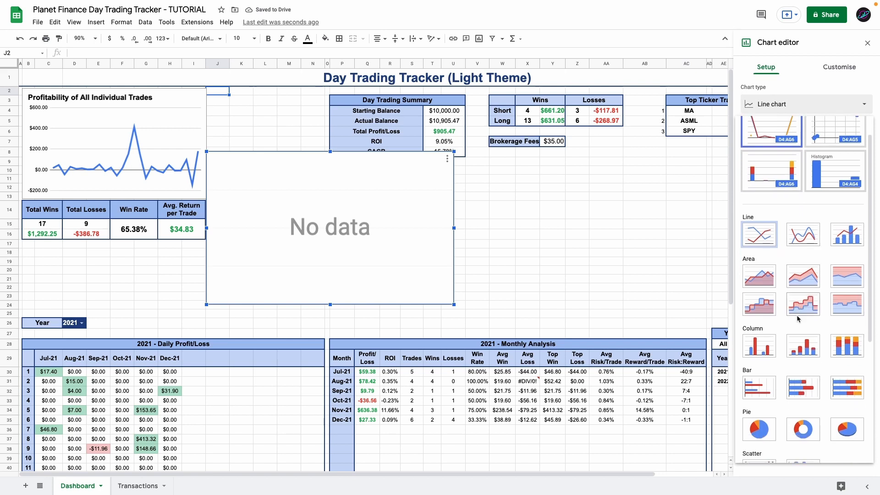
{"action": "scroll", "coordinate": [799, 318], "scroll_direction": "down", "scroll_amount": 1}
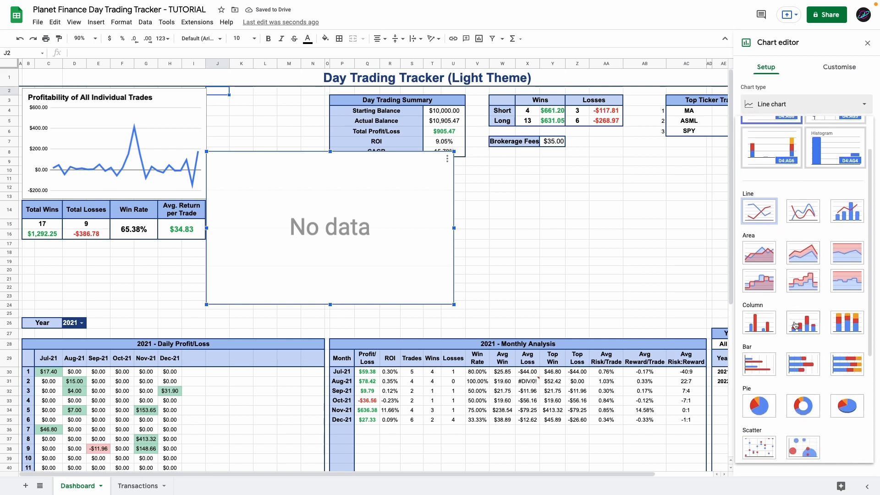
{"action": "left_click", "coordinate": [852, 324]}
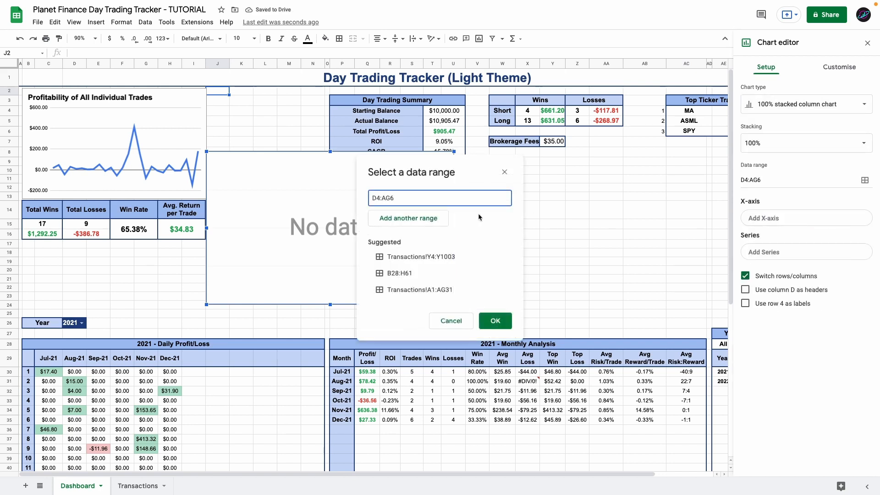
Set the column chart's data ranges to B14:E14 and B16:E16, the Total Wins and Total Losses headers and amounts
{"action": "left_click_drag", "start_coordinate": [448, 204], "coordinate": [363, 199]}
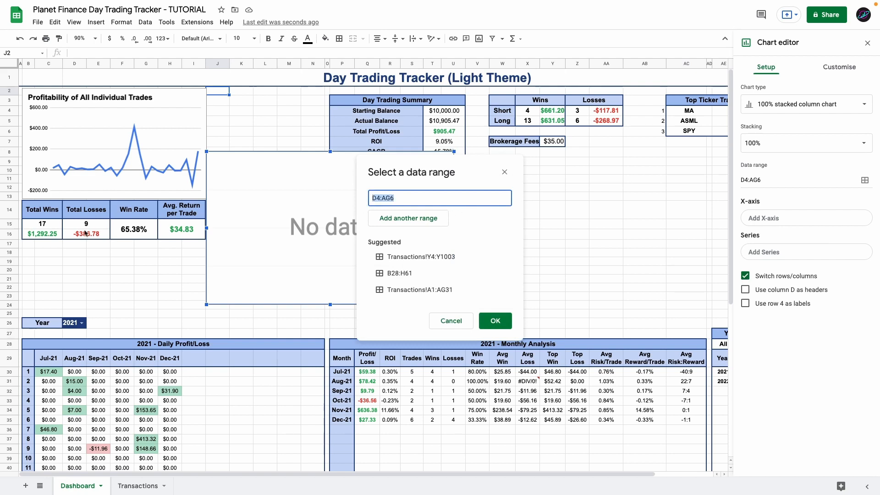
{"action": "left_click_drag", "start_coordinate": [34, 213], "coordinate": [79, 237]}
{"action": "left_click", "coordinate": [411, 218]}
{"action": "left_click", "coordinate": [495, 340]}
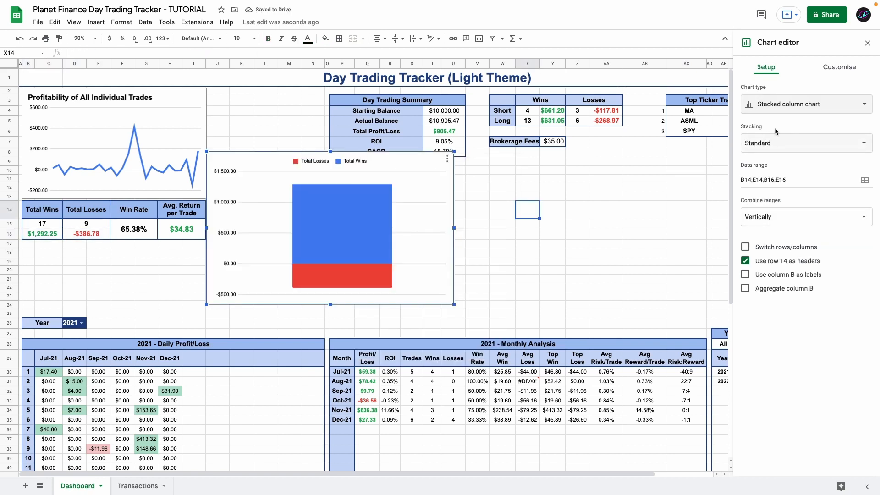
Make it a Stacked column chart with Total Wins in green, narrowed to fit between the line chart and the Day Trading Summary
{"action": "left_click", "coordinate": [780, 107]}
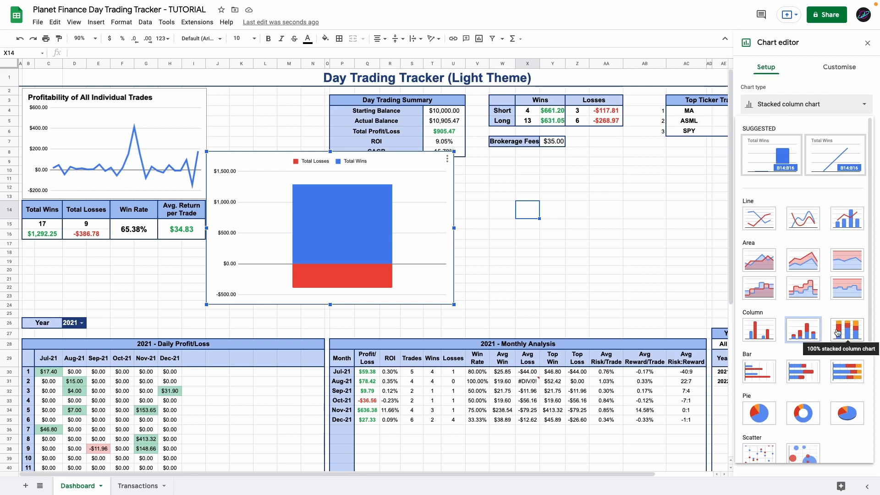
{"action": "left_click", "coordinate": [799, 335]}
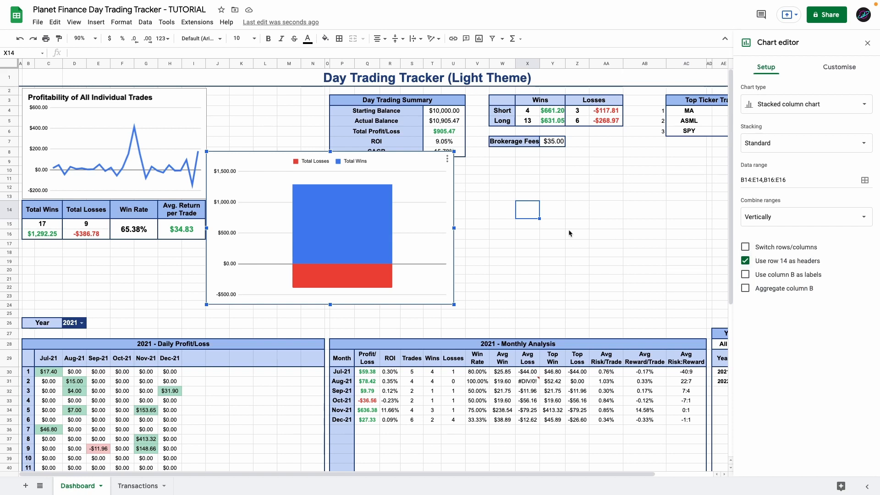
{"action": "left_click", "coordinate": [337, 227]}
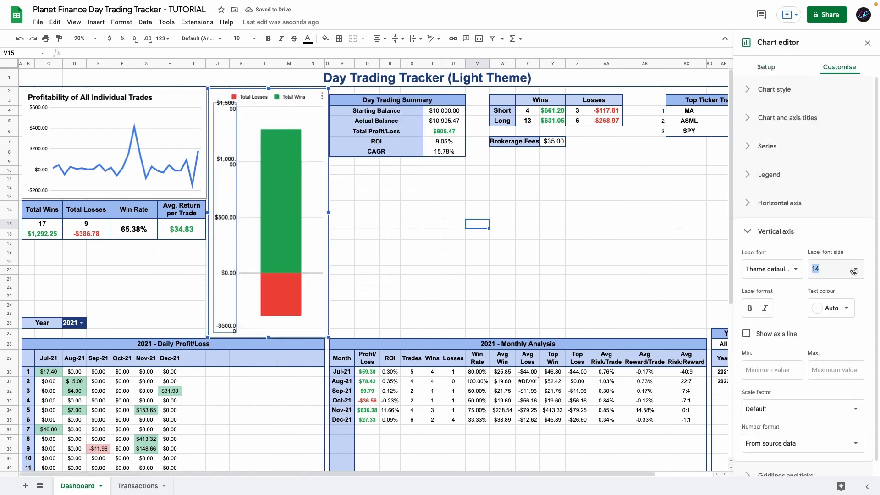
Insert a third chart at B18 below the Total Wins block and set its type to Doughnut chart
{"action": "left_click", "coordinate": [29, 253]}
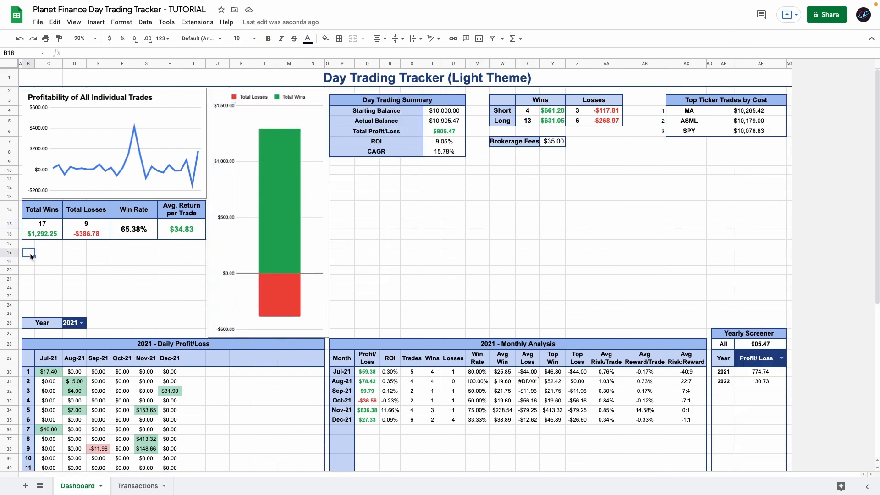
{"action": "left_click", "coordinate": [75, 23]}
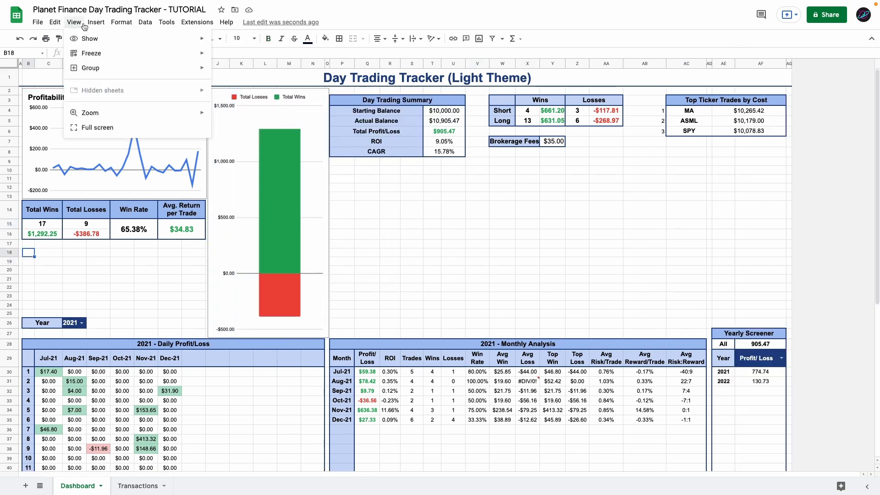
{"action": "left_click", "coordinate": [113, 105]}
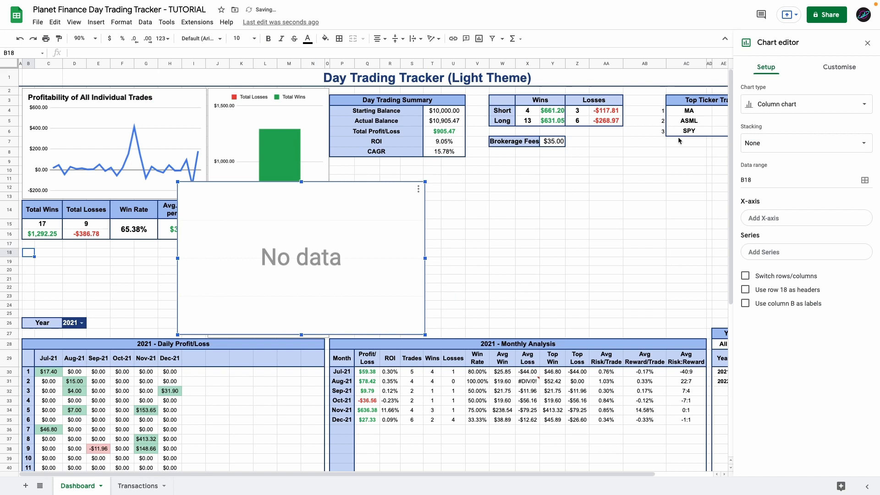
{"action": "left_click", "coordinate": [792, 112]}
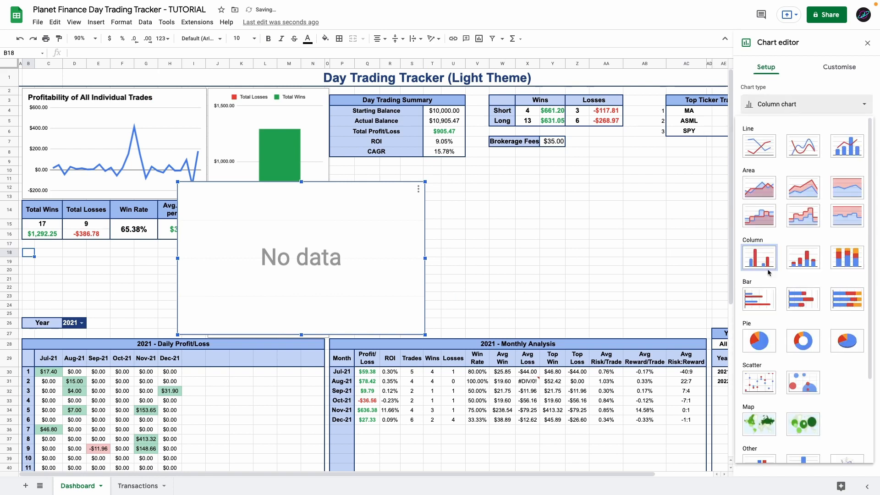
{"action": "left_click", "coordinate": [802, 340]}
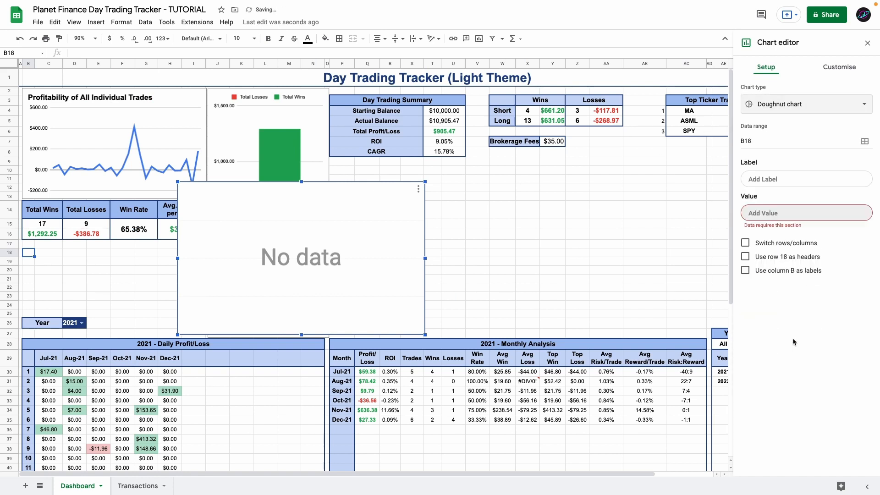
Set the doughnut chart's data range to B14:E15, with Total Losses in red, and fit the chart below the Total Wins block
{"action": "left_click", "coordinate": [864, 141]}
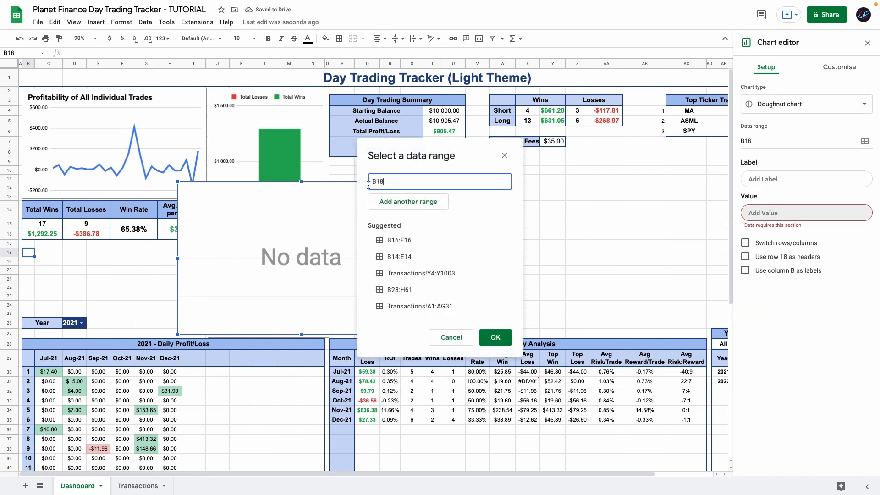
{"action": "left_click_drag", "start_coordinate": [44, 210], "coordinate": [82, 223]}
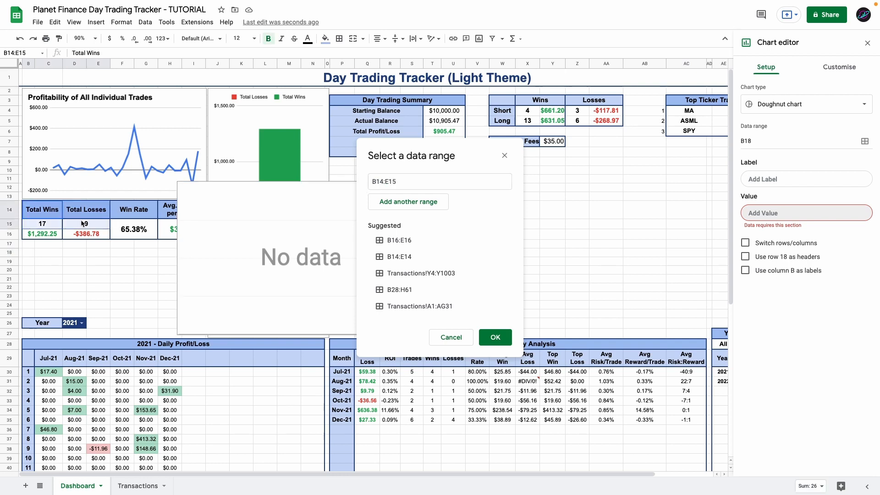
{"action": "left_click", "coordinate": [495, 337]}
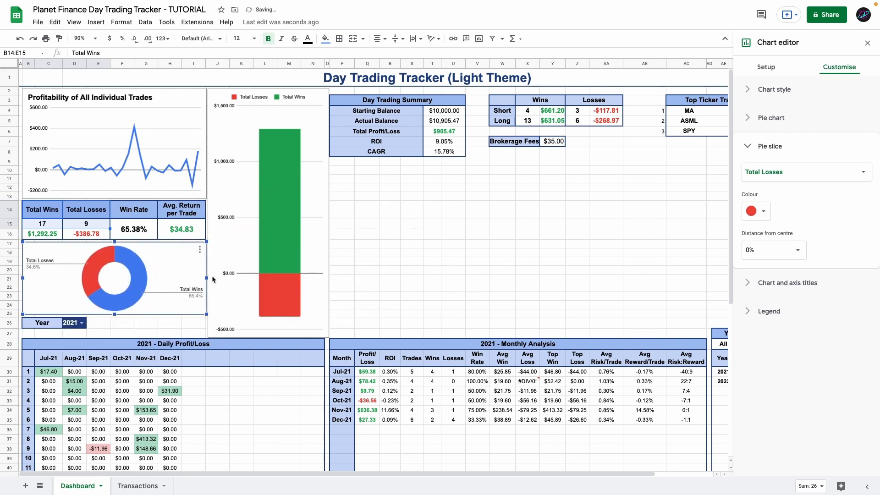
Insert a column chart at P10 and place it to the right of the Total Wins and Total Losses column chart
{"action": "right_click", "coordinate": [351, 170]}
{"action": "left_click", "coordinate": [343, 171]}
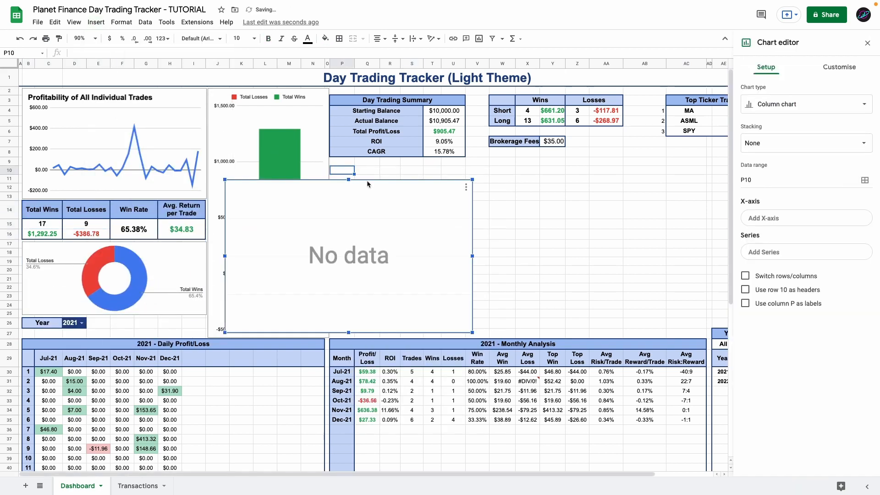
{"action": "left_click_drag", "start_coordinate": [367, 184], "coordinate": [485, 196]}
Set the new chart's data range to P29:Q41, the Month and Profit/Loss columns, and title it Profit / Loss per Month
{"action": "left_click", "coordinate": [865, 181]}
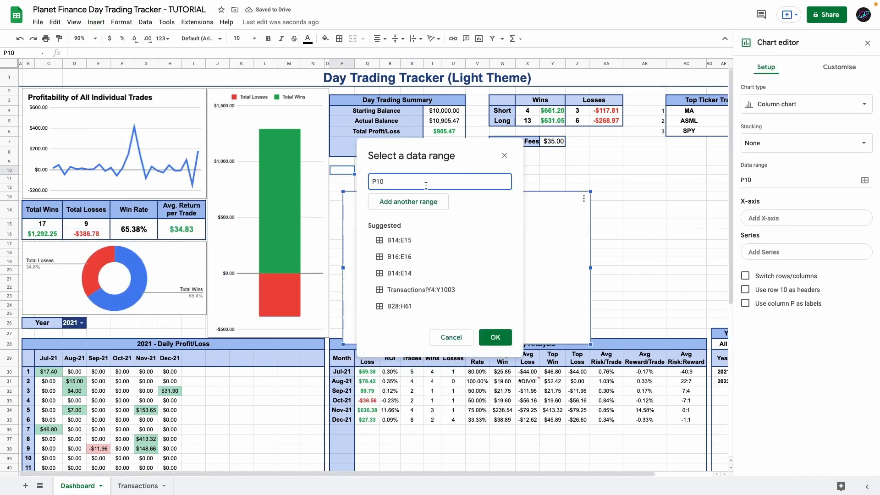
{"action": "left_click_drag", "start_coordinate": [426, 186], "coordinate": [362, 180]}
{"action": "scroll", "coordinate": [240, 249], "scroll_direction": "down", "scroll_amount": 1}
{"action": "left_click_drag", "start_coordinate": [417, 147], "coordinate": [246, 93]}
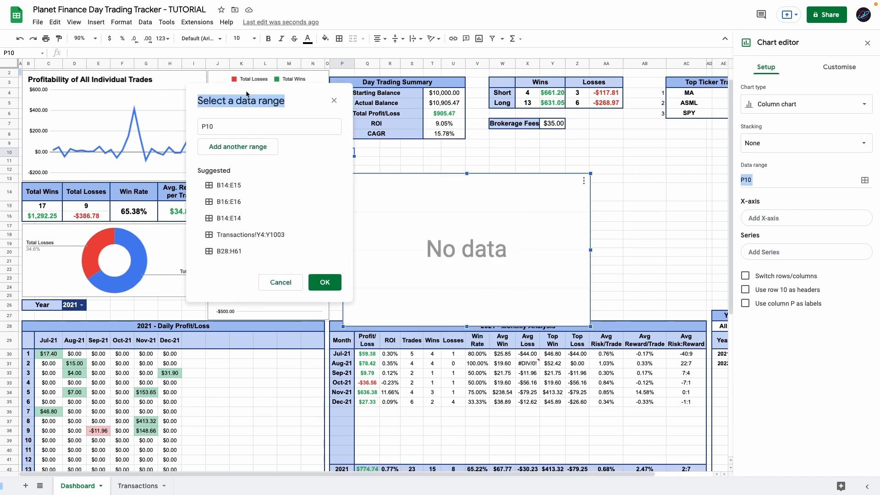
{"action": "scroll", "coordinate": [345, 314], "scroll_direction": "down", "scroll_amount": 1}
{"action": "left_click", "coordinate": [345, 315]}
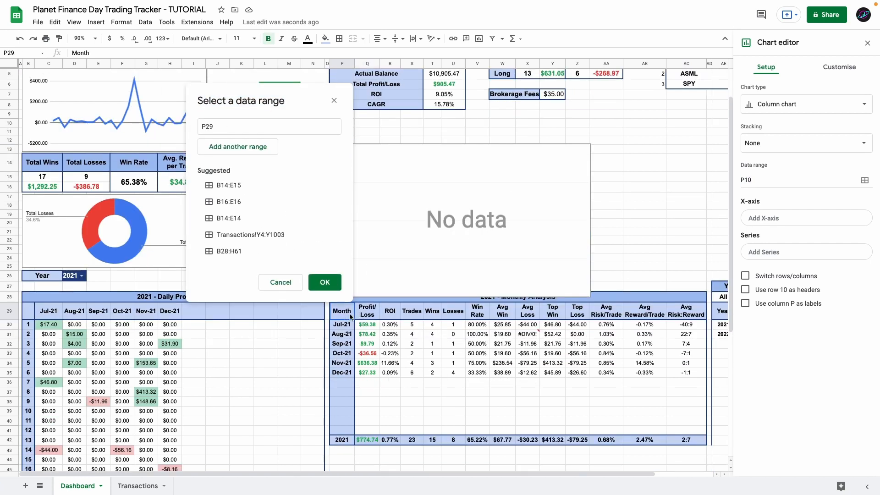
{"action": "left_click_drag", "start_coordinate": [361, 316], "coordinate": [366, 432]}
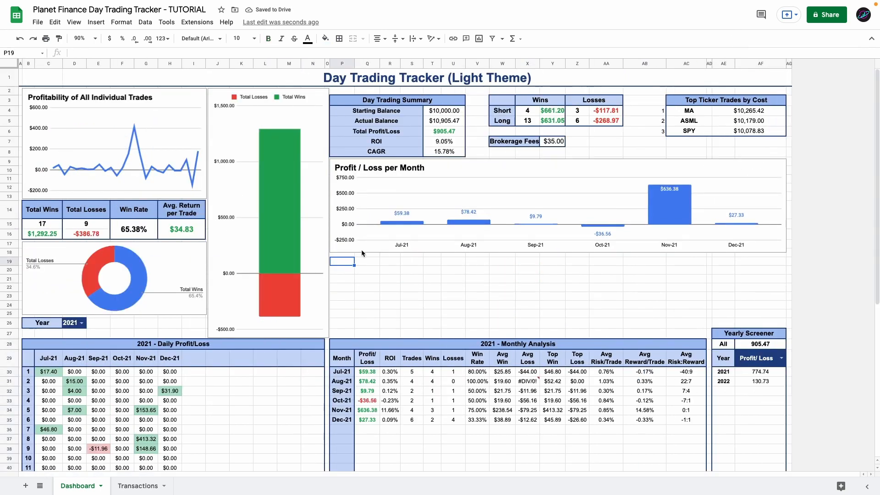
Insert a chart at P19 and fit its height between the Profit / Loss per Month chart and the Monthly Analysis table
{"action": "left_click", "coordinate": [362, 250]}
{"action": "left_click", "coordinate": [339, 264]}
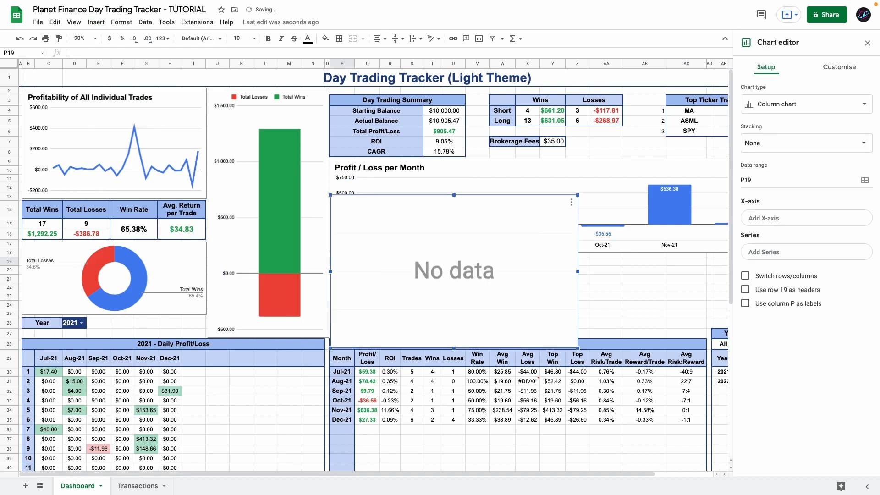
{"action": "left_click_drag", "start_coordinate": [440, 239], "coordinate": [440, 299]}
{"action": "left_click_drag", "start_coordinate": [453, 409], "coordinate": [454, 337]}
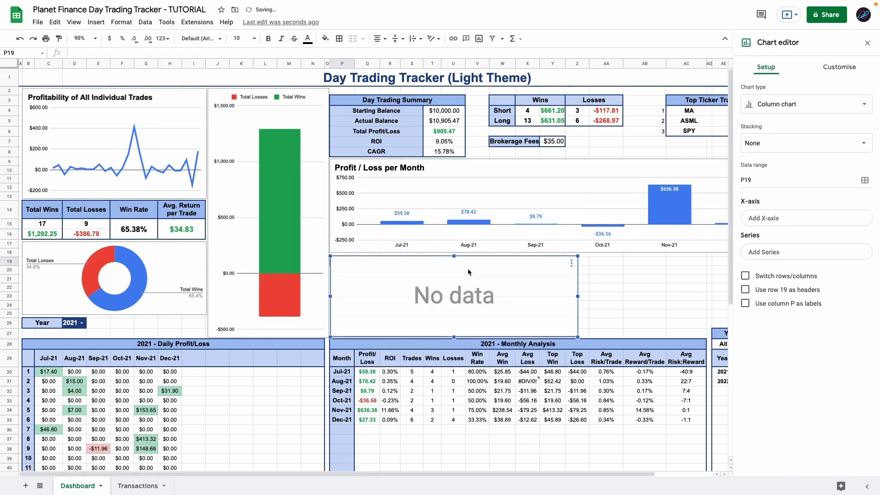
Make it a Stacked column chart with data range P29:U41, covering Month through Losses in the Monthly Analysis table
{"action": "left_click", "coordinate": [784, 103]}
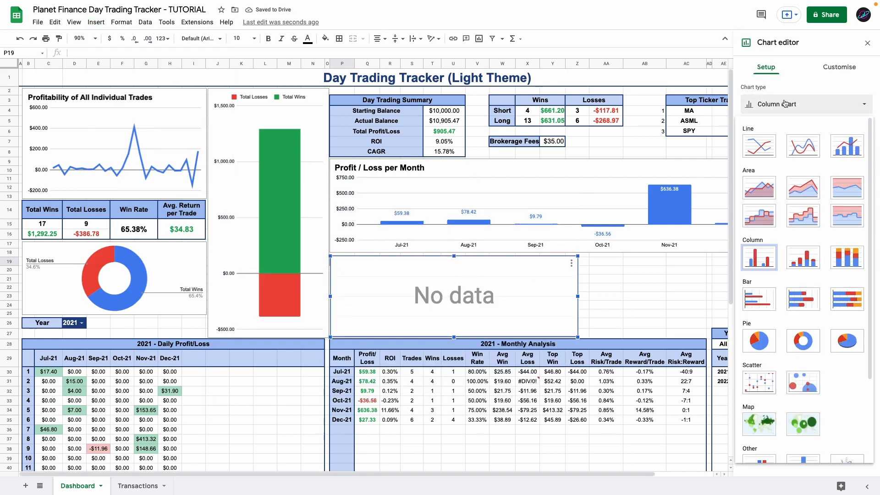
{"action": "left_click", "coordinate": [786, 264]}
{"action": "left_click", "coordinate": [865, 180]}
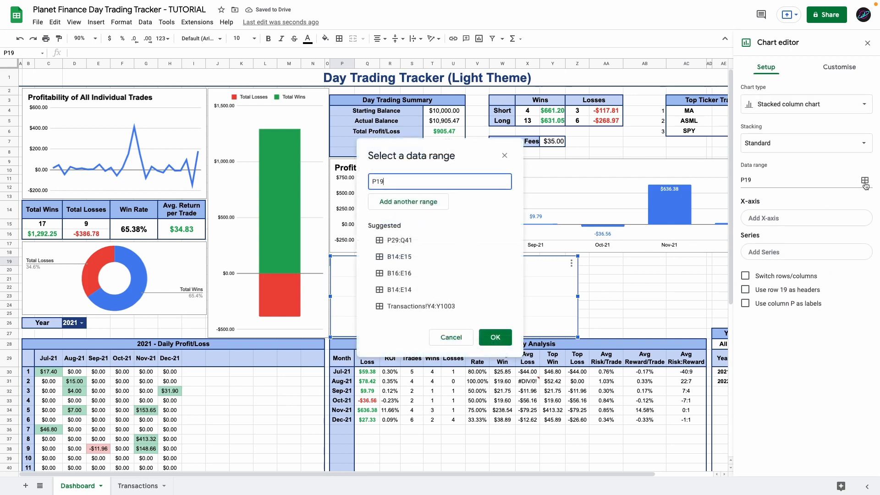
{"action": "scroll", "coordinate": [344, 320], "scroll_direction": "down", "scroll_amount": 2}
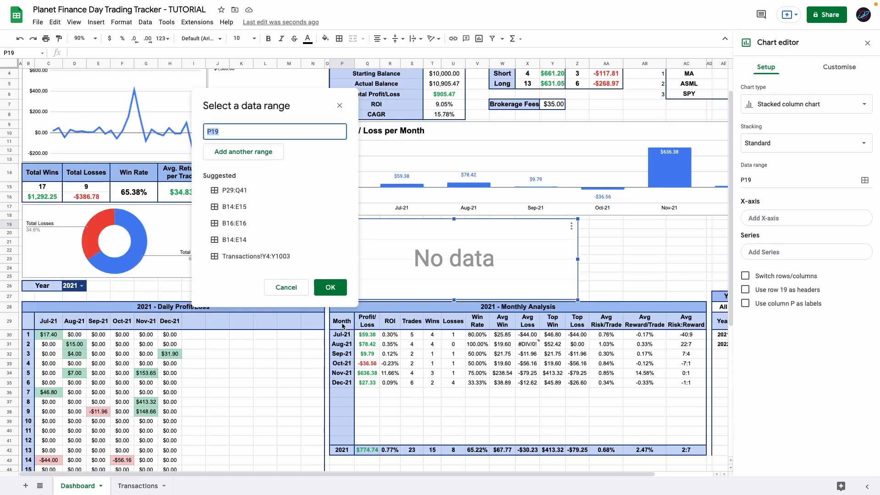
{"action": "mouse_move", "coordinate": [342, 322]}
{"action": "left_mouse_down"}
{"action": "mouse_move", "coordinate": [465, 365]}
{"action": "mouse_move", "coordinate": [455, 441]}
{"action": "left_mouse_up"}
{"action": "left_click", "coordinate": [330, 287]}
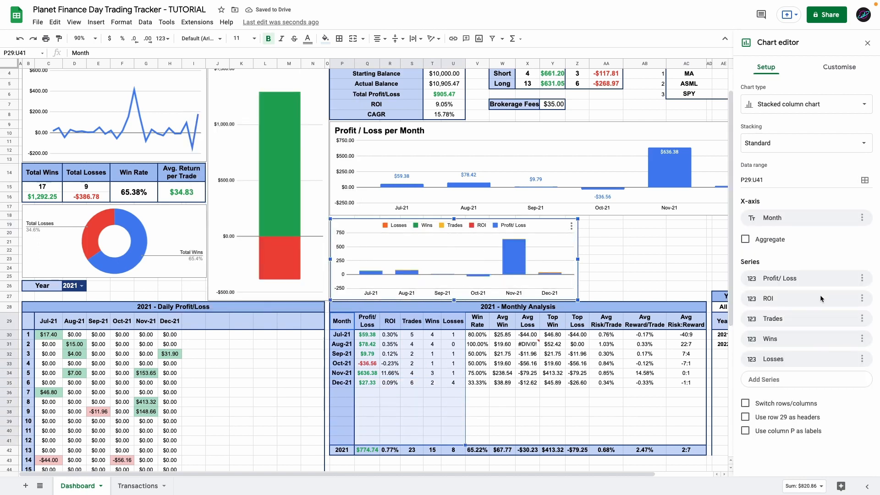
Remove all series from the stacked column chart and add only the Wins and Losses series
{"action": "left_click", "coordinate": [862, 279]}
{"action": "left_click", "coordinate": [852, 311]}
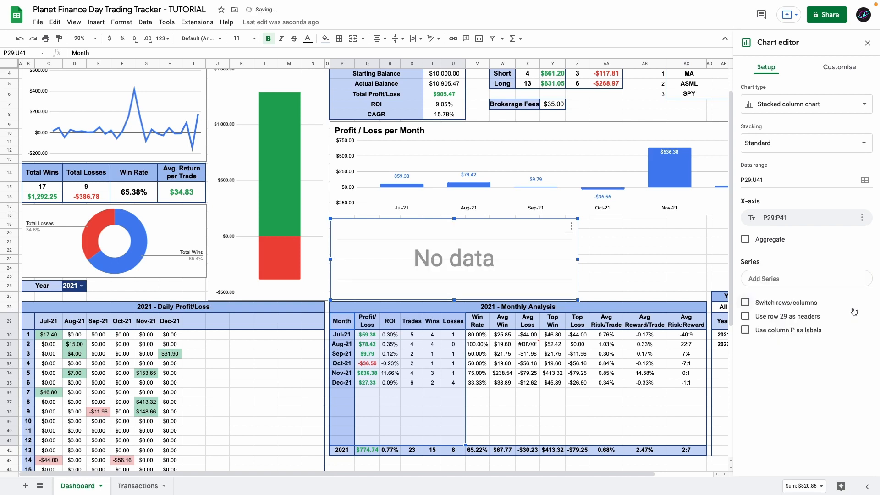
{"action": "left_click", "coordinate": [771, 277]}
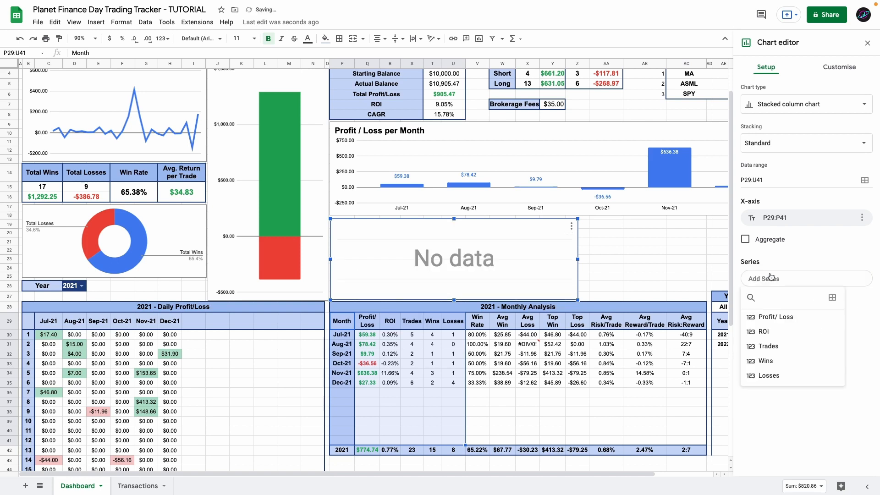
{"action": "left_click", "coordinate": [770, 360]}
{"action": "left_click", "coordinate": [772, 394]}
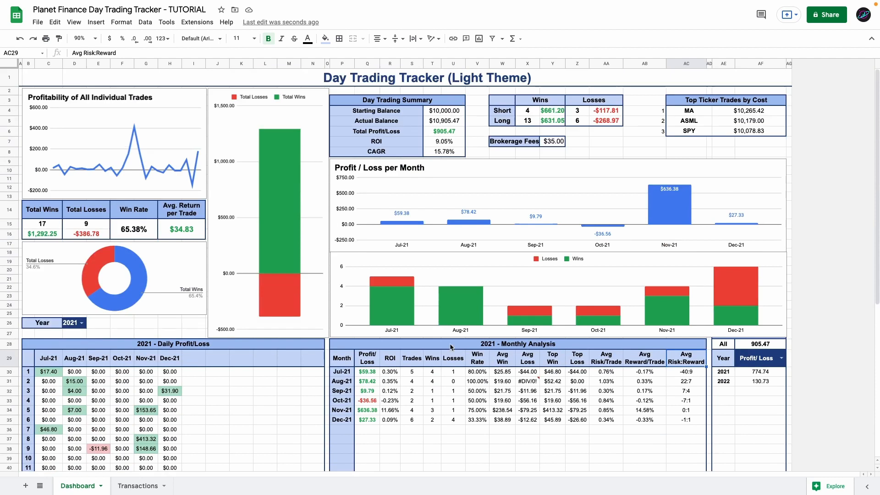
Insert a chart at P44 below the Monthly Analysis table
{"action": "scroll", "coordinate": [450, 347], "scroll_direction": "down", "scroll_amount": 5}
{"action": "scroll", "coordinate": [450, 347], "scroll_direction": "down", "scroll_amount": 1}
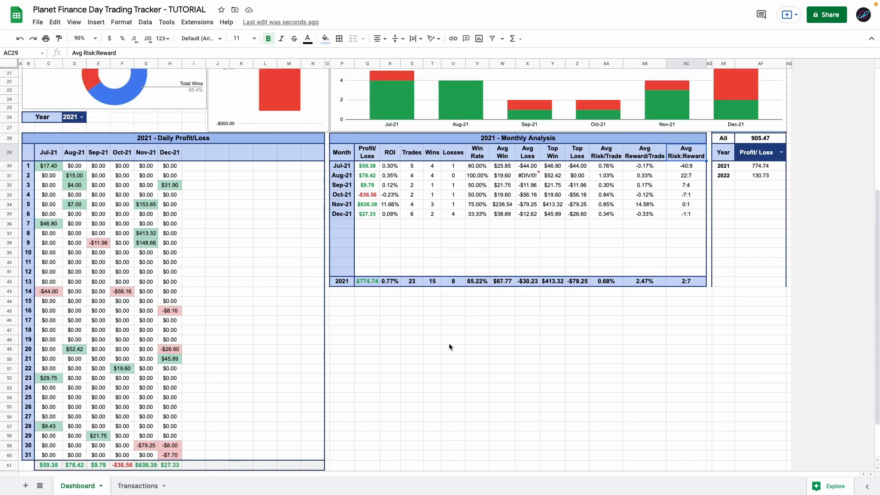
{"action": "left_click", "coordinate": [351, 303]}
{"action": "left_click", "coordinate": [96, 22]}
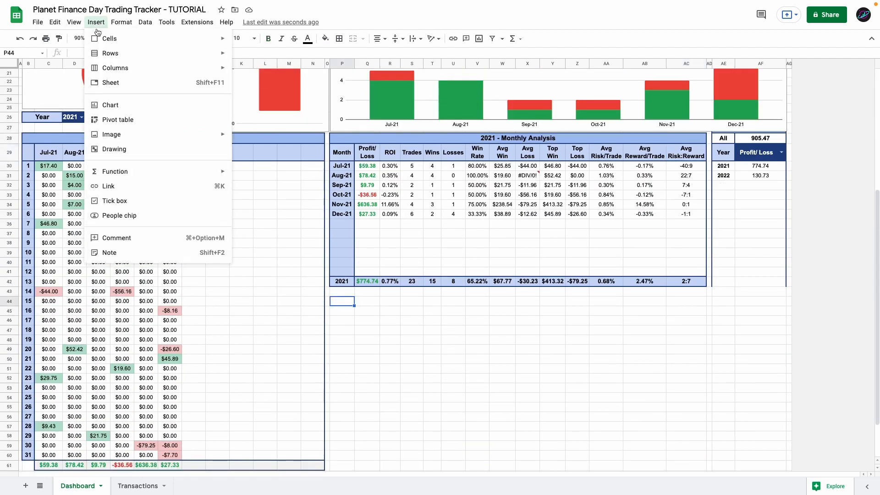
{"action": "left_click", "coordinate": [110, 105]}
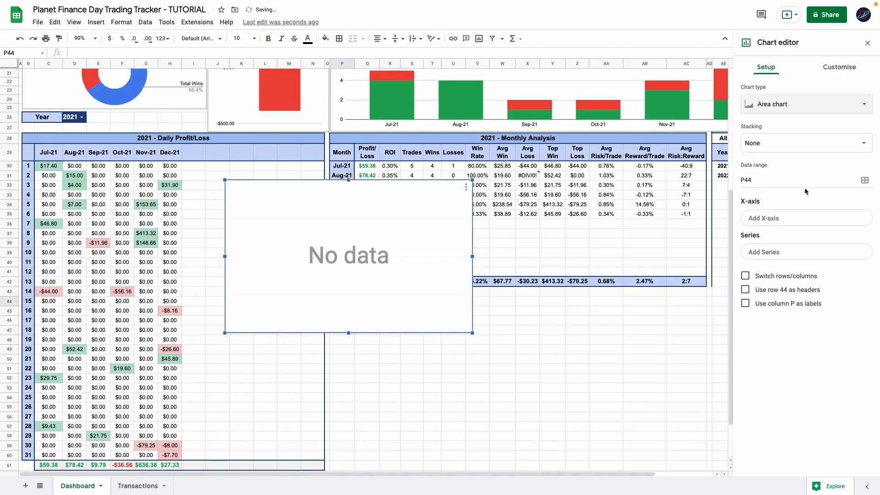
Set the area chart's data ranges to the Date and Account Balance columns of Transactions and title it Account Balance per Trade
{"action": "left_click", "coordinate": [865, 180]}
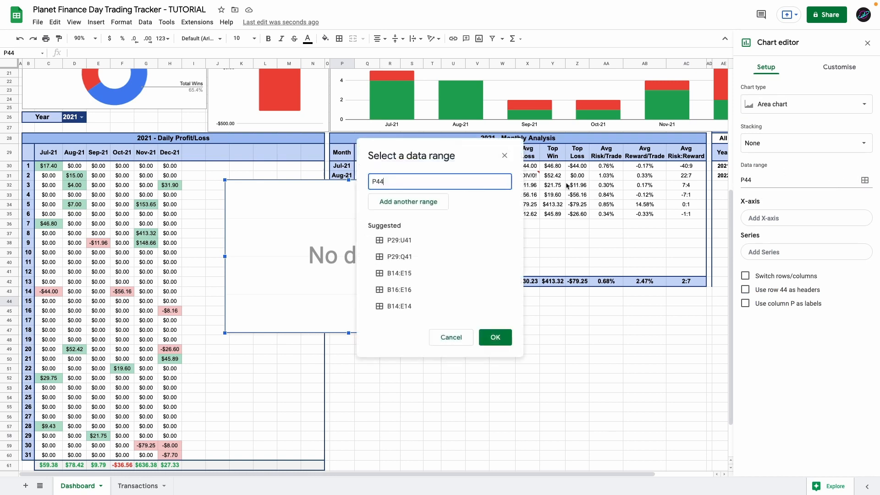
{"action": "double_click", "coordinate": [407, 186]}
{"action": "key", "text": "BackSpace"}
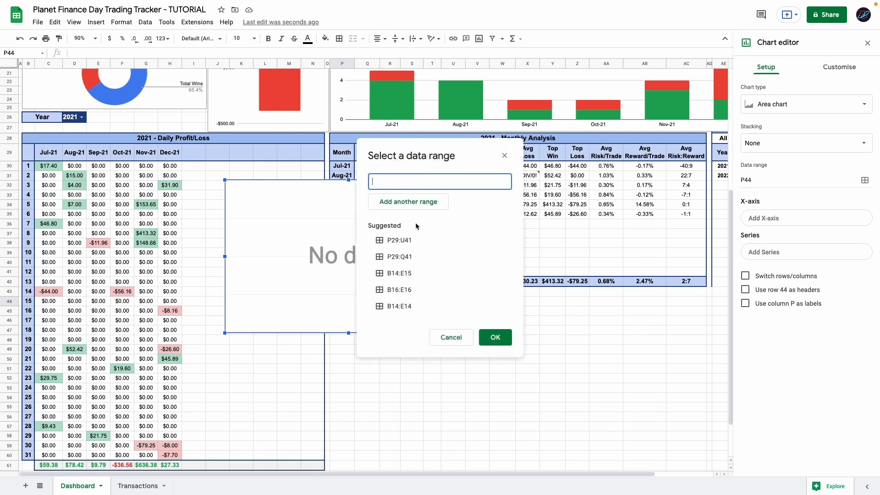
{"action": "left_click", "coordinate": [126, 487]}
{"action": "scroll", "coordinate": [93, 221], "scroll_direction": "left", "scroll_amount": 3}
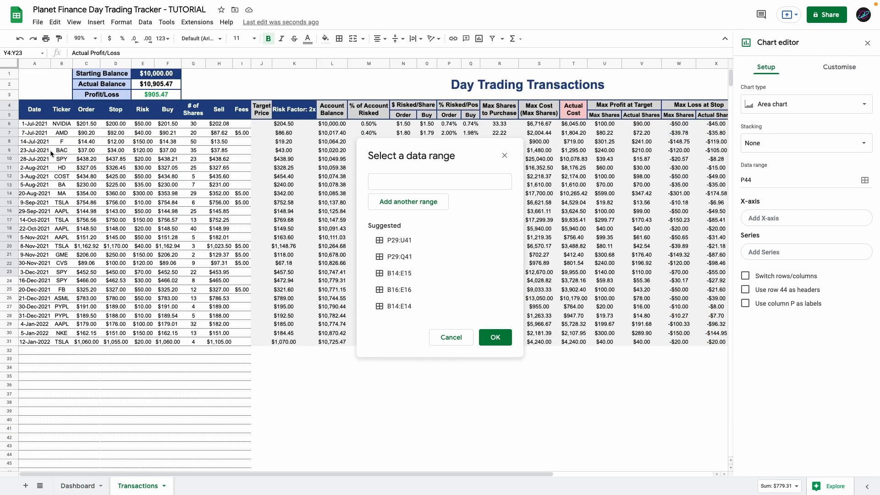
{"action": "left_click_drag", "start_coordinate": [42, 113], "coordinate": [35, 341]}
{"action": "left_click", "coordinate": [408, 202]}
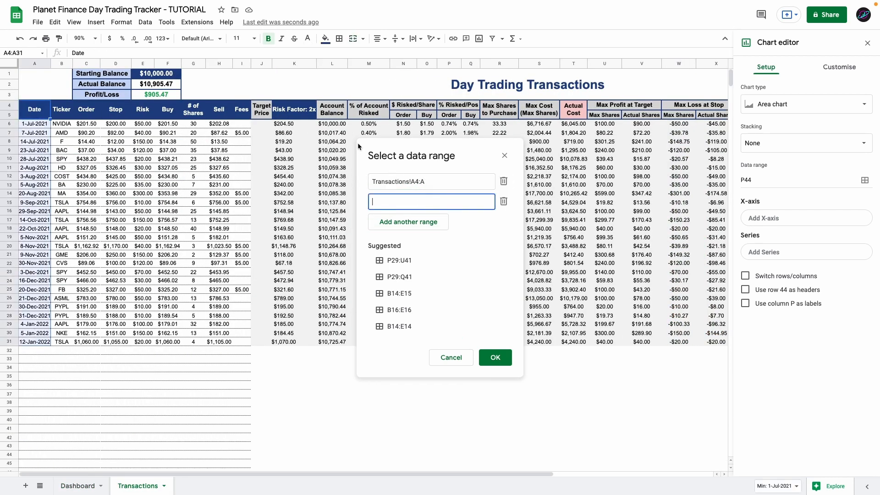
{"action": "left_click_drag", "start_coordinate": [329, 124], "coordinate": [346, 349]}
{"action": "left_click", "coordinate": [495, 357]}
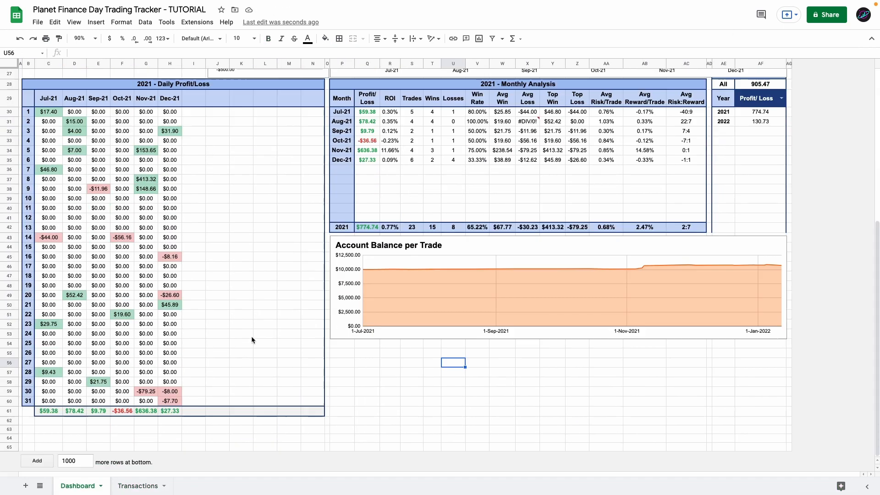
Start a new trade in row 32 of Transactions with date 1-Feb-2022, ticker AAPL and order price 173.20
{"action": "scroll", "coordinate": [440, 275], "scroll_direction": "up", "scroll_amount": 10}
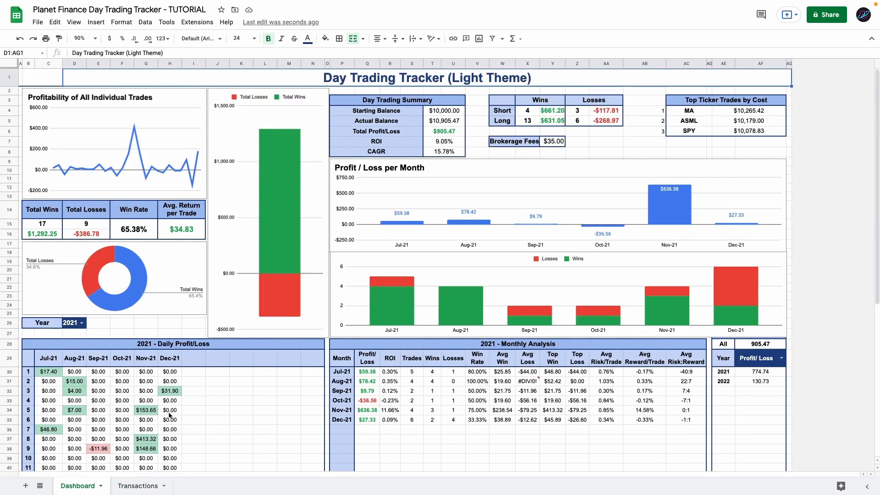
{"action": "left_click", "coordinate": [131, 486]}
{"action": "left_click", "coordinate": [44, 352]}
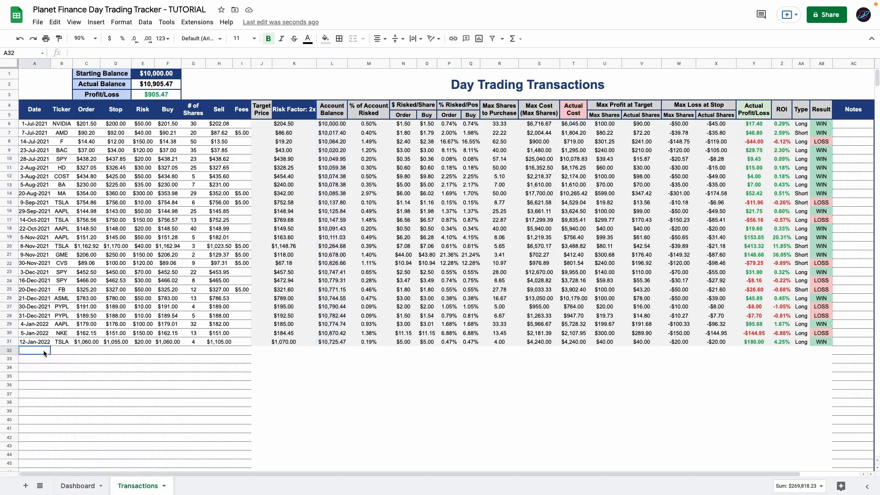
{"action": "type", "text": "1-Feb-2022"}
{"action": "key", "text": "Tab"}
{"action": "type", "text": "AAPL"}
{"action": "key", "text": "Tab"}
{"action": "type", "text": "173.20"}
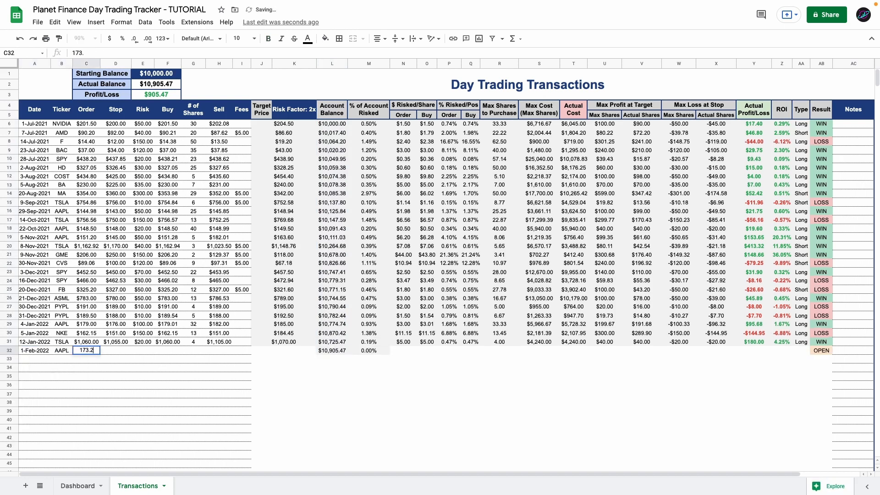
{"action": "key", "text": "Tab"}
Complete the AAPL trade with stop 171, risk 100, buy price 173.20, 40 shares and sell price 174.5
{"action": "type", "text": "171"}
{"action": "key", "text": "Tab"}
{"action": "type", "text": ".20"}
{"action": "key", "text": "Tab"}
{"action": "type", "text": "40"}
{"action": "key", "text": "Tab"}
{"action": "type", "text": "174.5"}
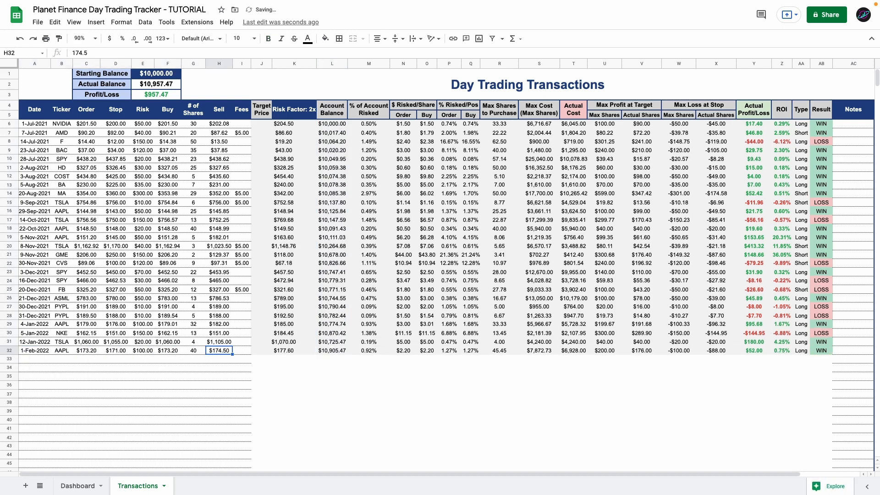
Examine the calculated values of the new trade across row 32, starting from its target price
{"action": "left_click", "coordinate": [18, 351]}
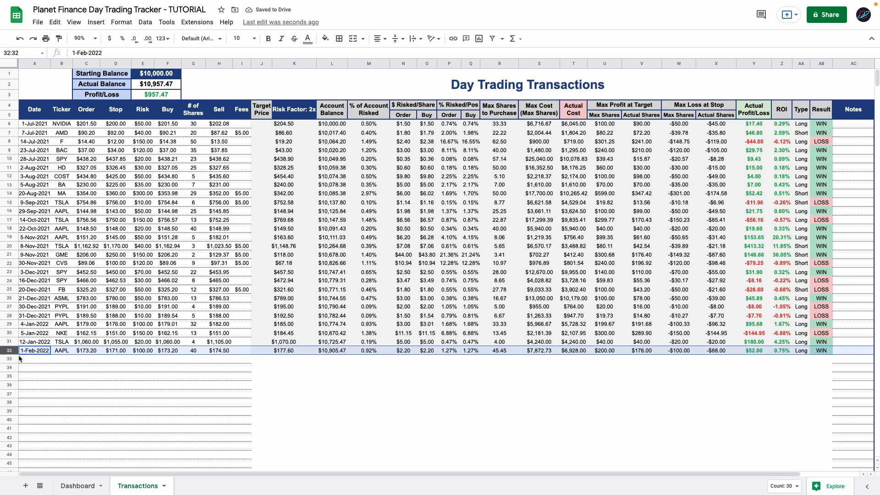
{"action": "left_click", "coordinate": [277, 351]}
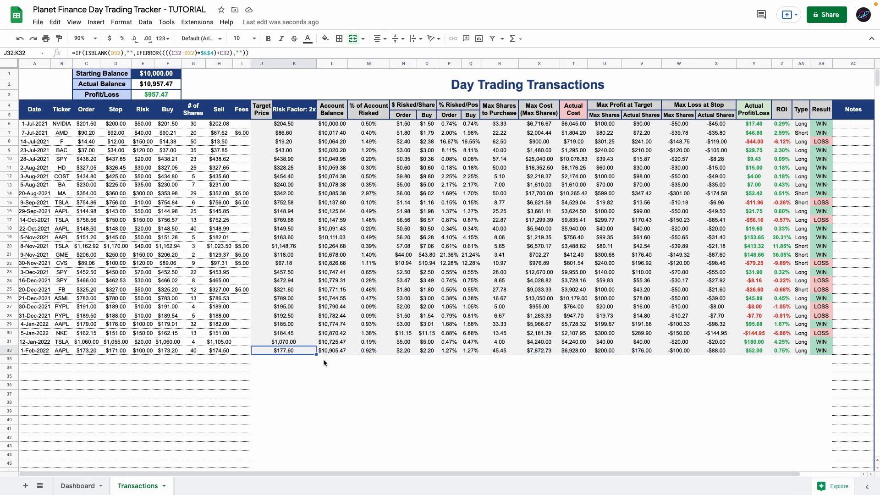
{"action": "key", "text": "Right"}
{"action": "key", "text": "Right"}
{"action": "key", "text": "Right"}
{"action": "key", "text": "Right"}
{"action": "key", "text": "Right"}
{"action": "key", "text": "Right"}
{"action": "key", "text": "Right"}
{"action": "key", "text": "Right"}
{"action": "key", "text": "Right"}
{"action": "key", "text": "Right"}
{"action": "key", "text": "Right"}
{"action": "key", "text": "Right"}
{"action": "key", "text": "Right"}
{"action": "key", "text": "Right"}
{"action": "key", "text": "Right"}
{"action": "key", "text": "Right"}
{"action": "key", "text": "Right"}
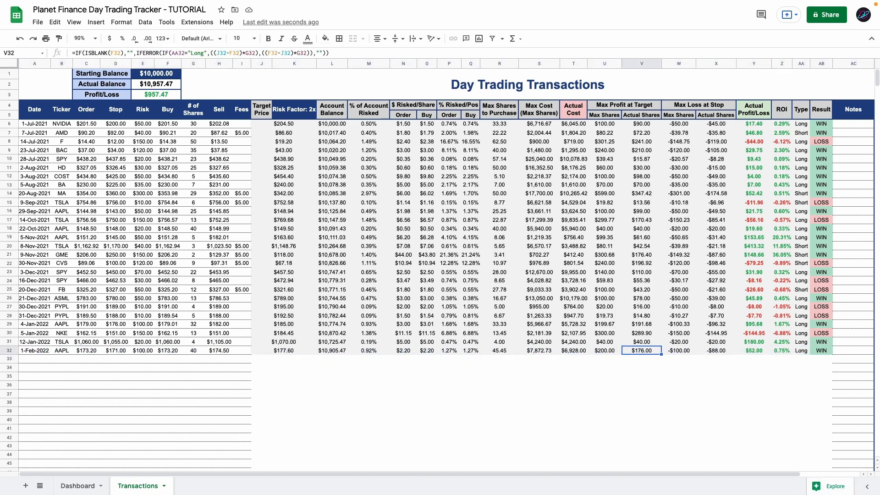
Enter the note THANK YOU! for the new trade in AC32
{"action": "key", "text": "Right"}
{"action": "type", "text": "THANK YO"}
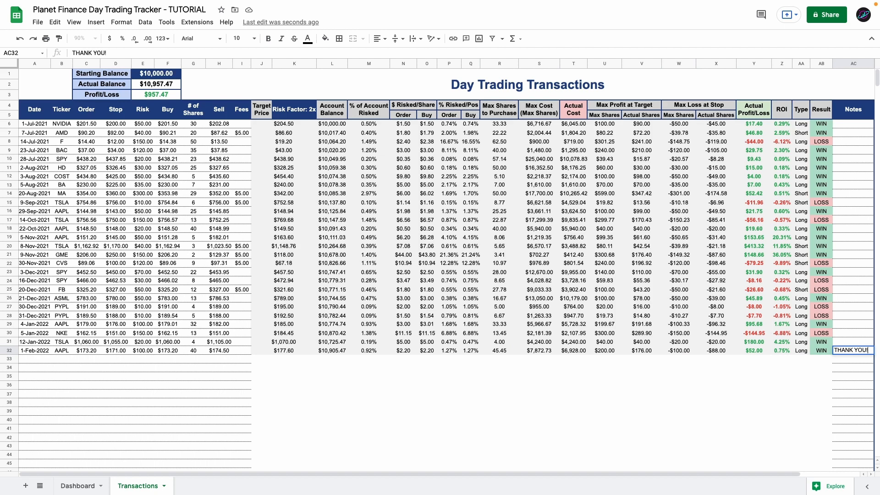
{"action": "key", "text": "Return"}
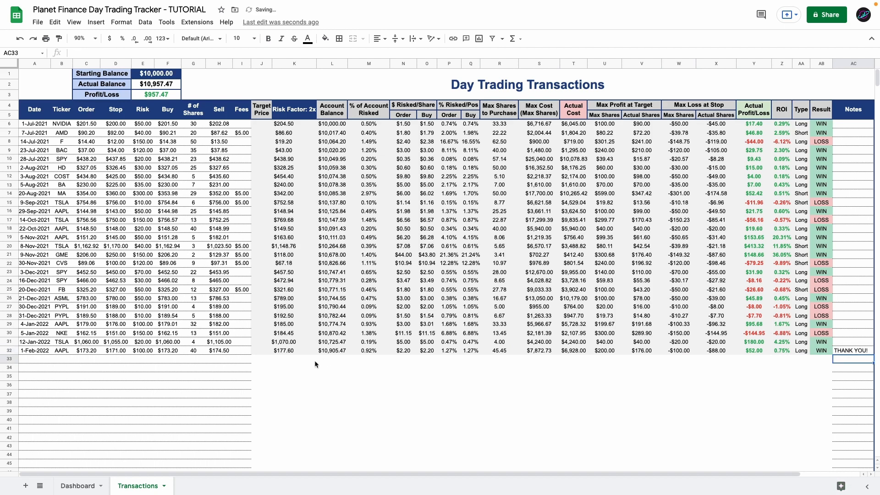
Look over the Transactions sheet, then review the Dashboard's summaries and charts with the new trade included
{"action": "scroll", "coordinate": [239, 292], "scroll_direction": "down", "scroll_amount": 1}
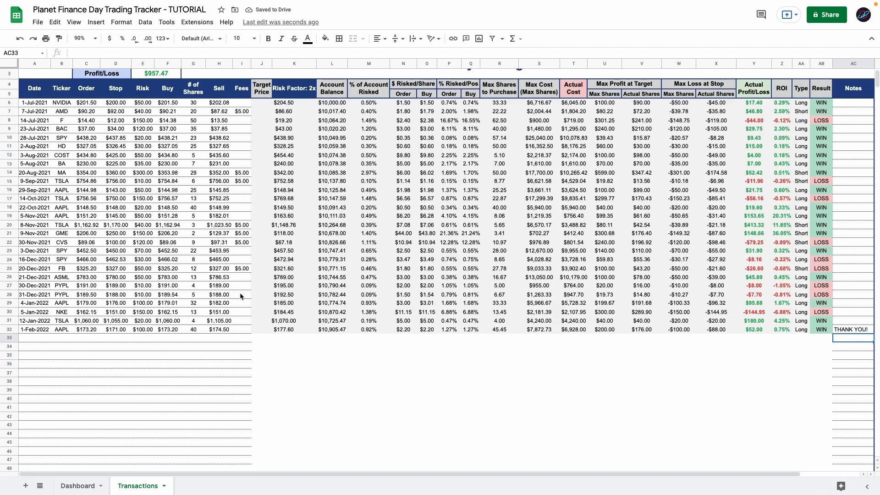
{"action": "scroll", "coordinate": [178, 391], "scroll_direction": "up", "scroll_amount": 1}
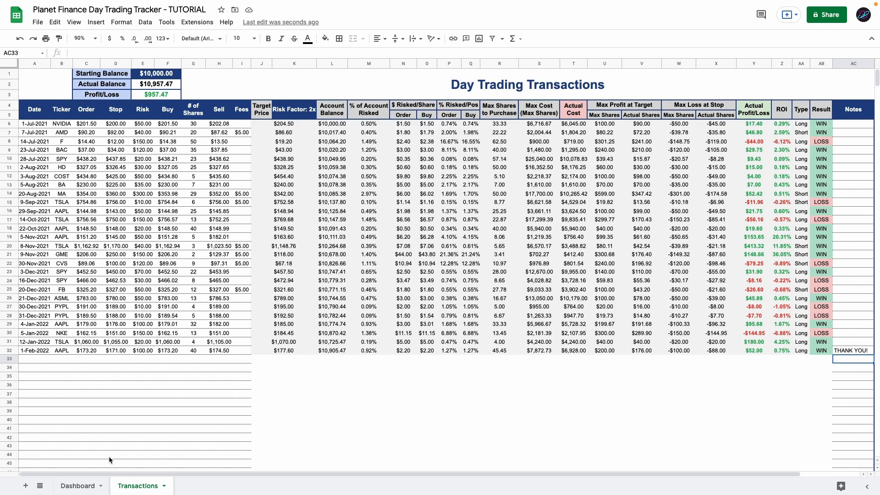
{"action": "left_click", "coordinate": [57, 481]}
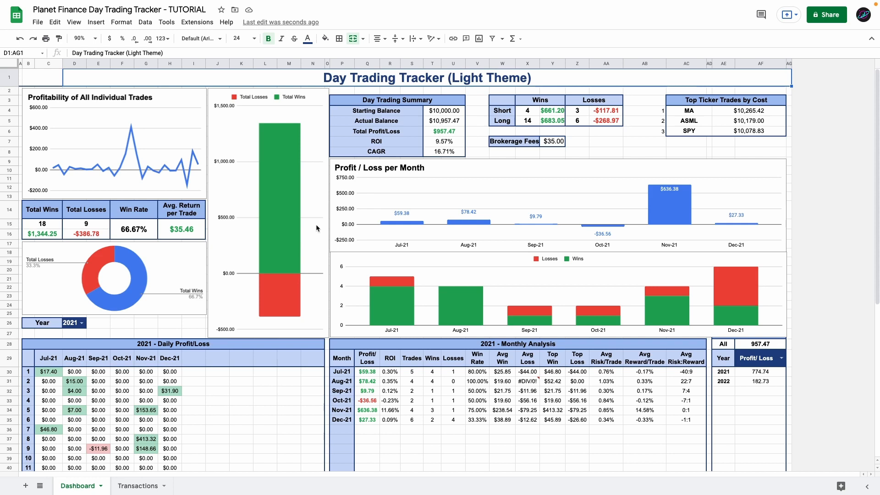